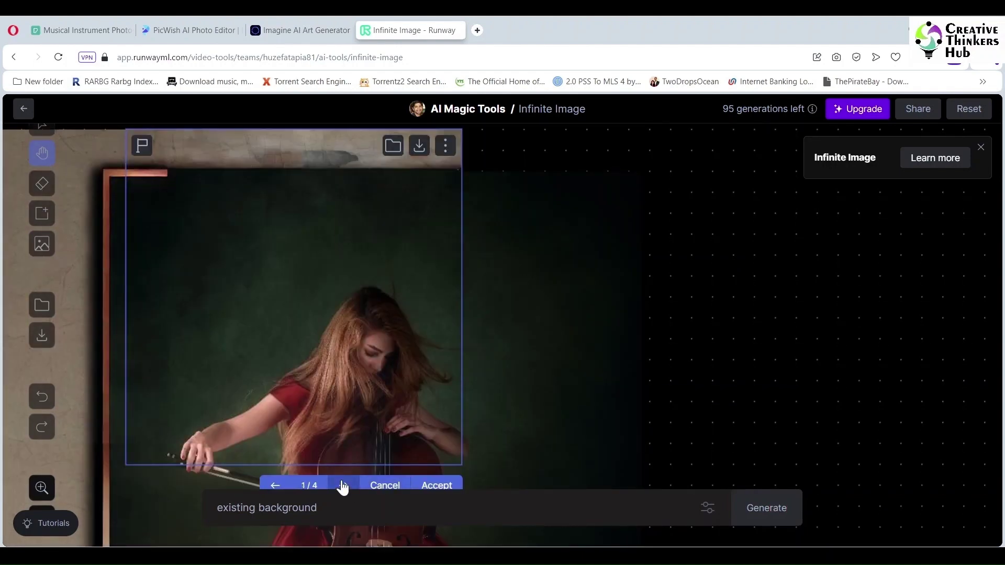
Keep a generated fill above the cellist picture, then fill its upper-right corner using the prompt "existing background" and accept a variation.
left_click(343, 486)
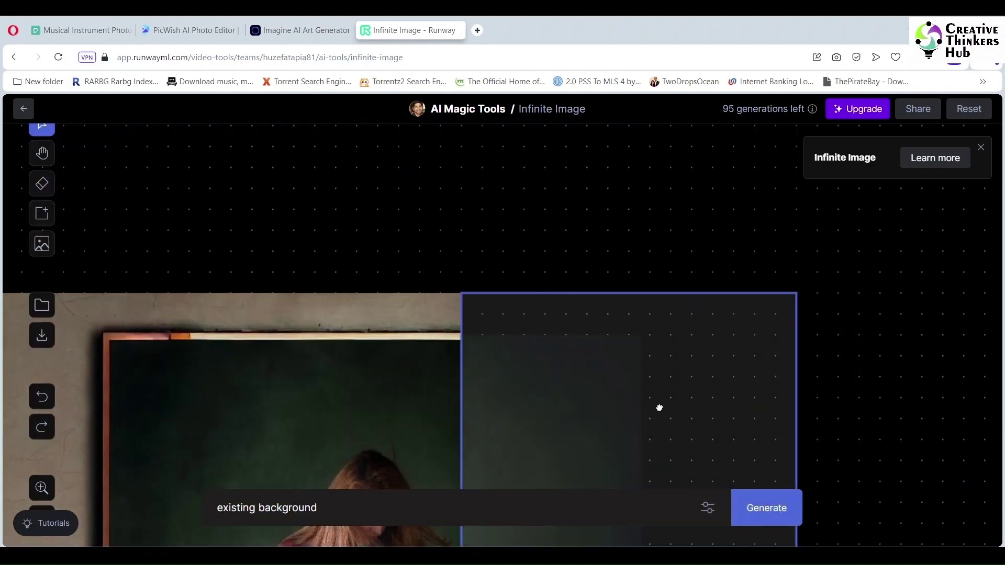
left_click_drag(666, 407, 642, 411)
left_click(767, 507)
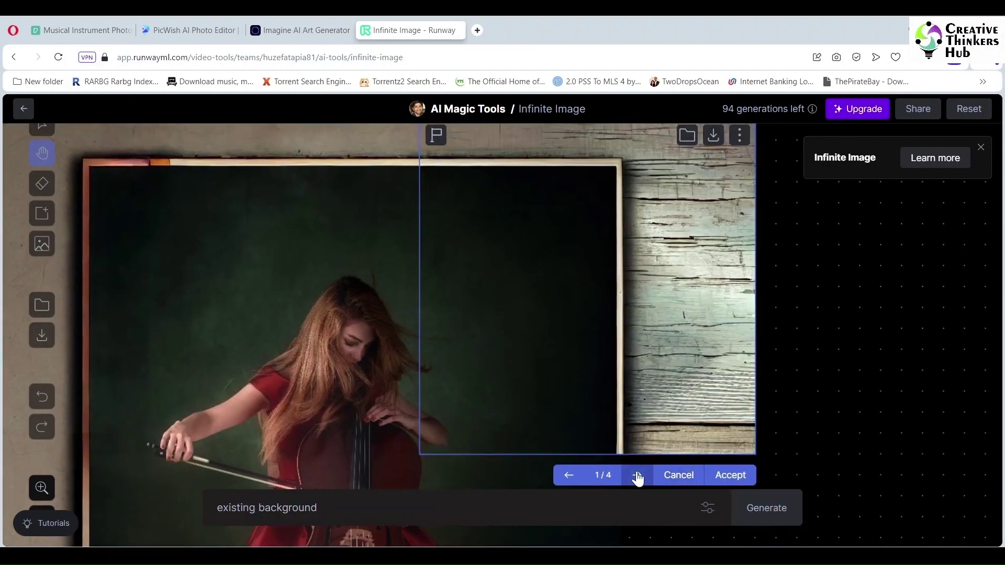
left_click(637, 475)
left_click(637, 475)
left_click(638, 476)
left_click(730, 475)
Place a new frame overlapping the right edge of the light wooden planks, generate an "existing background" fill, and accept the first variation.
left_click_drag(632, 339, 632, 545)
key("h")
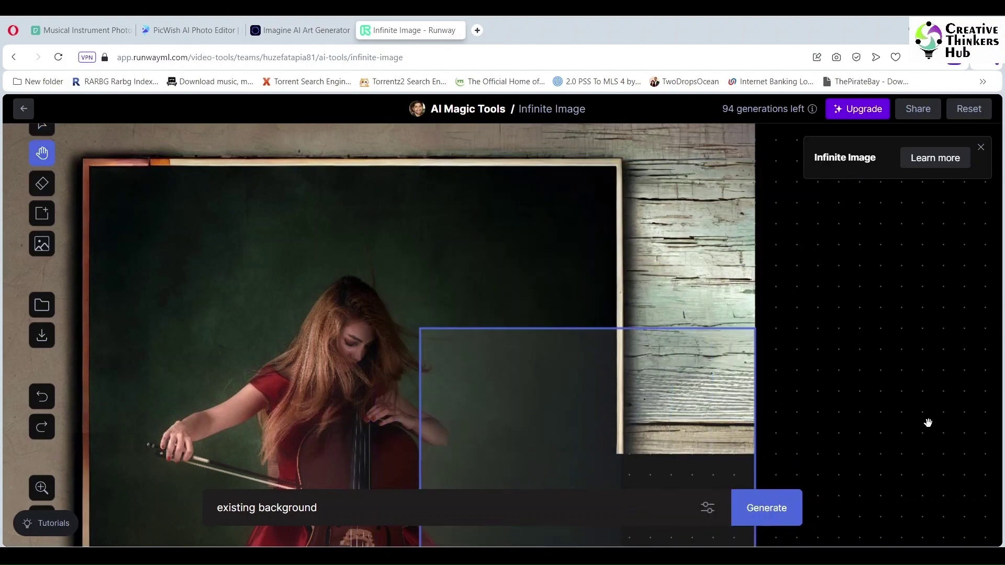
scroll(898, 373, "down", 5)
scroll(898, 377, "up", 8)
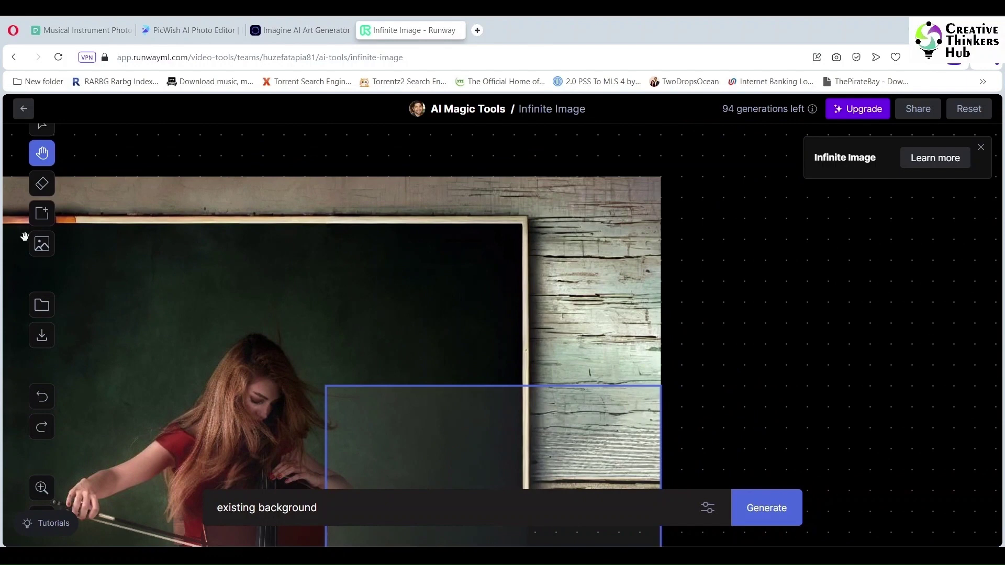
left_click(42, 213)
left_click(743, 346)
left_click(767, 506)
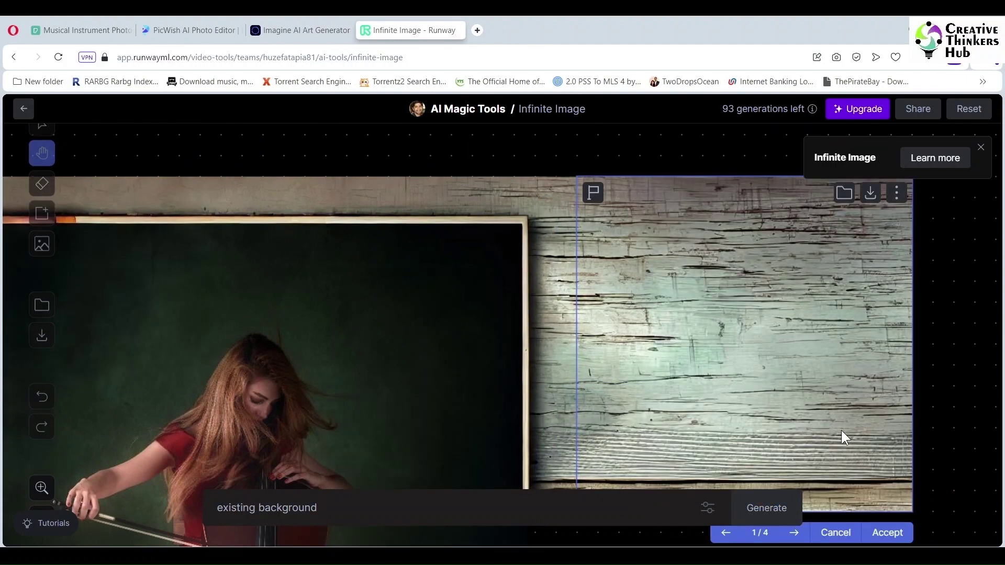
left_click(888, 532)
Generate an "existing background" fill in the gap directly below the wooden planks beside the portrait, compare the variations, and accept one.
scroll(621, 483, "down", 8)
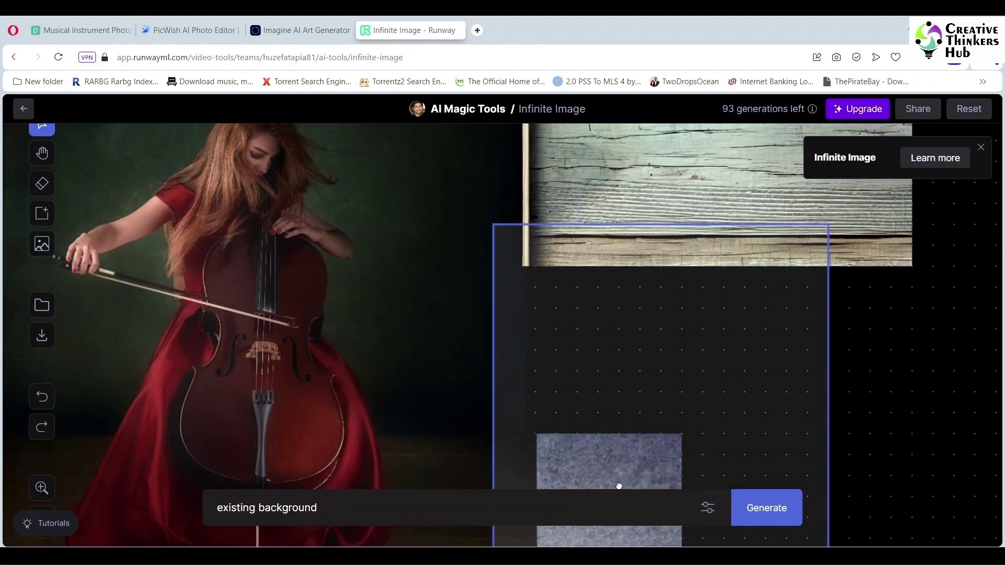
left_click_drag(619, 486, 588, 484)
left_click(763, 508)
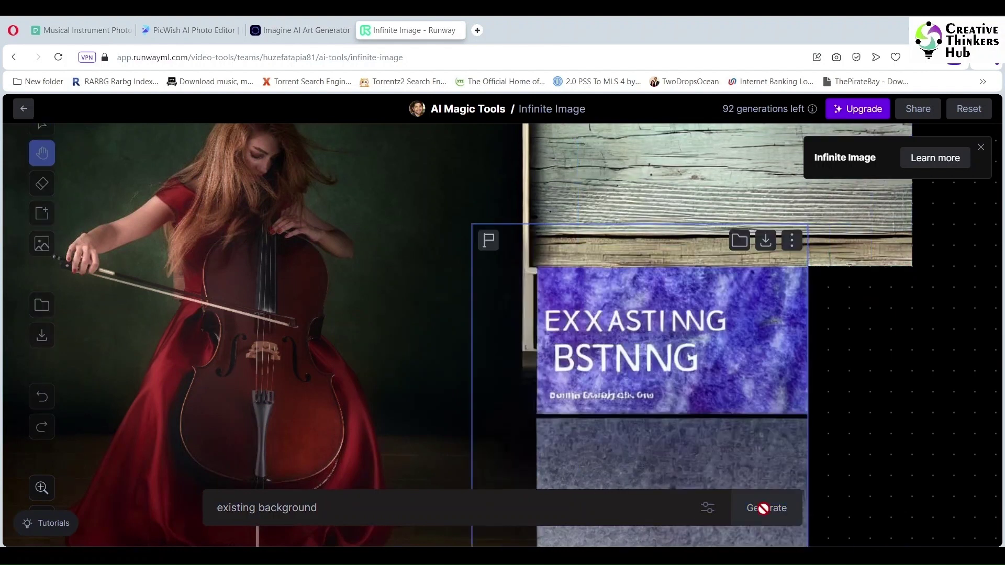
scroll(980, 337, "down", 2)
left_click(679, 475)
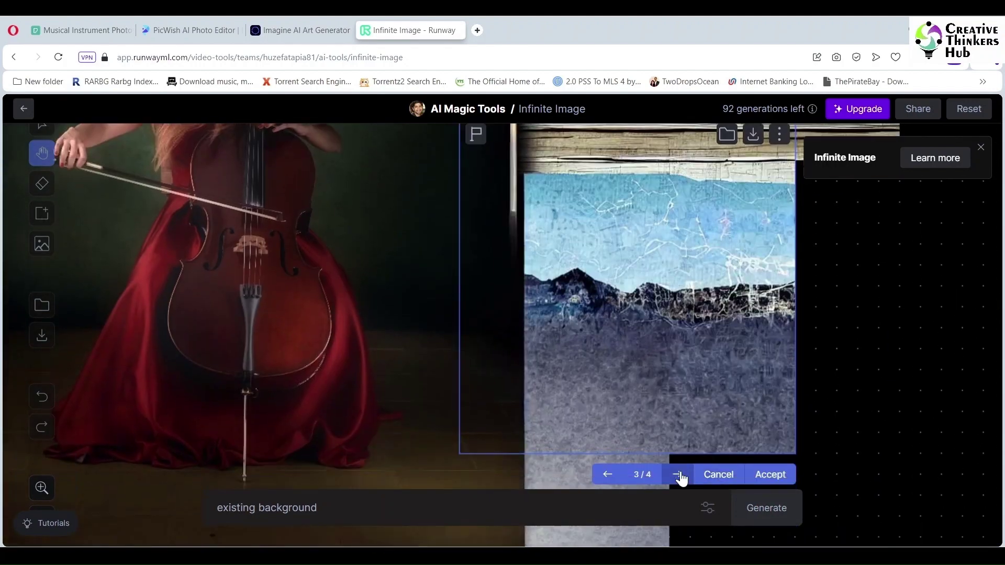
left_click(770, 474)
Fill the remaining gap under the planks' outer right end with "existing background", aligned to the right edge, and accept a stone-textured variation.
scroll(891, 367, "down", 3)
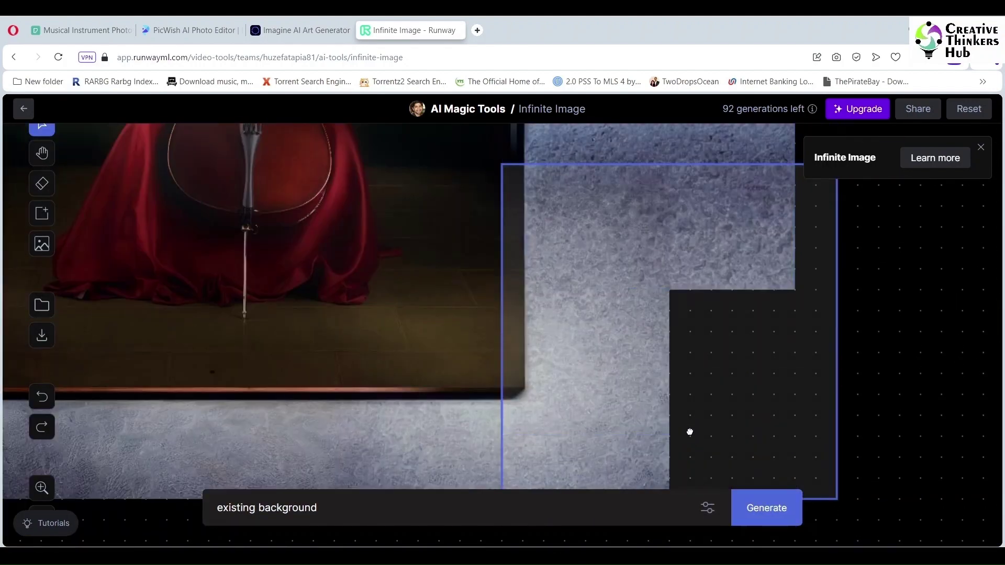
scroll(778, 343, "up", 6)
left_click(826, 406)
left_click(767, 505)
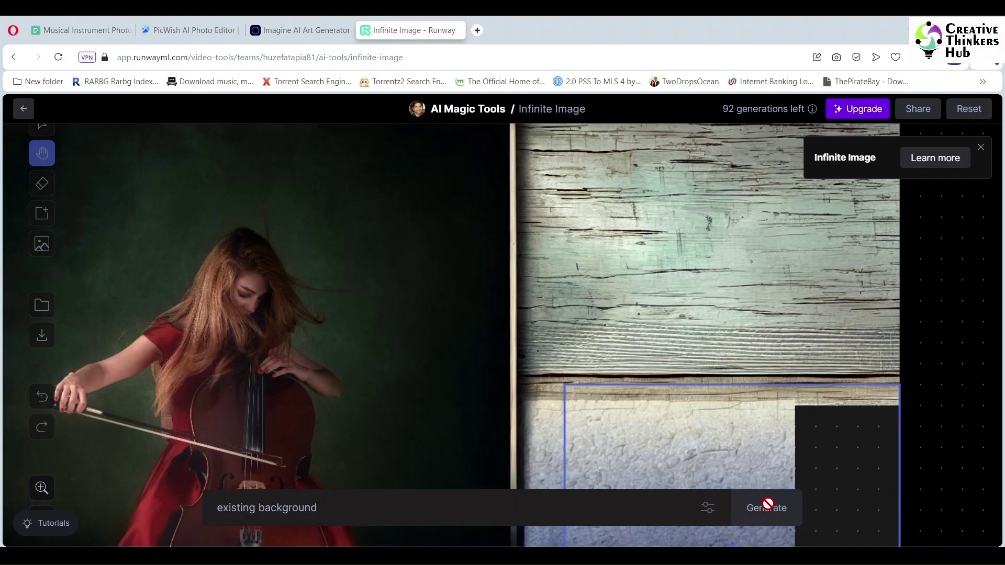
scroll(932, 285, "down", 5)
left_click(750, 480)
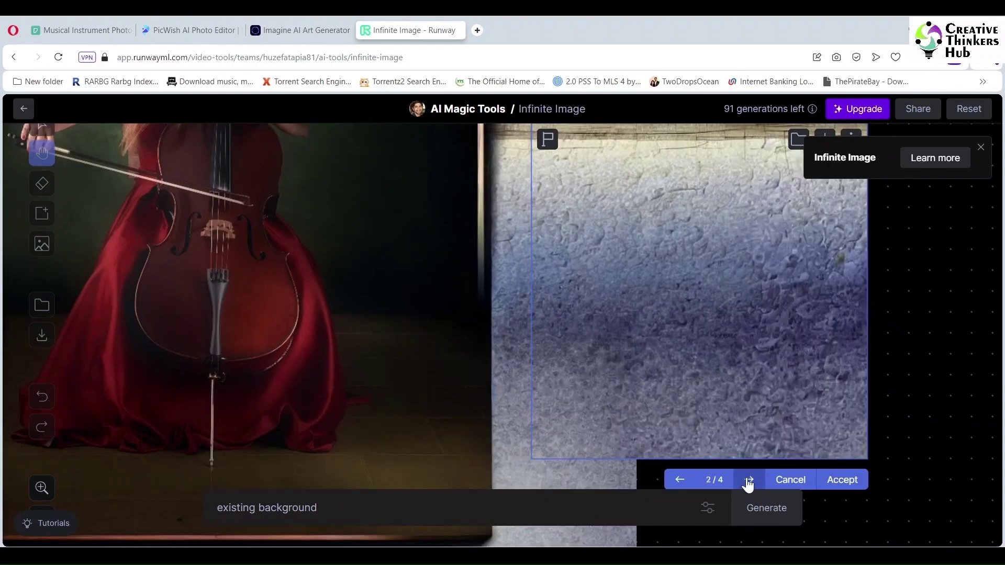
left_click(843, 479)
Fill the empty lower-right corner of the picture with "existing background" and accept the generated result.
scroll(732, 439, "down", 3)
left_click(761, 508)
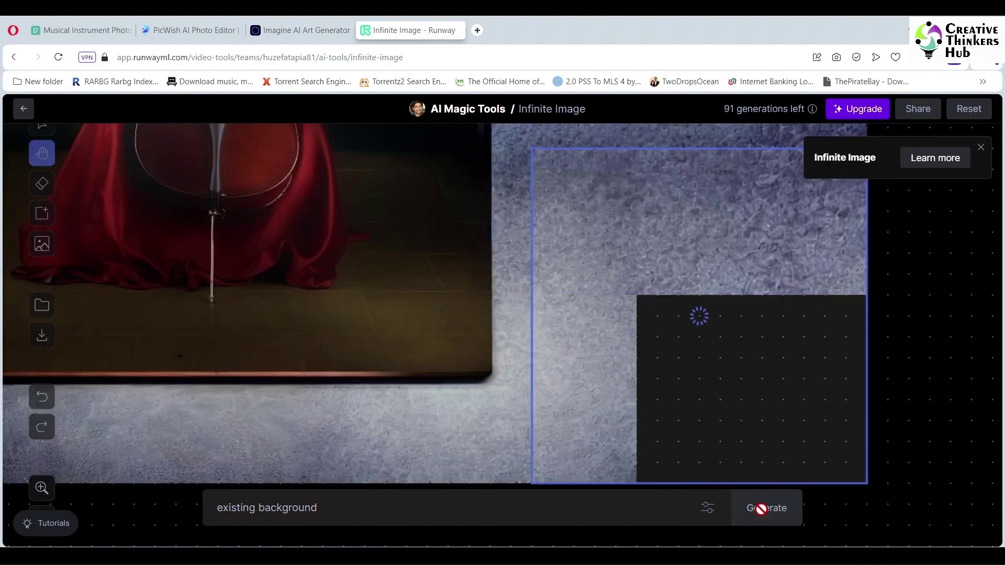
left_click(857, 518)
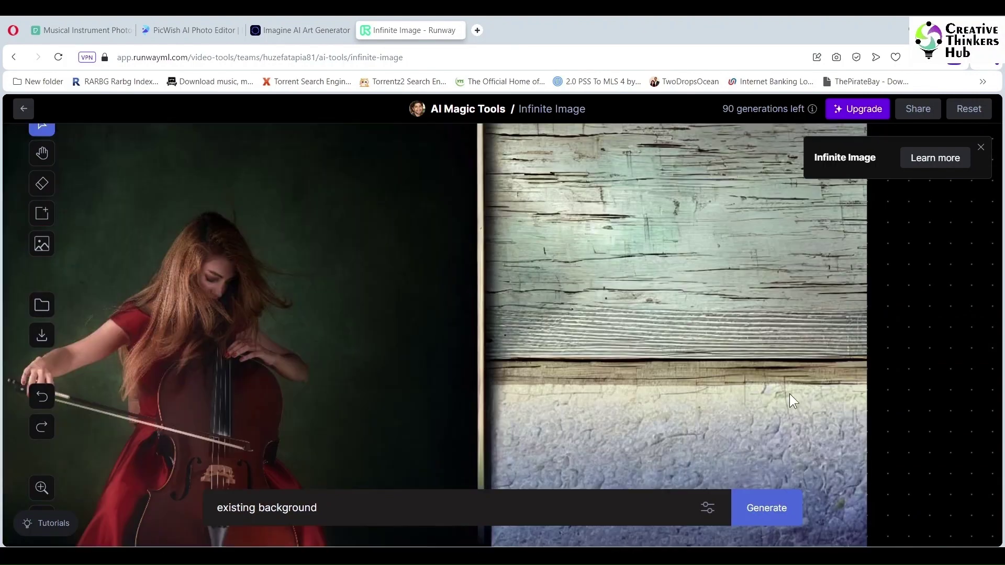
left_click(92, 518)
left_click(89, 498)
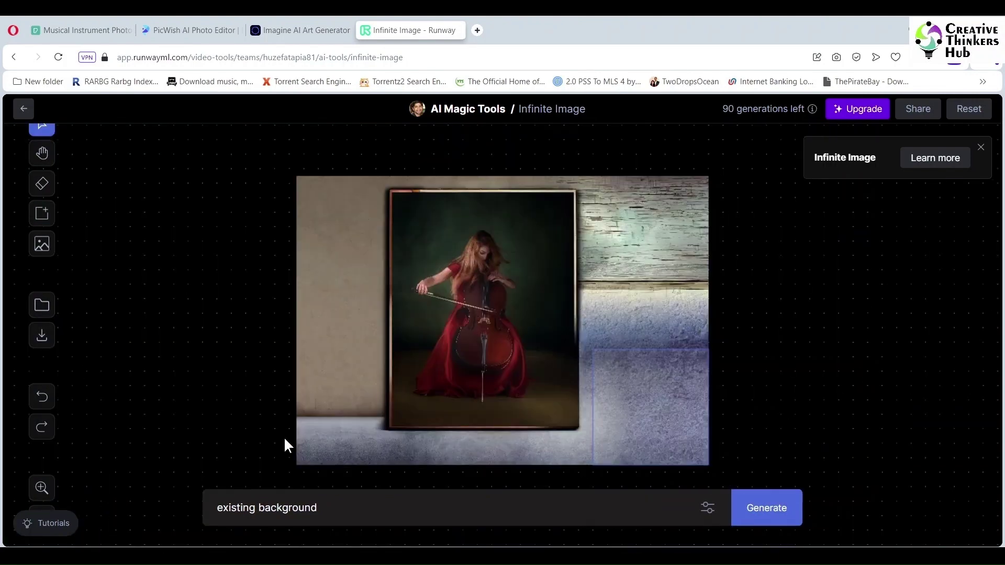
Widen the picture on its right side with three stacked "existing background" fills running from the wooden planks down to the bottom edge.
left_click_drag(656, 445, 699, 252)
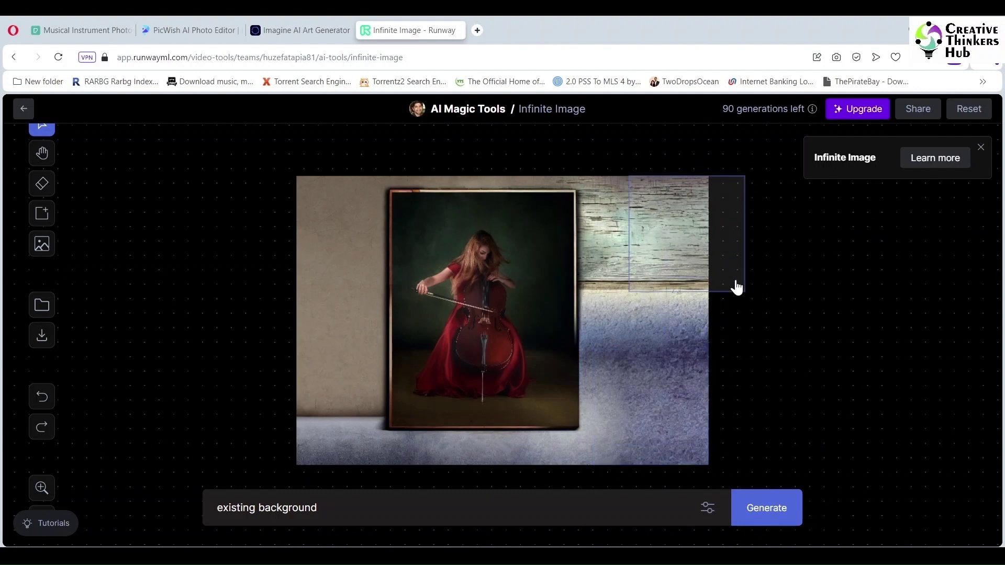
left_click(762, 507)
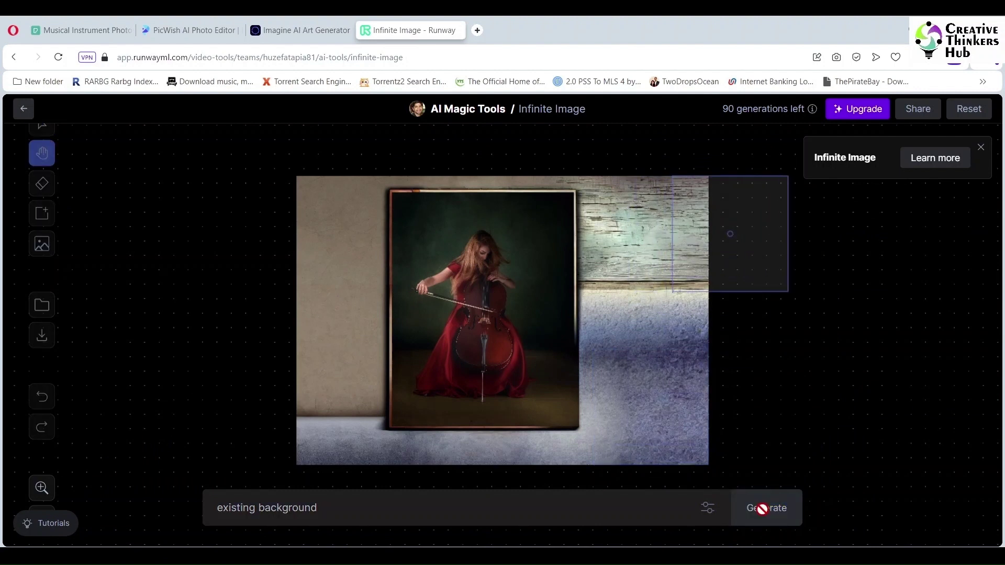
left_click(763, 312)
left_click_drag(759, 255, 758, 363)
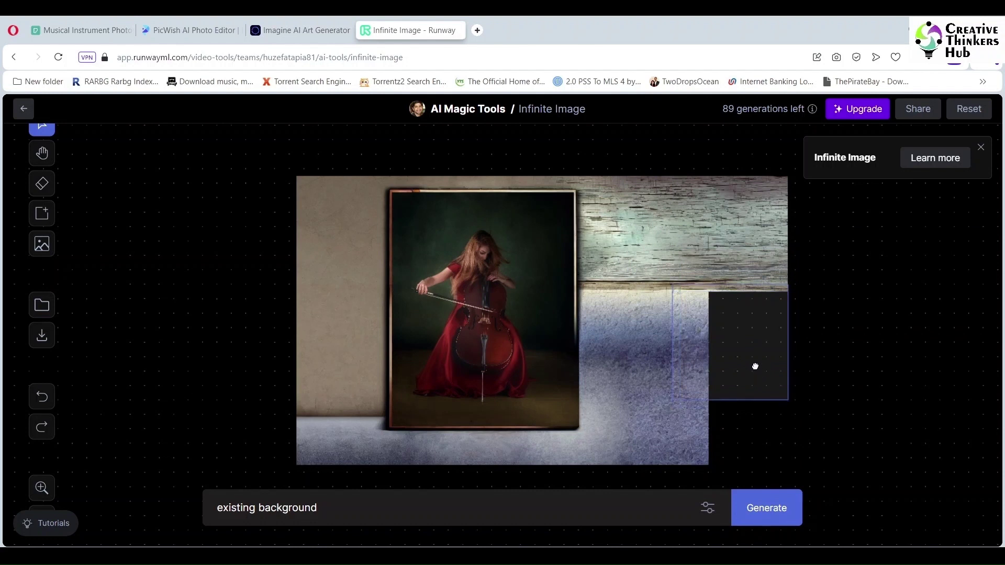
left_click(764, 509)
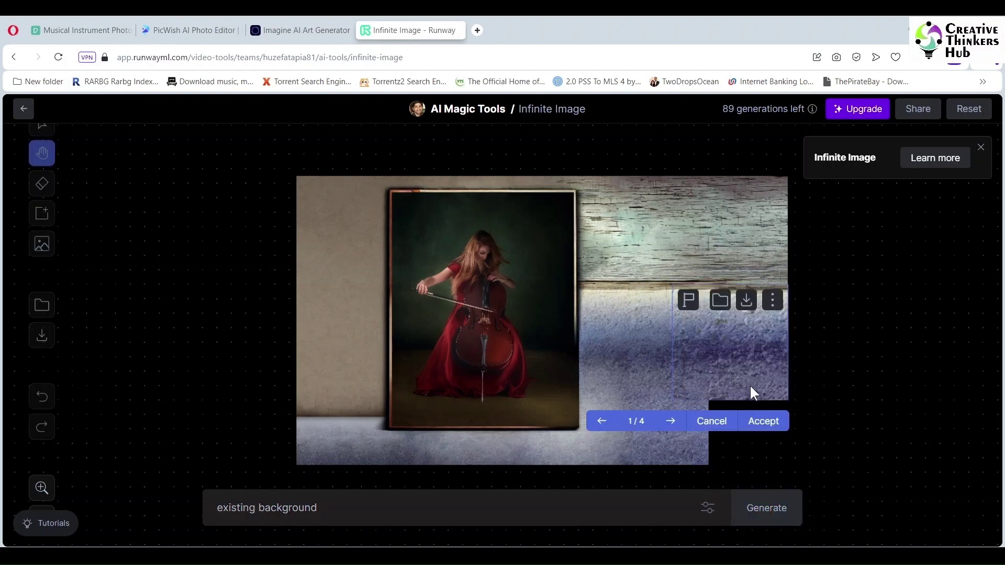
left_click(762, 420)
left_click_drag(763, 367, 763, 431)
left_click(765, 508)
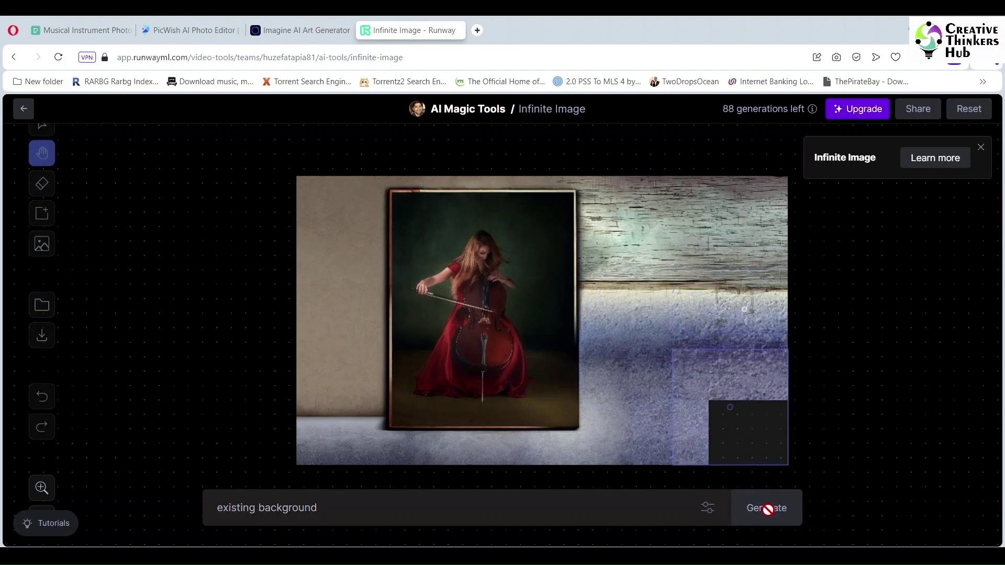
Add a second column of "existing background" fills beyond the new right edge, working from top to bottom and accepting each result.
left_click_drag(834, 355, 844, 228)
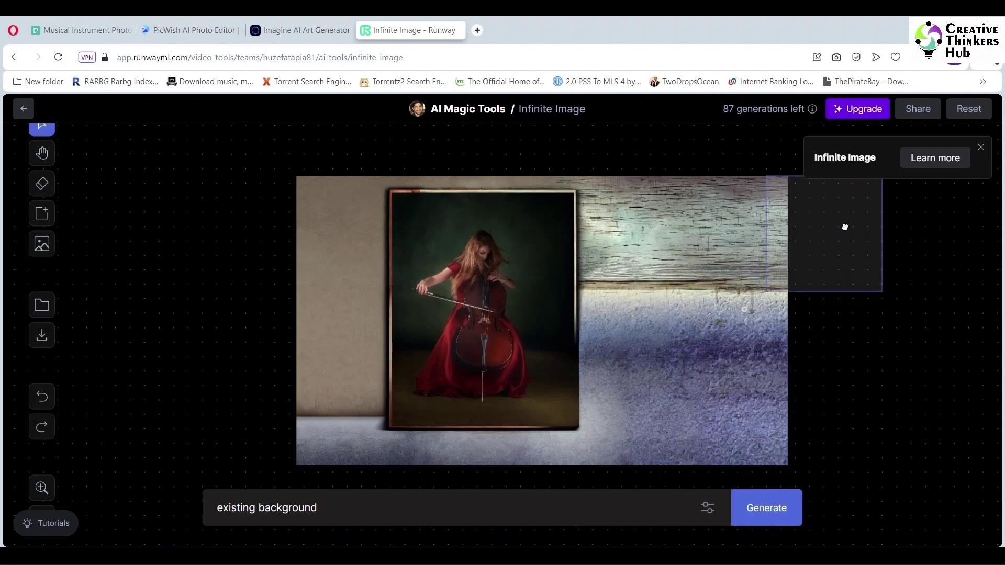
left_click(764, 508)
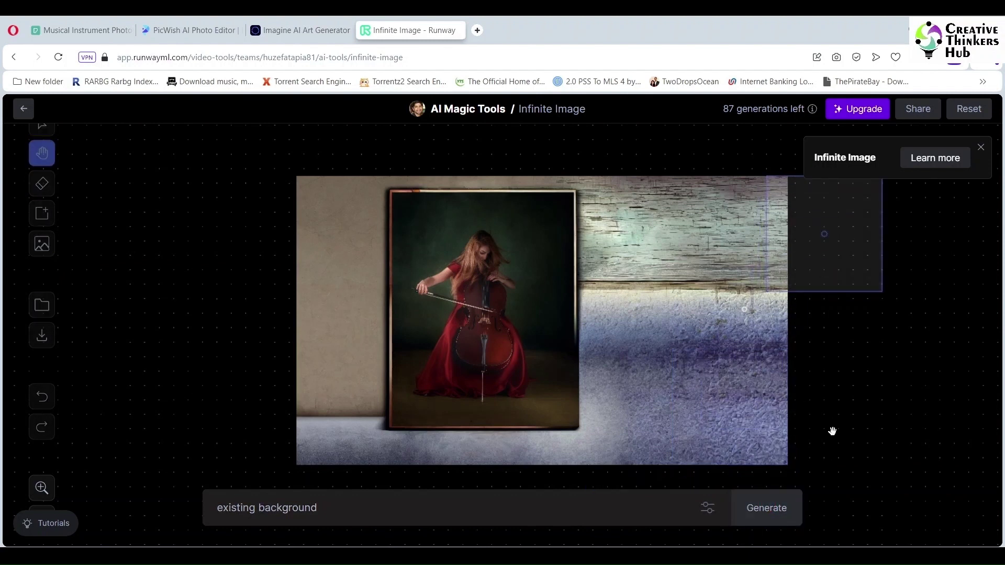
left_click(857, 311)
left_click_drag(833, 235, 832, 402)
left_click(766, 511)
left_click(857, 421)
left_click(762, 506)
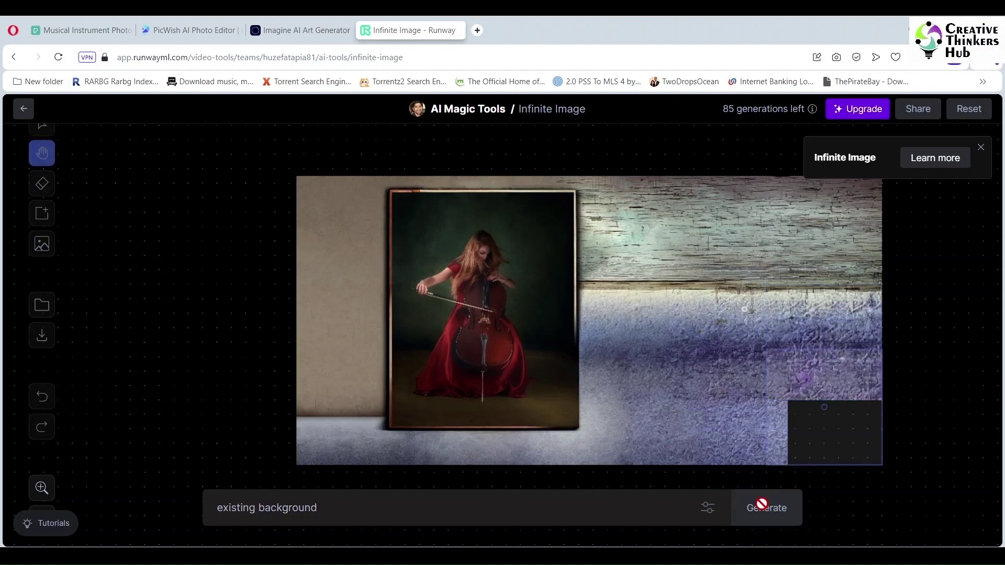
left_click(863, 486)
Move the generation frame off the picture onto empty canvas, then save the extended image to assets and download it.
left_click_drag(824, 408, 214, 300)
left_click(42, 307)
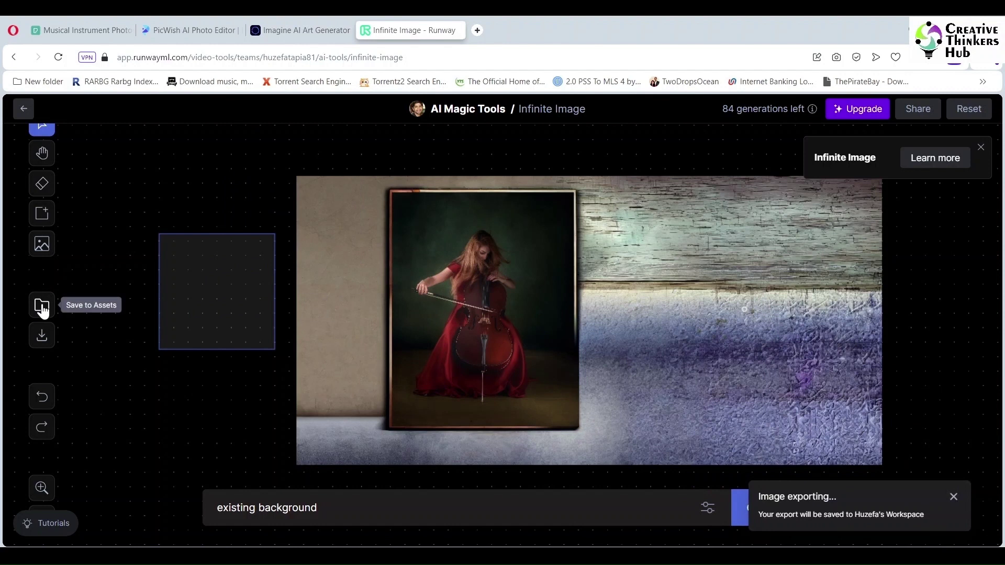
left_click(42, 340)
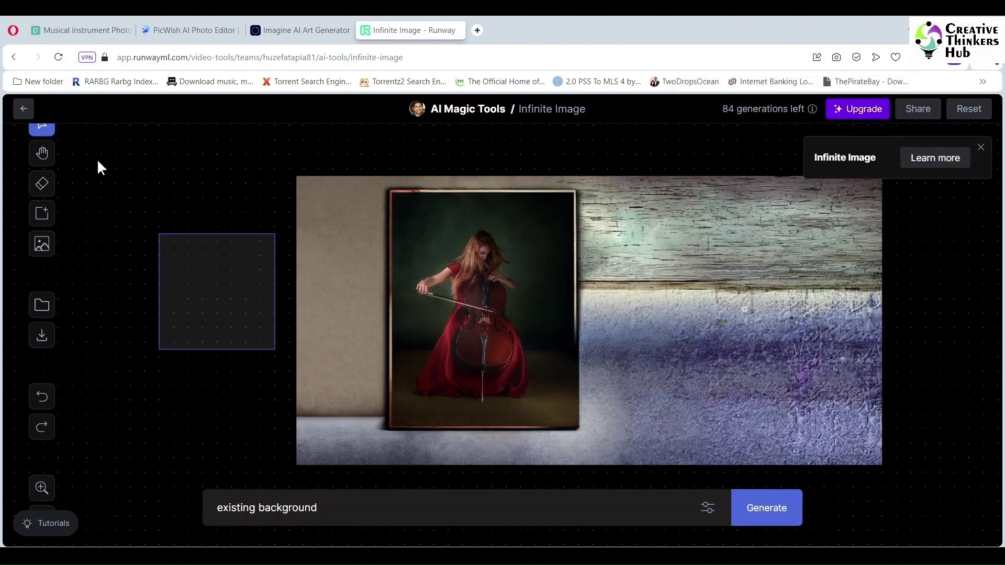
Reset the canvas and generate an image from the prompt "create a dreamy dark green background with a cloudy background".
left_click(969, 108)
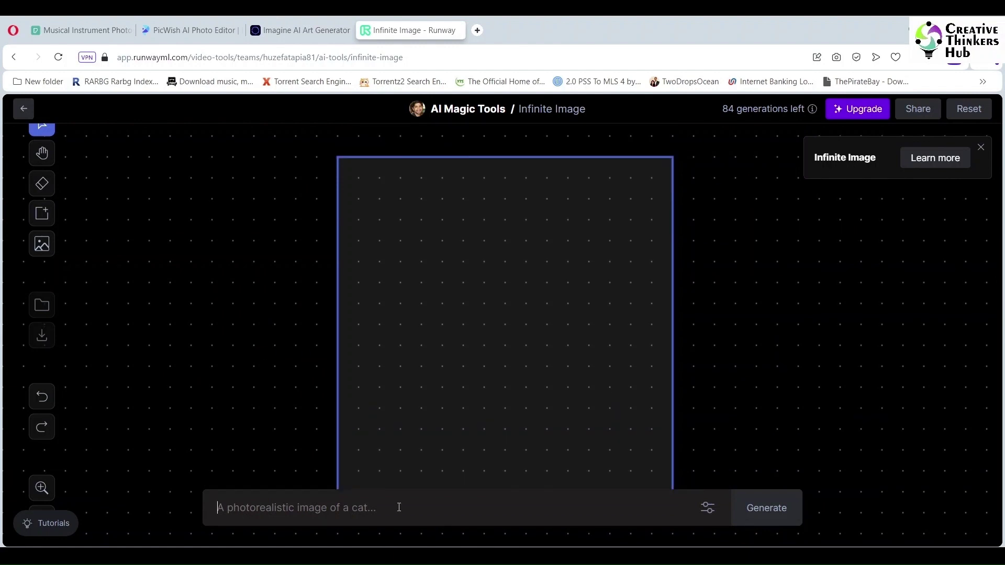
type("cr")
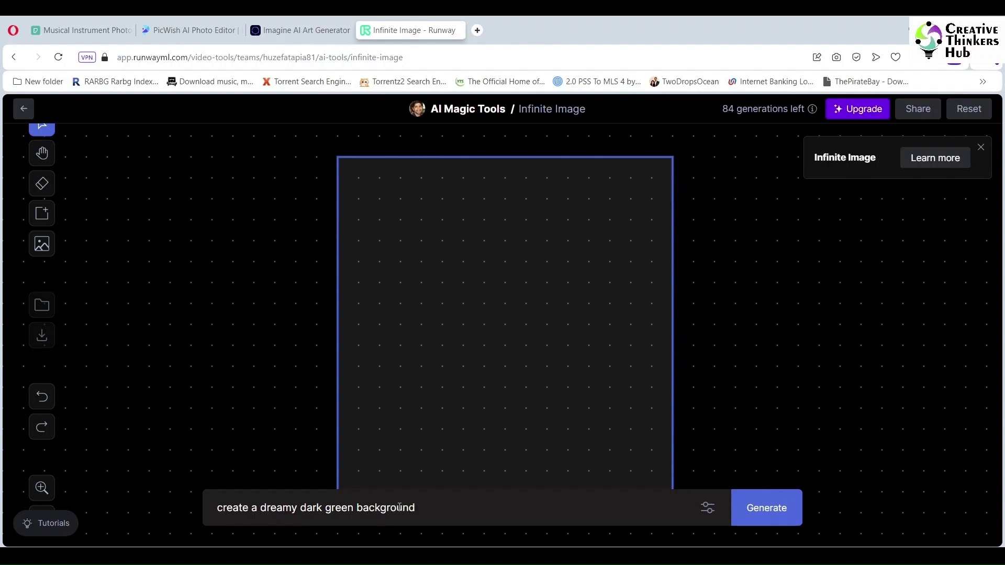
type("with a cloudy background")
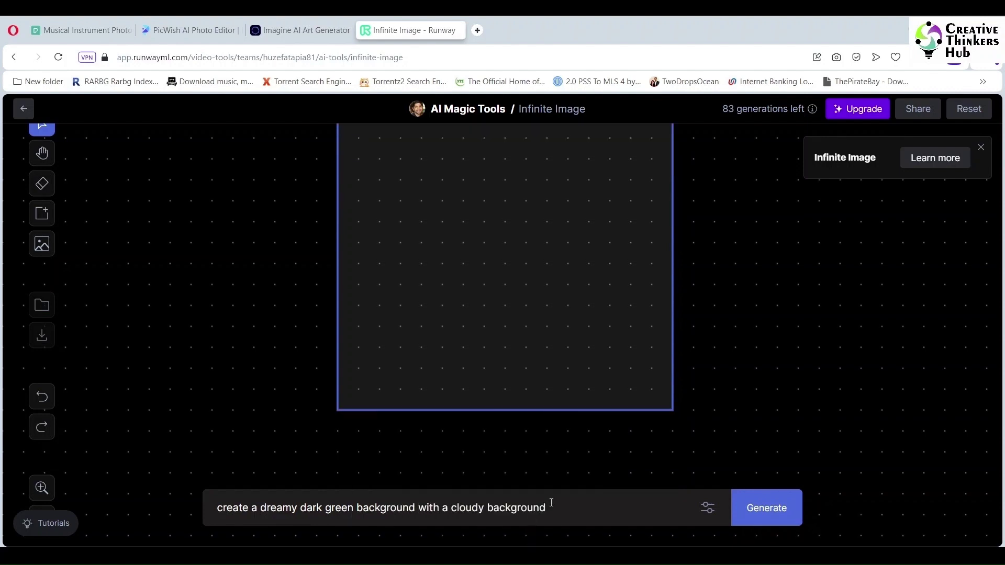
left_click(774, 514)
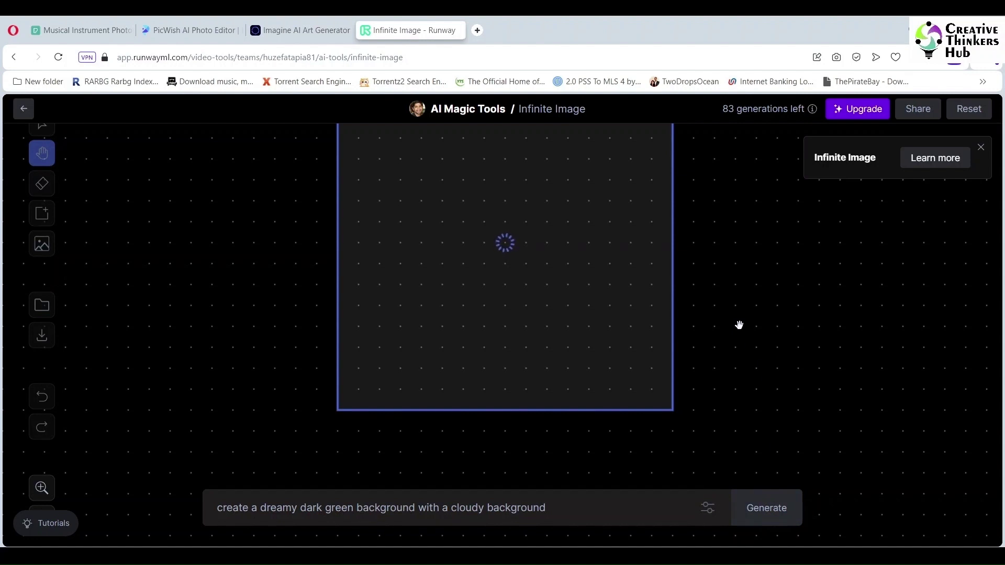
Compare the four generated green backgrounds and accept the third variation, with clouds above a wooden floor.
left_click_drag(740, 325, 747, 379)
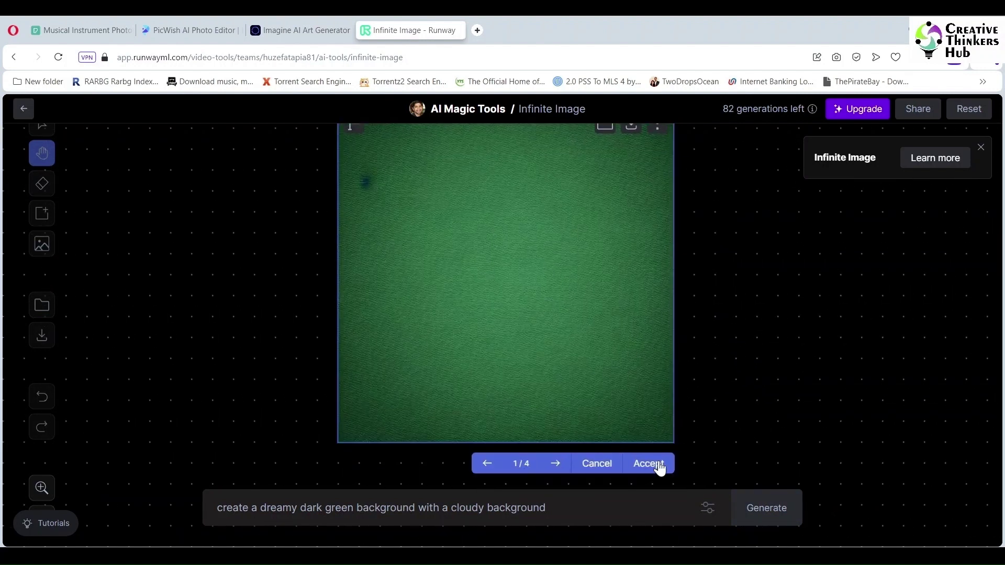
left_click(556, 463)
left_click(556, 463)
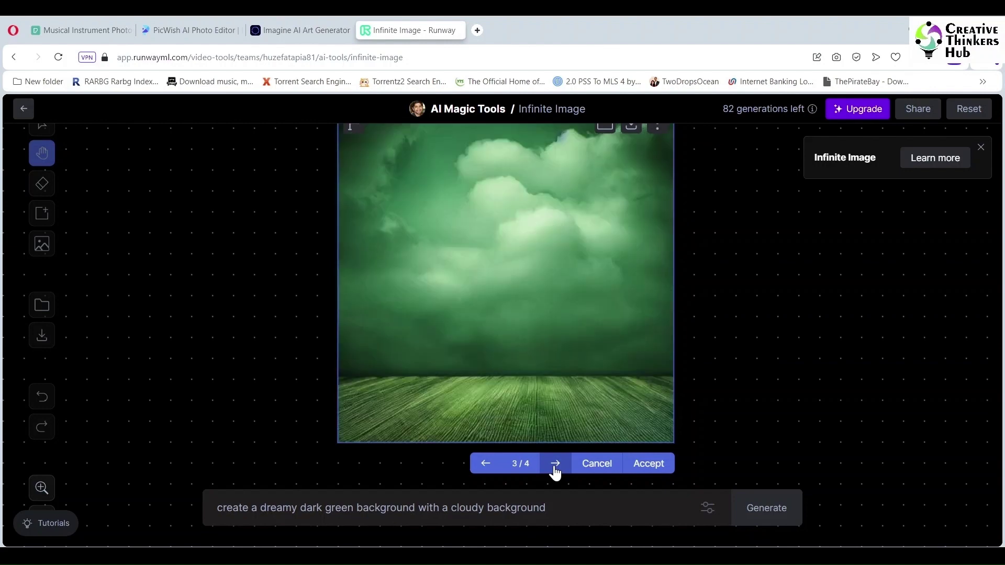
left_click(556, 465)
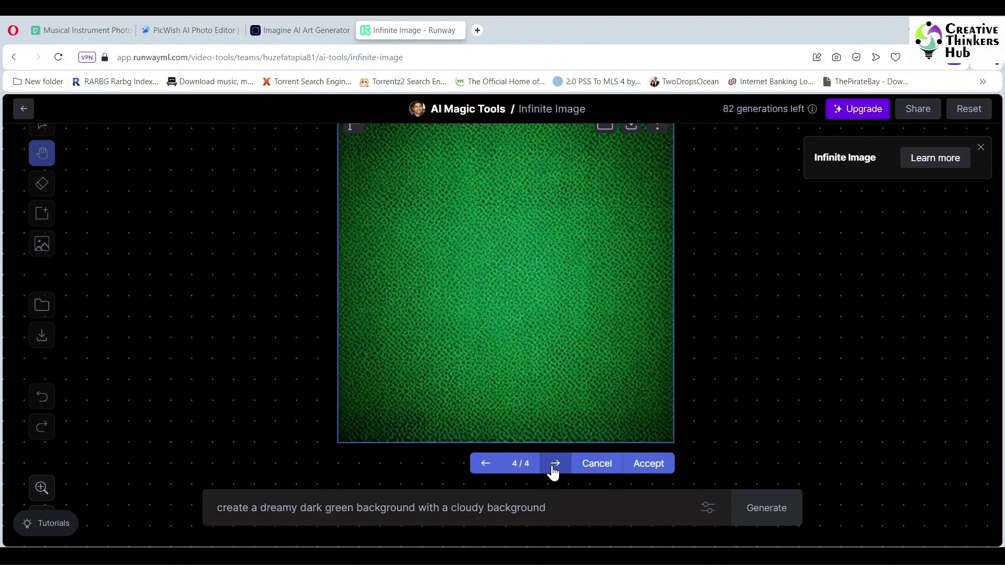
left_click(482, 465)
left_click(644, 465)
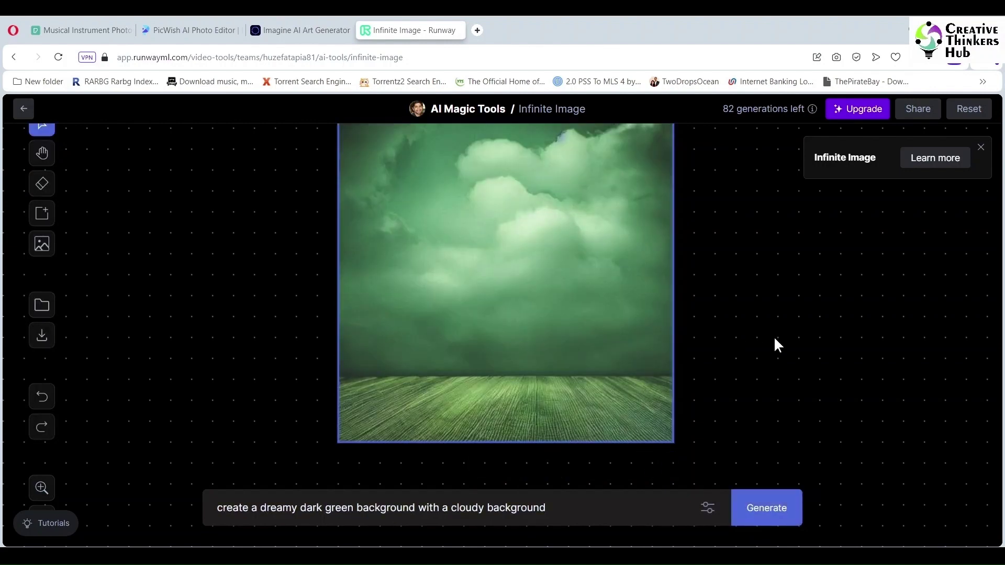
Try extending the green background past its left edge with the same prompt, compare the four variations and discard them.
scroll(651, 348, "down", 2)
scroll(607, 361, "up", 3)
left_click_drag(563, 377, 281, 375)
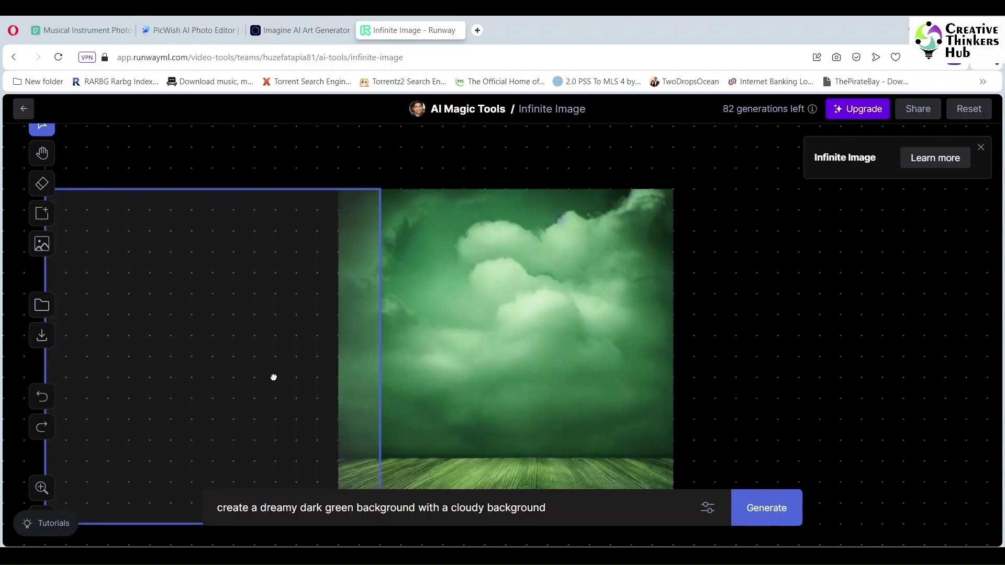
left_click(770, 507)
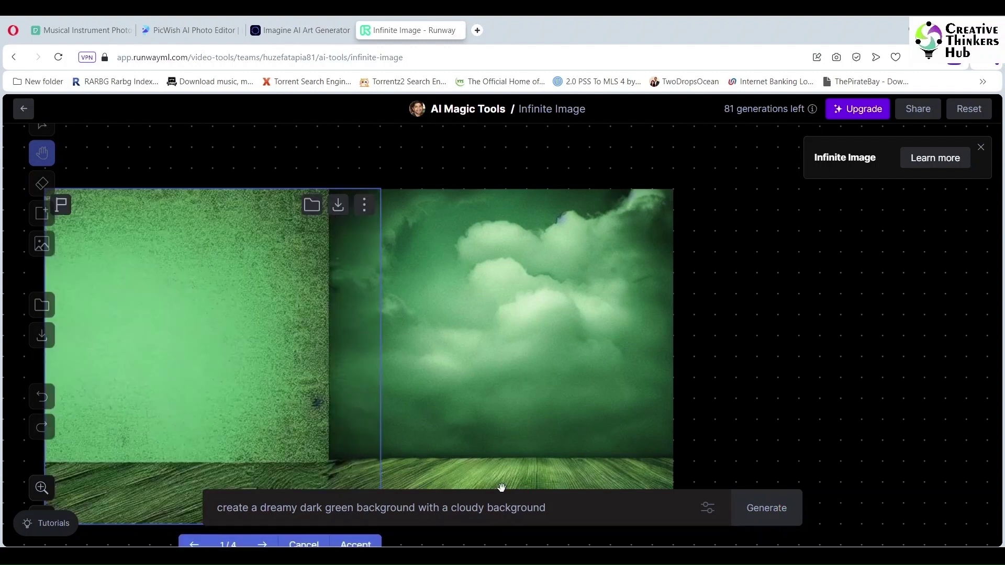
scroll(492, 488, "down", 2)
left_click(263, 464)
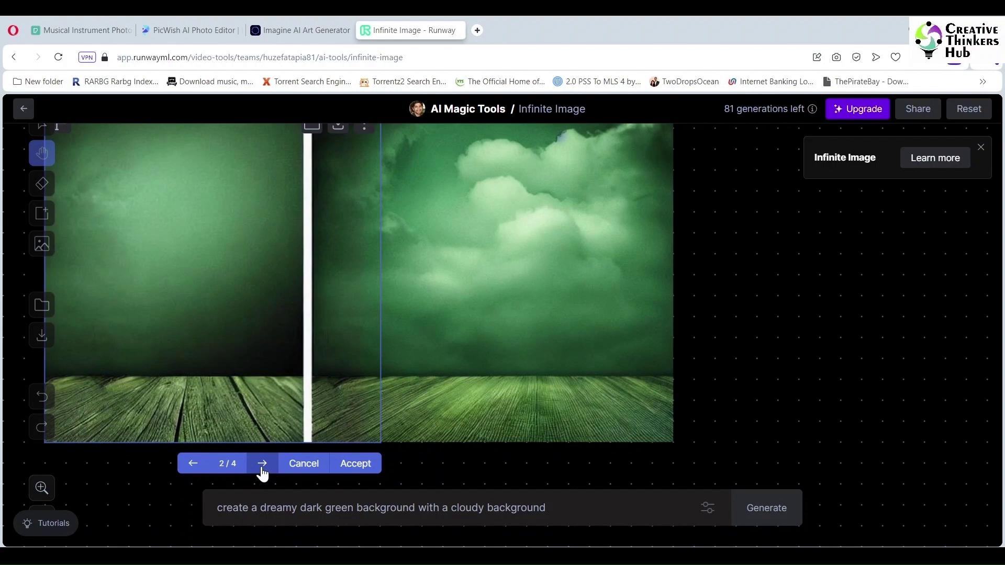
left_click(262, 464)
left_click(262, 464)
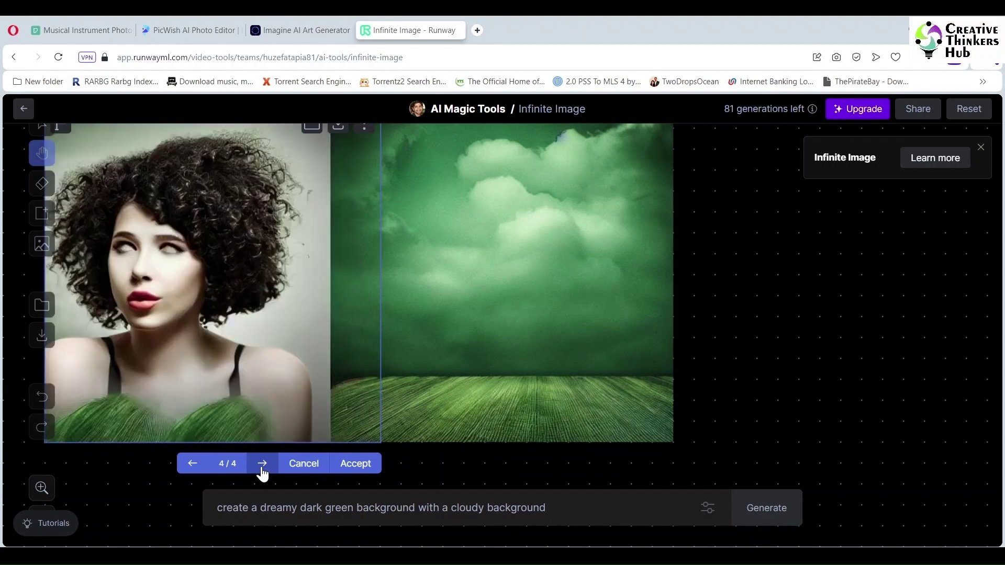
left_click(263, 465)
left_click(262, 465)
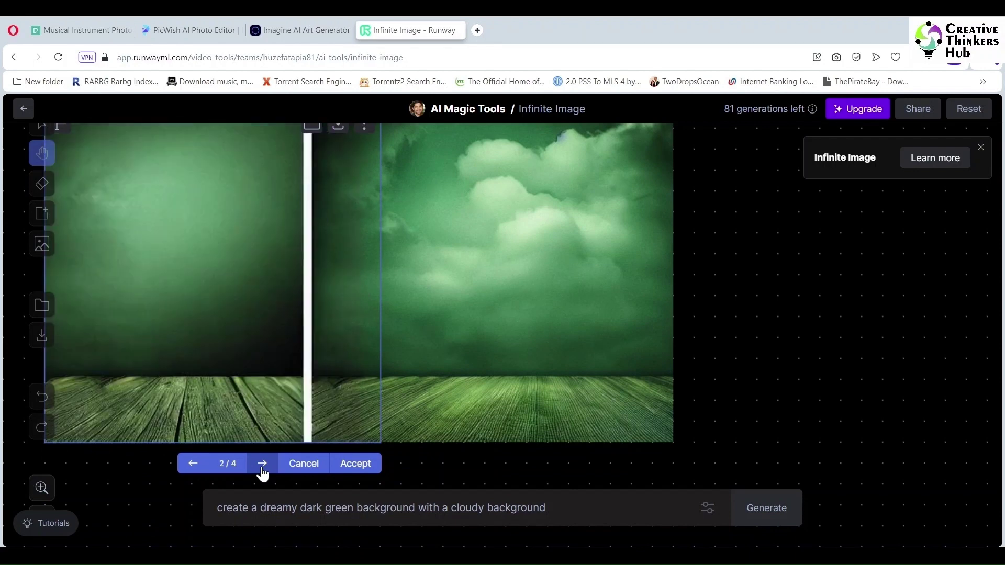
left_click(302, 465)
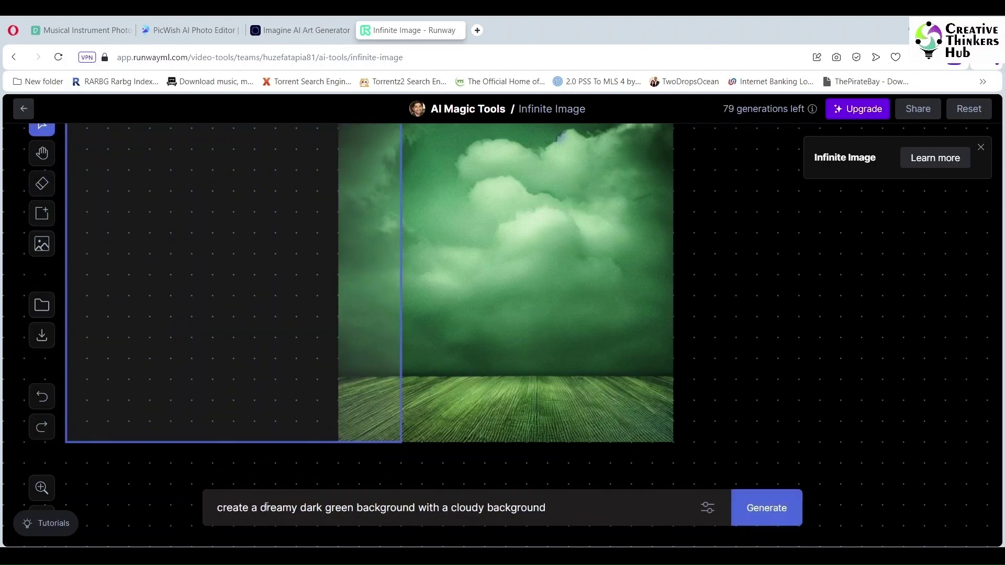
Change the prompt to "dreamy dark green background with clouds and floor", generate the left extension and accept the first variation.
left_click_drag(264, 508, 218, 508)
key("BackSpace")
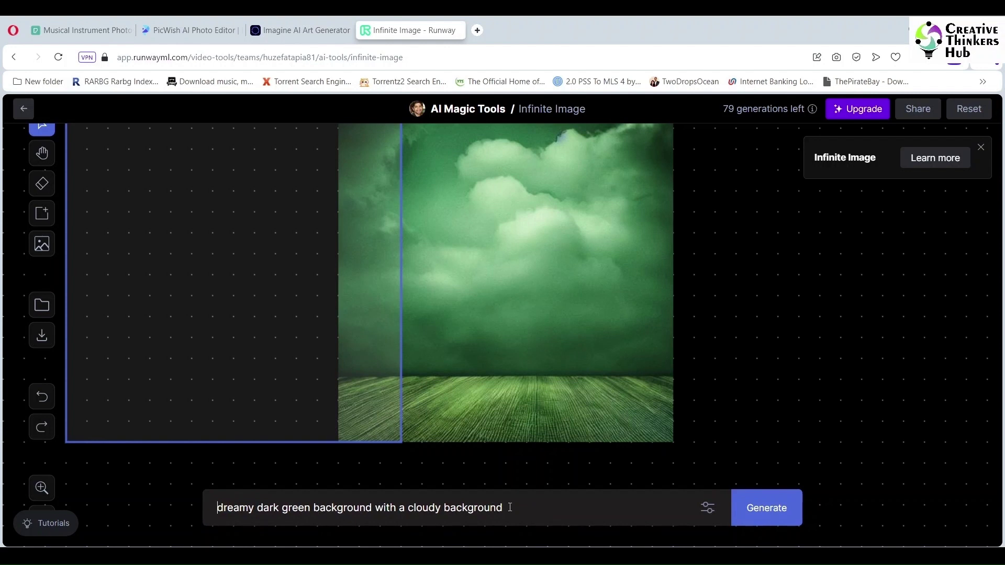
key("BackSpace")
key("BackSpace")
key("BackSpace")
key("BackSpace")
key("BackSpace")
key("BackSpace")
key("BackSpace")
key("BackSpace")
key("BackSpace")
key("BackSpace")
key("BackSpace")
key("BackSpace")
key("BackSpace")
key("BackSpace")
key("BackSpace")
key("BackSpace")
key("BackSpace")
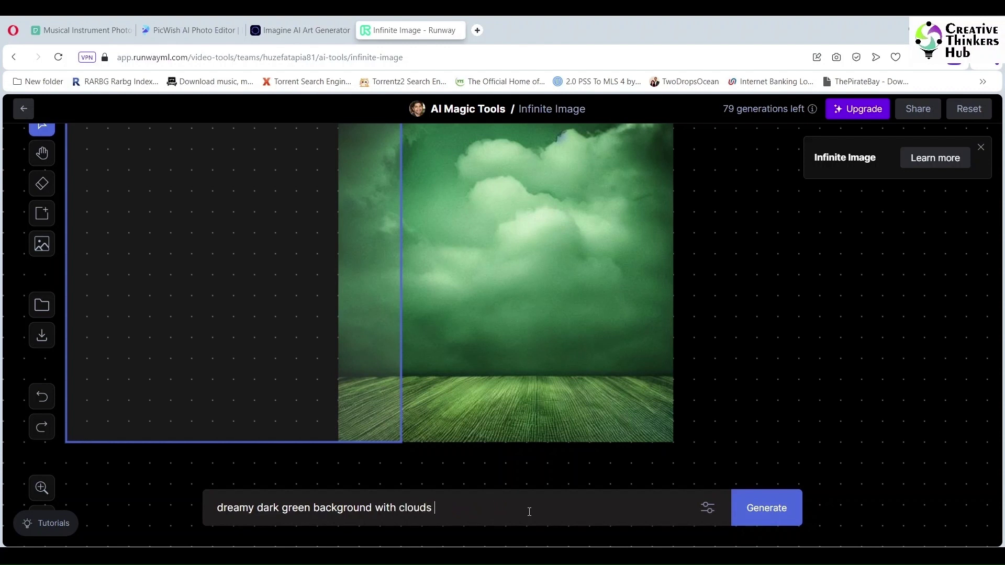
left_click(769, 492)
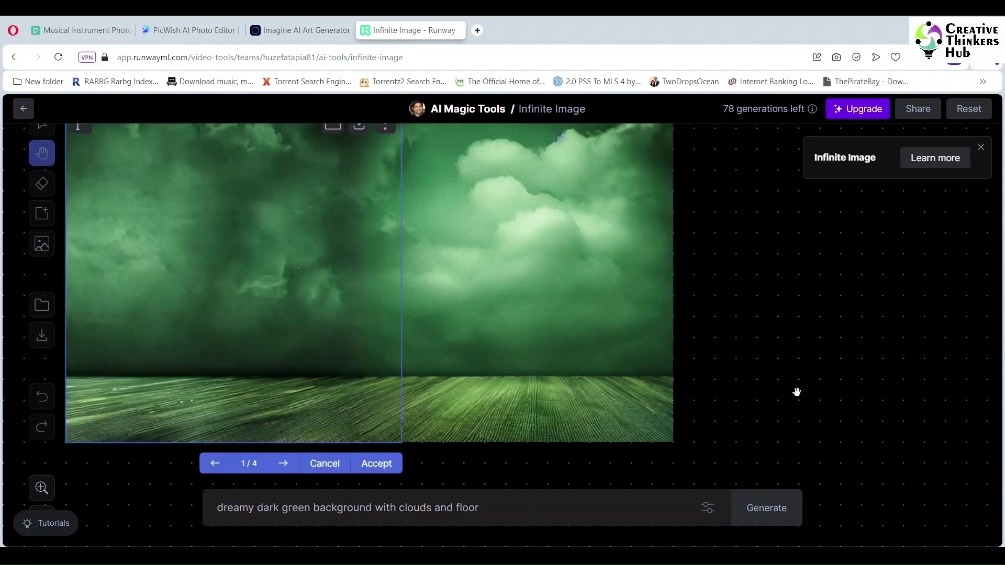
left_click(387, 468)
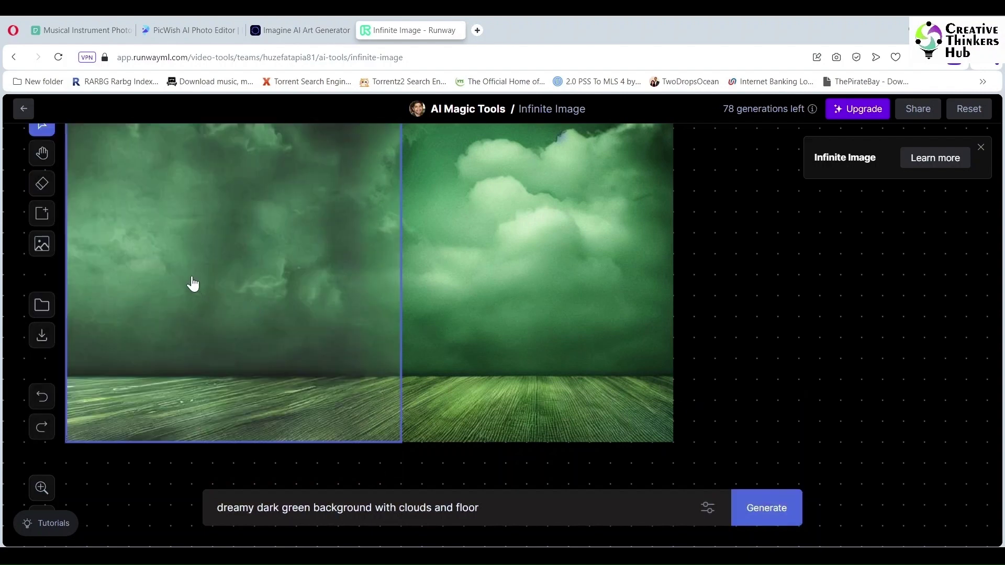
Extend the background past its right edge with the same prompt, compare the variations and accept the third.
left_click(765, 274)
left_click(769, 514)
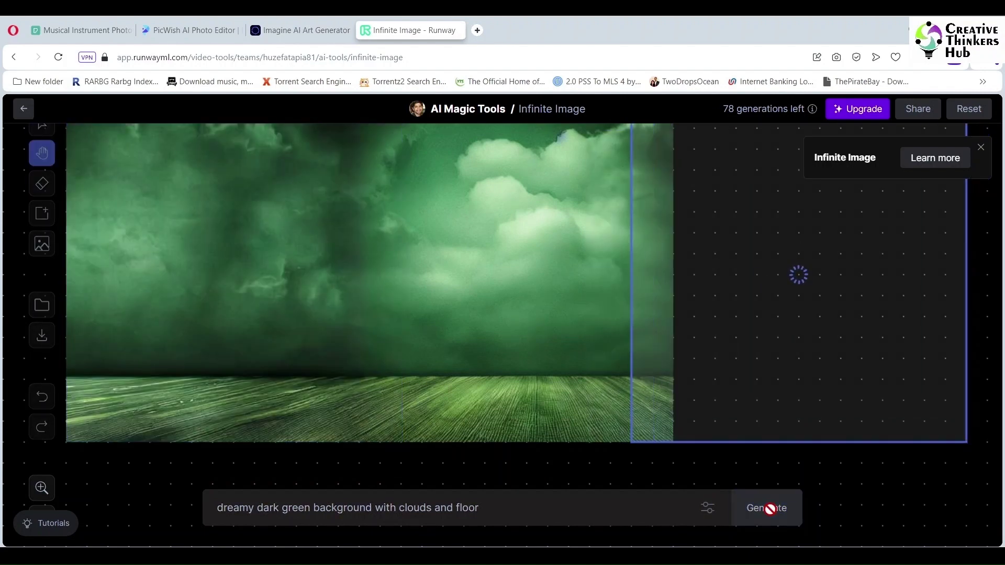
left_click(849, 464)
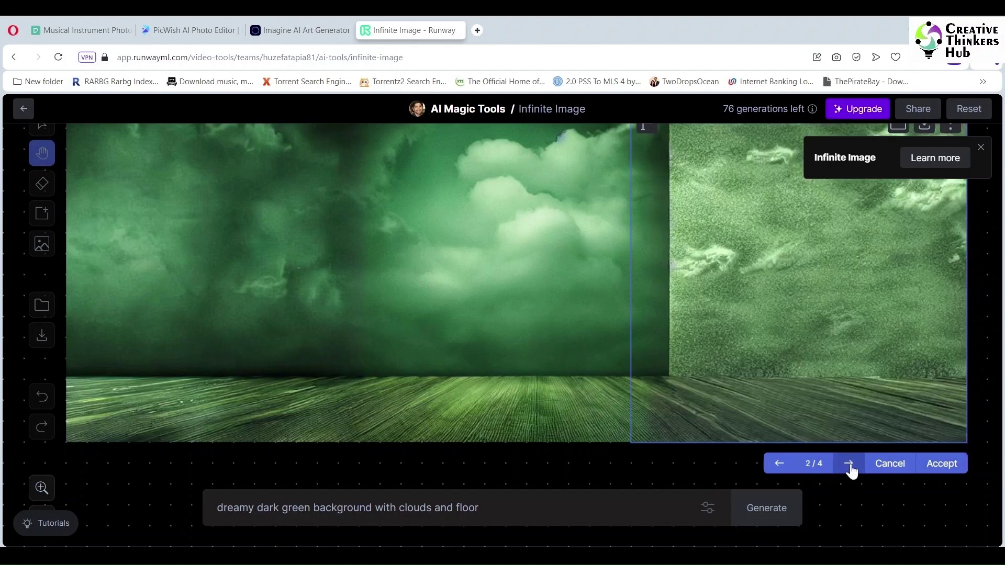
left_click(848, 463)
left_click(848, 464)
left_click(849, 463)
left_click(843, 465)
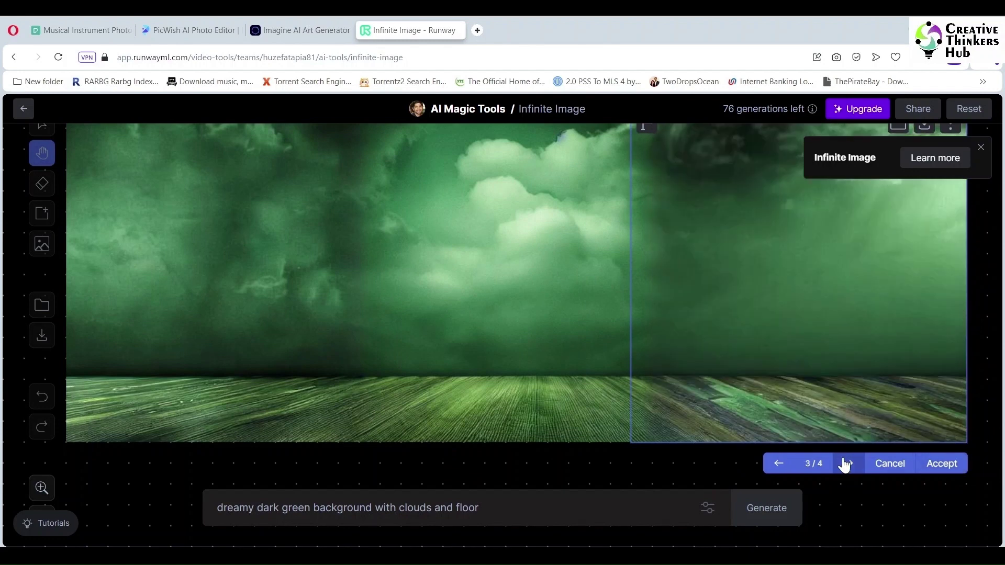
left_click(939, 464)
Shorten the prompt to "dreamy dark green background with clouds" and generate and accept a fill above the right part of the image.
left_click_drag(904, 133, 875, 202)
scroll(835, 375, "up", 5)
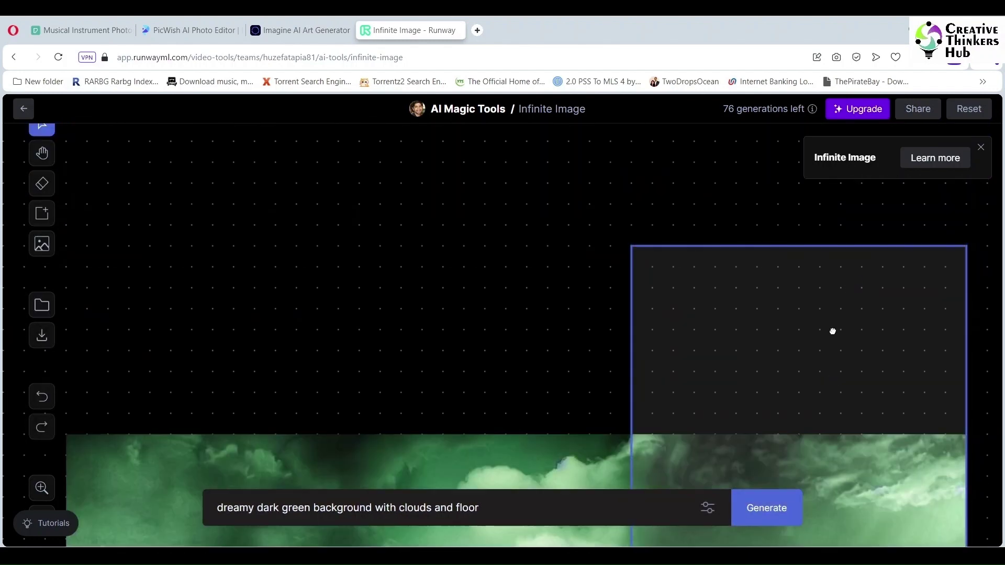
key("BackSpace")
key("BackSpace")
key("BackSpace")
key("BackSpace")
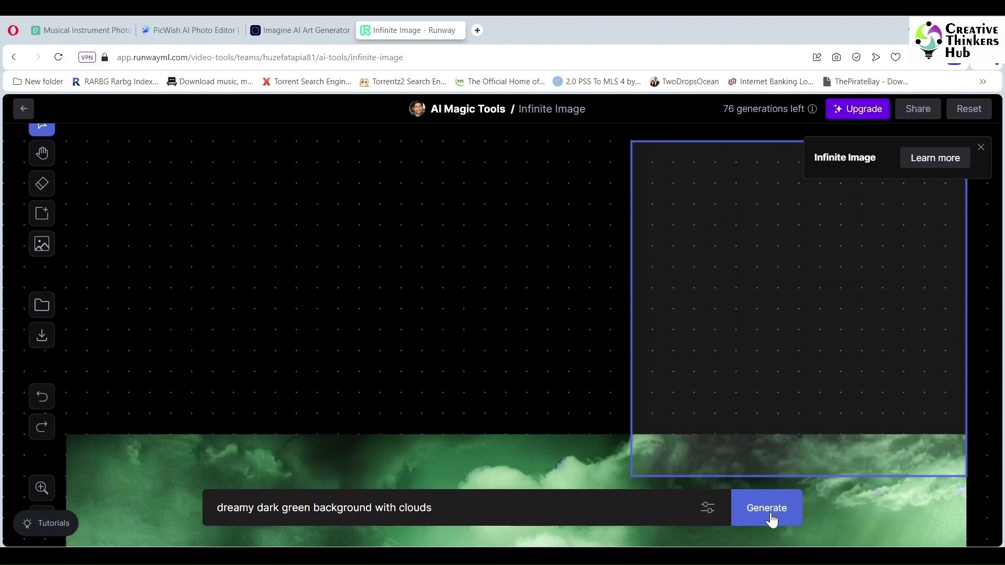
left_click(772, 515)
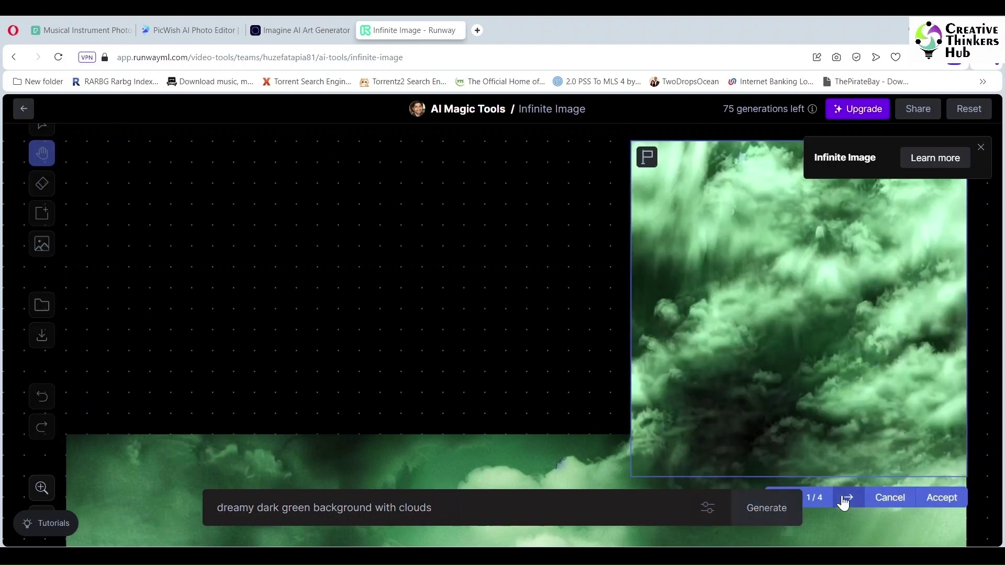
left_click(848, 498)
left_click(845, 497)
left_click(942, 497)
Fill the empty area above the middle of the image with generated clouds, overlapping the neighbouring fill, and accept a variation.
left_click_drag(880, 440, 520, 375)
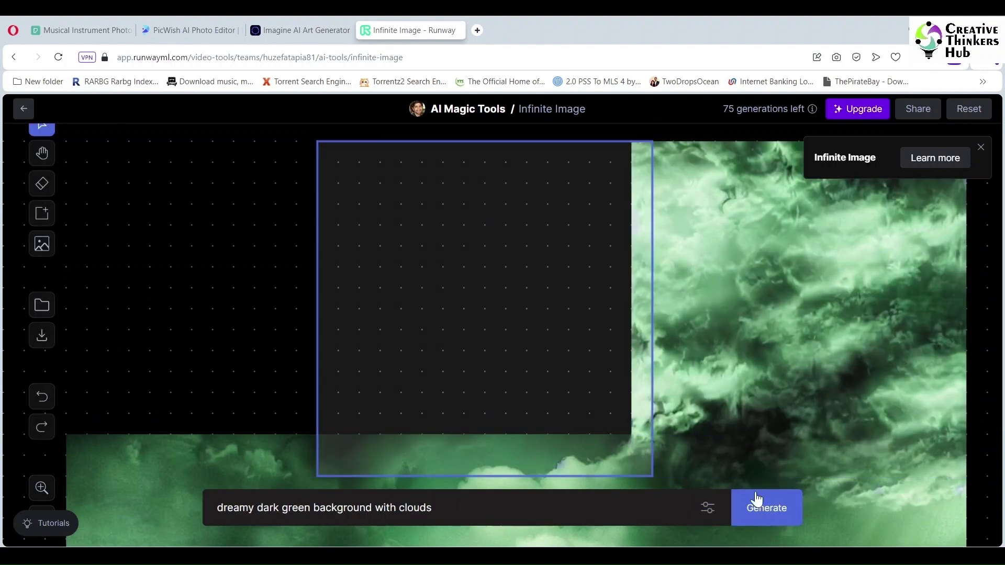
left_click(766, 508)
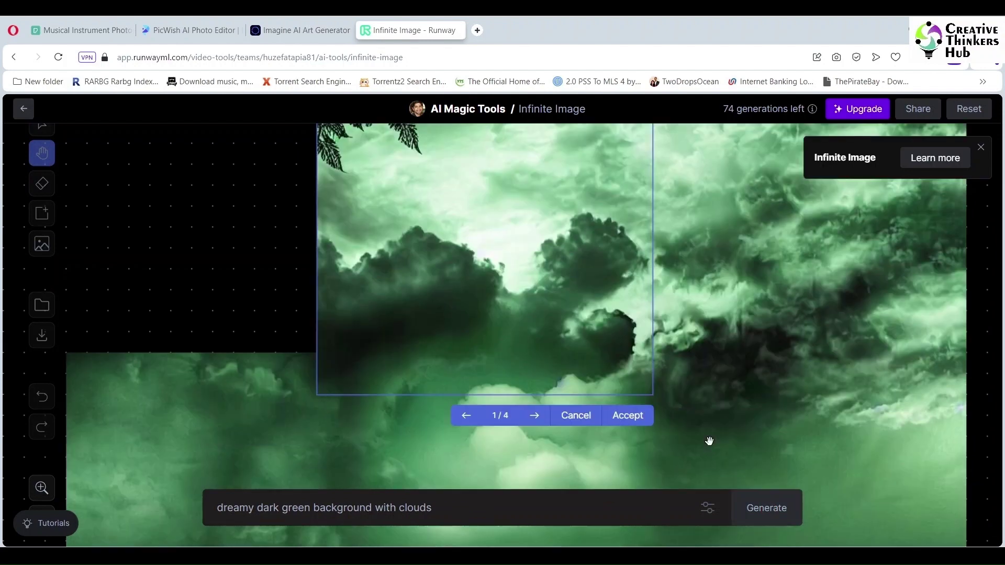
left_click(533, 415)
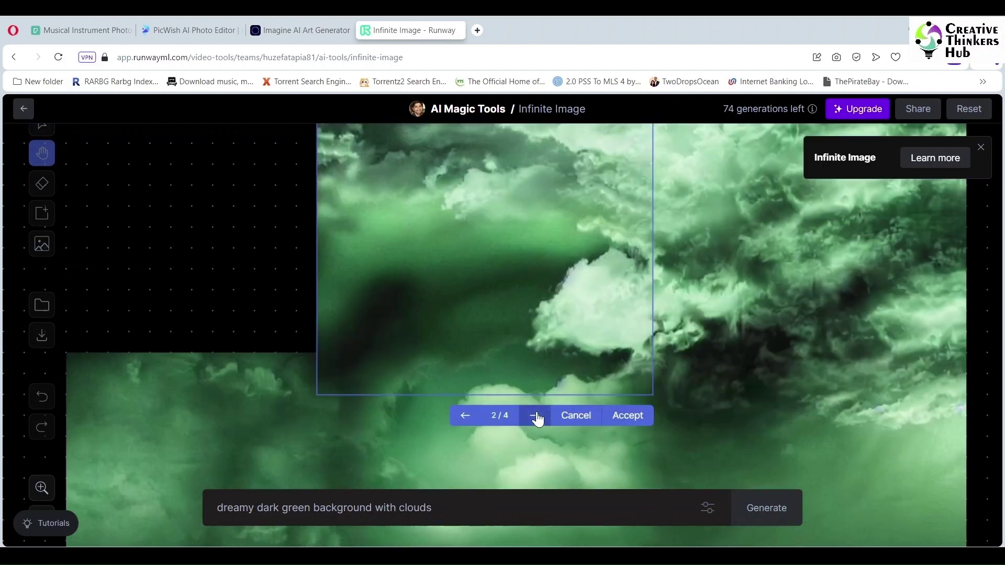
left_click(534, 415)
left_click(628, 415)
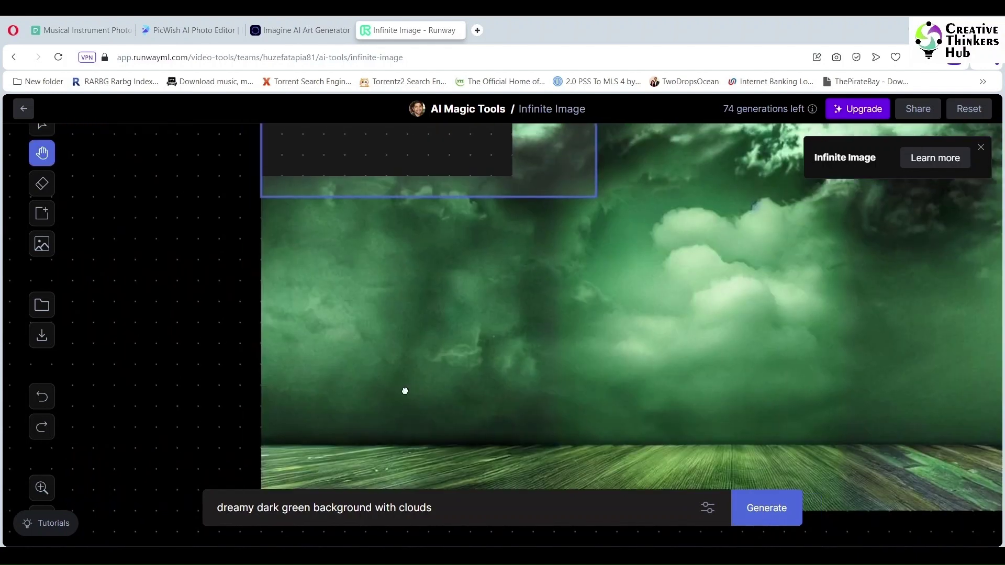
Generate clouds for the remaining gap above the image's left part, compare the variations and accept the first.
scroll(405, 391, "up", 5)
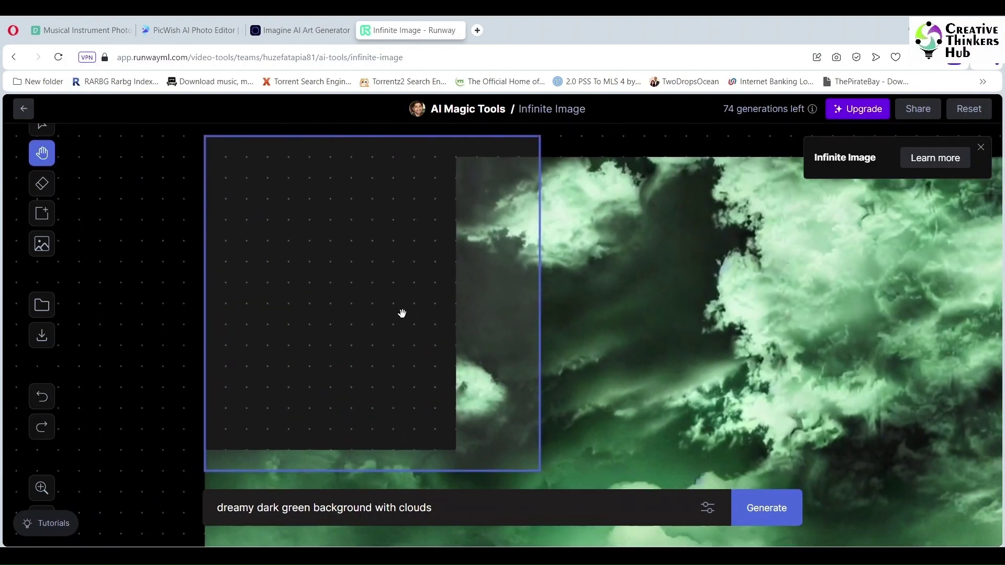
key("Return")
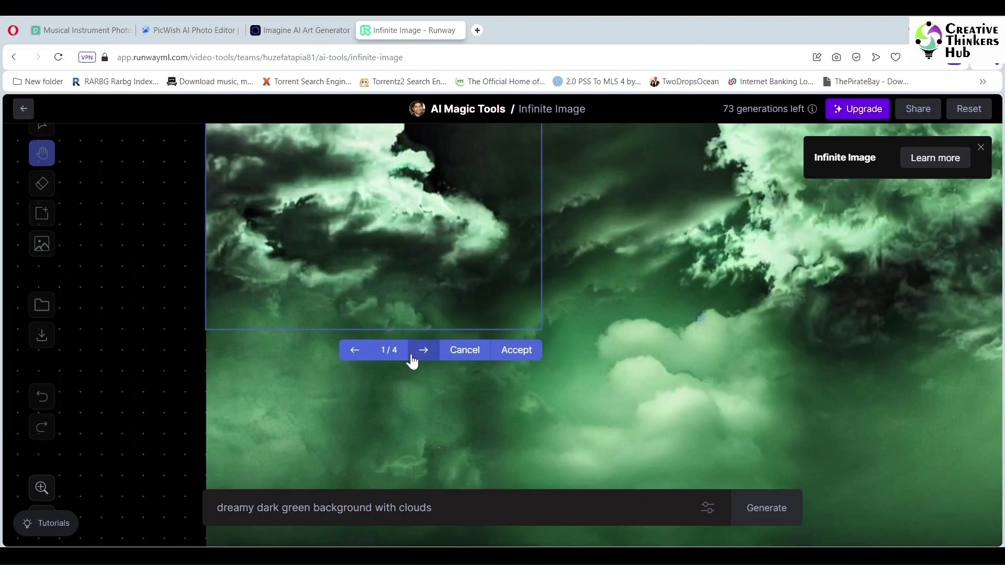
left_click(423, 350)
left_click(423, 350)
left_click(423, 350)
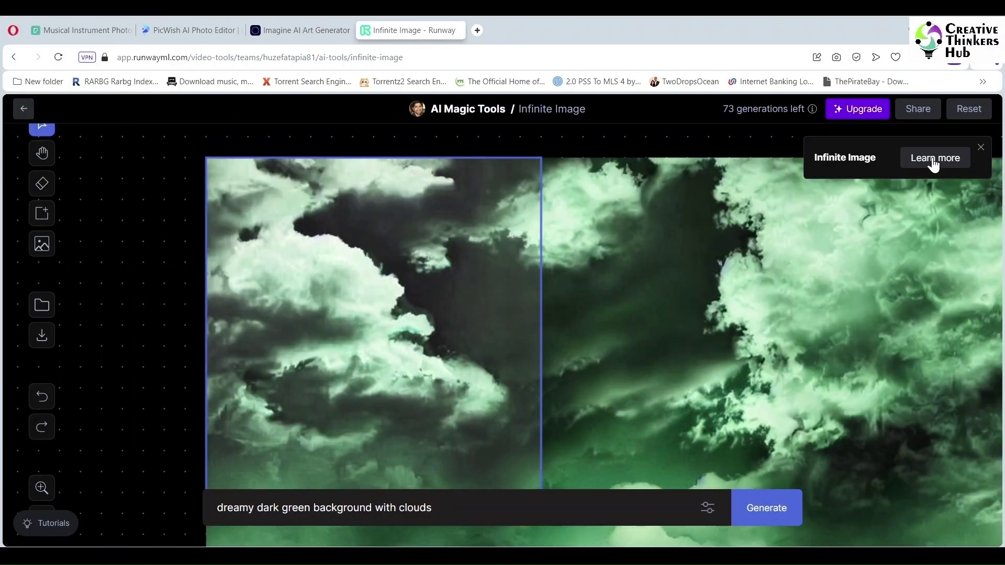
Export the expanded green background to the workspace assets, then leave the editor and open the Assets library.
left_click(42, 308)
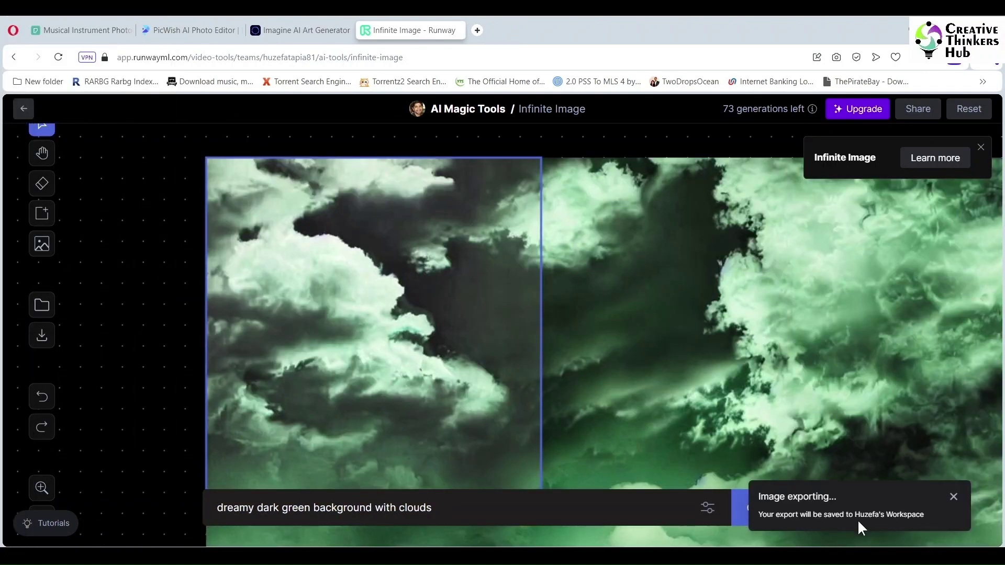
left_click(954, 496)
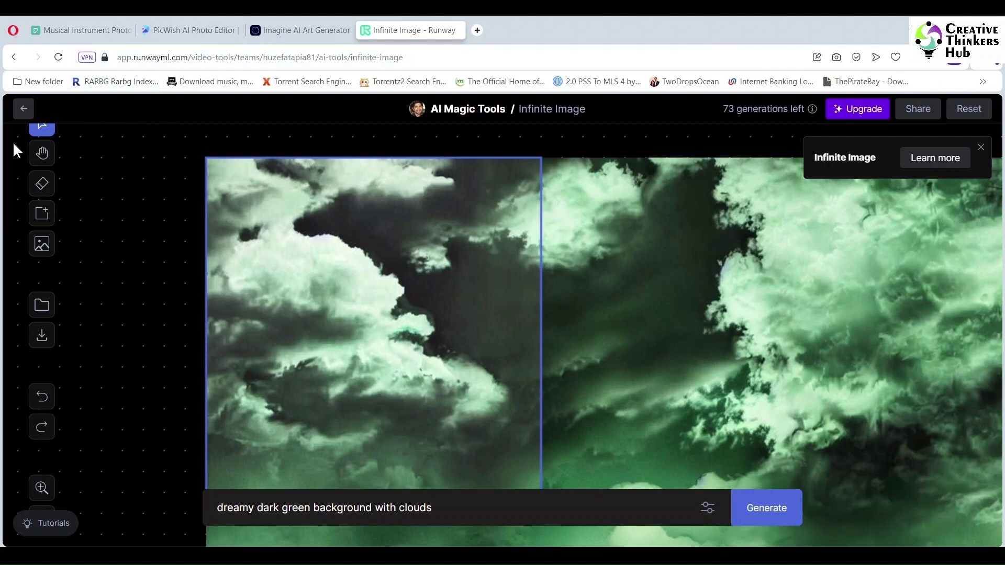
left_click(24, 109)
scroll(84, 366, "down", 3)
left_click(72, 382)
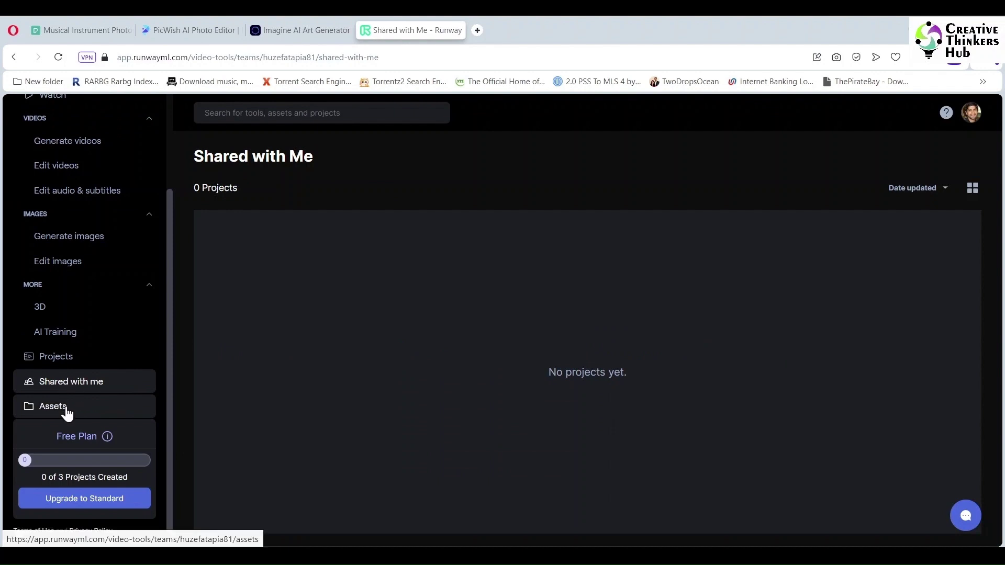
left_click(67, 414)
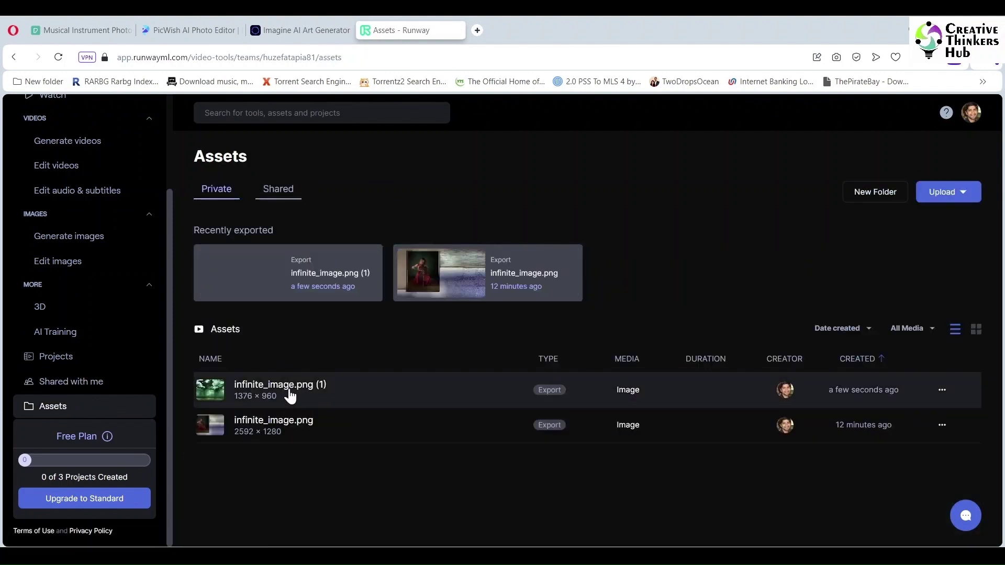
Open the newly exported infinite_image.png (1), look over the whole picture and download it.
left_click(290, 396)
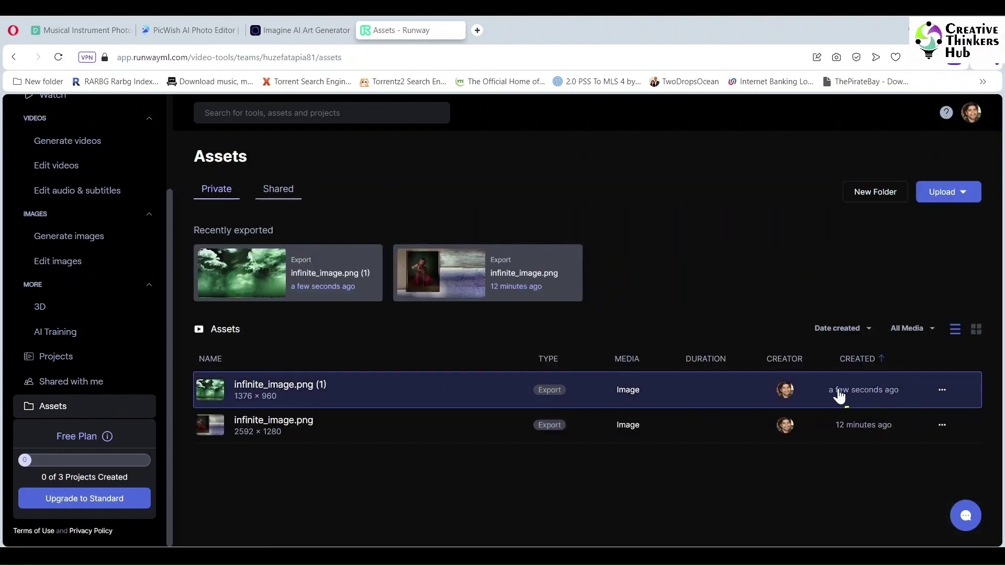
right_click(256, 279)
left_click(247, 270)
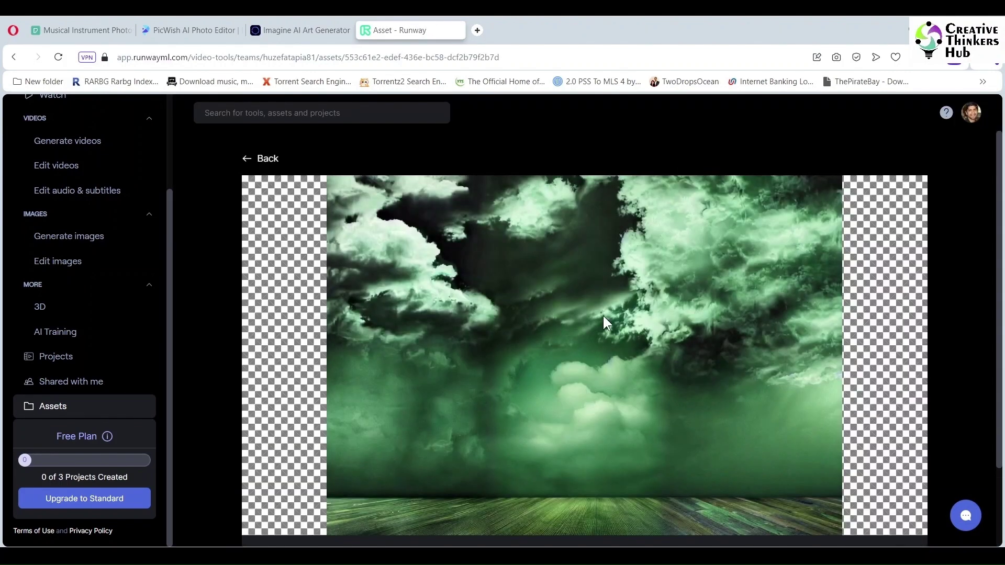
scroll(712, 312, "down", 2)
scroll(714, 318, "up", 2)
scroll(683, 304, "down", 3)
left_click(904, 467)
left_click(917, 371)
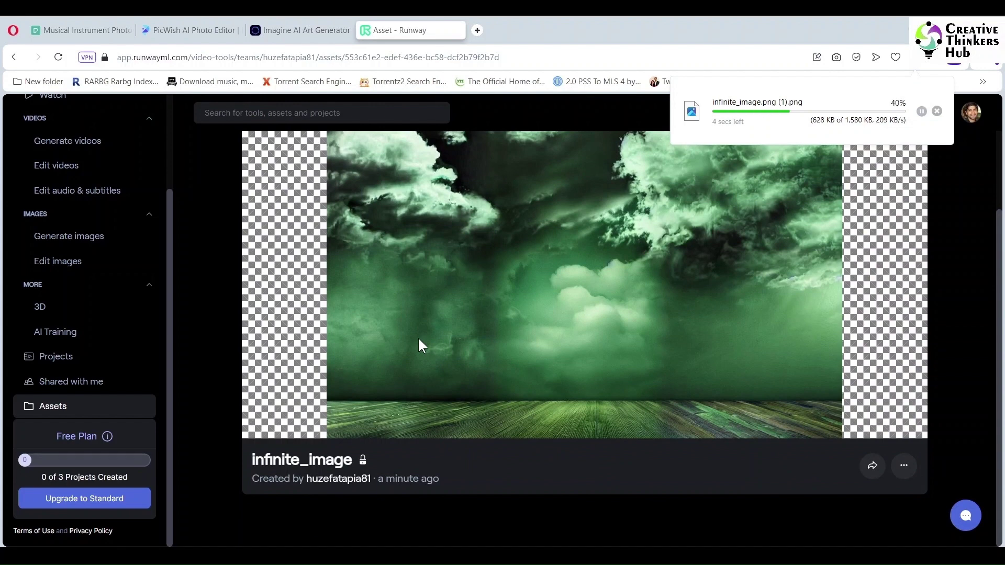
Switch to PicWish, upload the cellist photo for background removal and open the resulting cutout for editing.
left_click(193, 30)
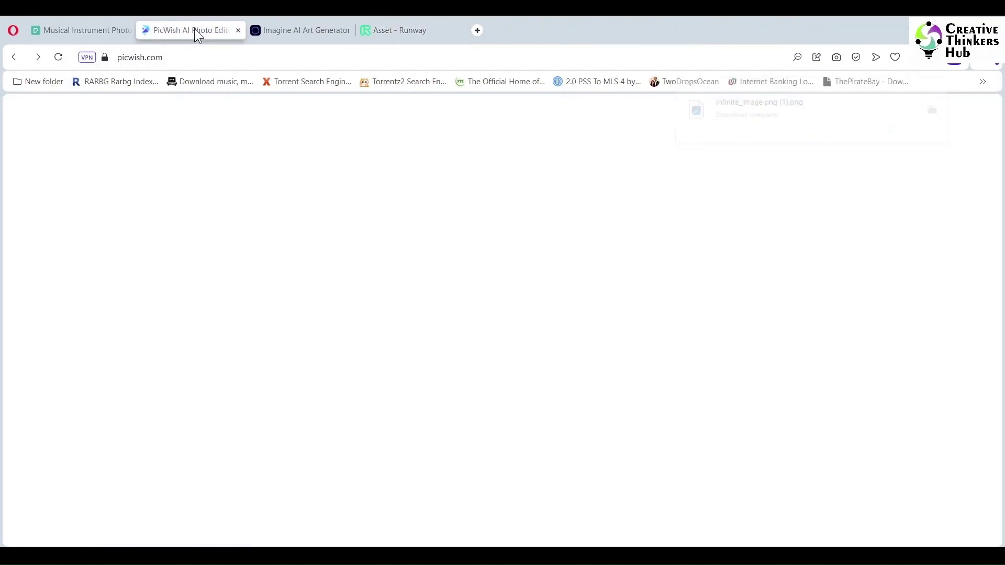
left_click(318, 389)
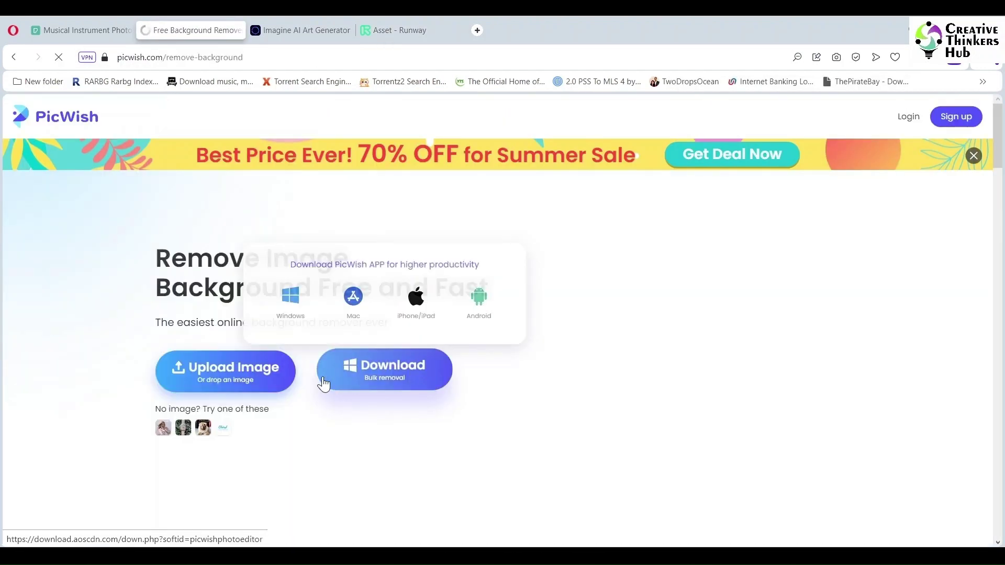
left_click(231, 410)
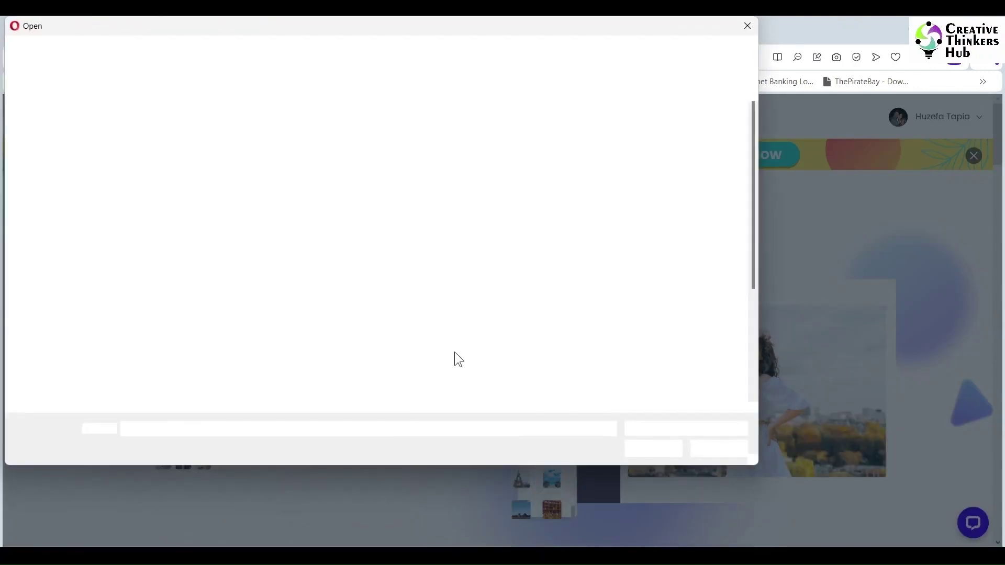
left_click(510, 238)
left_click(653, 449)
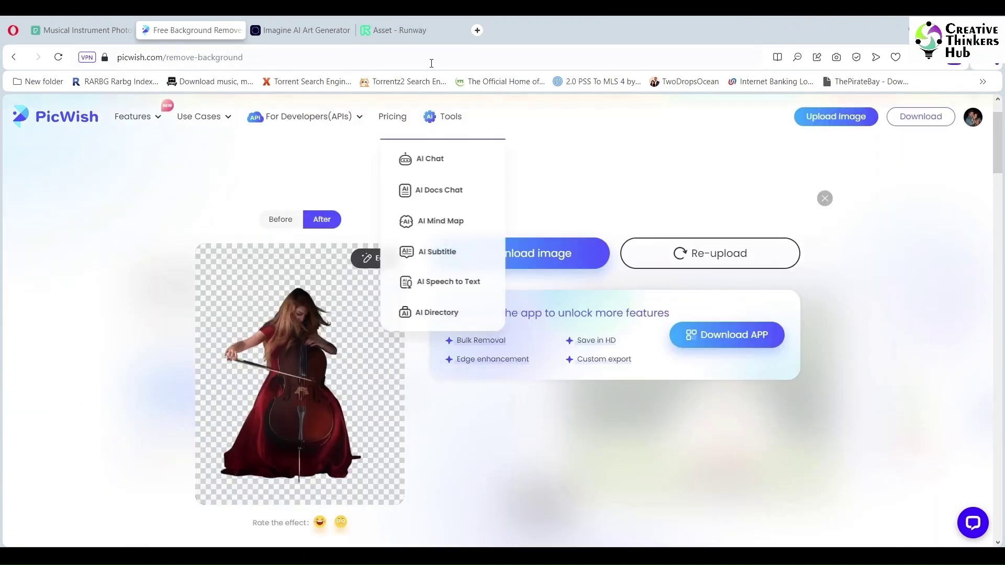
left_click(381, 260)
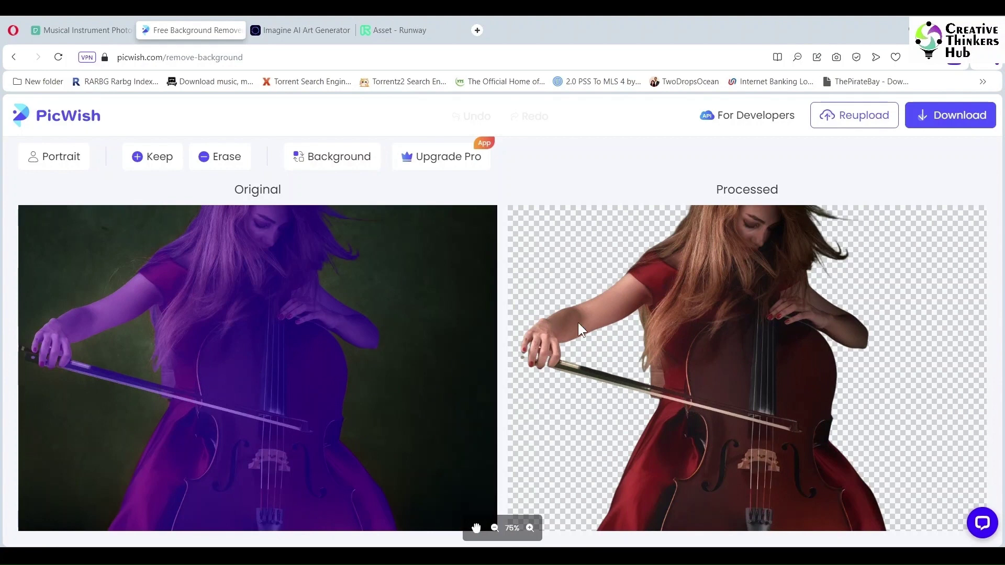
Close the Runway asset tab and restore the missing end of the bow around the cellist's fingers with the Keep brush.
left_click(476, 529)
left_click_drag(296, 406, 421, 400)
middle_click(390, 33)
scroll(173, 340, "up", 6)
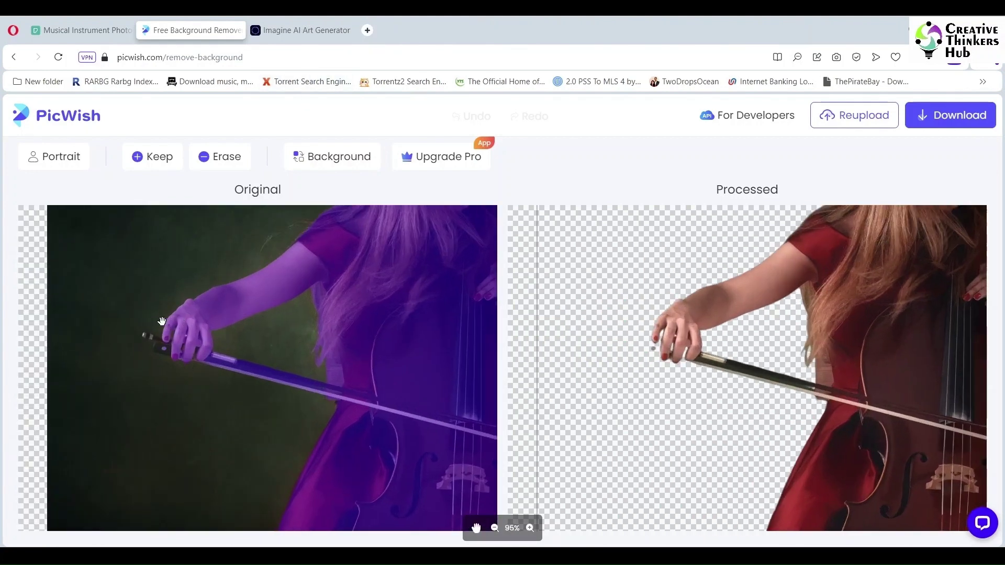
left_click(153, 157)
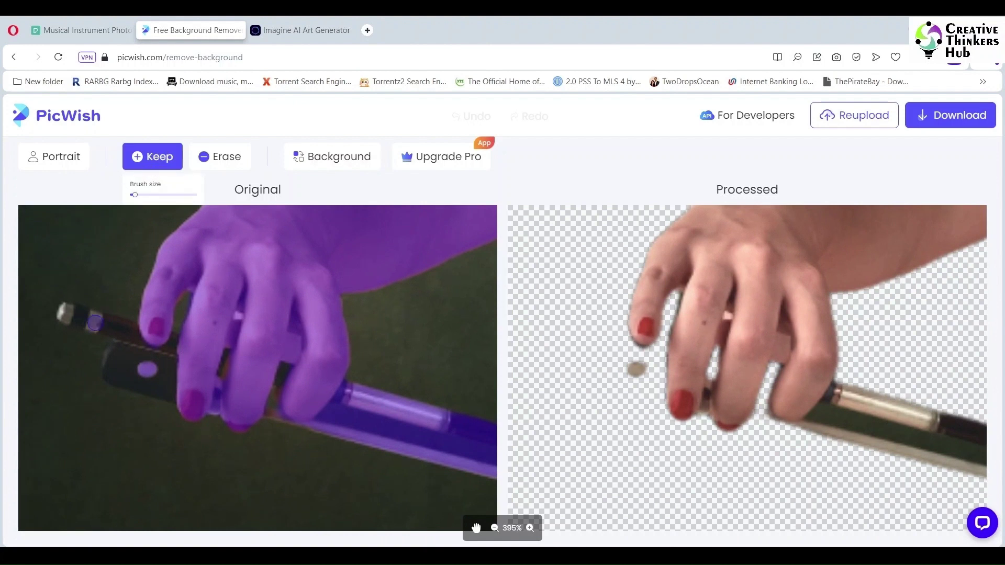
left_click_drag(67, 311, 175, 336)
left_click_drag(267, 370, 270, 372)
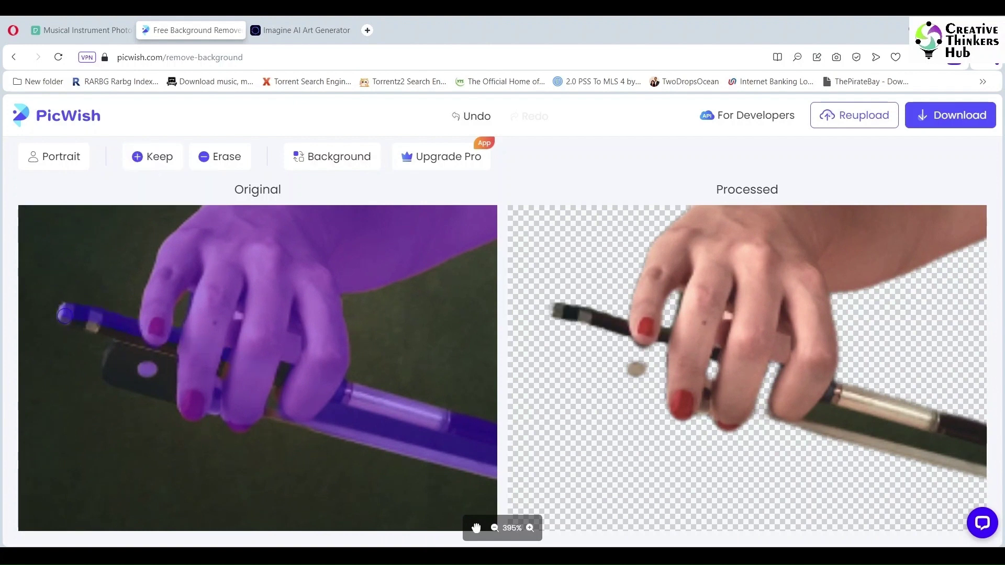
mouse_move(111, 350)
left_mouse_down()
mouse_move(179, 361)
mouse_move(231, 393)
mouse_move(271, 398)
left_mouse_up()
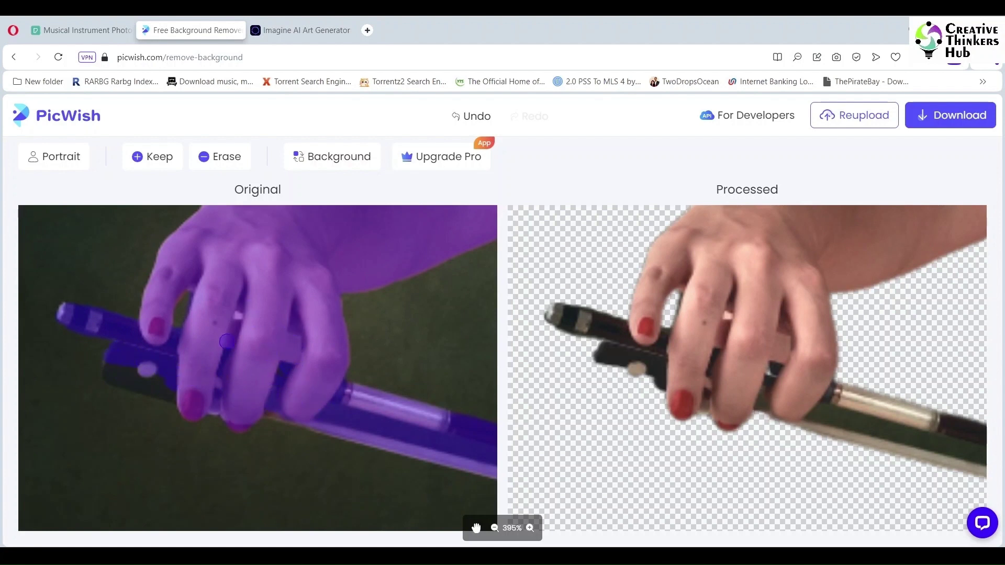
left_click_drag(118, 369, 154, 377)
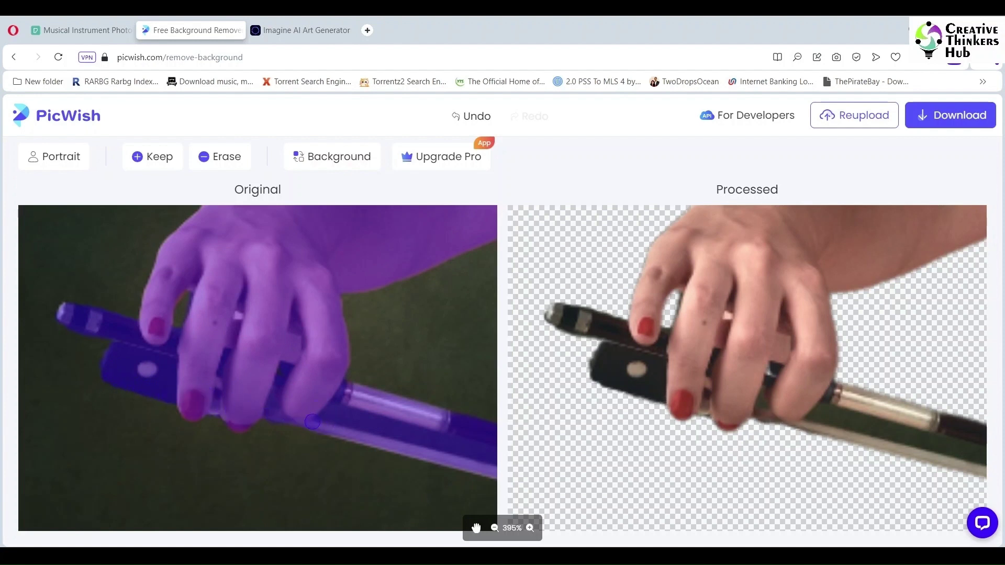
Restore the thin loose hair strand rising above the cellist's head with the Keep brush.
scroll(237, 392, "down", 10)
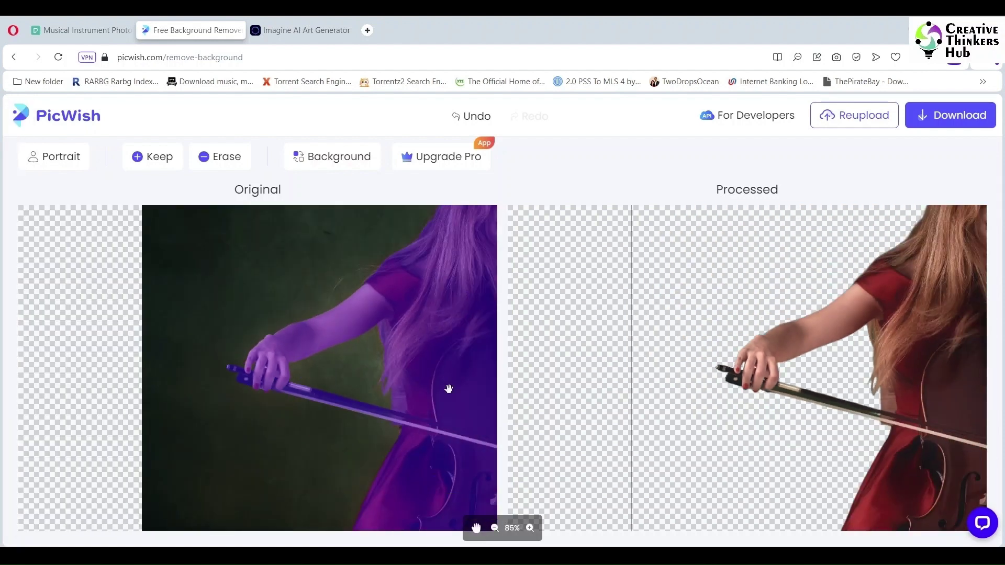
left_click_drag(446, 386, 208, 524)
scroll(292, 269, "up", 6)
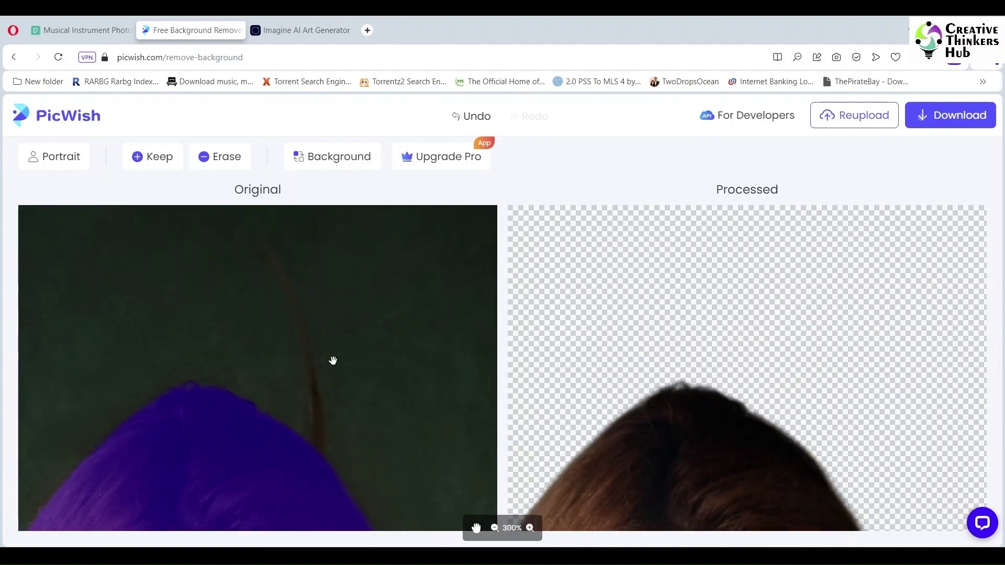
left_click(152, 157)
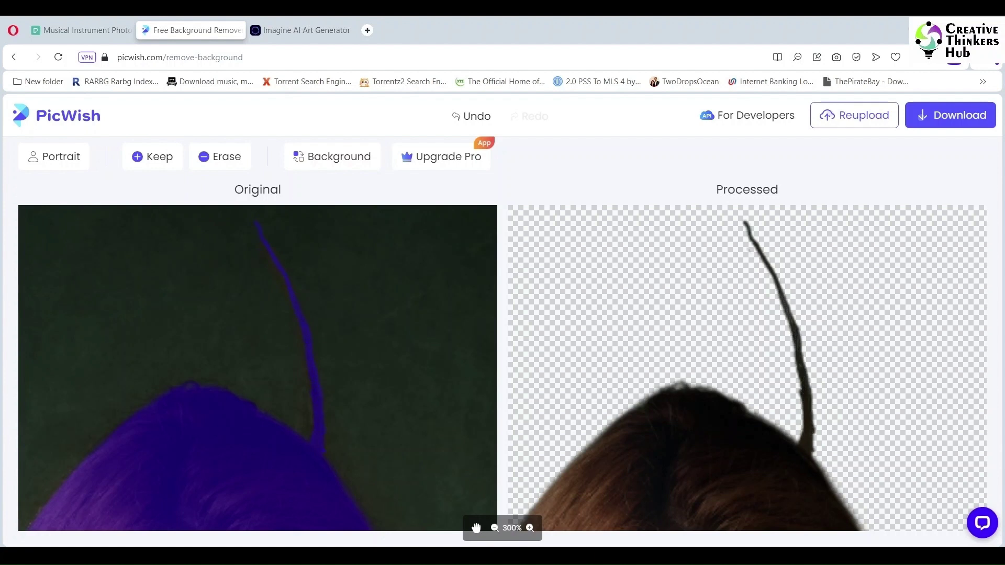
Restore the missing part of the pointed fabric fold sticking out near the dress's lower right edge.
scroll(432, 261, "down", 3)
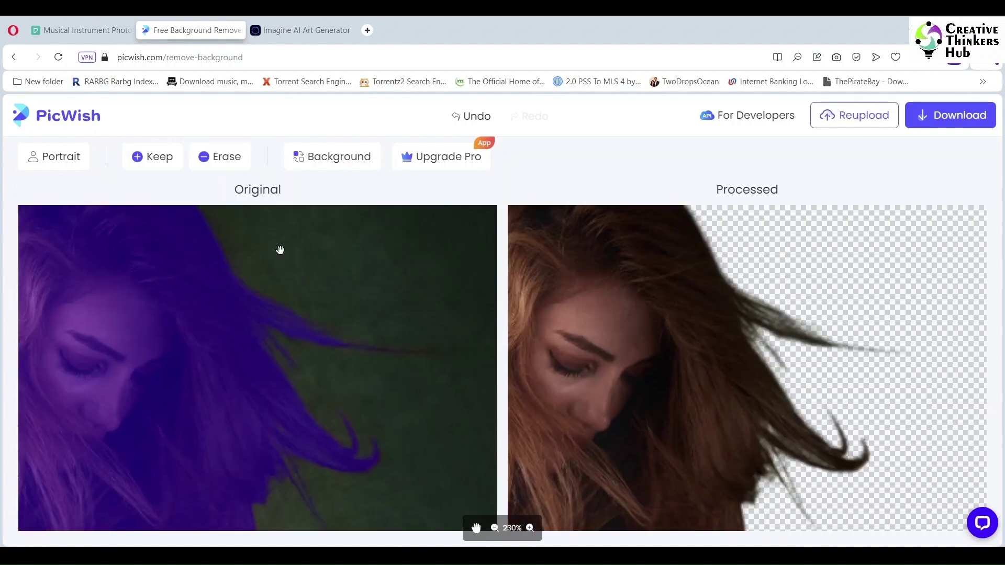
scroll(431, 261, "down", 10)
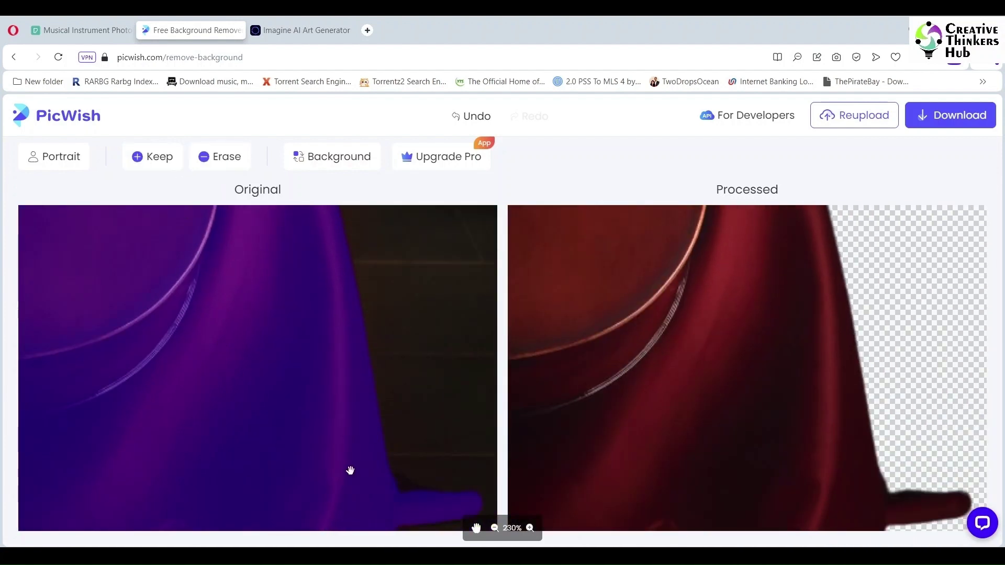
left_click(152, 156)
left_click_drag(322, 343, 354, 356)
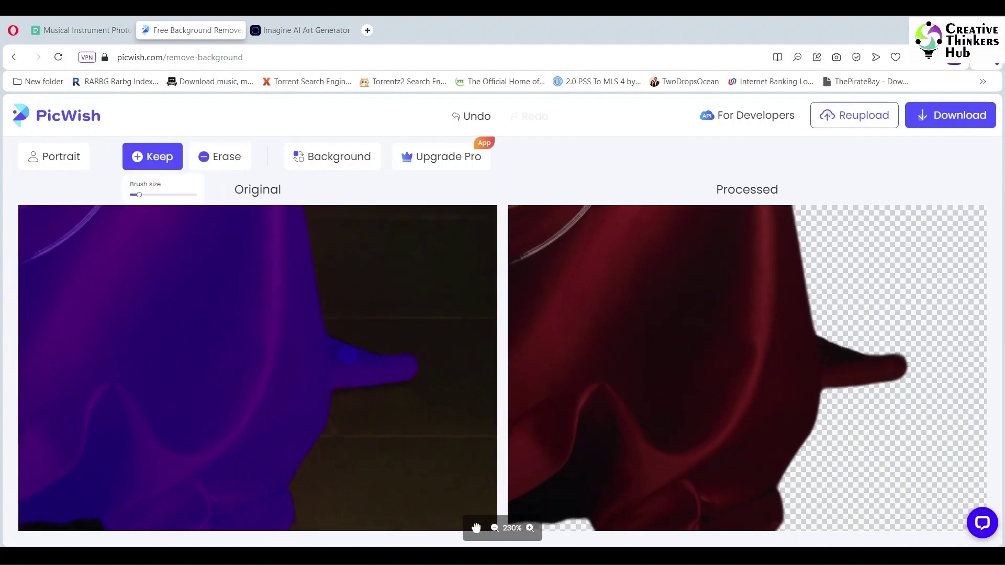
Restore the tip, collar and side edges of the cello's endpin below the dress using the Keep brush.
scroll(187, 505, "down", 2)
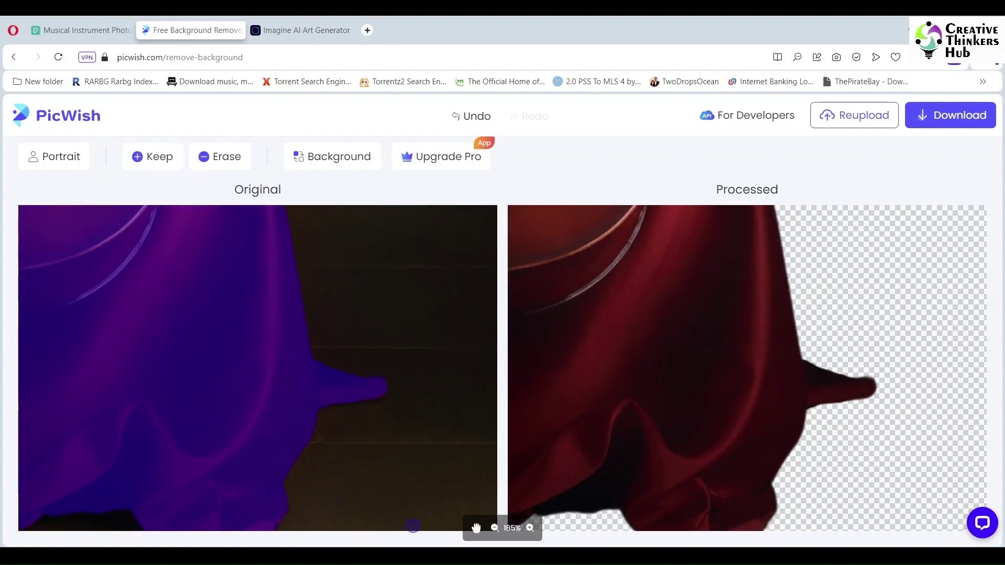
left_click_drag(391, 521, 409, 306)
scroll(99, 464, "up", 6)
scroll(110, 456, "up", 1)
left_click_drag(127, 453, 123, 428)
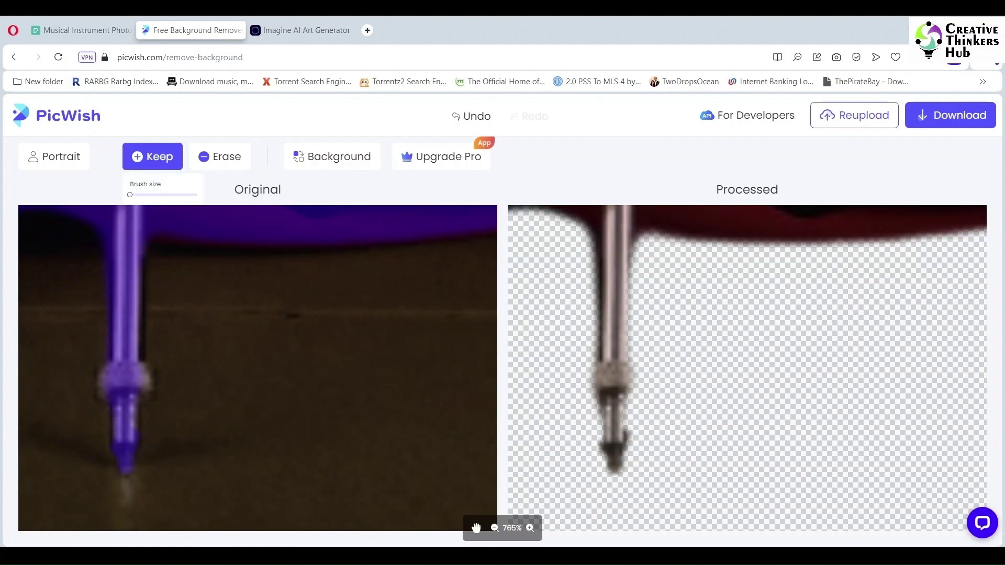
left_click_drag(119, 408, 118, 437)
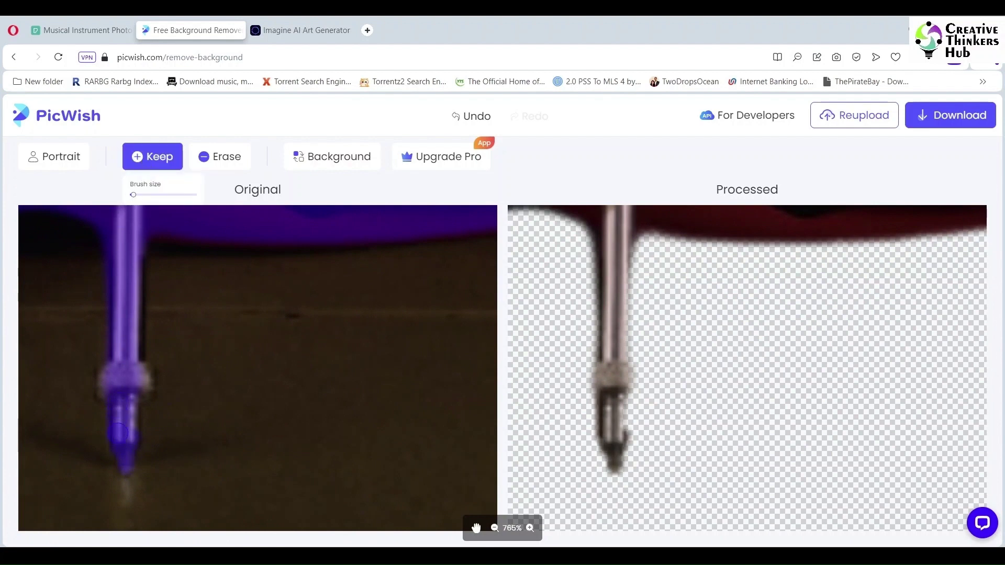
mouse_move(130, 400)
left_mouse_down()
mouse_move(130, 445)
mouse_move(125, 380)
mouse_move(107, 375)
mouse_move(117, 367)
mouse_move(104, 393)
mouse_move(115, 402)
mouse_move(141, 396)
mouse_move(148, 380)
mouse_move(128, 402)
mouse_move(140, 328)
mouse_move(134, 272)
left_mouse_up()
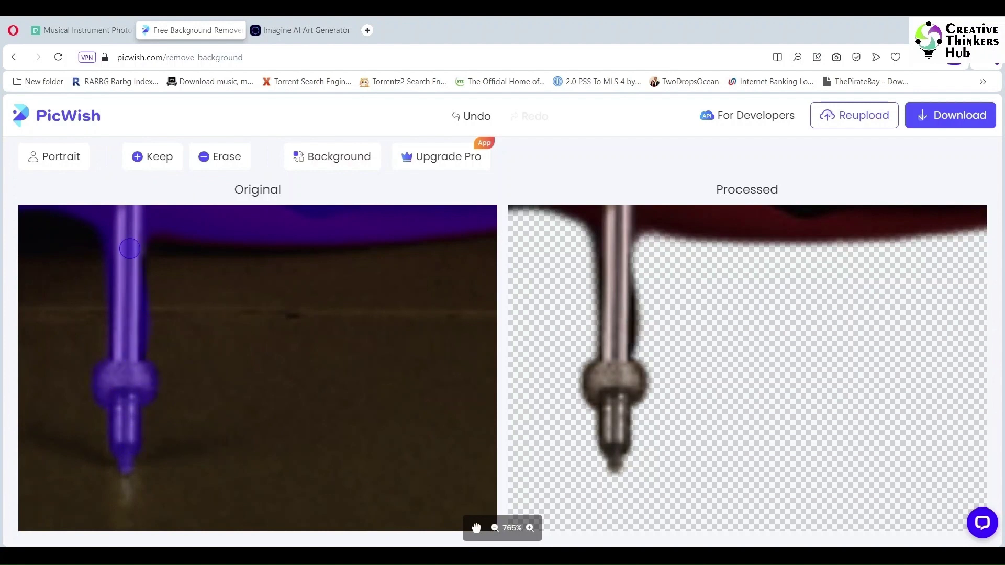
Restore the missing edges beside the dress's waist, just below the bow, with the Keep brush.
left_click(494, 527)
left_click(494, 527)
left_click(476, 527)
mouse_move(237, 398)
left_mouse_down()
mouse_move(390, 444)
mouse_move(139, 321)
mouse_move(210, 367)
mouse_move(178, 335)
mouse_move(273, 490)
mouse_move(289, 406)
mouse_move(199, 188)
left_mouse_up()
left_click(153, 157)
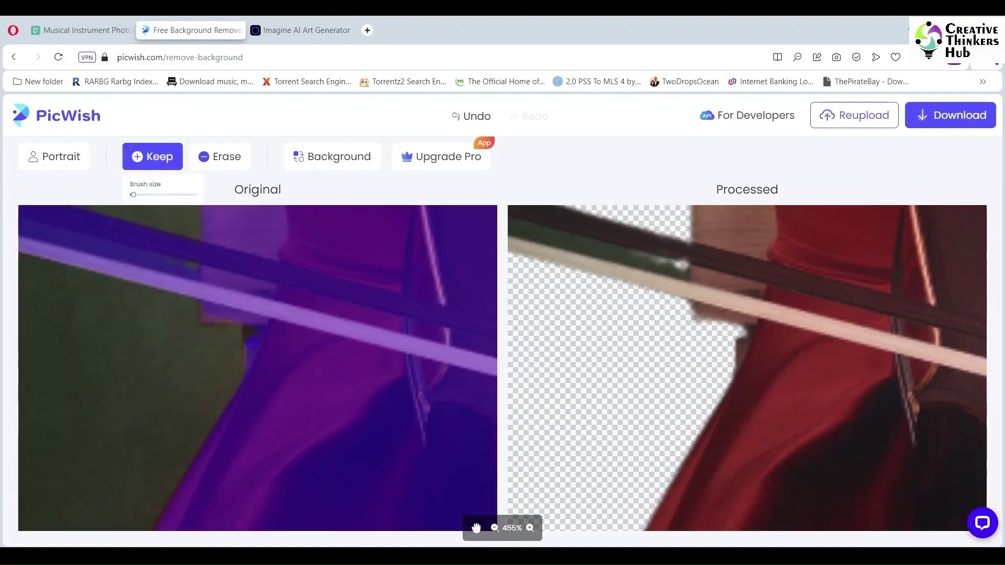
left_click_drag(208, 316, 231, 317)
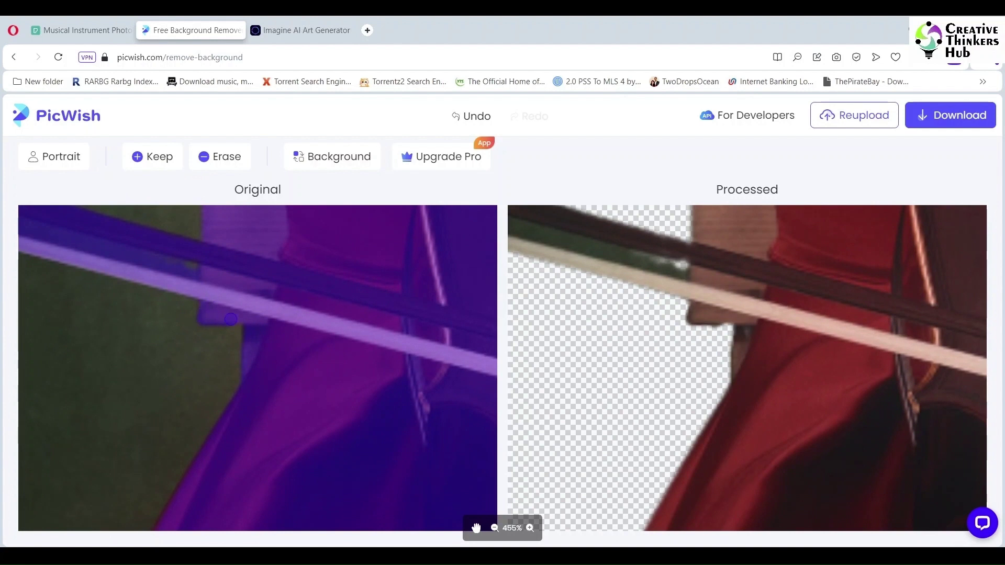
Erase the green background left between the bow stick and bow hair, and restore the bow edges that were erased with it.
scroll(185, 268, "down", 2)
key("alt")
left_click(219, 158)
left_click_drag(210, 267, 89, 237)
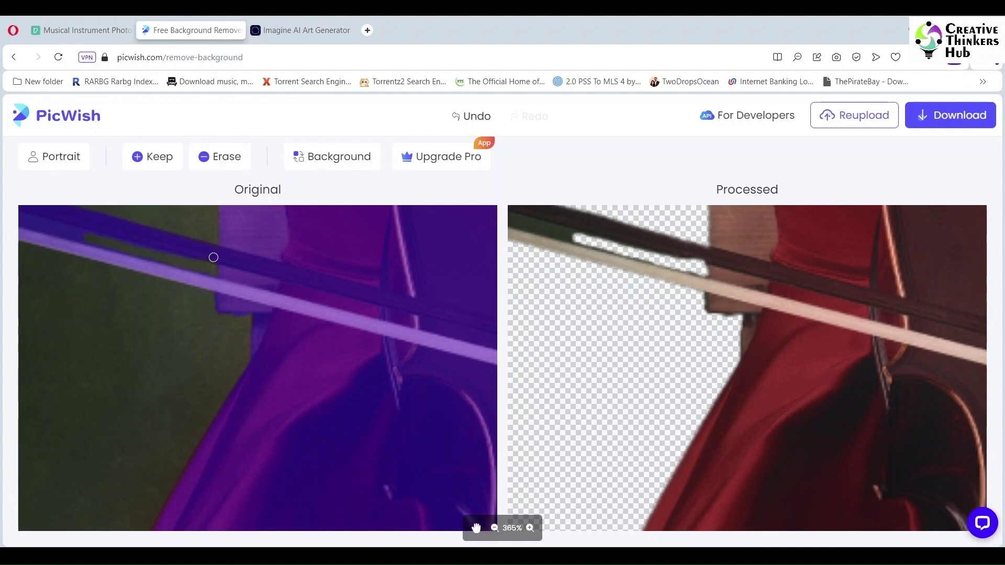
left_click(153, 157)
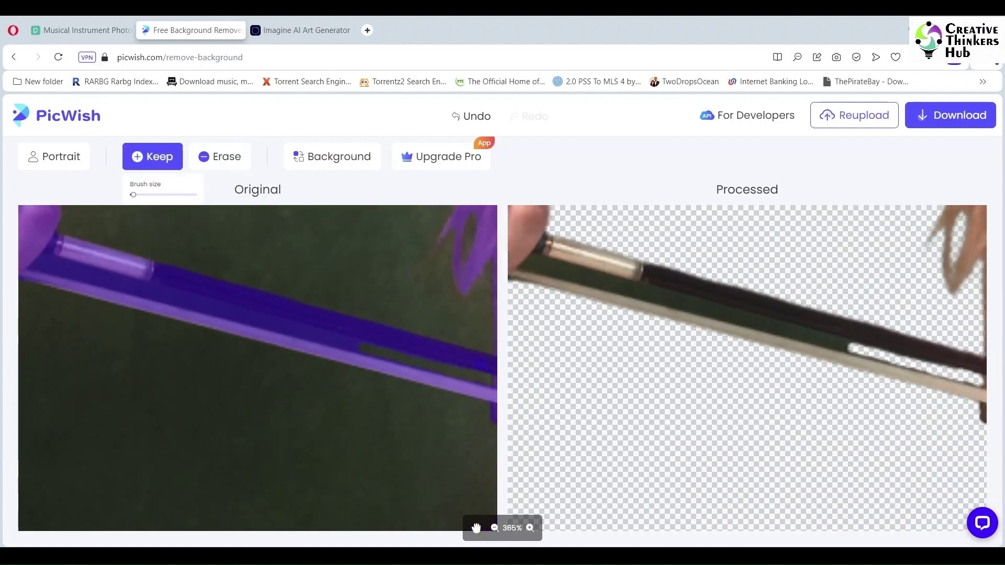
left_click(224, 160)
mouse_move(43, 260)
left_mouse_down()
mouse_move(139, 278)
mouse_move(353, 340)
mouse_move(134, 289)
mouse_move(374, 354)
left_mouse_up()
left_click_drag(144, 291, 397, 355)
left_click(140, 167)
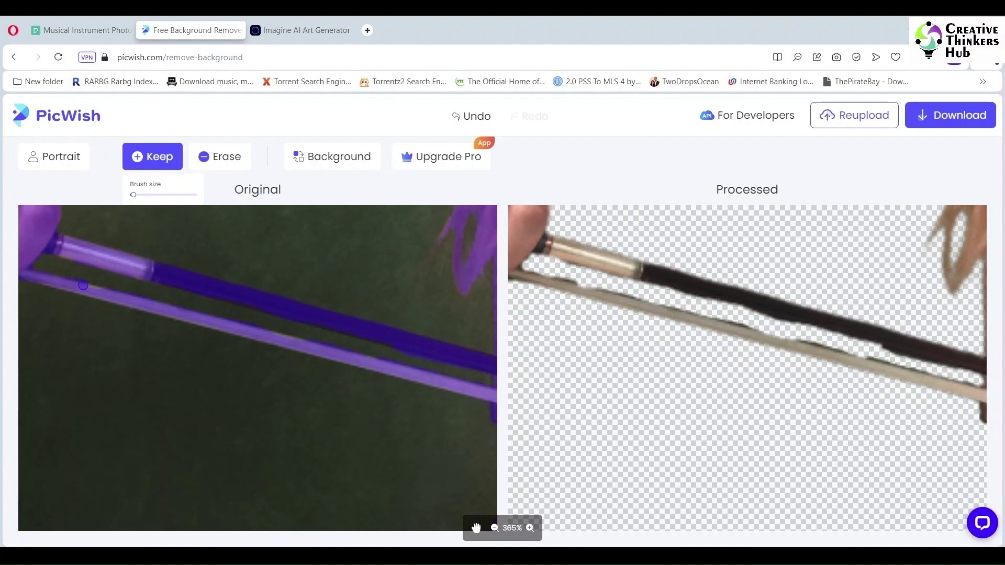
left_click_drag(74, 284, 128, 287)
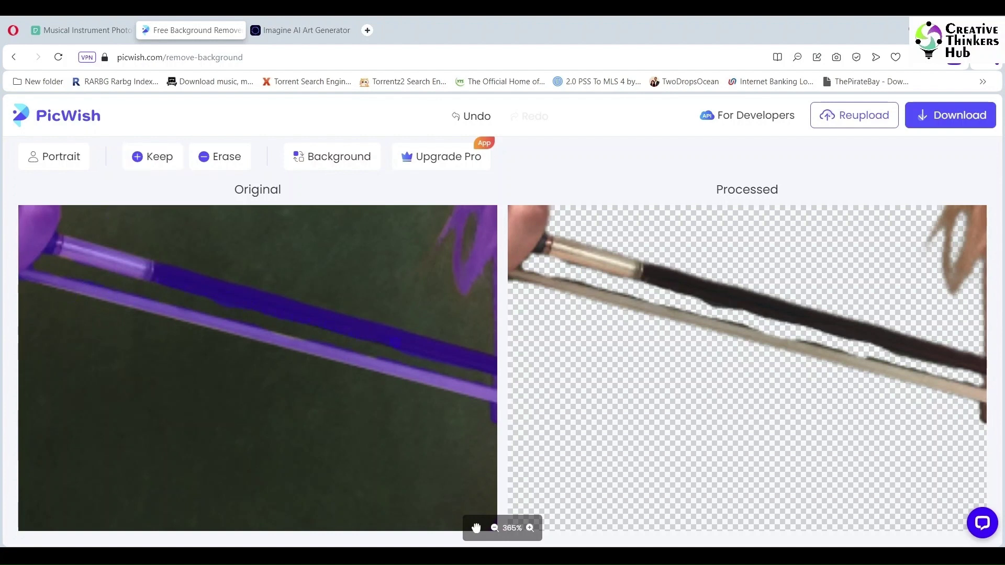
Download the refined cellist cutout and dismiss the PicWish app promotion.
scroll(257, 368, "down", 3)
scroll(388, 438, "down", 6)
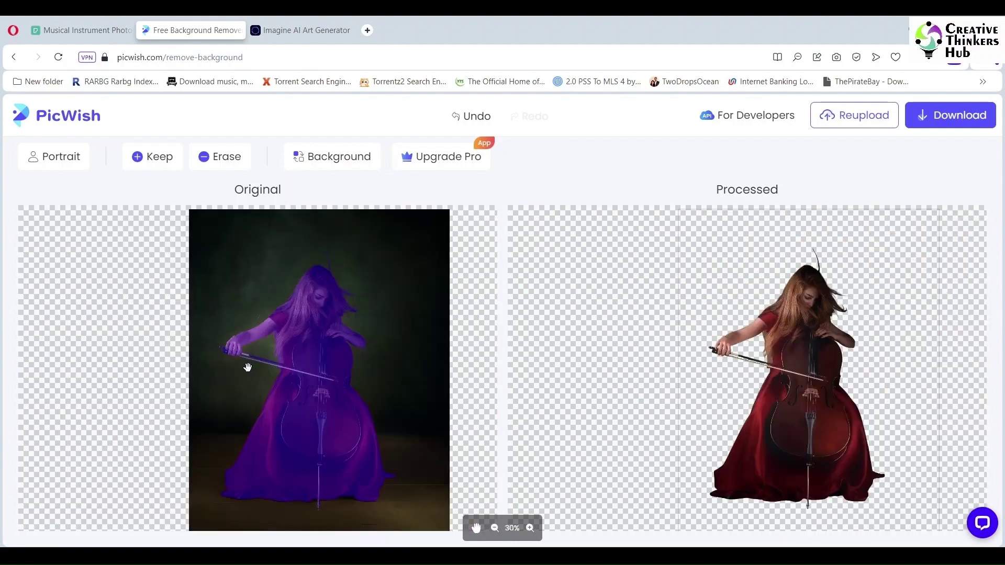
mouse_move(950, 115)
left_click(930, 154)
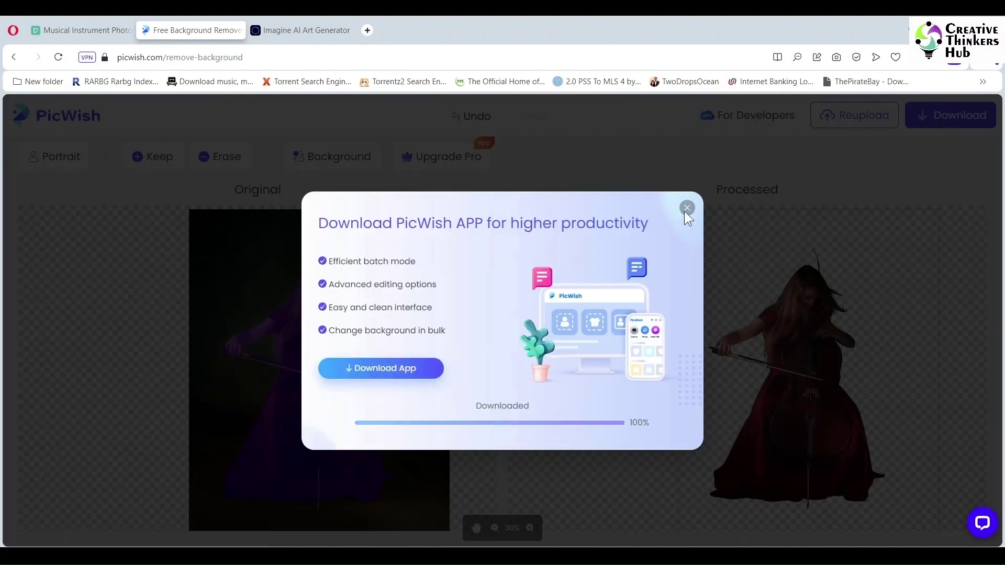
left_click(687, 209)
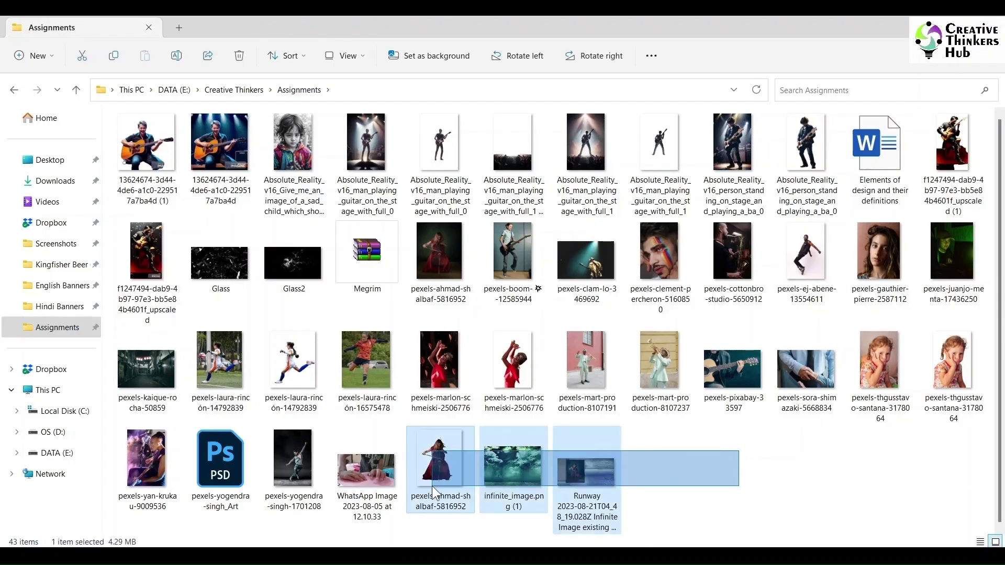
Select the cellist cutout, infinite_image.png (1) and the Runway image in the Assignments folder and place them in the blank CorelDRAW document.
left_click_drag(432, 486, 475, 504)
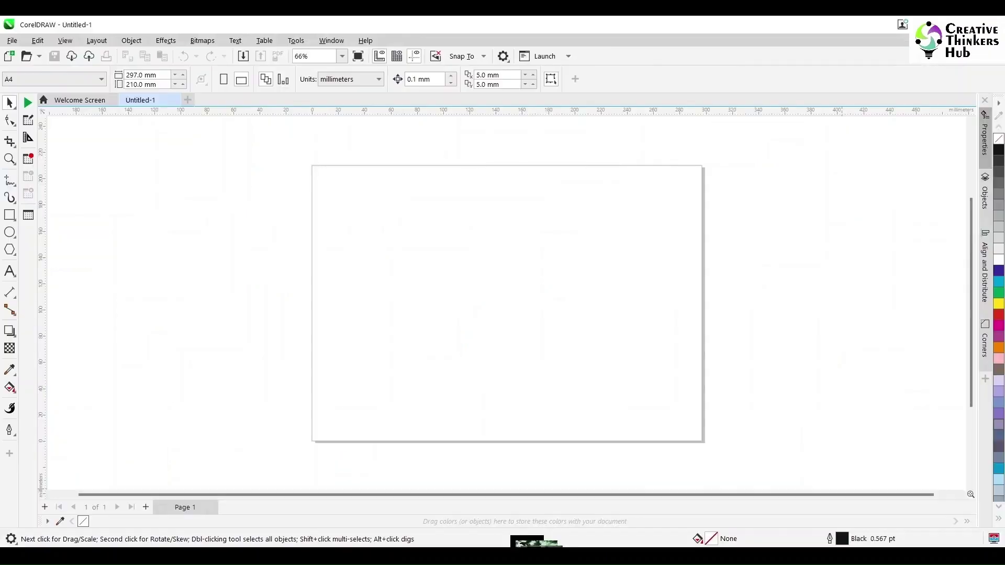
left_click_drag(267, 361, 354, 339)
scroll(357, 339, "down", 5)
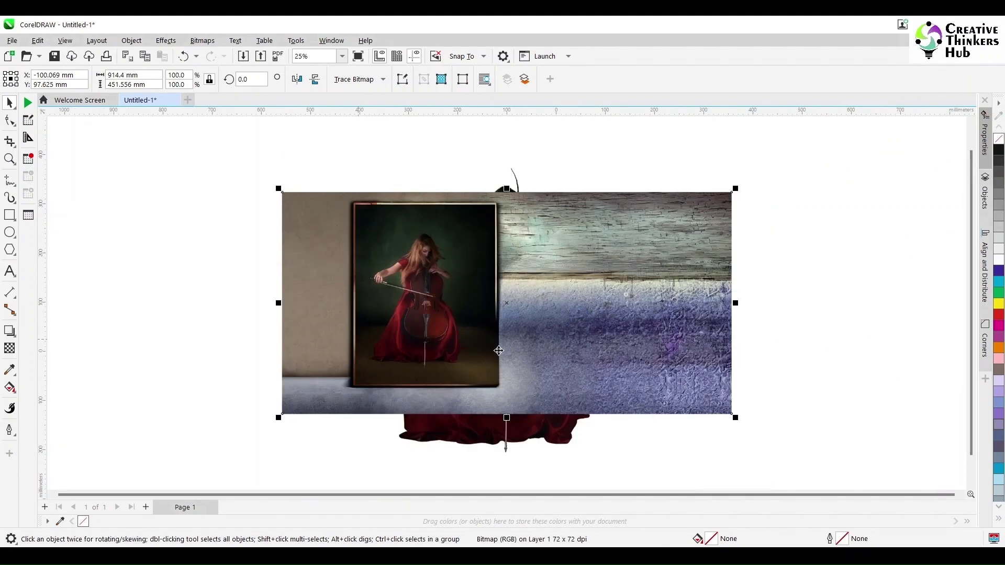
Spread the overlapping images apart, moving the framed cellist picture to the right of the page and the cutout to the left.
left_click(292, 299)
left_click_drag(570, 318, 871, 277)
left_click_drag(510, 328, 411, 339)
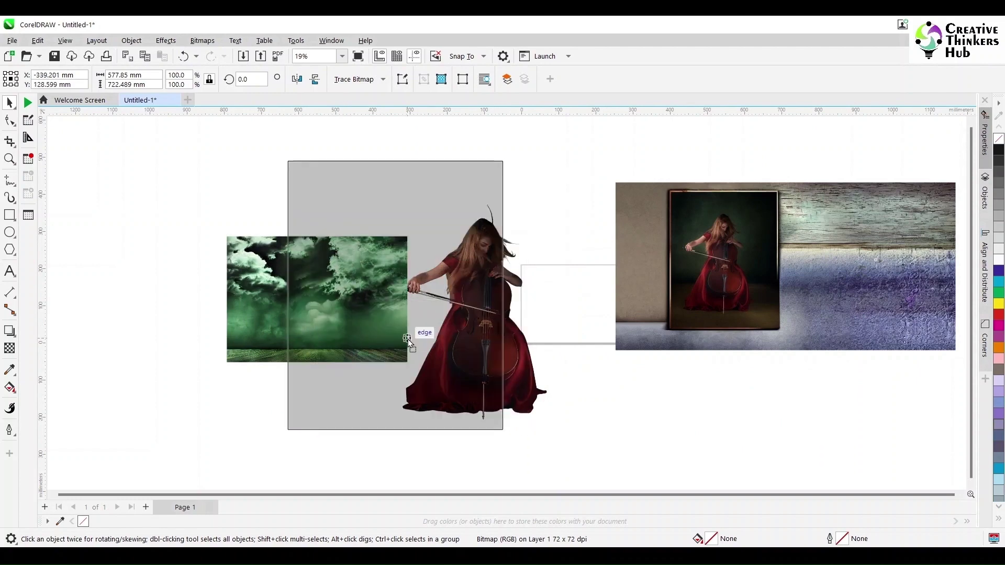
left_click_drag(714, 330, 819, 329)
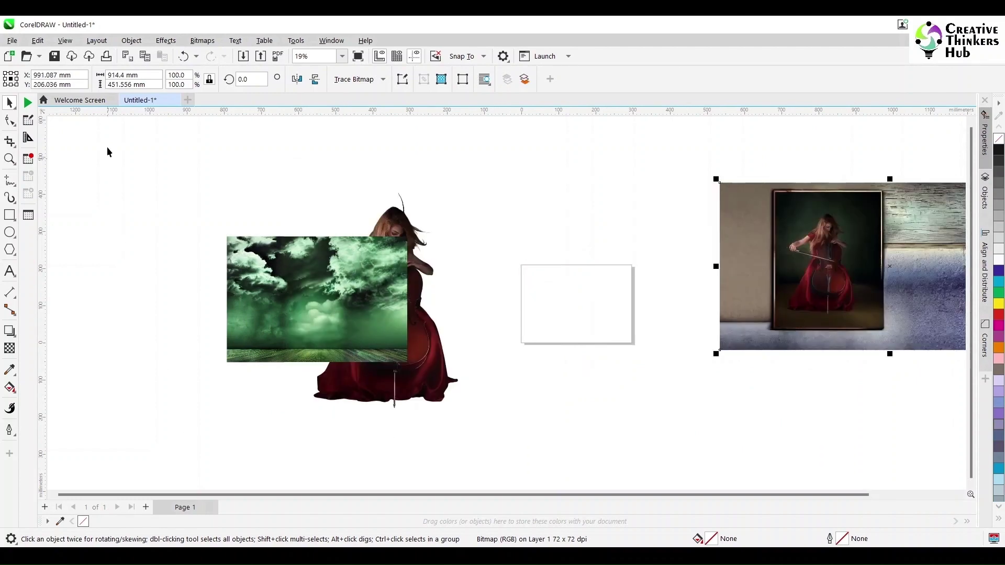
Move the green cloudy background onto the page and scale it down to cover the page.
left_click(405, 313)
left_click_drag(262, 349, 554, 375)
left_click_drag(701, 389, 637, 346)
Scale down the cellist cutout, place it over the left part of the green background and bring it to the front.
key("Tab")
left_click_drag(505, 159, 381, 314)
left_click_drag(335, 377, 605, 276)
key("shift+Page_Up")
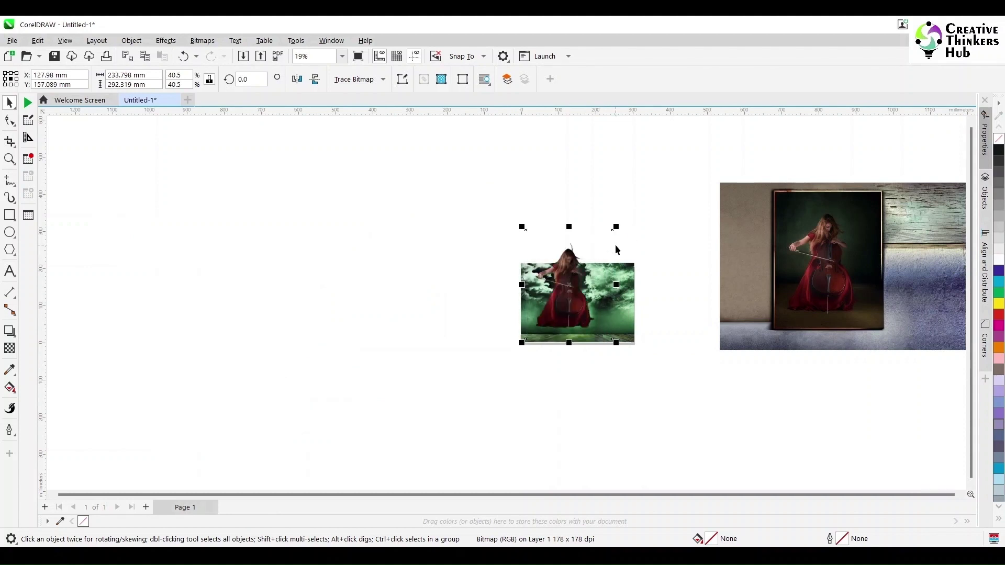
left_click_drag(617, 227, 582, 269)
left_click(633, 383)
Move the framed cellist picture from beside page 1 to a newly added page 2, with multiple pages shown in the view.
left_click(840, 308)
key("Delete")
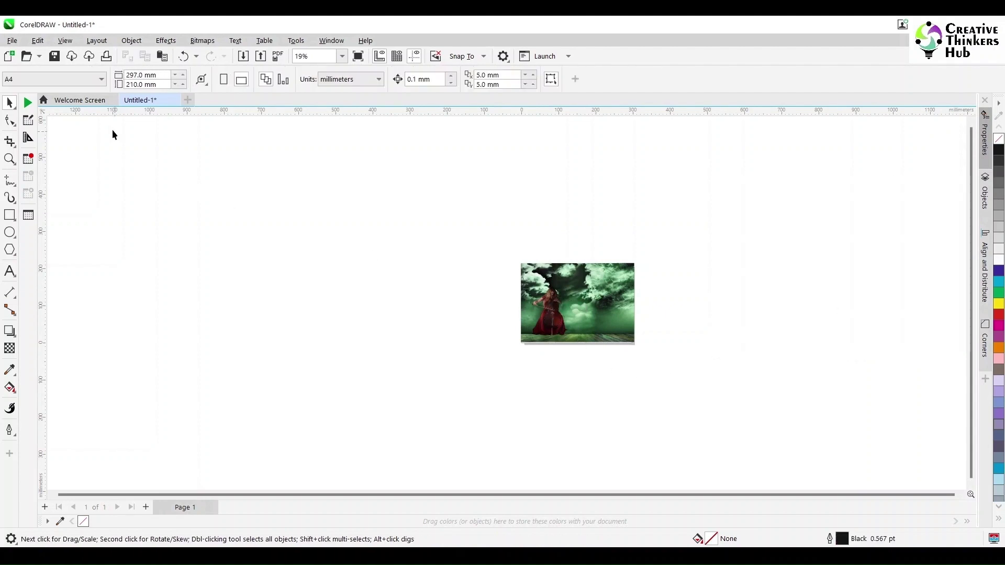
left_click(65, 40)
left_click(89, 185)
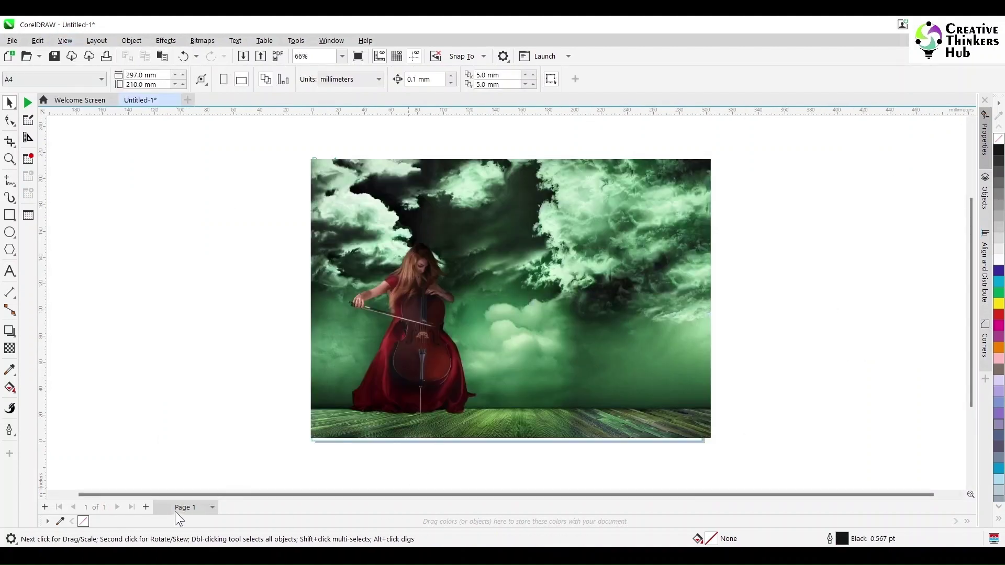
left_click(146, 508)
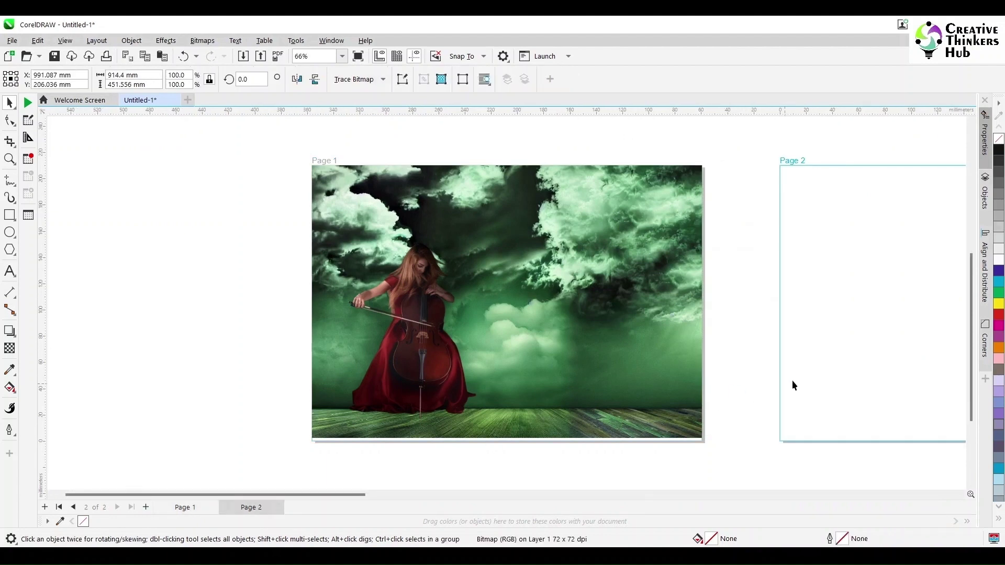
Scale the framed cellist picture to about 434 by 214 mm and position it over page 2.
scroll(818, 369, "down", 4)
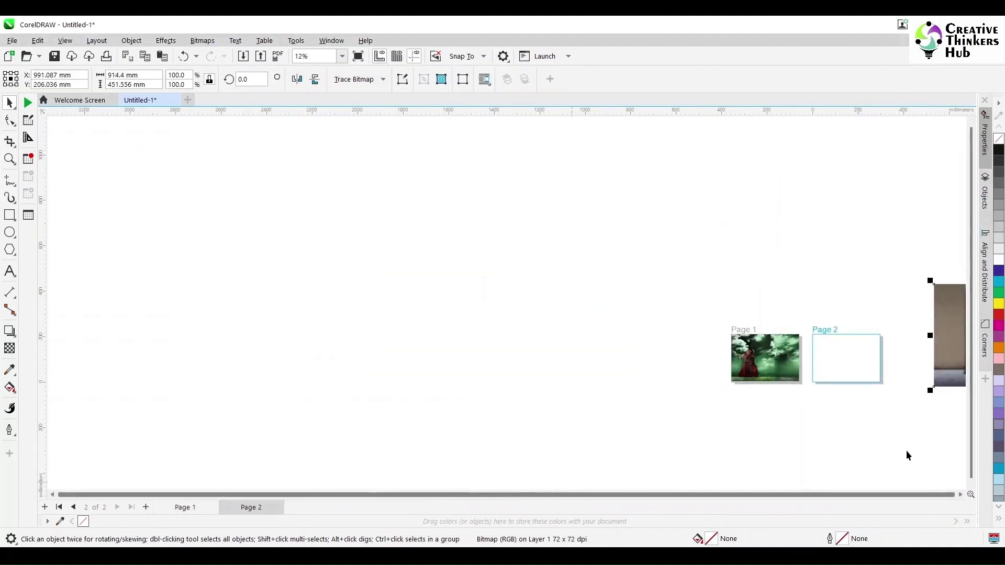
left_click(961, 496)
left_click_drag(871, 278, 741, 346)
left_click_drag(671, 367, 548, 361)
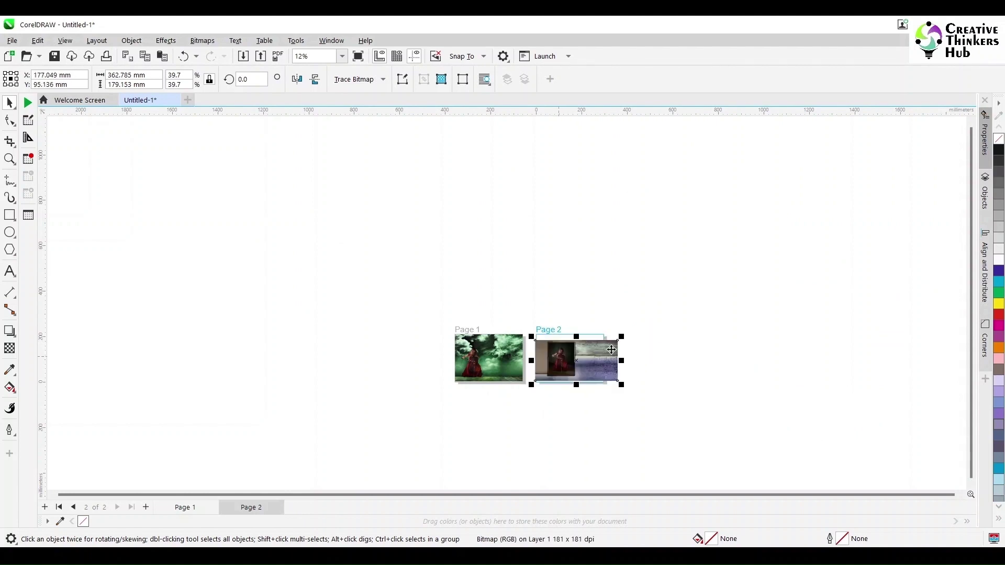
left_click_drag(624, 336, 640, 324)
scroll(612, 352, "up", 3)
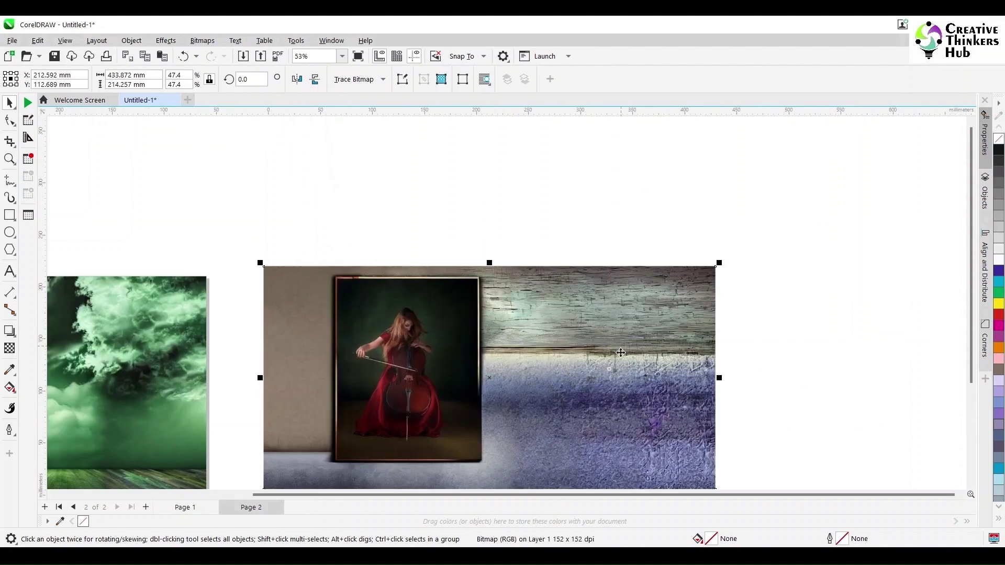
Add a page-sized rectangle on page 2 and PowerClip the framed cellist picture inside it.
scroll(611, 359, "down", 1)
left_click(10, 214)
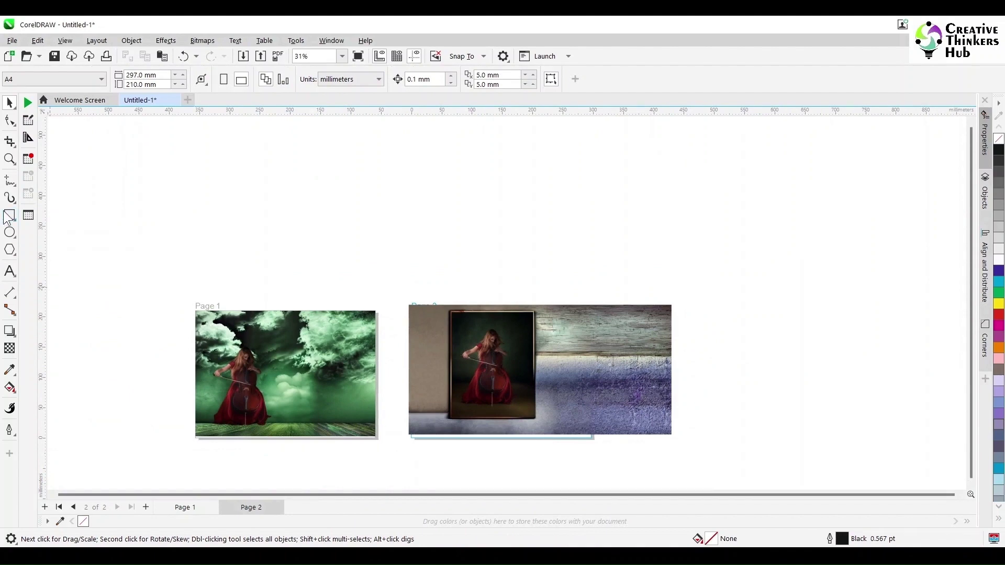
left_click(9, 102)
left_click_drag(639, 352, 685, 325)
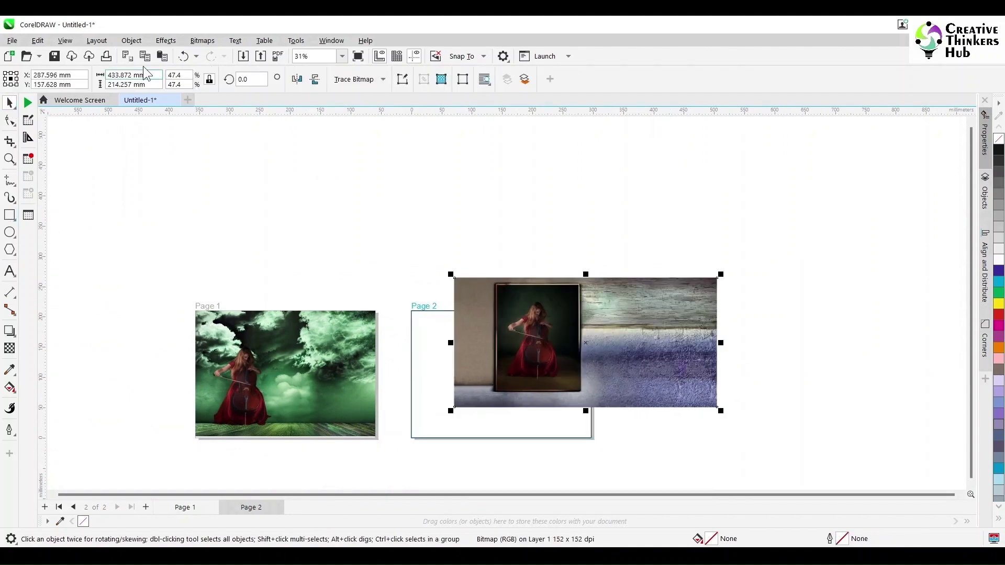
left_click(131, 40)
left_click(335, 89)
left_click(427, 333)
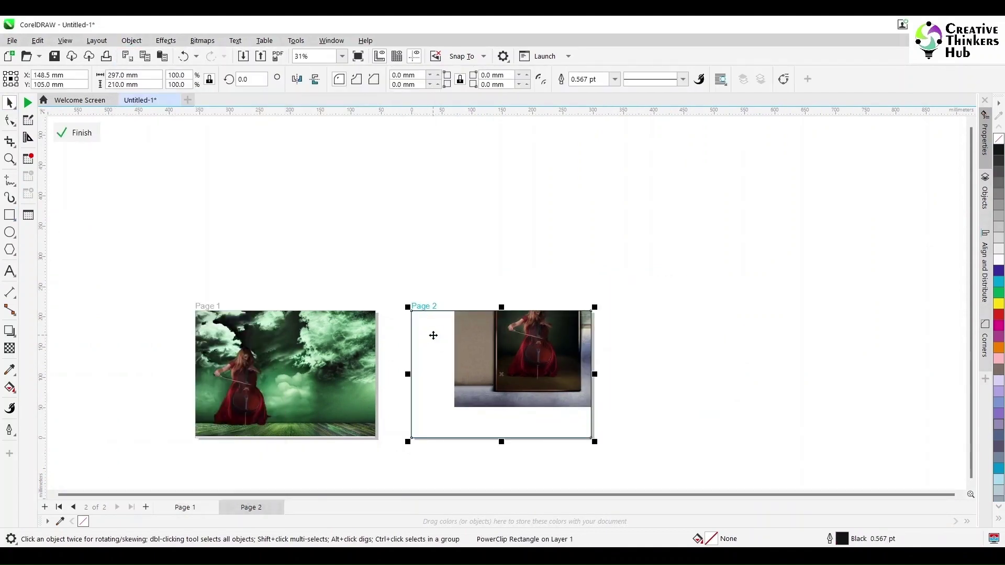
Reposition the framed picture inside the page 2 PowerClip so it fills the page, and finish editing the contents.
left_click_drag(596, 362, 574, 396)
left_click(712, 365)
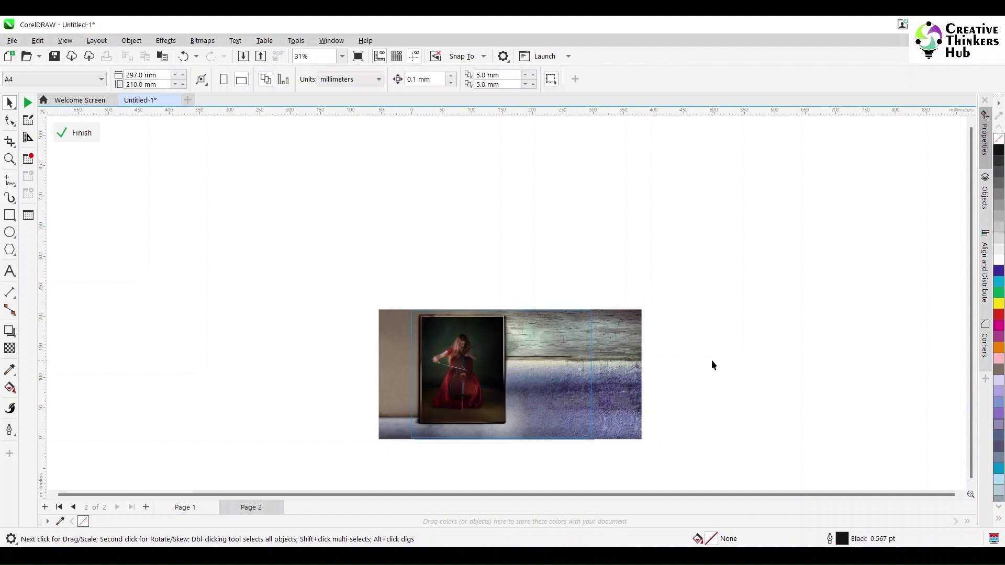
left_click(80, 137)
left_click(272, 277)
left_click(535, 359)
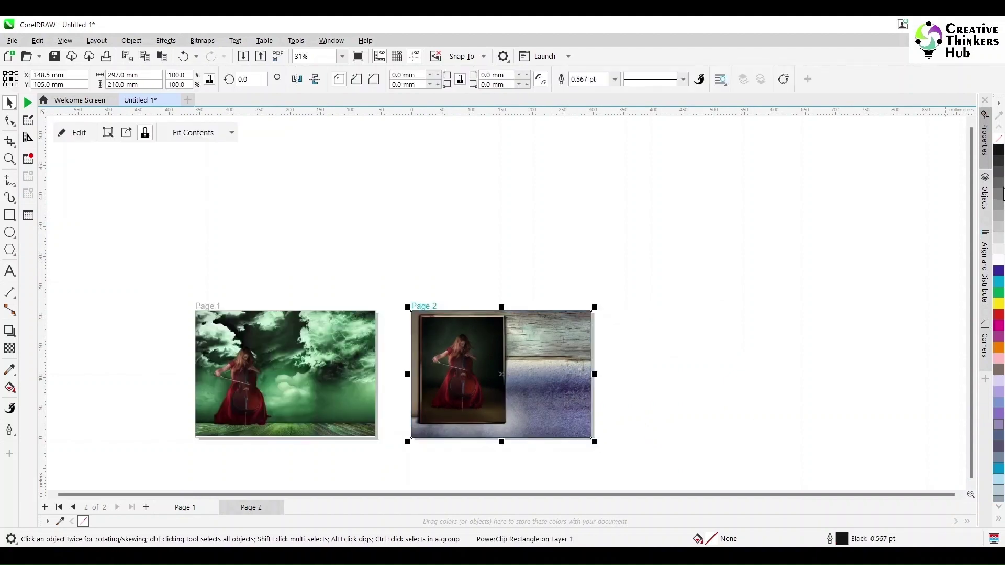
left_click(389, 382)
Move the cellist cutout and green background above page 1 and add a page-sized rectangle on the emptied page.
left_click(300, 408)
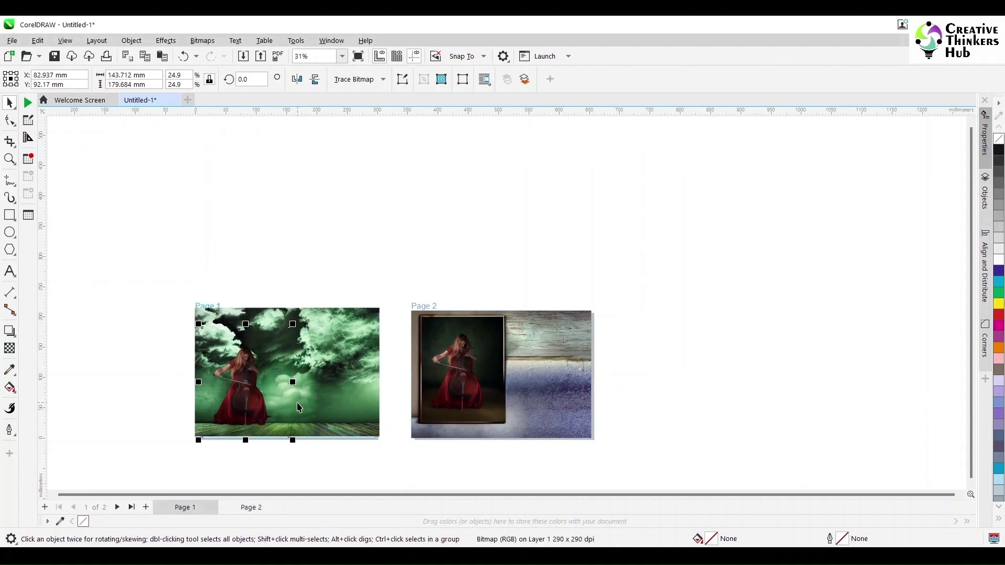
left_click(318, 303)
left_click(287, 372)
left_click_drag(287, 372, 214, 207)
left_click(381, 258)
left_click(189, 349)
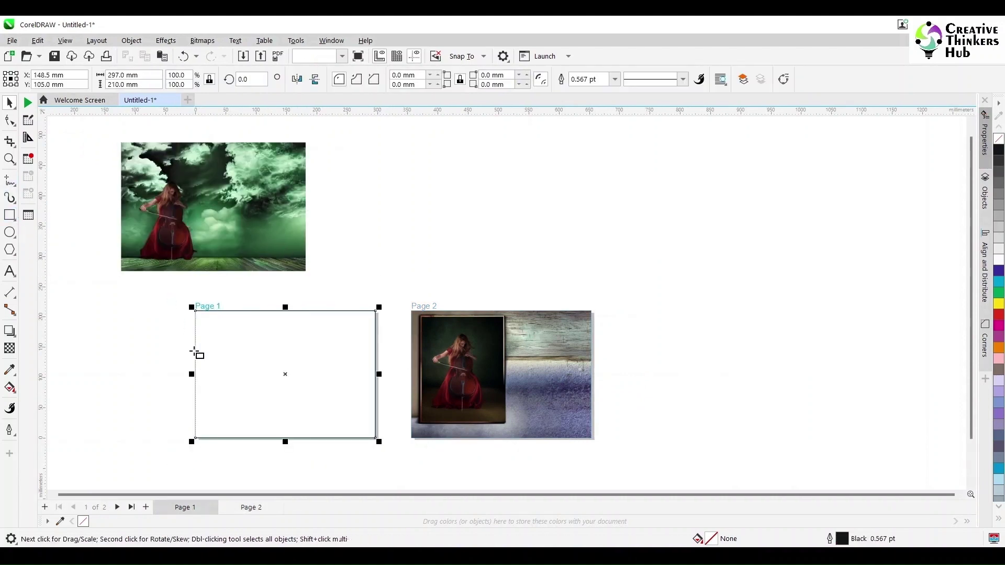
PowerClip the green cloudy background inside the page-sized rectangle on page 1.
left_click(178, 178)
left_click(131, 41)
mouse_move(236, 85)
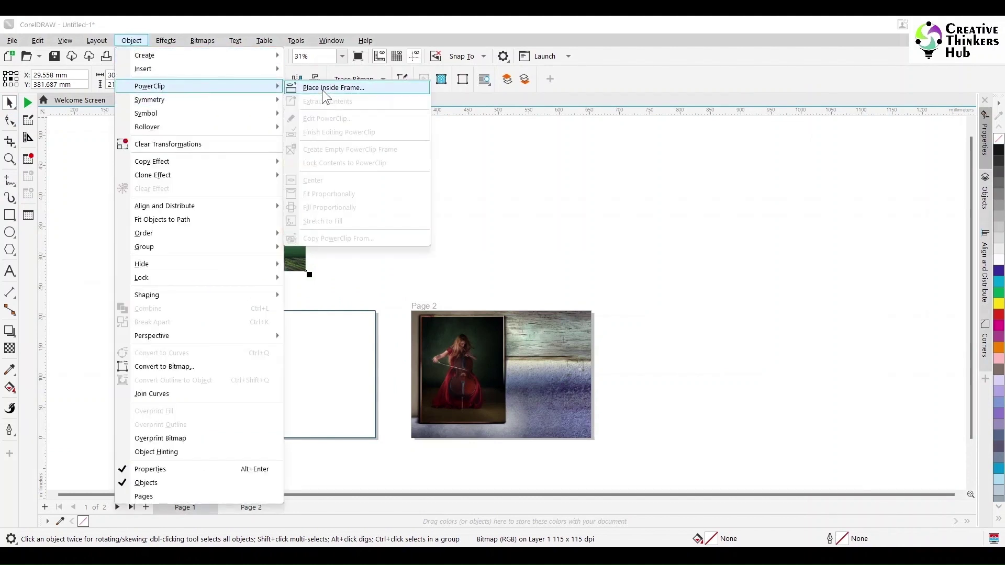
left_click(333, 87)
left_click(373, 314)
Move the cellist cutout back onto page 1 over the clipped background and remove the PowerClip frame's outline.
left_click(211, 278)
left_click_drag(211, 279, 243, 401)
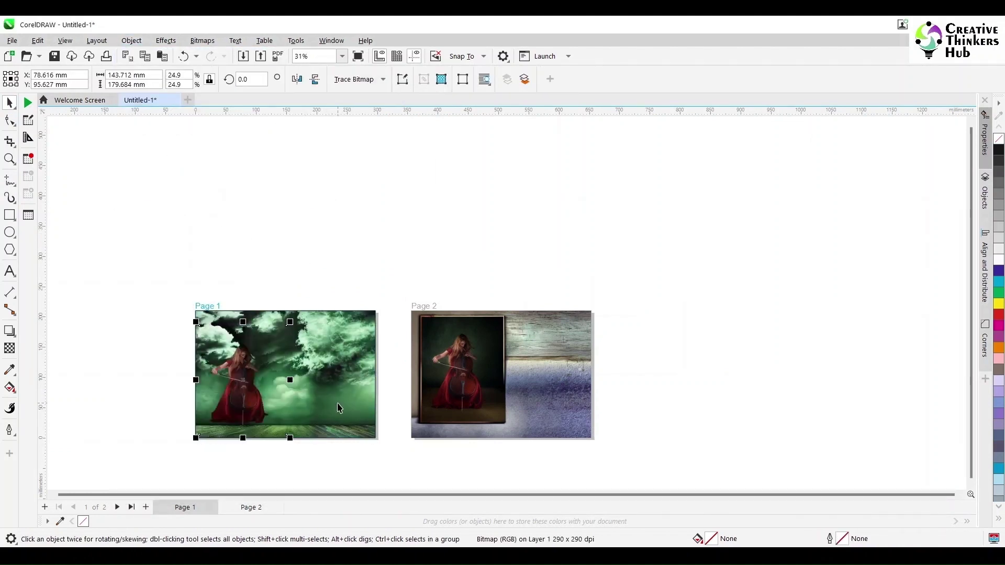
double_click(339, 408)
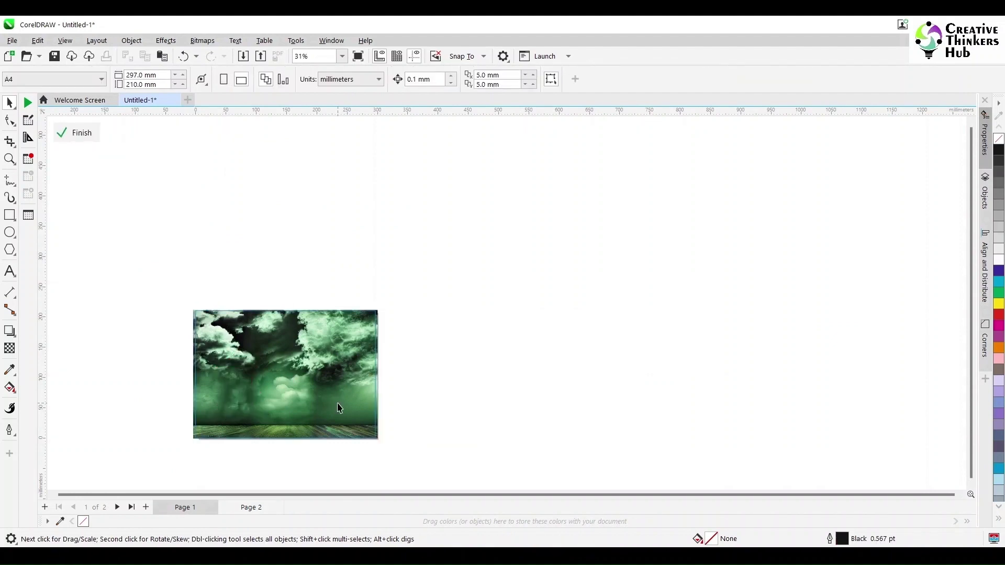
left_click(433, 396, "ctrl")
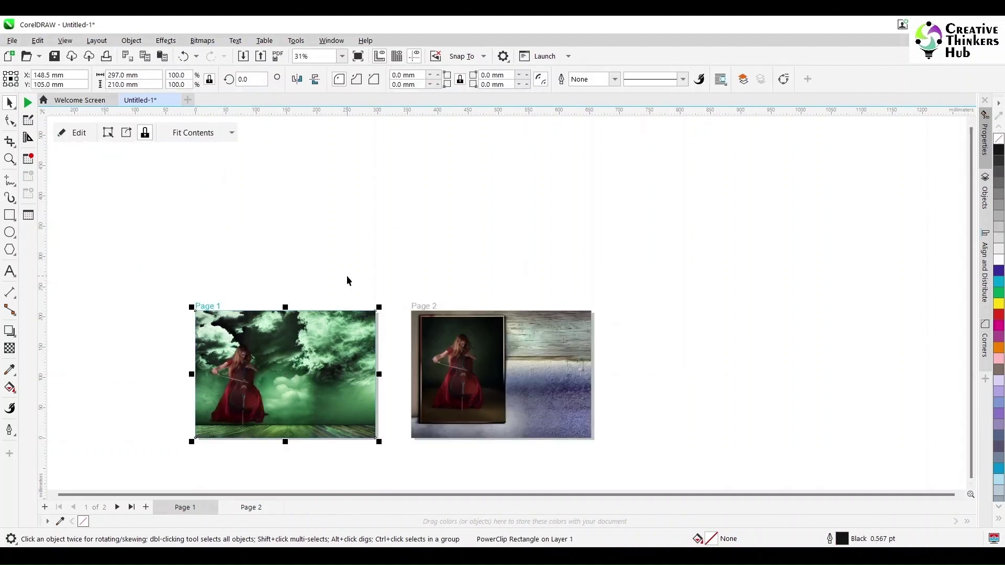
Crop the empty margins around the cellist cutout on page 1 by moving its bitmap corner nodes closer to the figure.
key("z")
left_click_drag(184, 281, 668, 460)
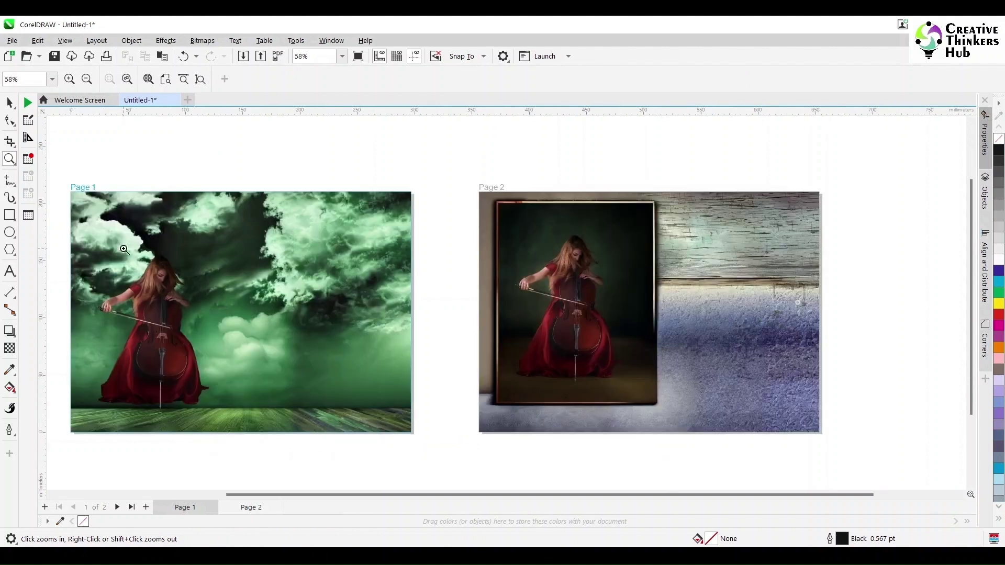
left_click(9, 102)
left_click(242, 209)
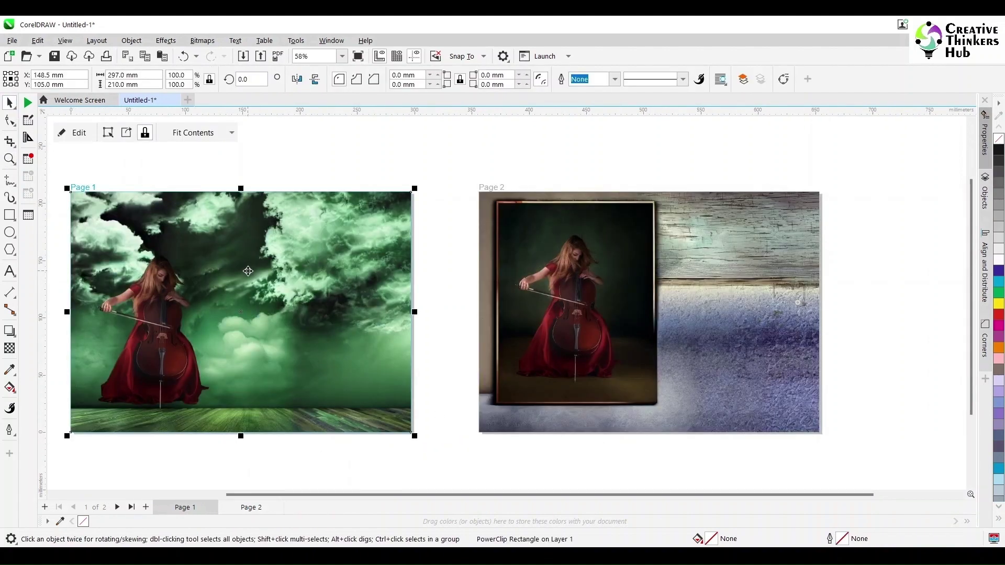
left_click(246, 281, "ctrl")
left_click(10, 120)
left_click_drag(59, 197, 255, 256)
left_click_drag(244, 431, 215, 429)
left_click_drag(48, 452, 147, 418)
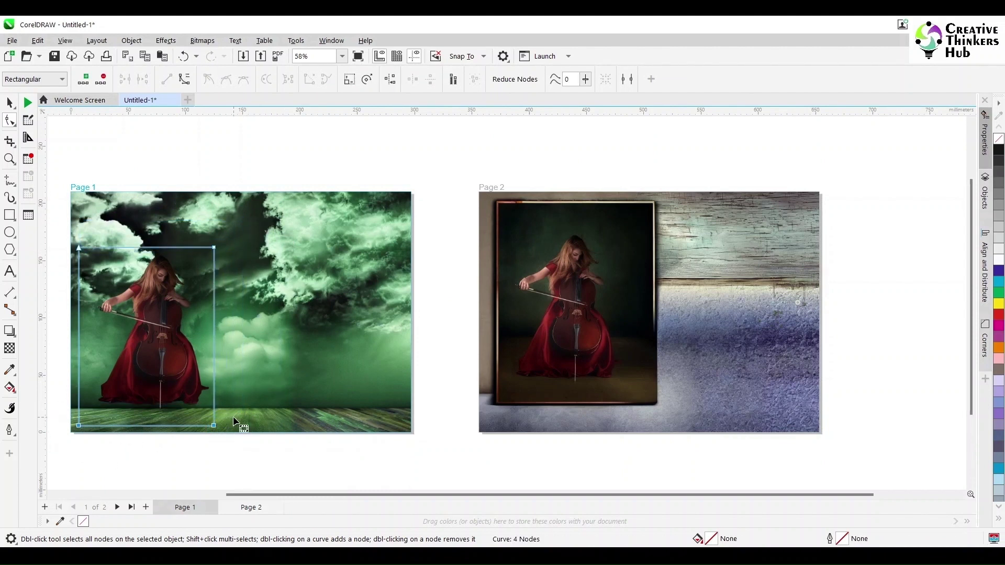
left_click_drag(215, 430, 216, 419)
left_click_drag(55, 228, 107, 456)
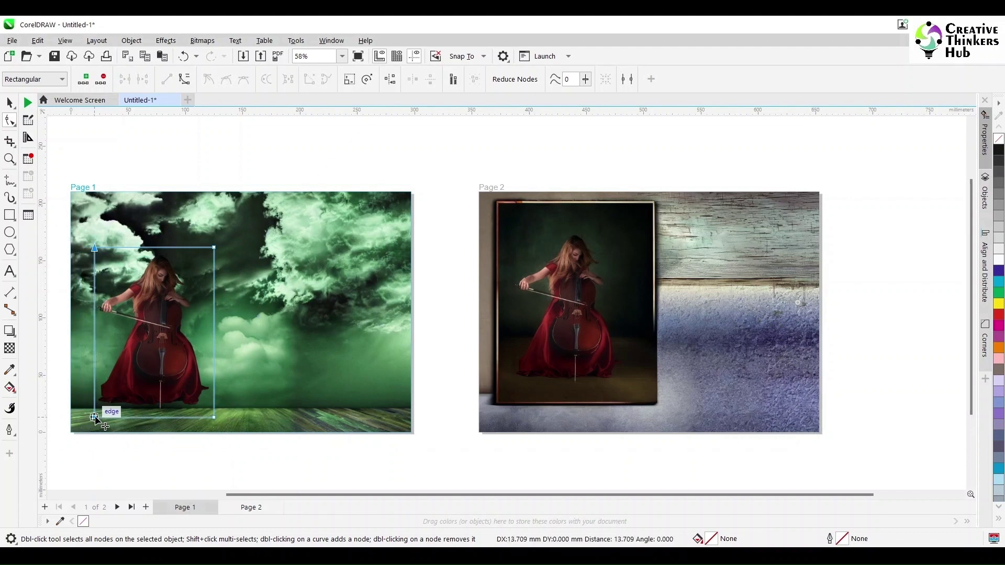
key("space")
Move the cellist cutout lower and scale it down to about 89 by 126 mm on page 1.
left_click_drag(160, 362, 170, 372)
left_click(220, 262)
left_click_drag(217, 259, 200, 286)
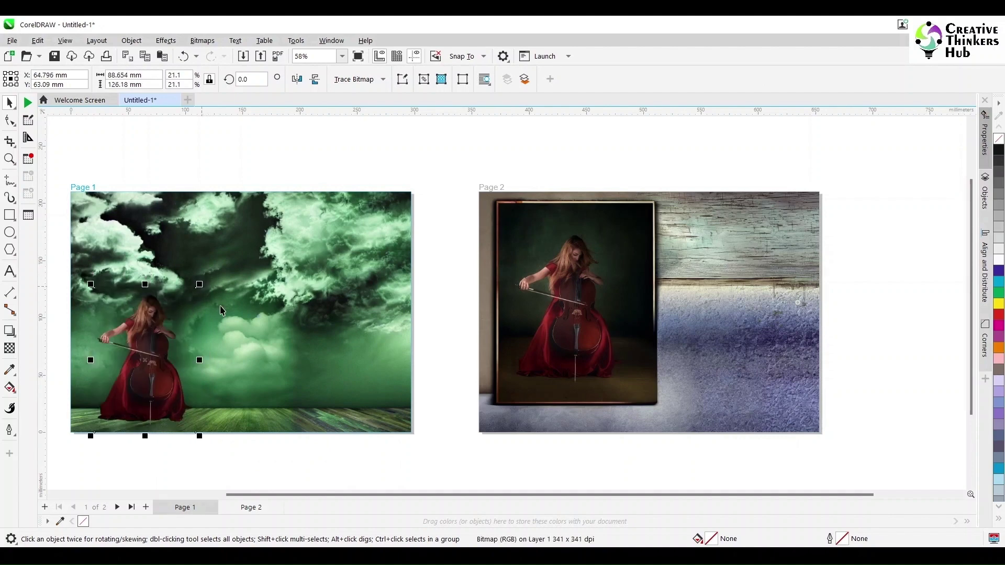
left_click(265, 463)
Enlarge the green background inside the page 1 PowerClip well beyond the frame and finish editing the contents.
scroll(209, 423, "up", 2)
scroll(231, 387, "down", 3)
left_click(245, 375)
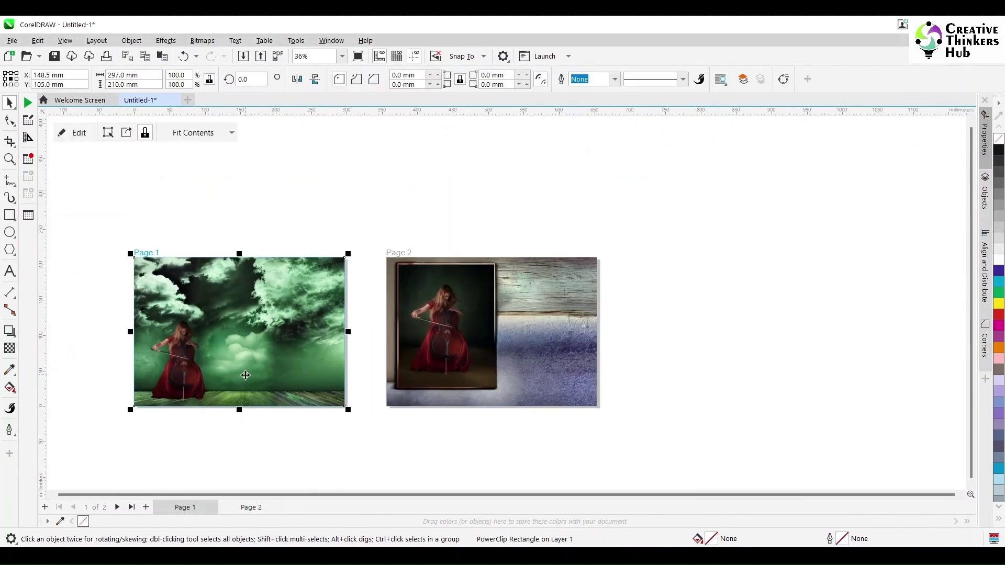
double_click(245, 375)
left_click_drag(347, 254, 511, 194)
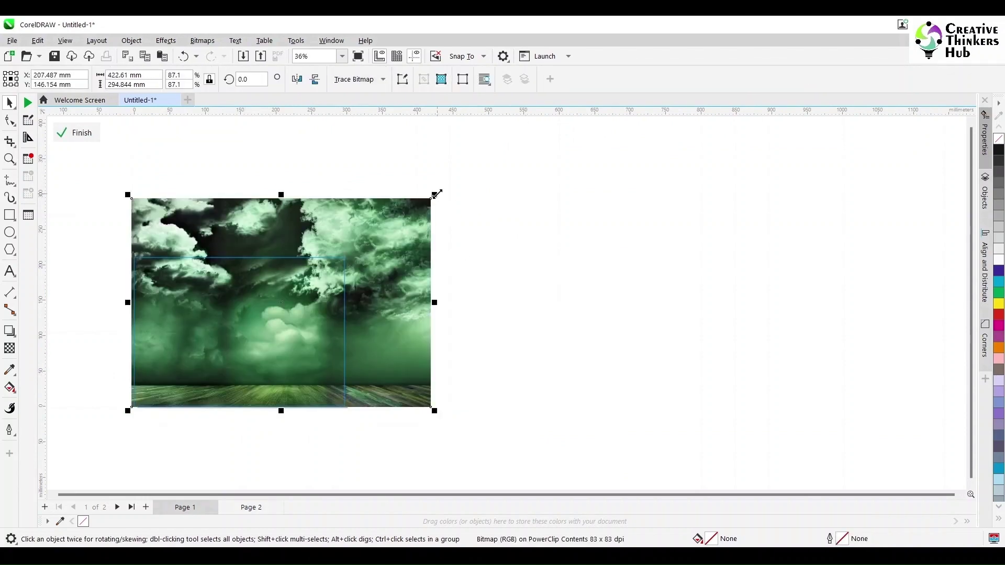
left_click_drag(437, 194, 449, 187)
Scale the cellist cutout up to about 122 by 174 mm in the left part of page 1.
left_click(173, 392)
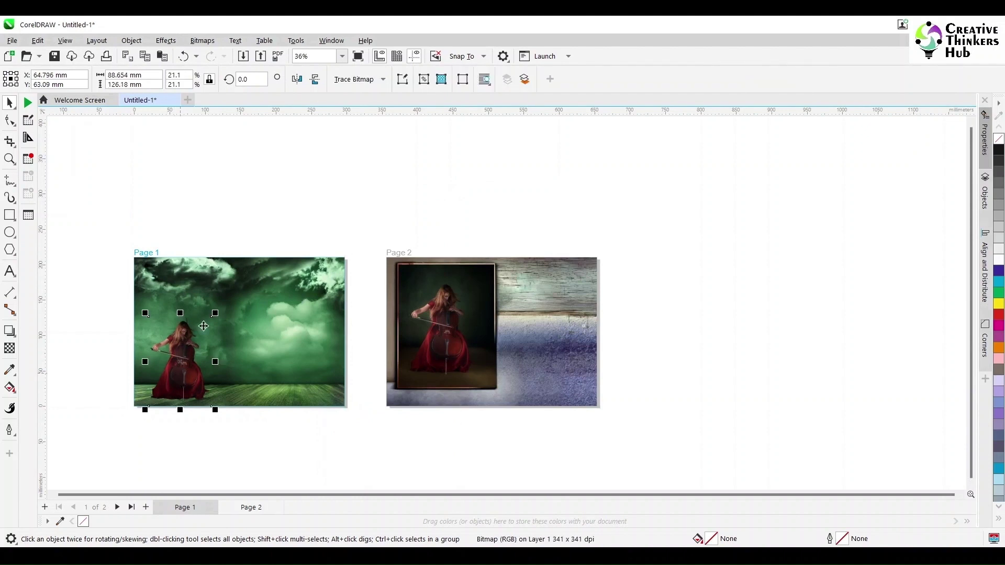
left_click_drag(157, 314, 235, 276)
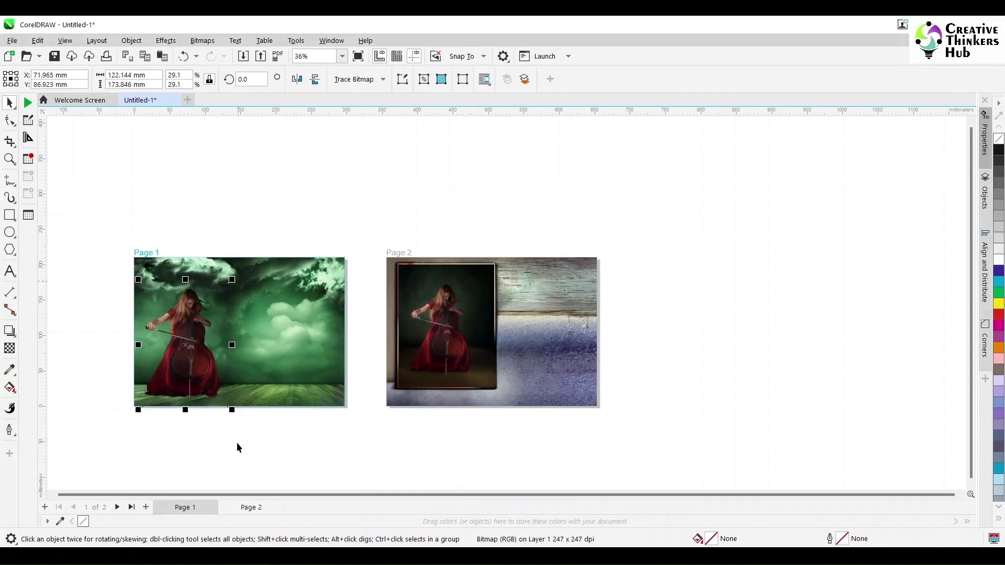
left_click(240, 434)
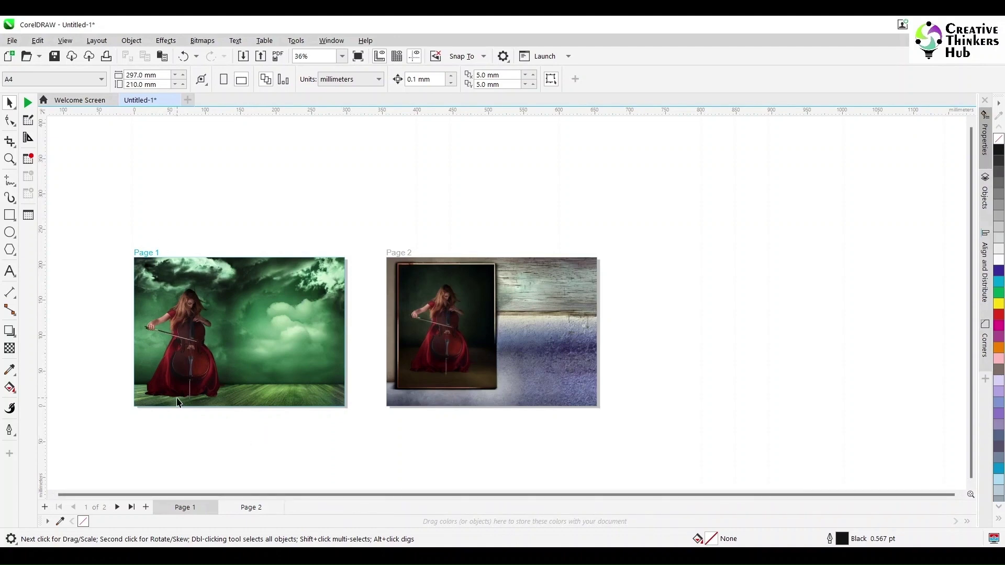
Save the drawing as "stormy performance" in CDR format in the Creative Thinkers folder.
key("ctrl+s")
type("s")
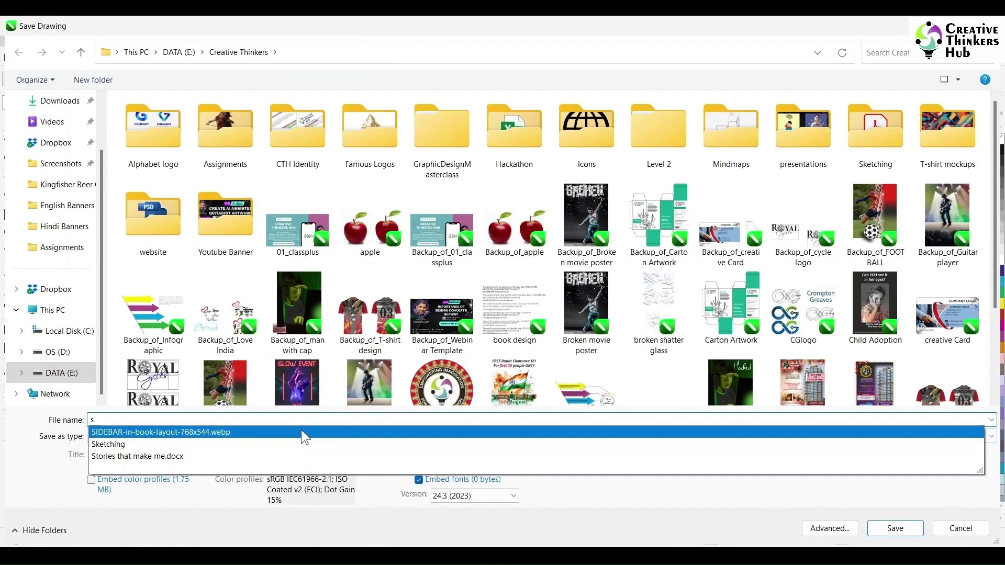
type("tormy performance")
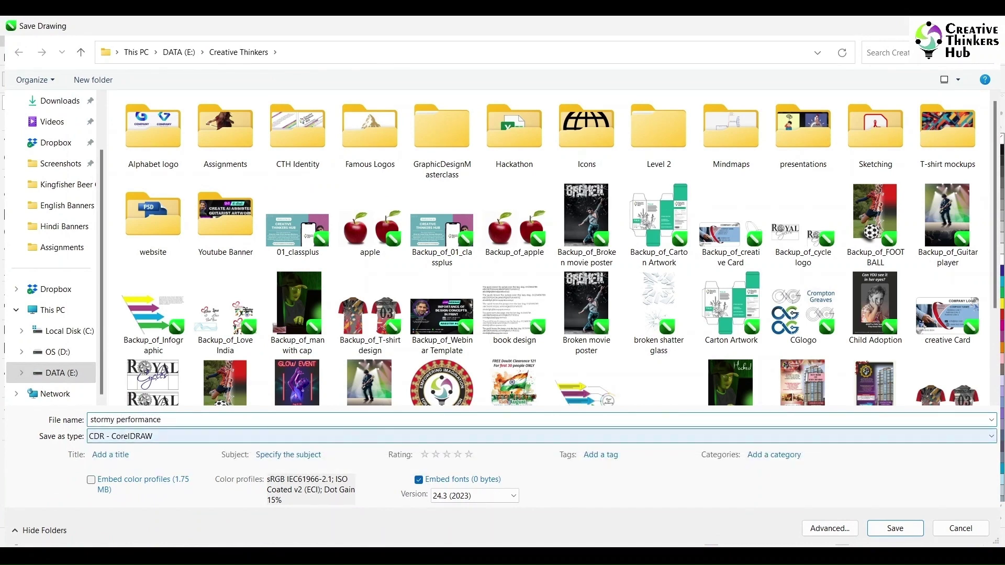
key("Return")
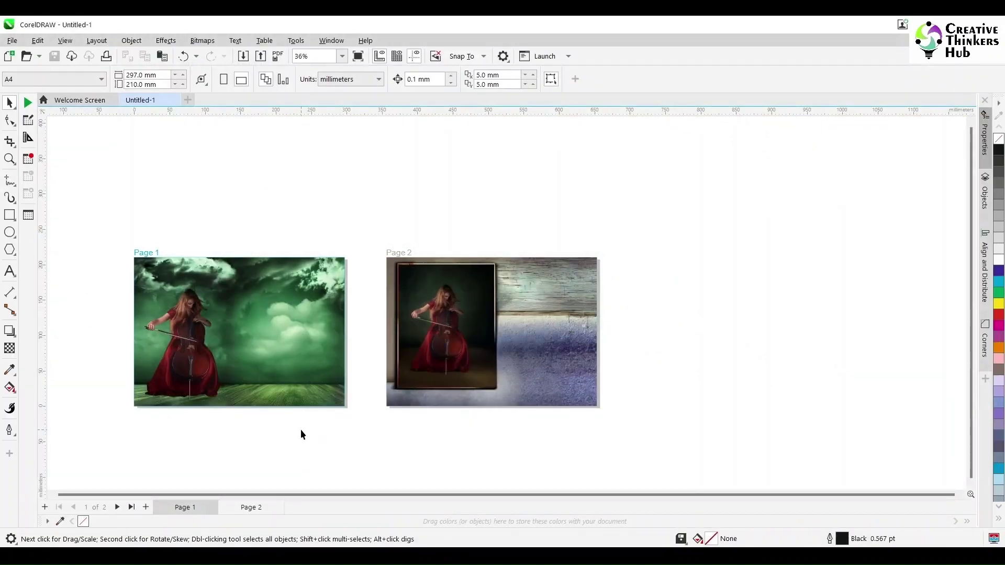
Draw a triangle about 123 by 106 mm with the Polygon tool near the cellist and rotate it to 270°.
key("F4")
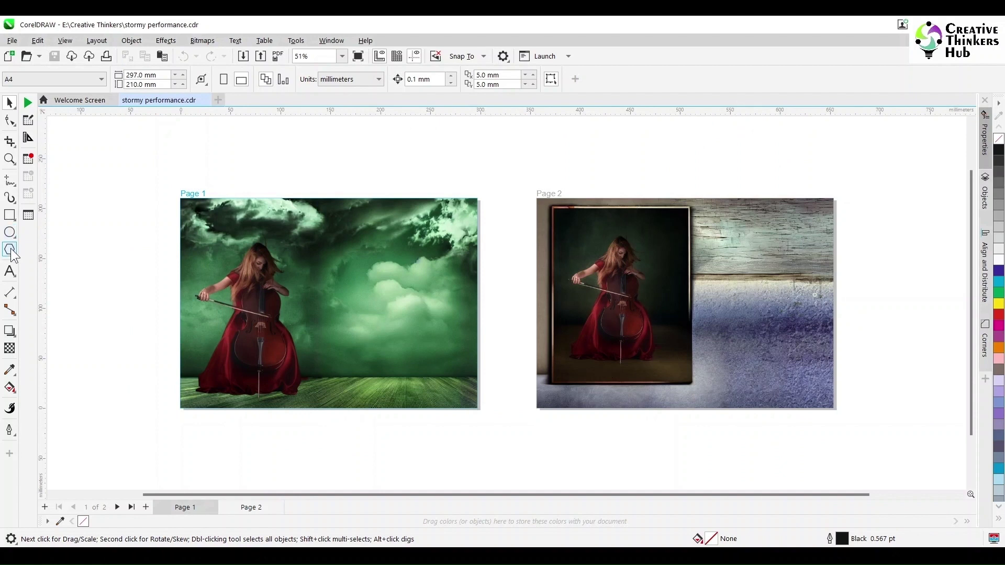
left_click(10, 248)
left_click_drag(120, 232, 245, 340)
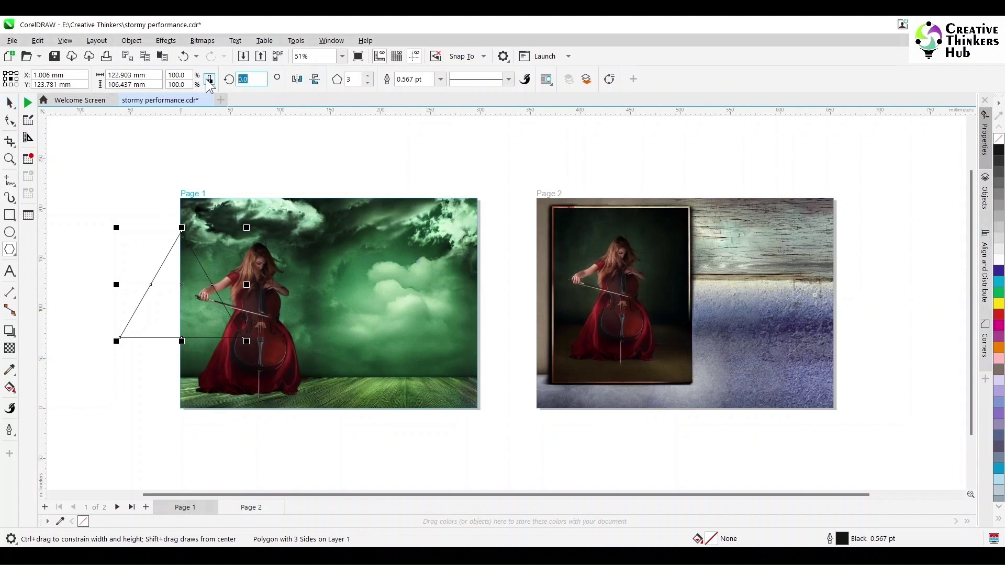
key("Return")
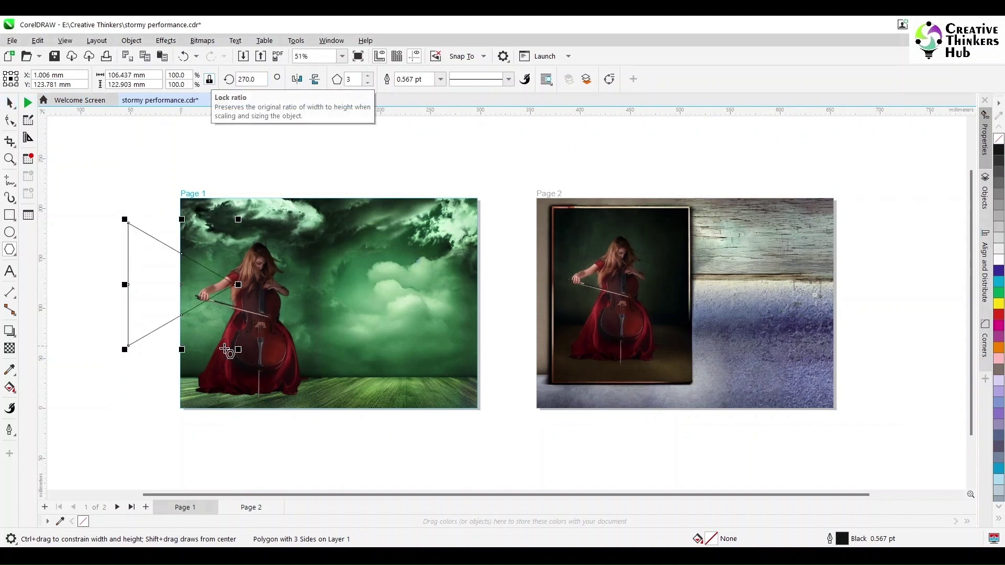
Round the triangle's corners with a 7.0 mm fillet and move it onto the cellist's upper body, behind the cutout.
key("F10")
left_click(9, 103)
left_click(332, 40)
mouse_move(371, 219)
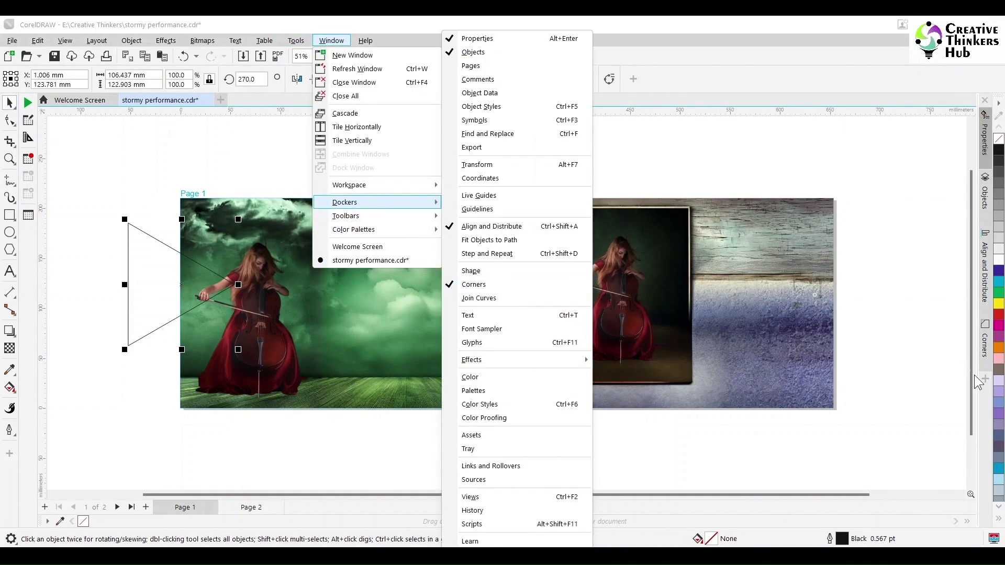
left_click(986, 345)
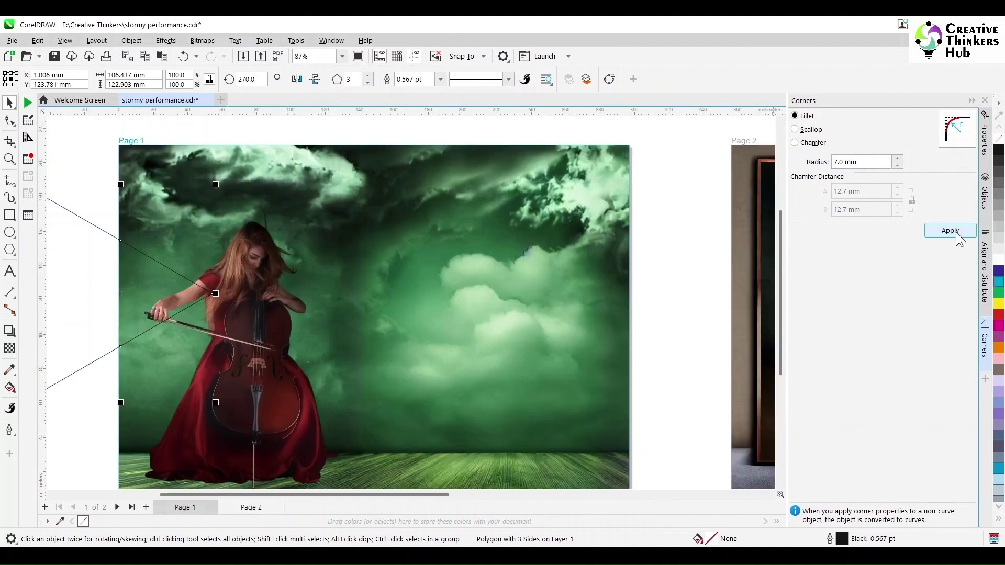
left_click(950, 231)
left_click_drag(113, 288, 272, 284)
key("Escape")
Crop the upper part of the cellist bitmap by lowering its two upper corner nodes, forming a slanted edge across her body.
left_click(238, 411)
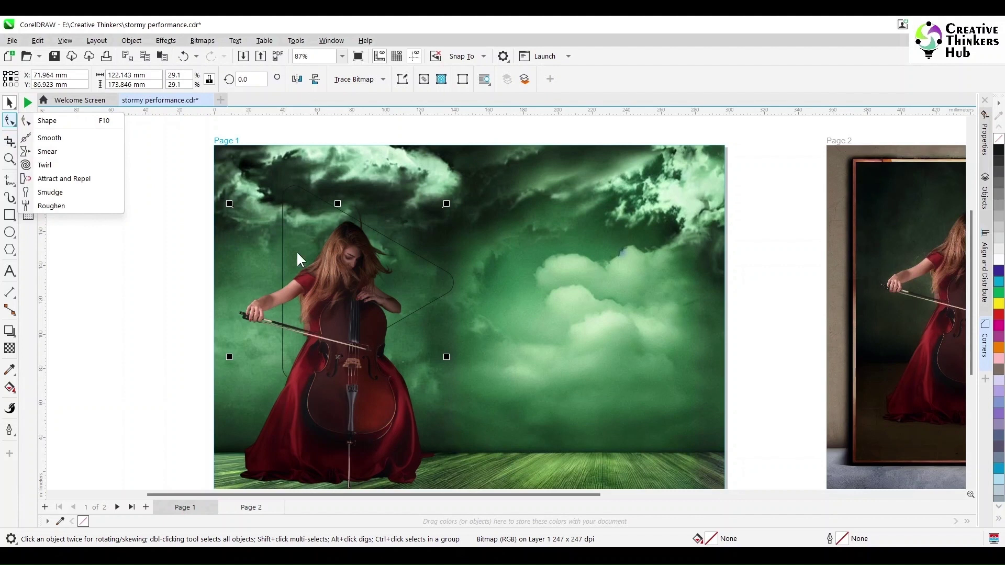
key("F10")
left_click_drag(233, 210, 235, 341)
left_click_drag(445, 209, 422, 267)
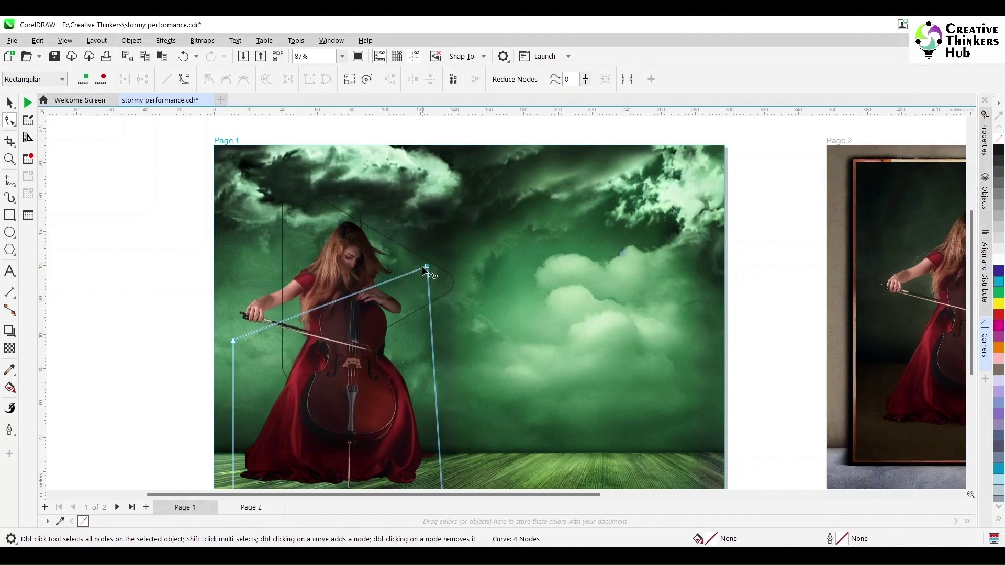
left_click(10, 102)
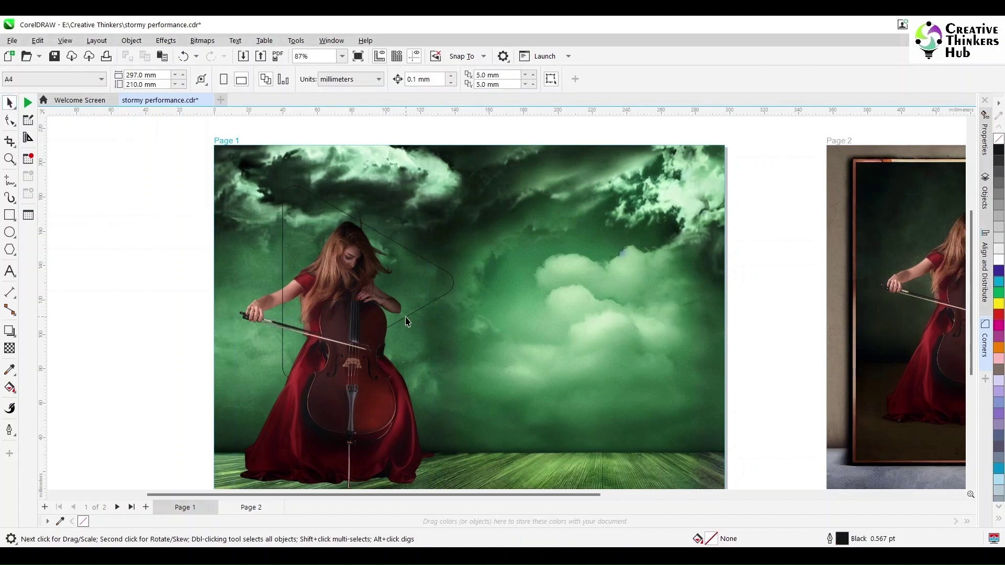
left_click(369, 383)
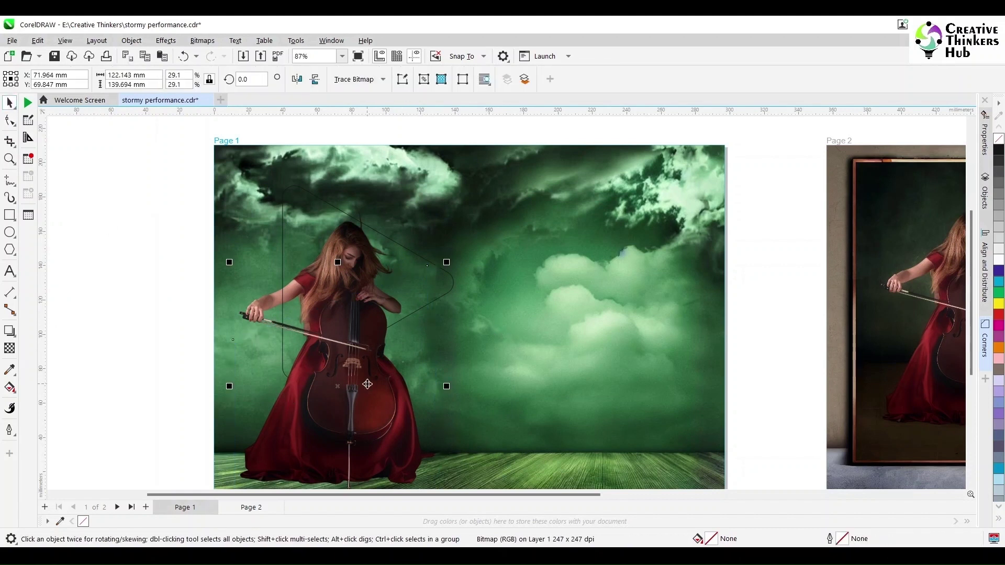
Set the rounded triangle's outline colour to white.
left_click(284, 299)
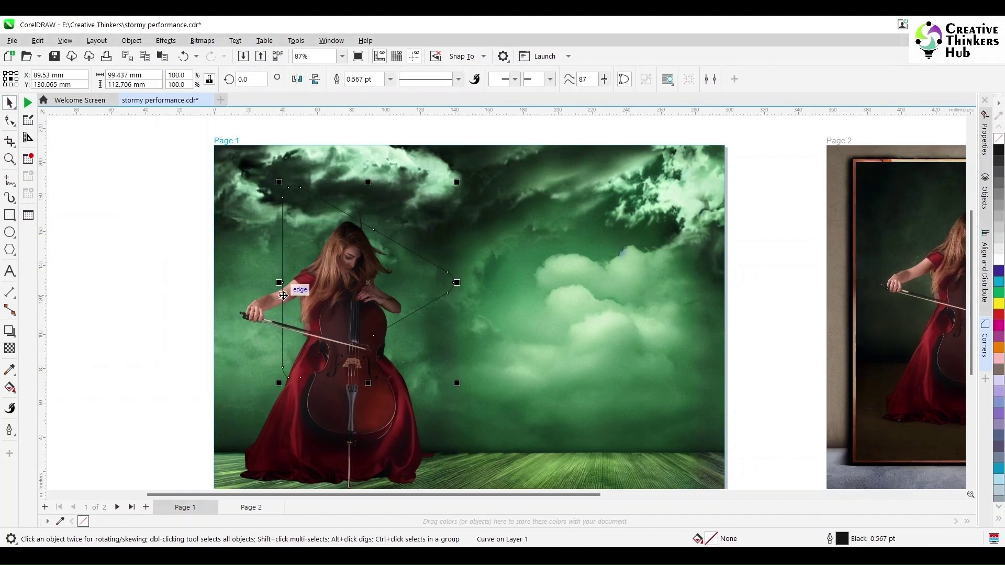
right_click(1000, 320)
right_click(999, 260)
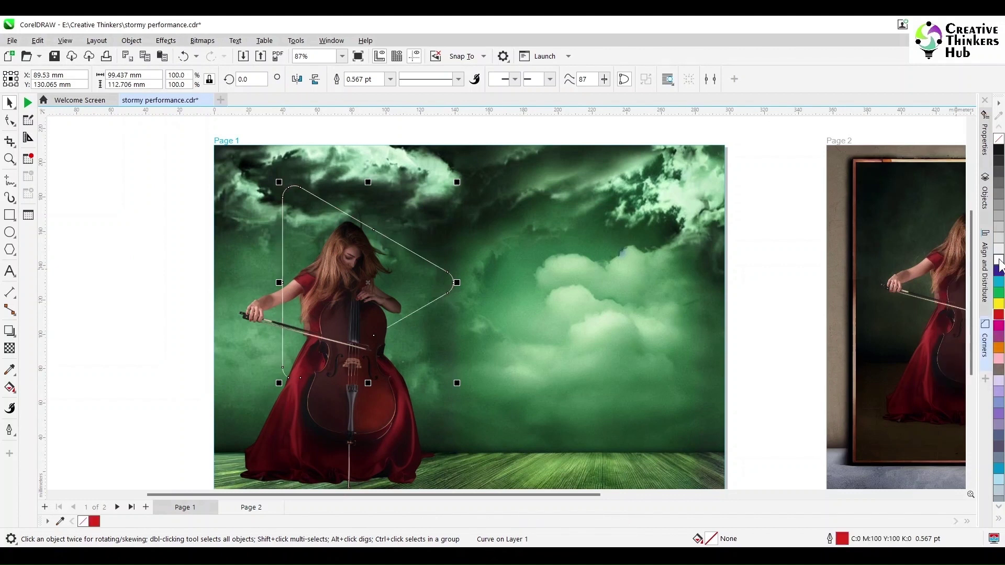
Set the rounded triangle's outline width to 2.0 pt and give it round corners and round line caps.
double_click(837, 540)
left_click(400, 286)
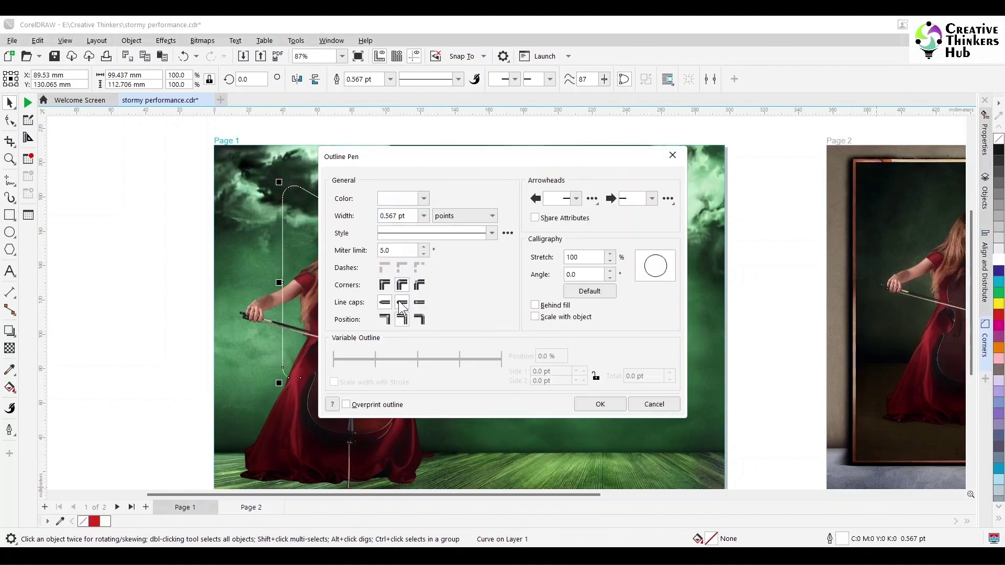
left_click(424, 216)
left_click(414, 282)
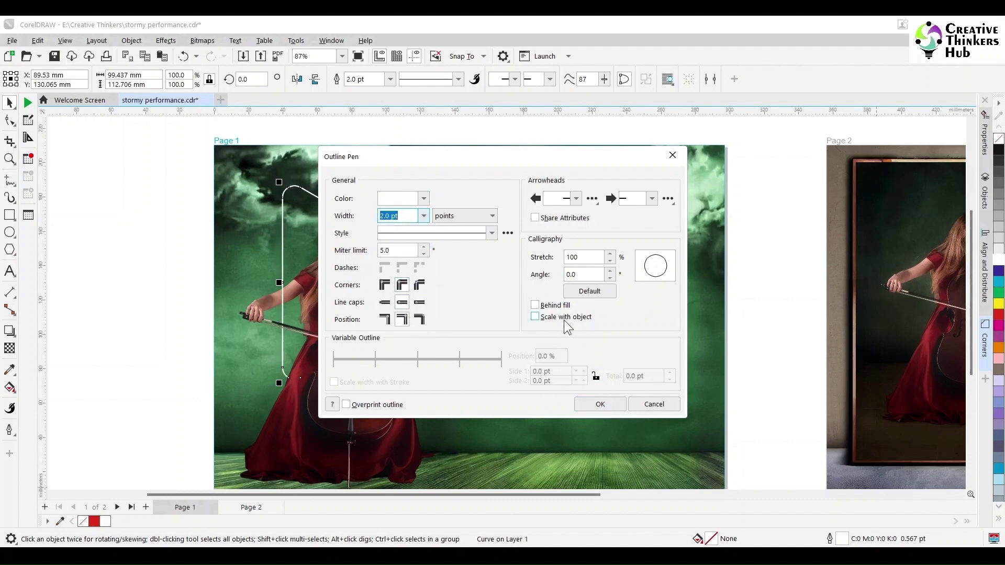
left_click(600, 404)
scroll(322, 192, "up", 3)
double_click(843, 539)
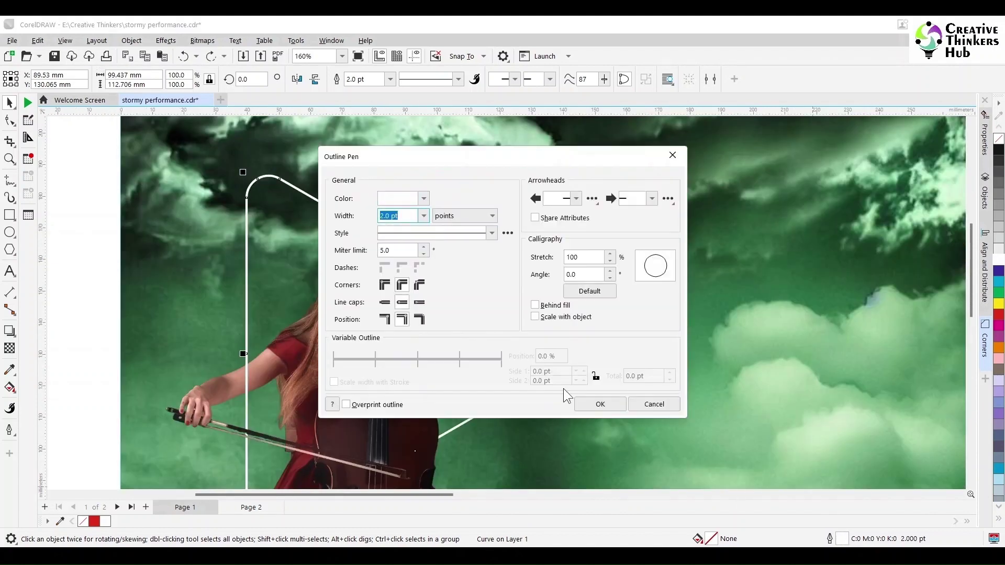
left_click(405, 303)
left_click(596, 403)
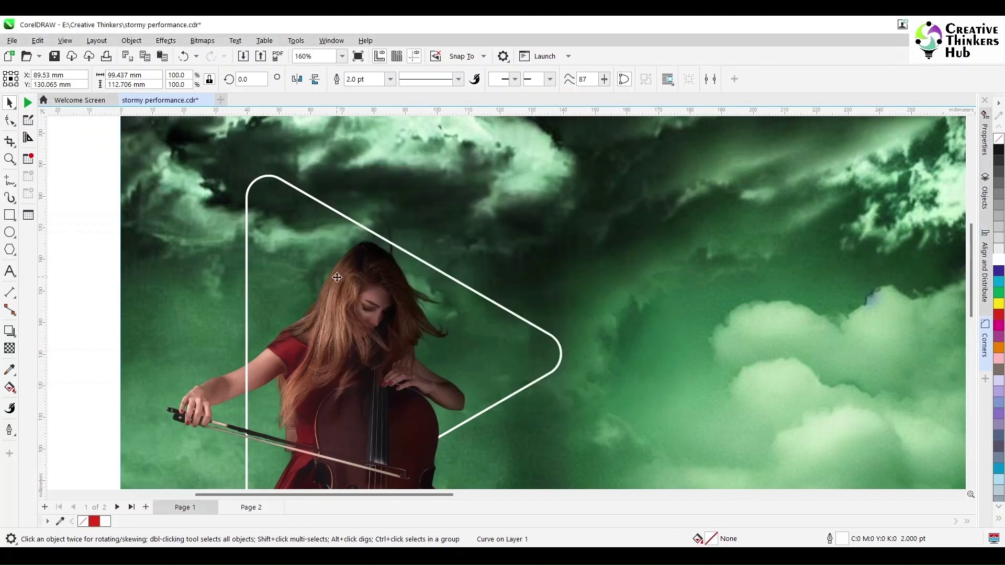
Convert the triangle's white outline to an object.
left_click(98, 203)
left_click(267, 180)
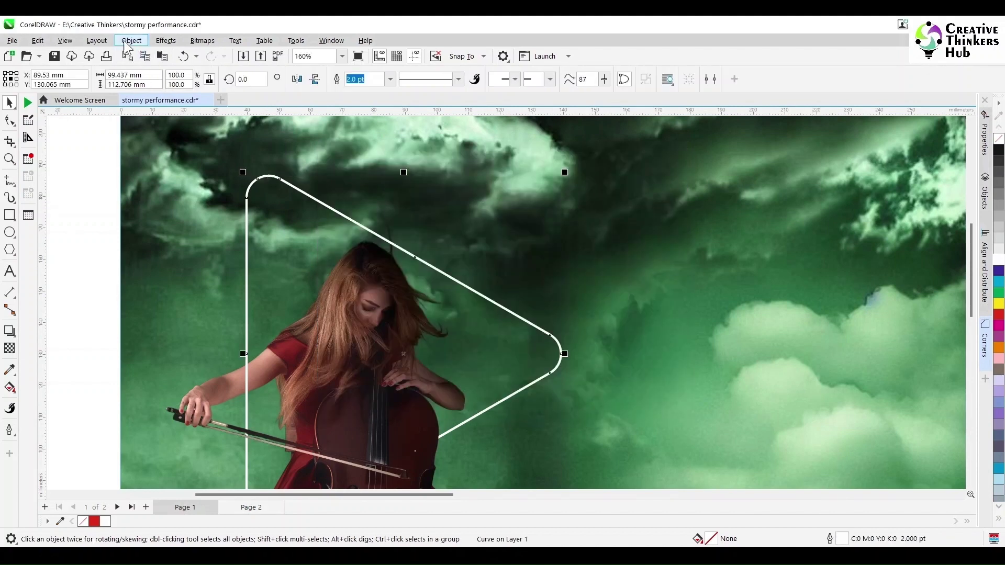
left_click(131, 40)
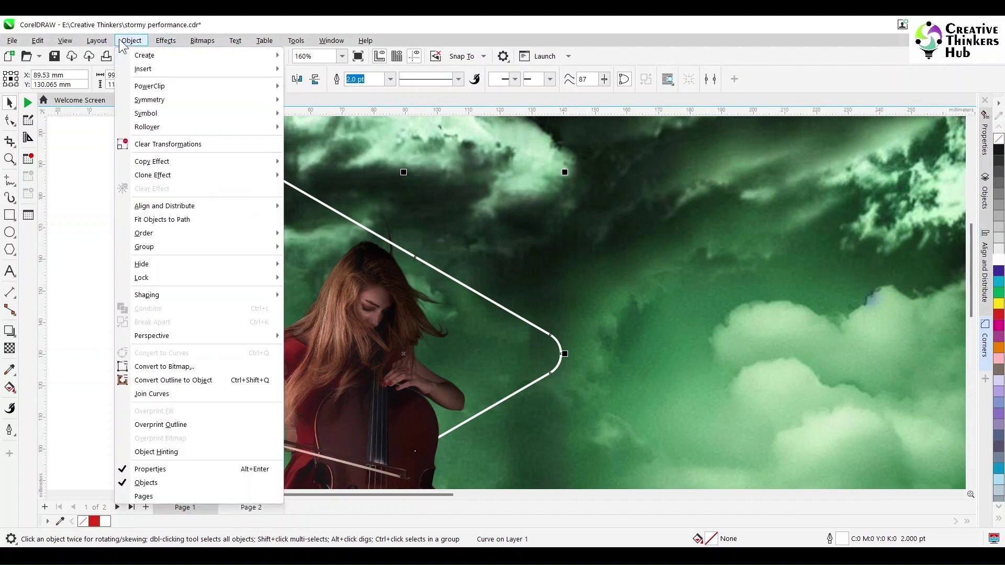
left_click(173, 379)
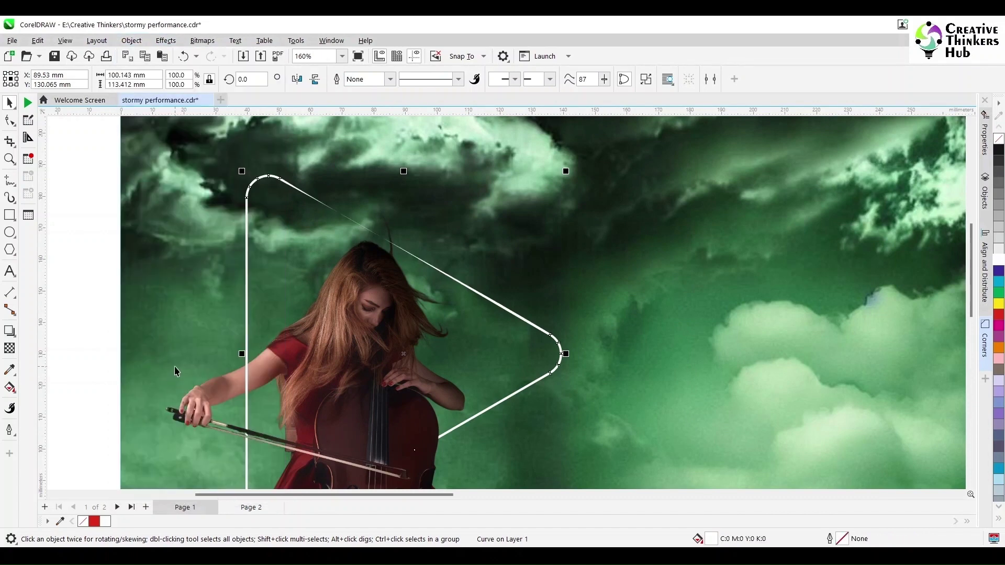
left_click(10, 121)
left_click(278, 183)
left_click(170, 84)
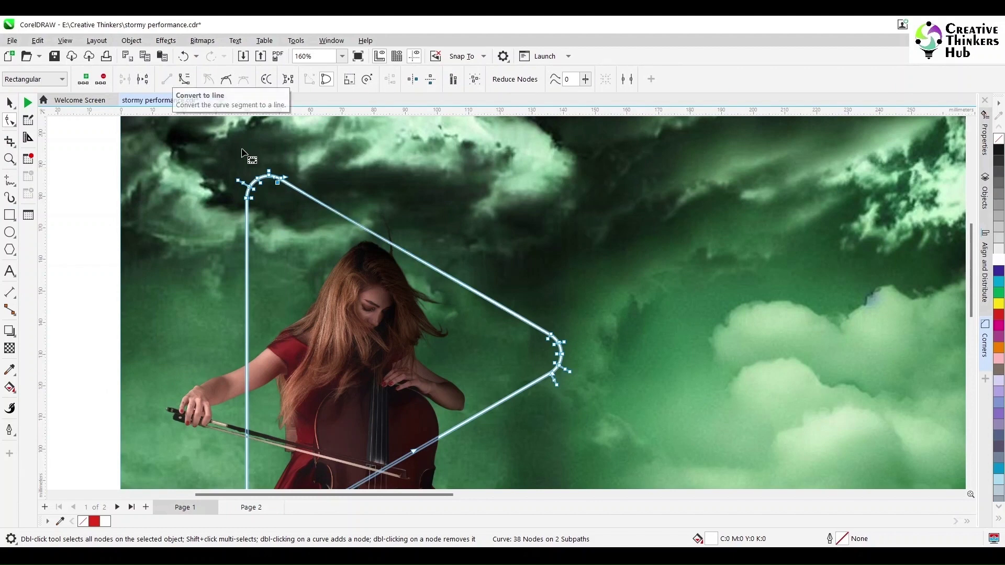
scroll(372, 210, "up", 3)
key("ctrl+z")
left_click(167, 84)
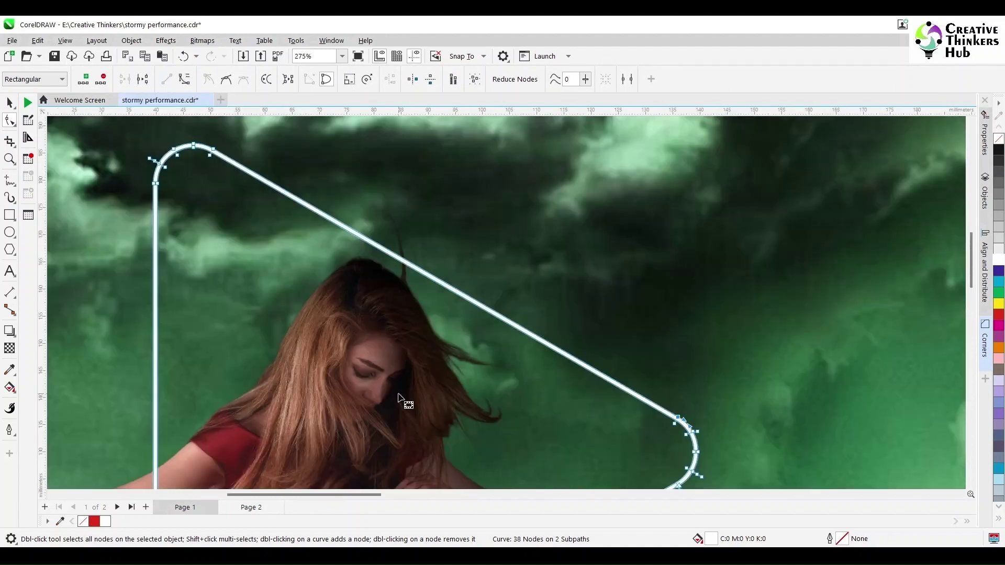
scroll(400, 404, "down", 4)
left_click_drag(968, 268, 972, 312)
left_click(10, 103)
key("ctrl+z")
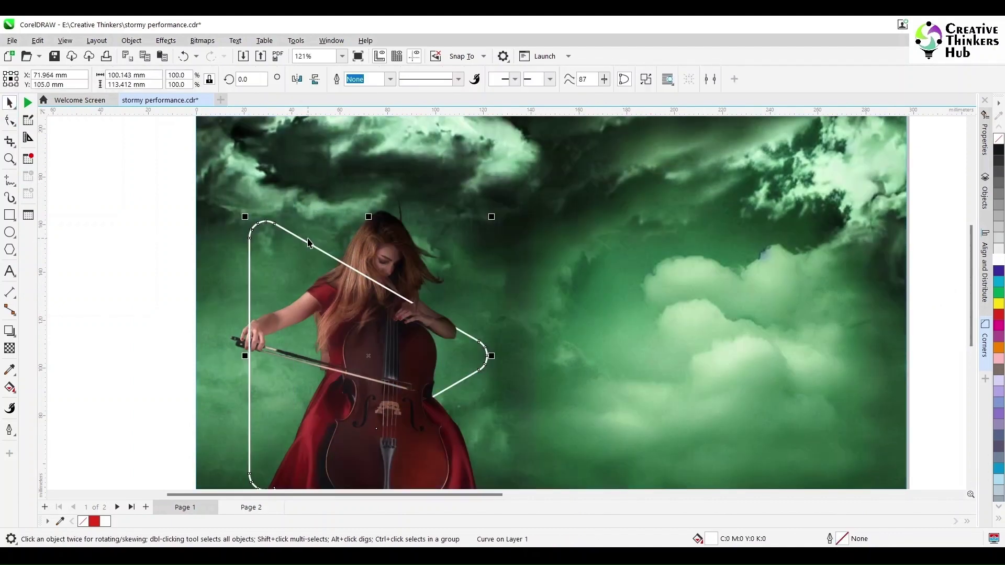
Give the white triangle shape a red 8.0 pt outline placed behind the fill and scaled with the object.
right_click(998, 315)
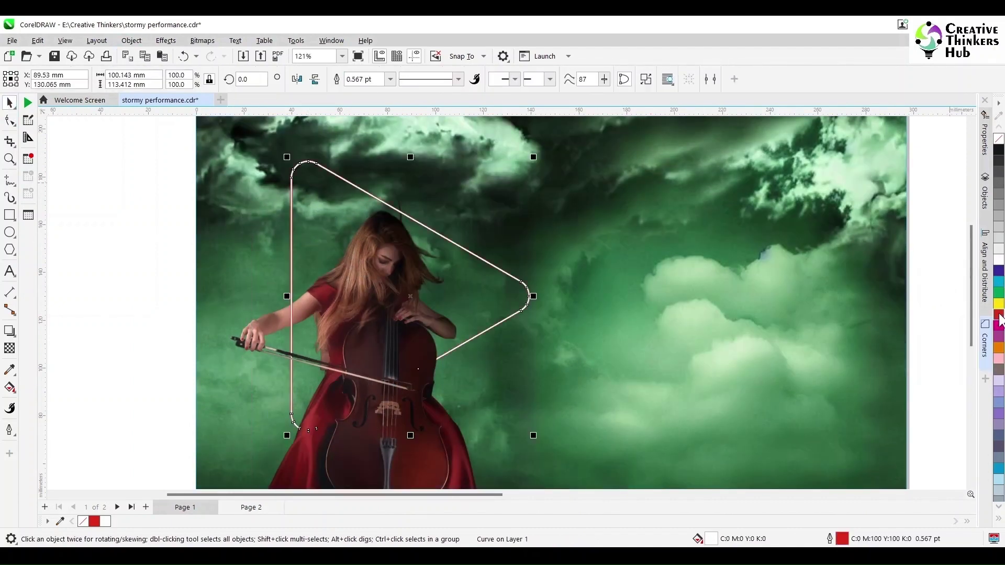
double_click(844, 541)
left_click(423, 218)
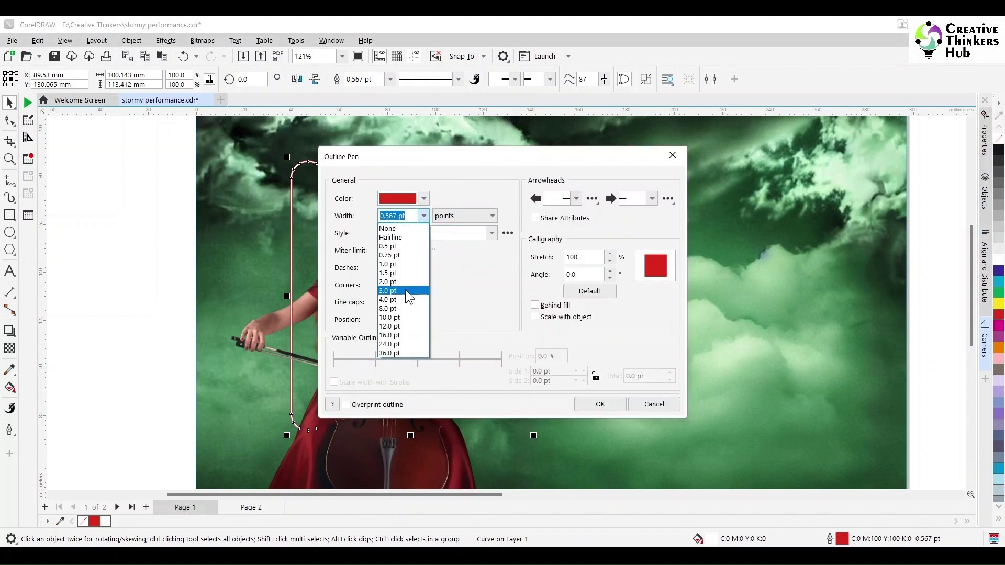
left_click(399, 309)
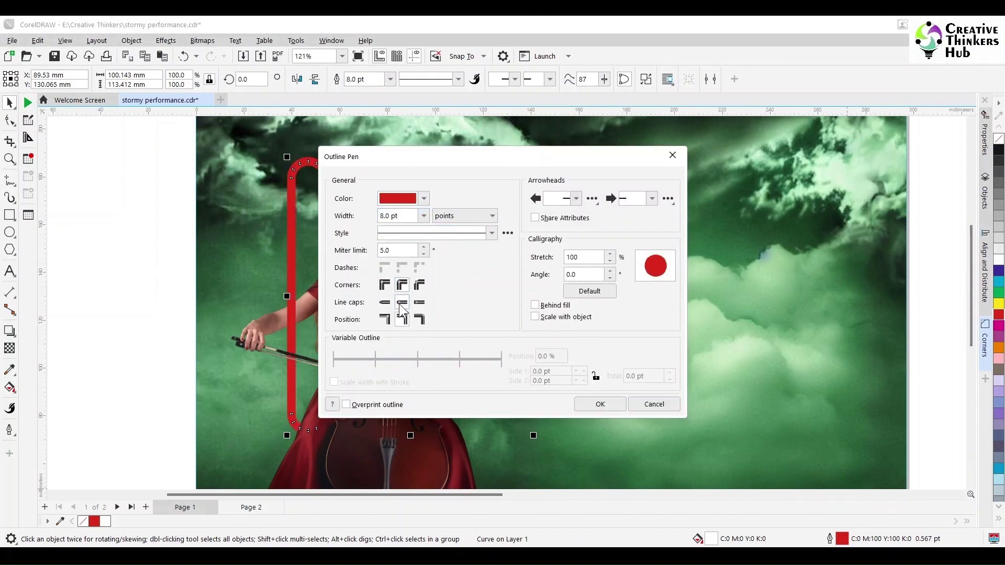
left_click(535, 306)
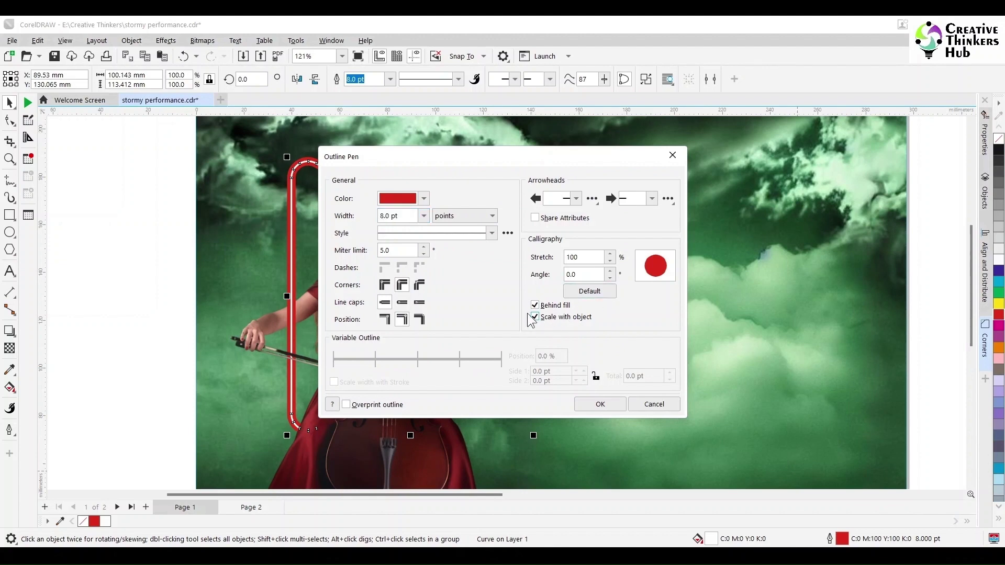
left_click(600, 404)
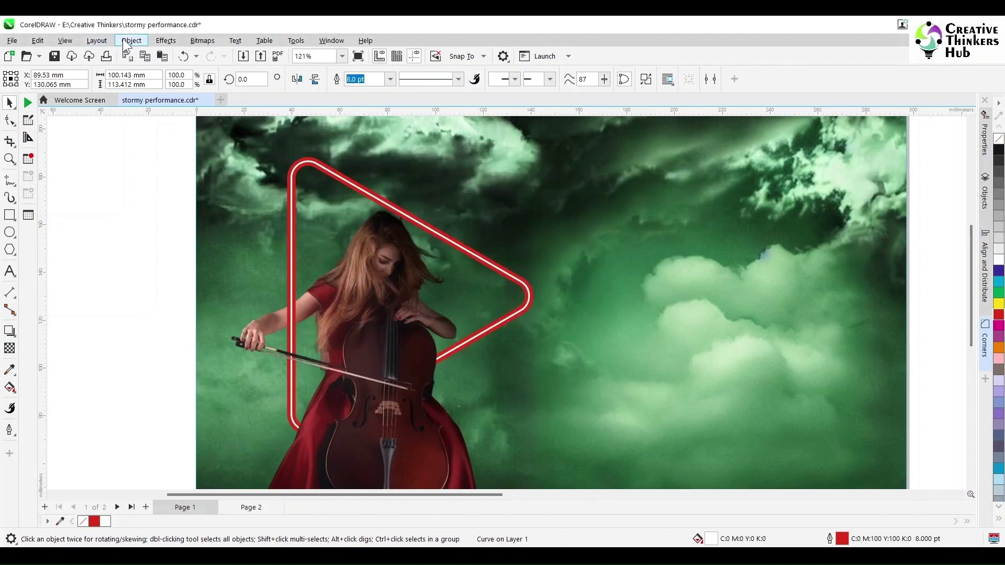
Apply a Gaussian Blur with a radius of 6.0 pixels to the red-outlined triangle for a neon glow.
left_click(128, 42)
mouse_move(166, 40)
mouse_move(190, 113)
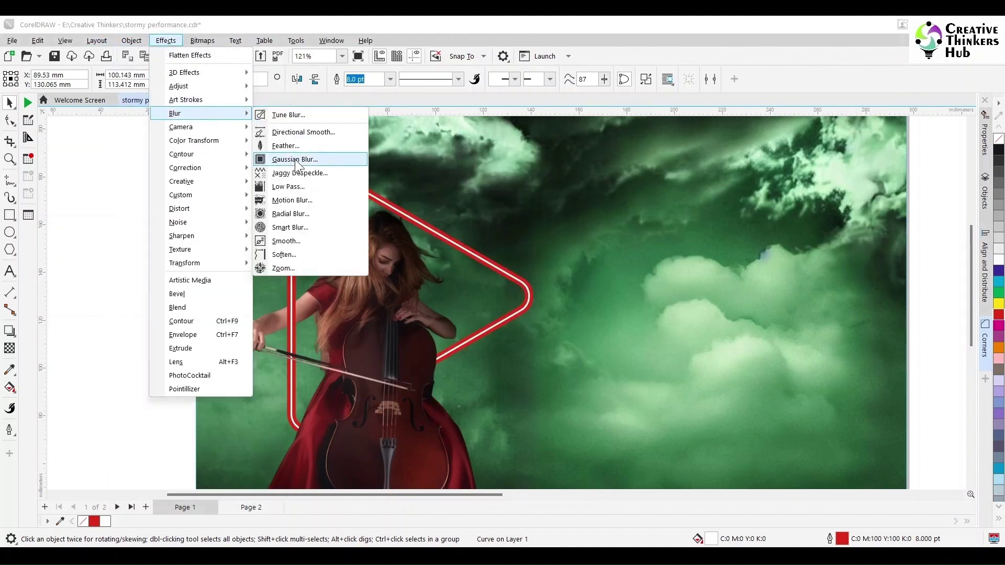
left_click(295, 160)
left_click_drag(420, 248, 694, 207)
left_click(685, 239)
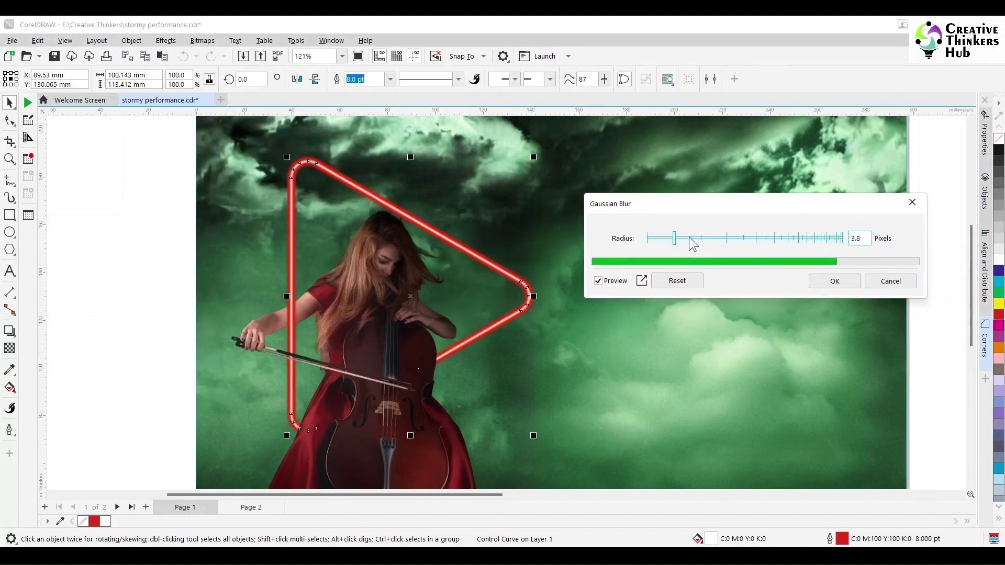
left_click(698, 238)
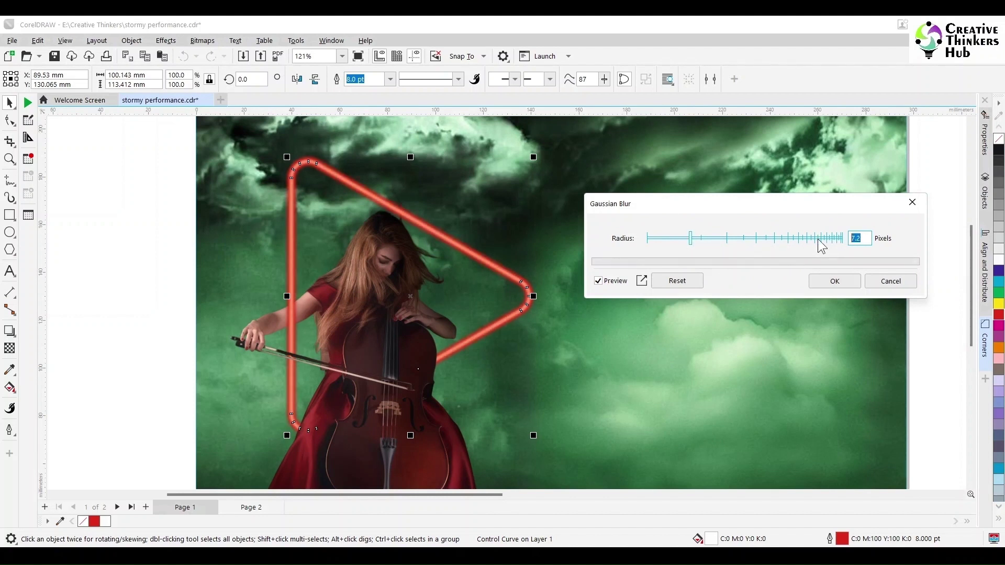
type("6")
key("Tab")
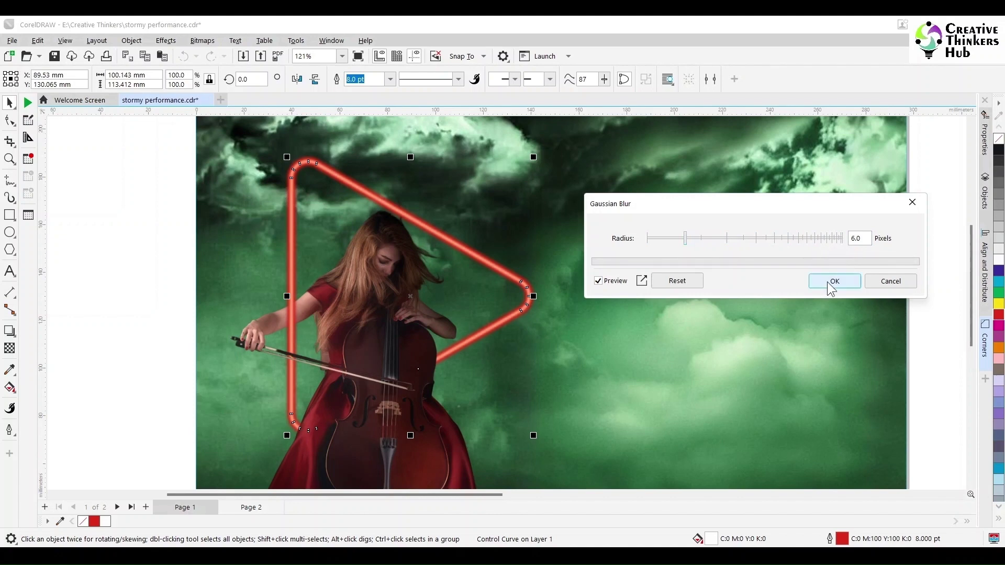
left_click(834, 282)
Duplicate the glowing triangle, mirror the copy horizontally and shrink it to about 30 by 34 mm above the large triangle's pointed tip.
scroll(649, 332, "down", 3)
left_click(375, 305)
left_click(553, 329)
left_click(530, 276)
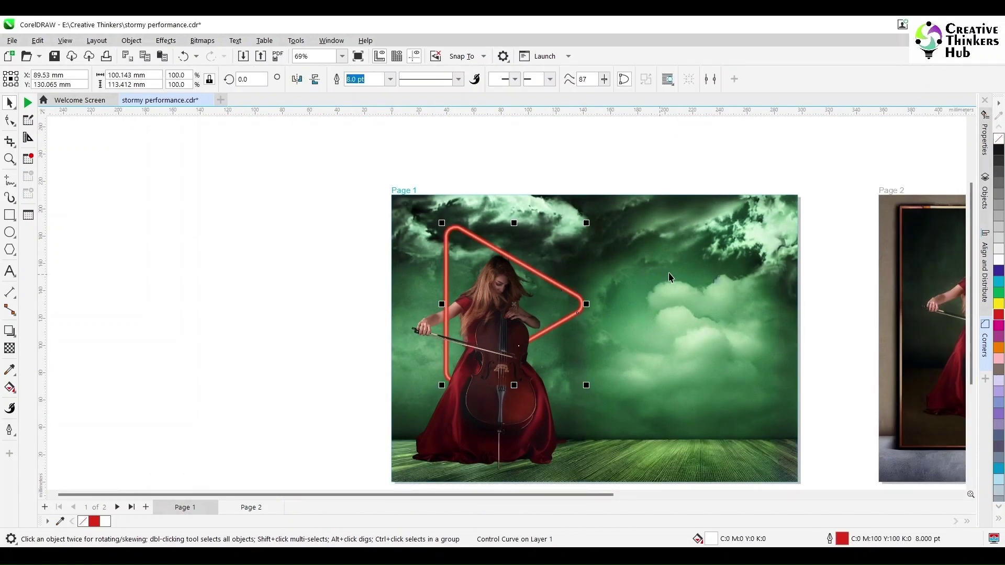
key("Tab")
left_click(297, 79)
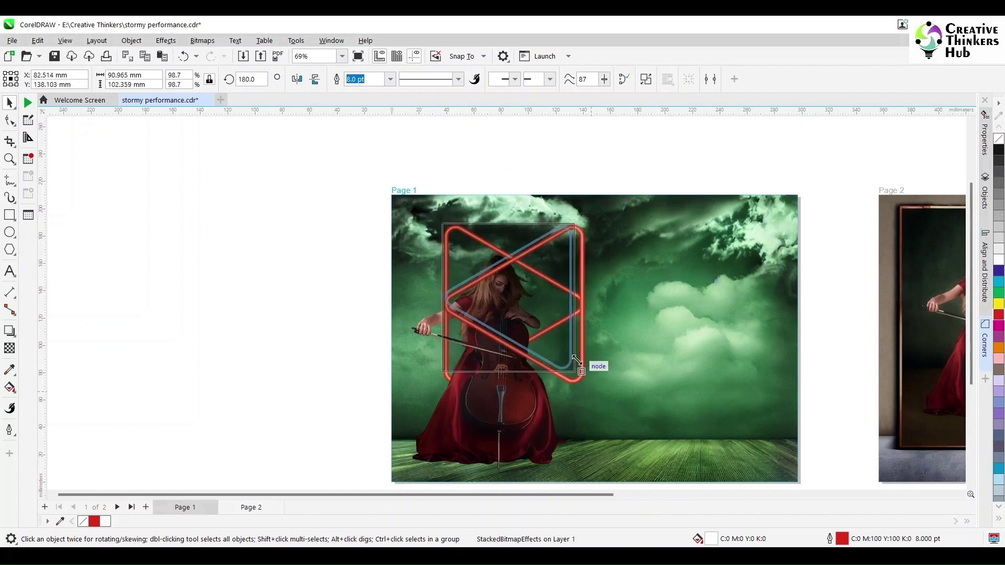
left_click_drag(459, 242, 574, 271)
scroll(623, 289, "up", 3)
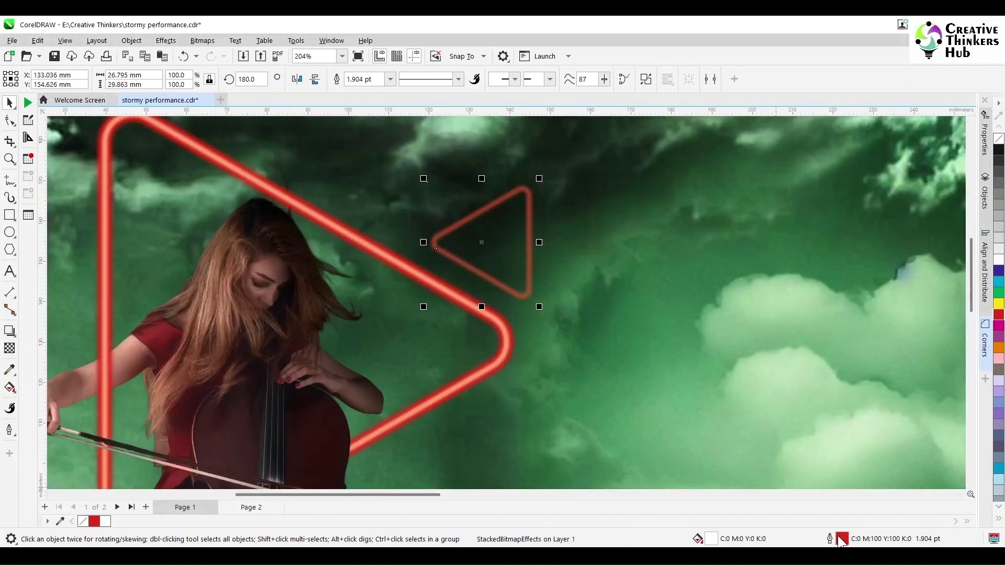
left_click_drag(412, 163, 409, 162)
Reduce the small triangle's Gaussian Blur radius to 2.7 pixels.
left_click(131, 41)
mouse_move(166, 40)
mouse_move(190, 119)
left_click(295, 159)
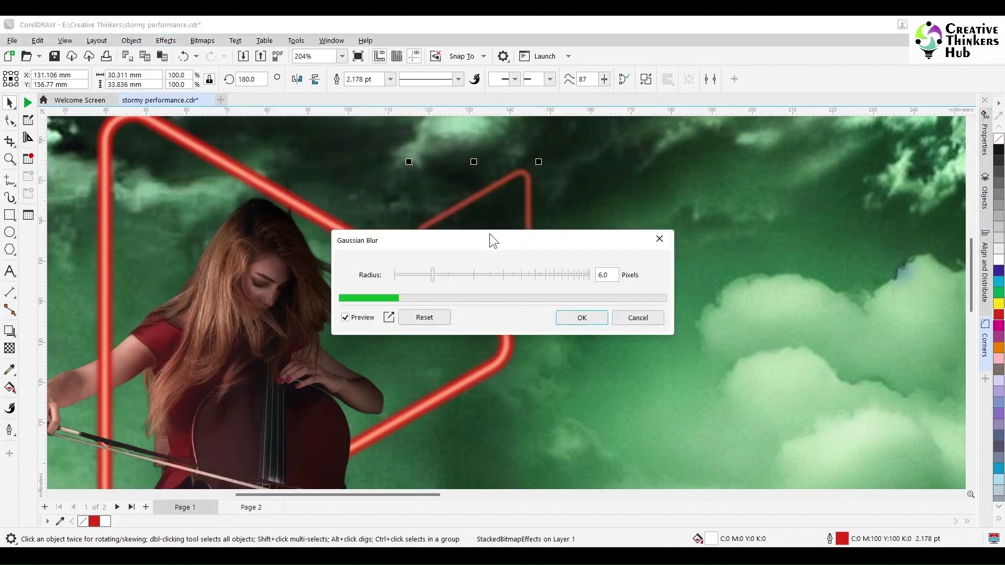
left_click_drag(491, 234, 746, 233)
left_click(677, 272)
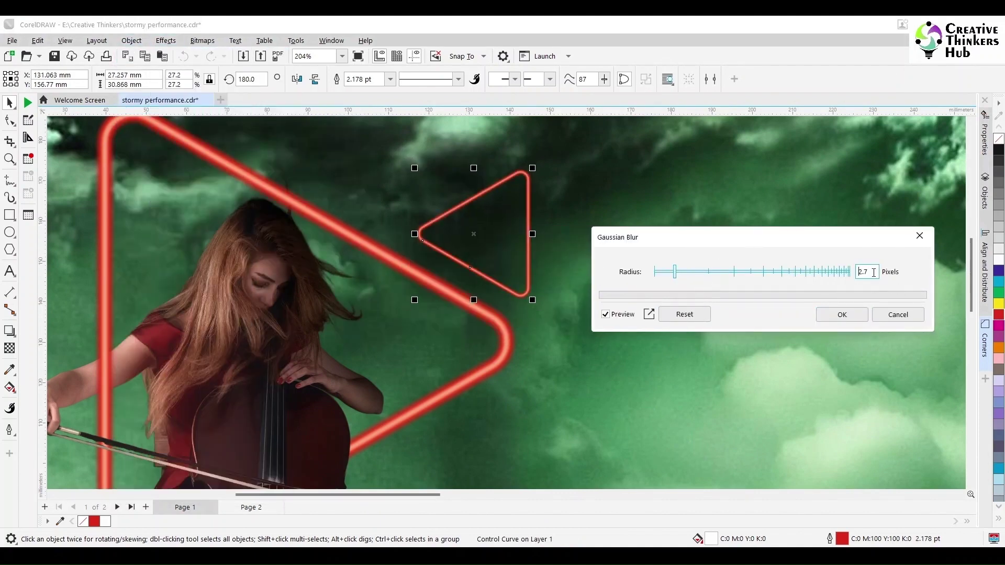
left_click(842, 314)
Place a copy of the small triangle, about 36 by 40 mm, beside the large triangle's tip and save the document.
left_click_drag(492, 245, 623, 412)
scroll(281, 327, "down", 5)
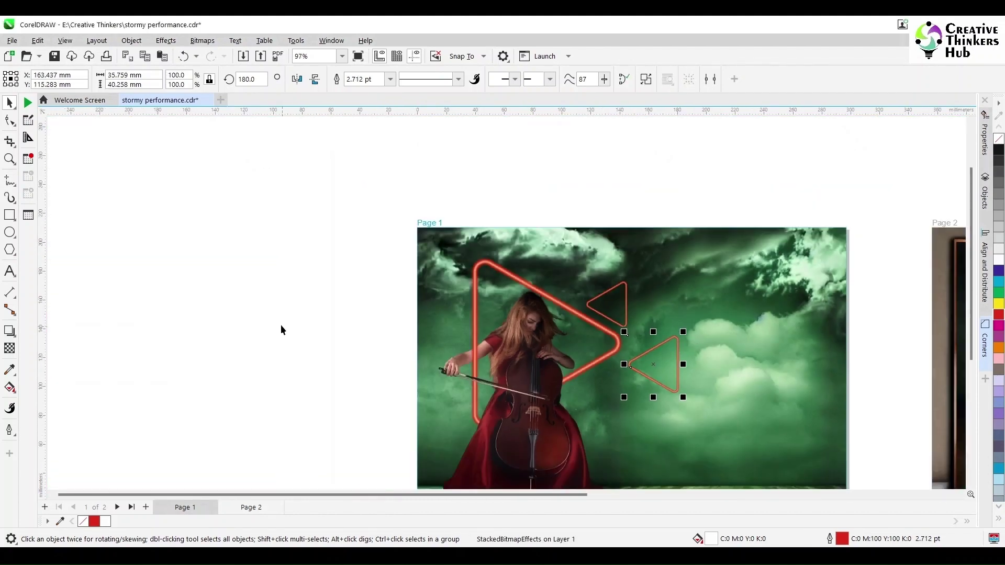
left_click(280, 324)
key("ctrl+s")
Add the artistic text "STORMY NIGHTS" above page 1.
left_click_drag(458, 492, 428, 501)
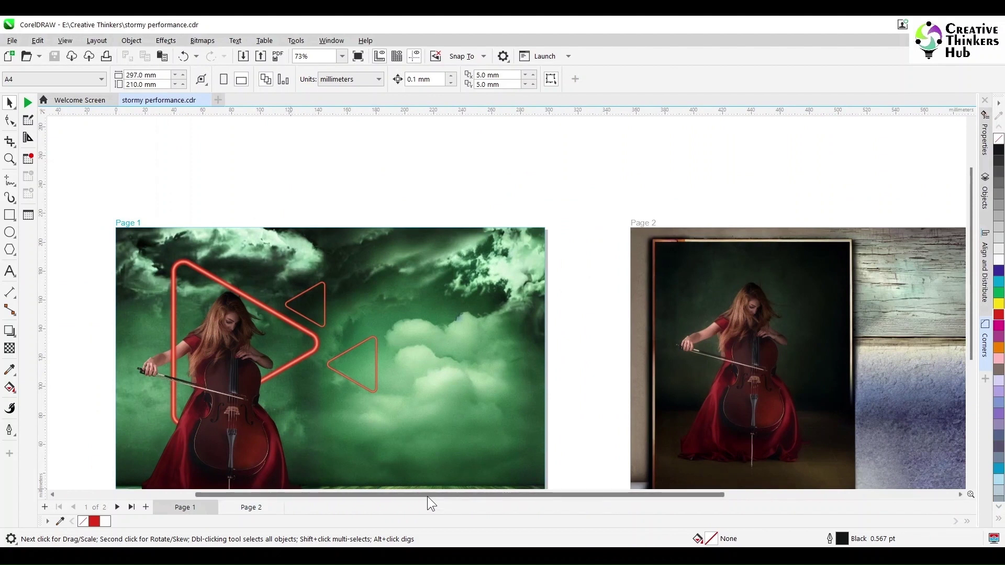
left_click(9, 271)
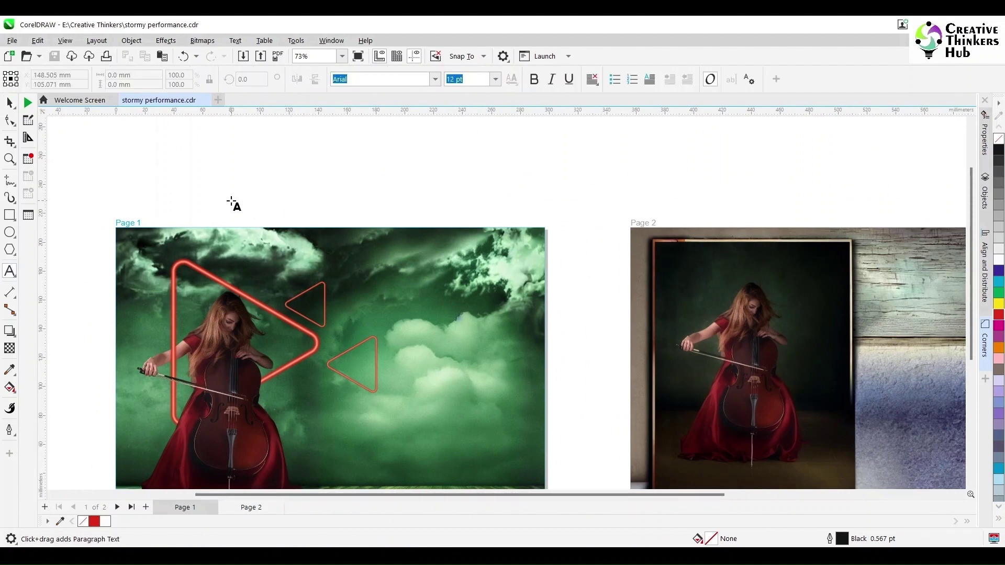
left_click(260, 184)
type("STORY")
key("BackSpace")
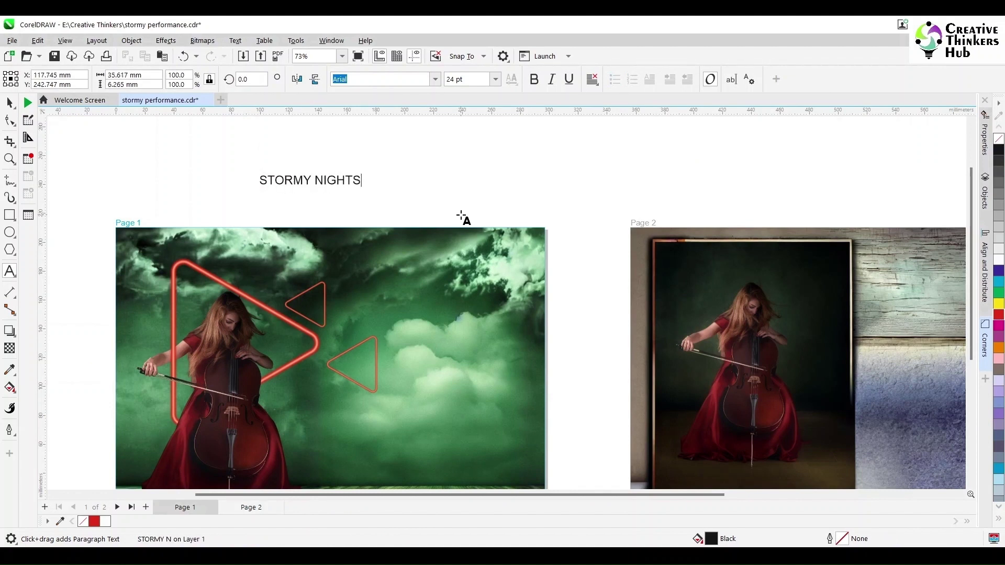
Set the font of the whole STORMY NIGHTS text to Fira Sans.
key("ctrl+a")
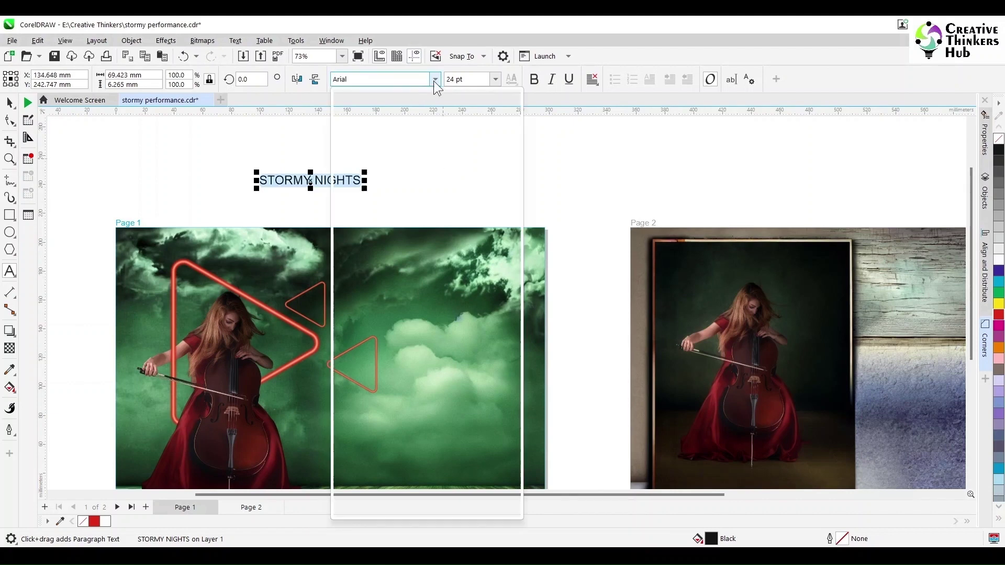
left_click(435, 80)
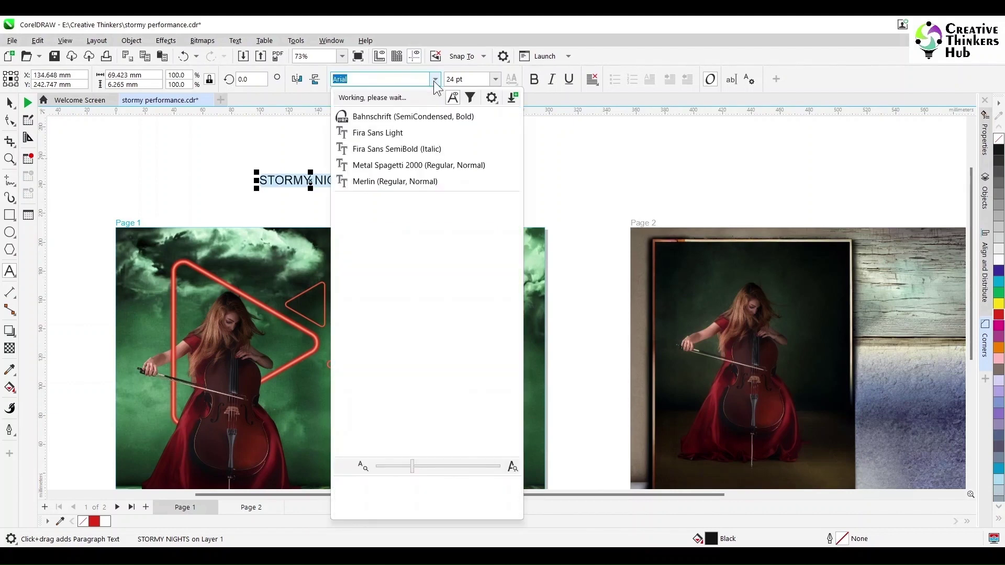
left_click(400, 154)
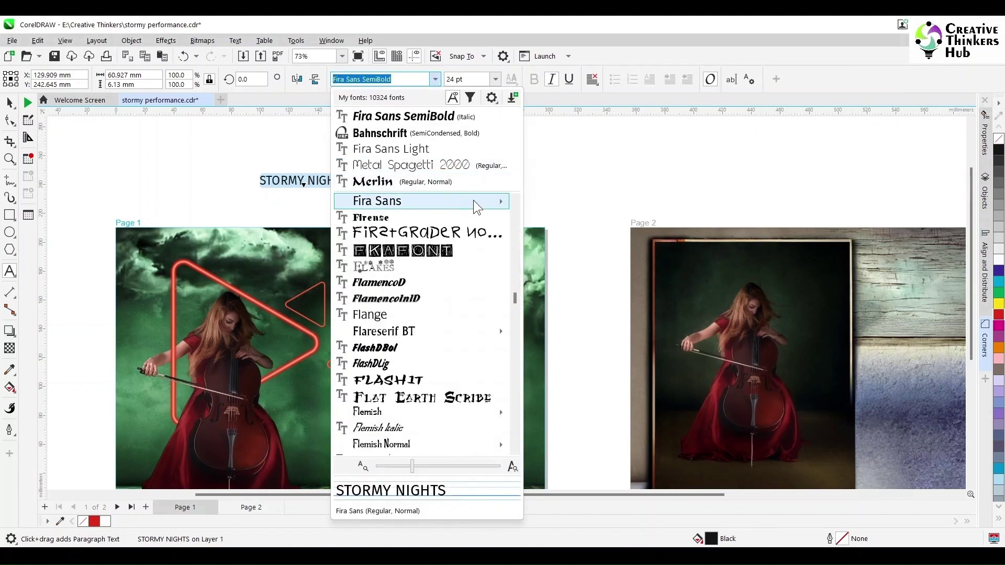
left_click(474, 201)
Set the word STORMY in the title to Fira Sans ExtraBold.
key("Home")
key("ctrl+shift+Right")
left_click(436, 82)
mouse_move(433, 203)
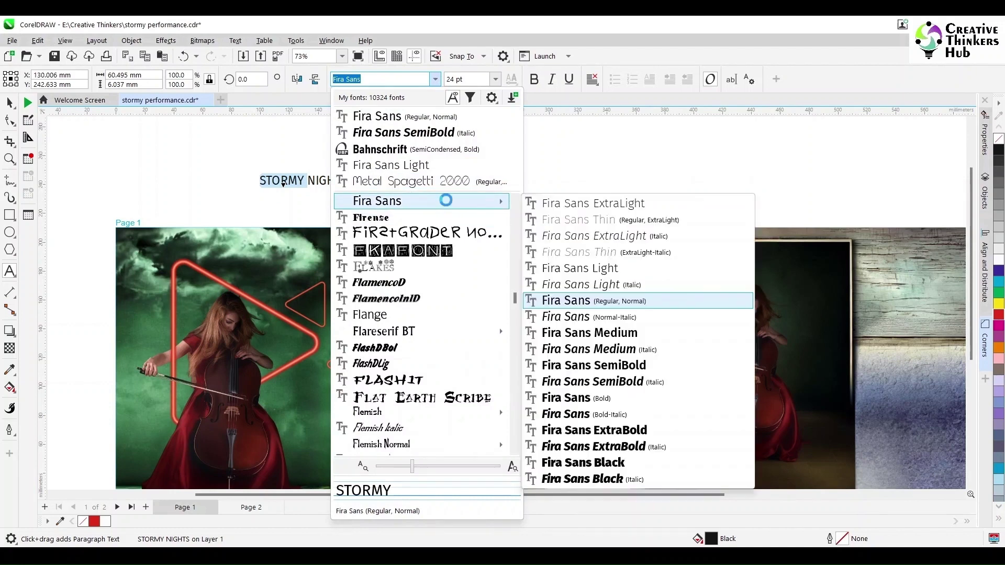
left_click(589, 431)
Move the title onto the upper clouds of page 1, right of the triangles, and enlarge it to about 95 by 10 mm.
left_click(9, 103)
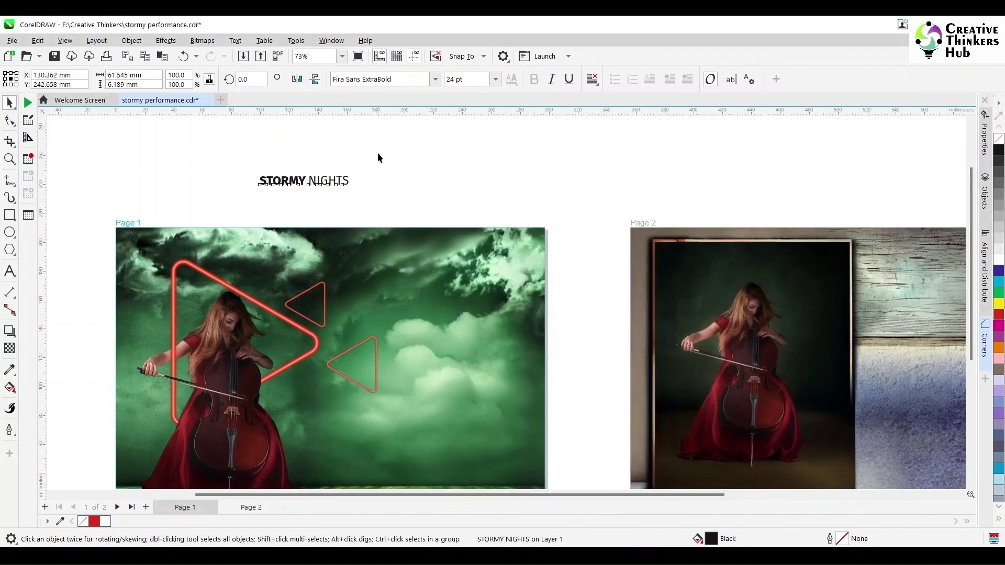
left_click_drag(330, 183, 532, 342)
left_click_drag(503, 293, 489, 300)
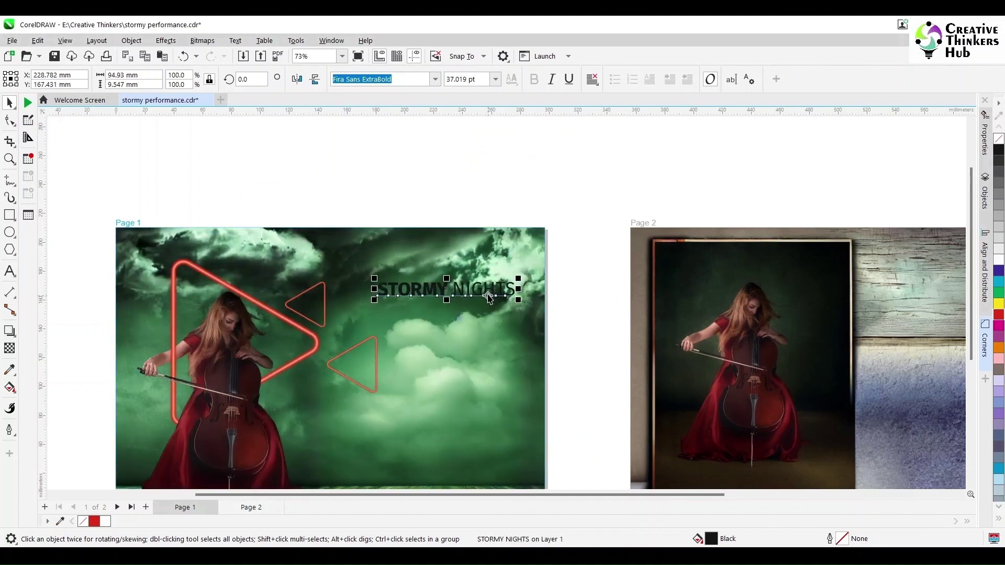
scroll(451, 322, "up", 2)
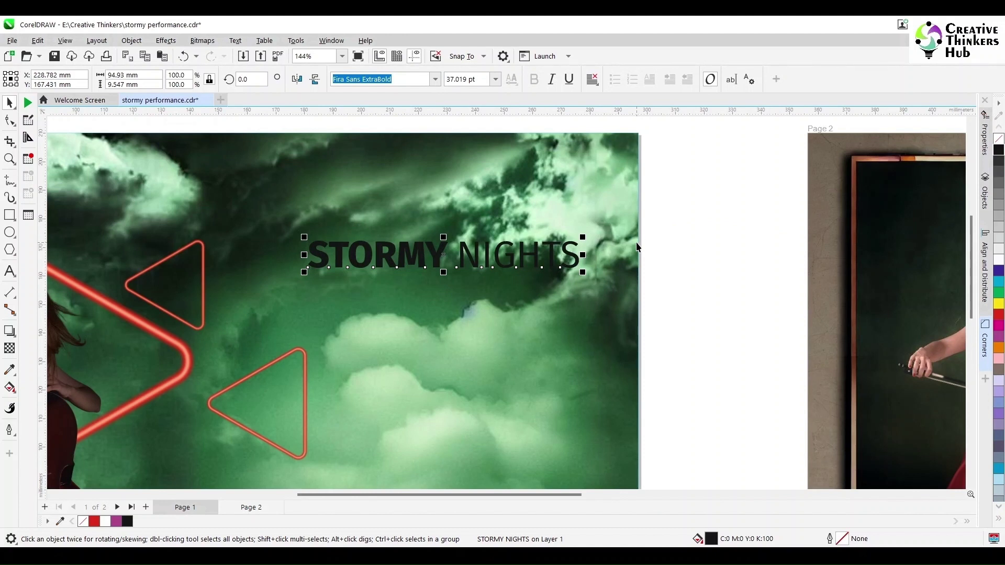
Place a white copy of the STORMY NIGHTS title 0.5 mm up and left of the black original.
key("Left")
left_click(999, 260)
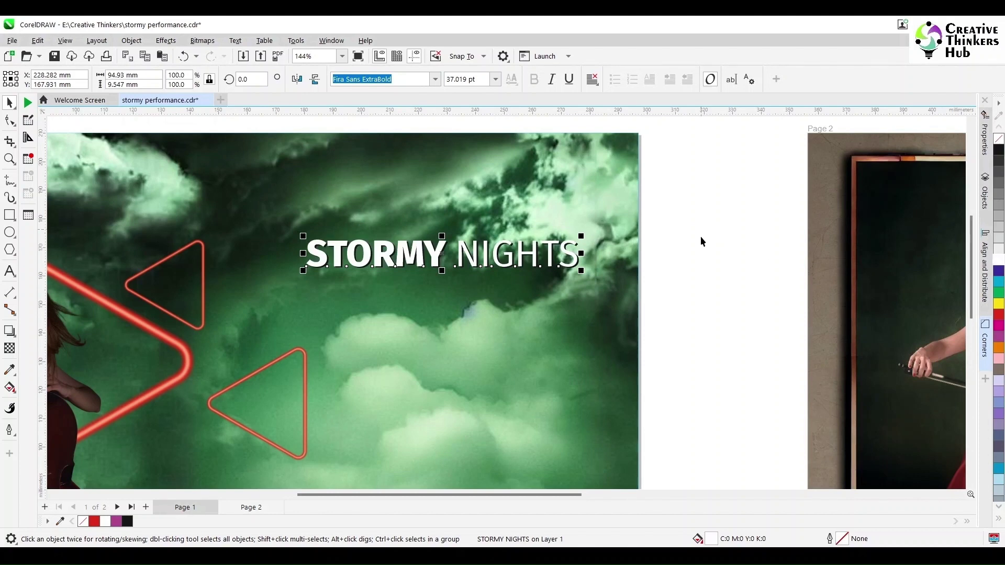
scroll(708, 257, "up", 1)
scroll(678, 272, "up", 2)
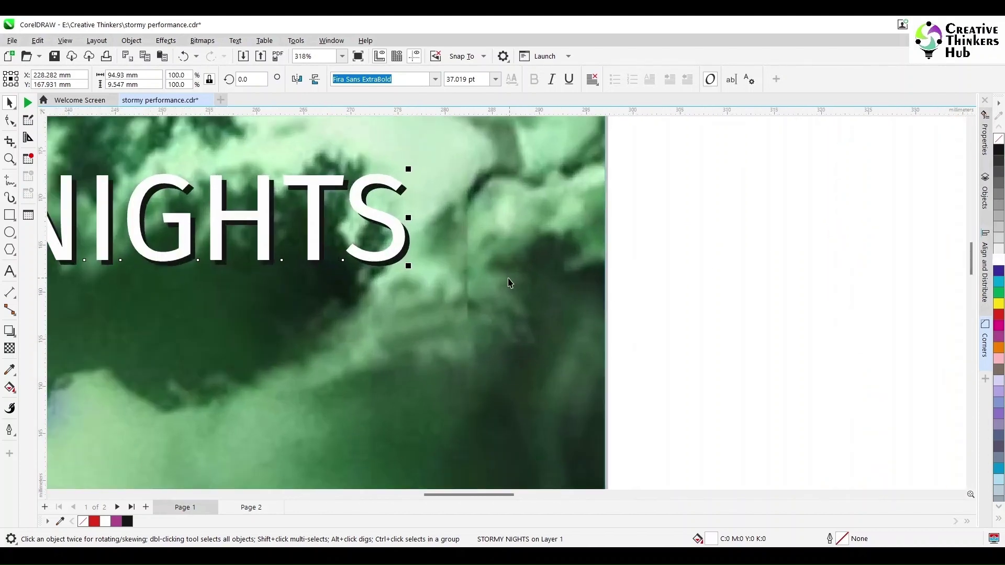
Set the nudge distance to 0.2 mm and centre the white and black titles on each other.
left_click(689, 234)
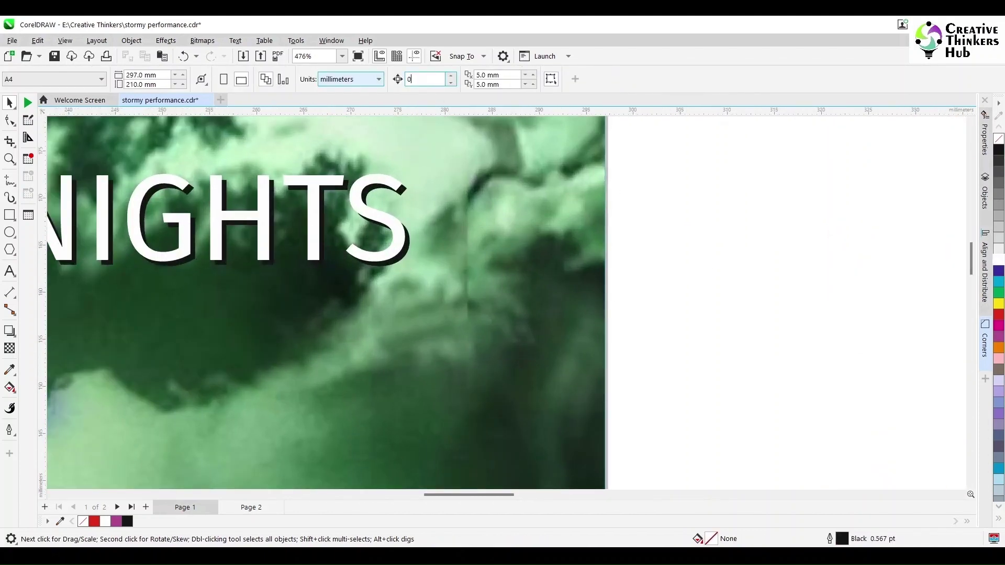
key("Return")
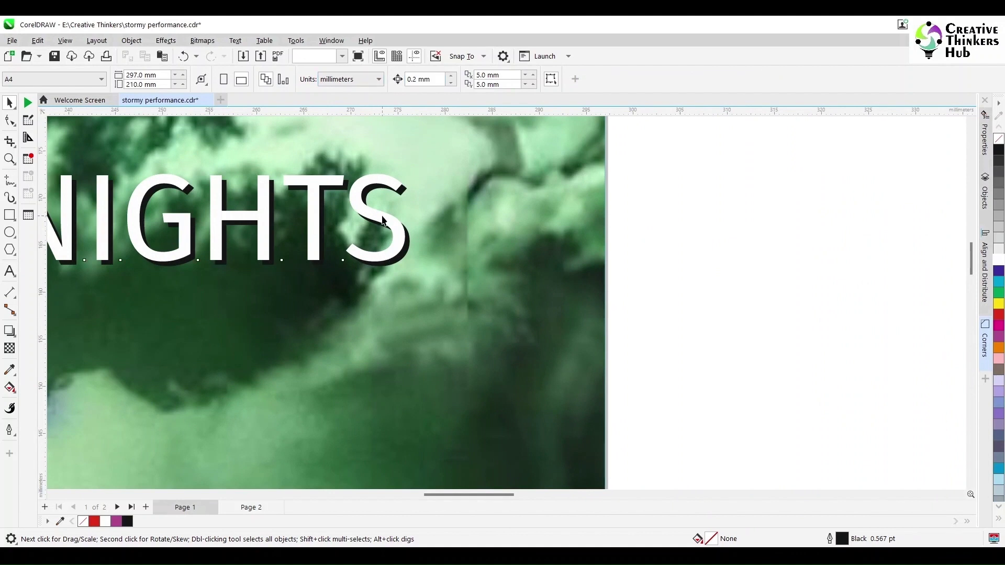
left_click(382, 220)
key("c")
key("e")
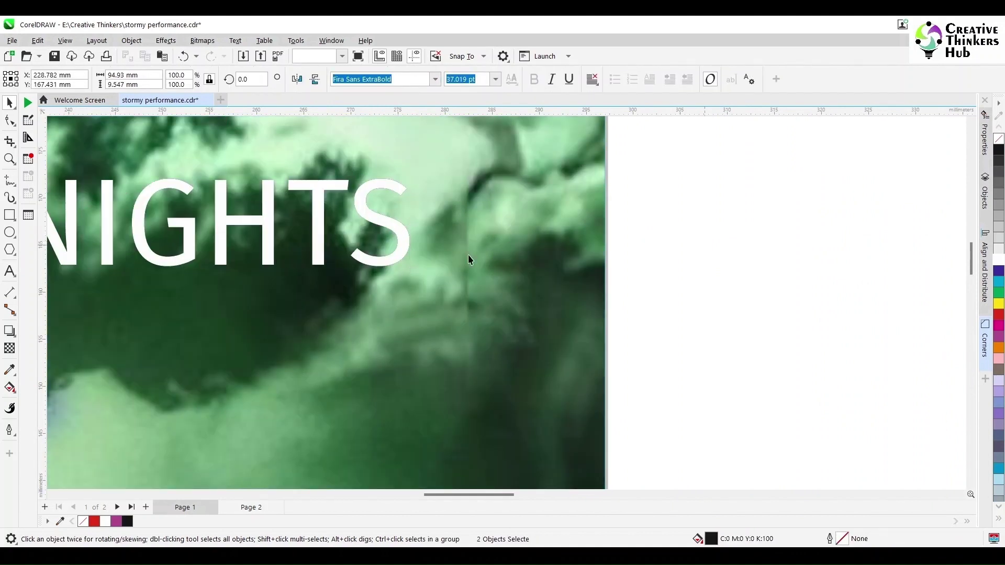
Nudge the white title 0.4 mm up and left so the black copy acts as a thin shadow.
left_click(400, 230)
key("Up")
key("Left")
key("Left")
key("Up")
scroll(477, 316, "down", 3)
scroll(304, 382, "down", 2)
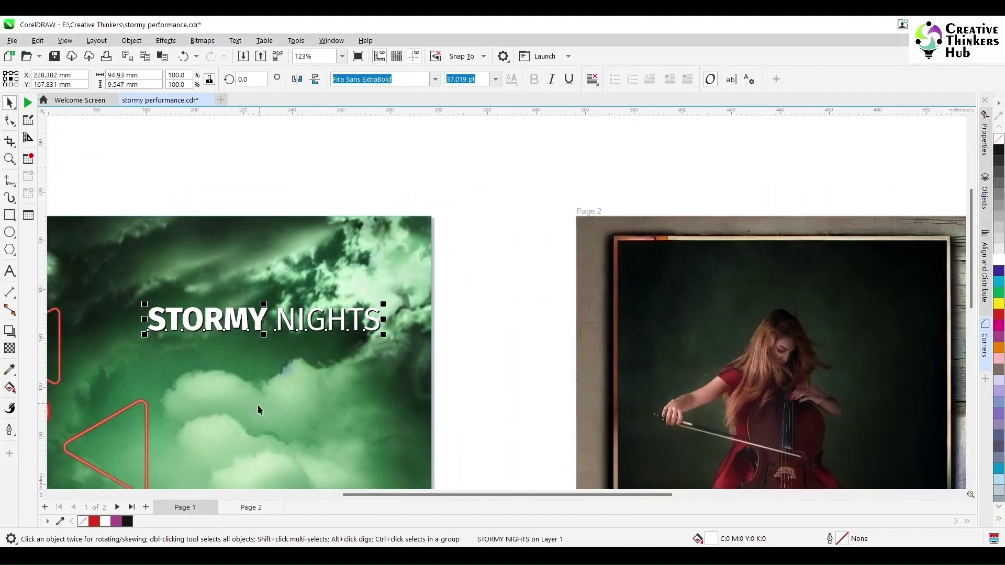
left_click_drag(363, 495, 215, 515)
left_click(909, 358)
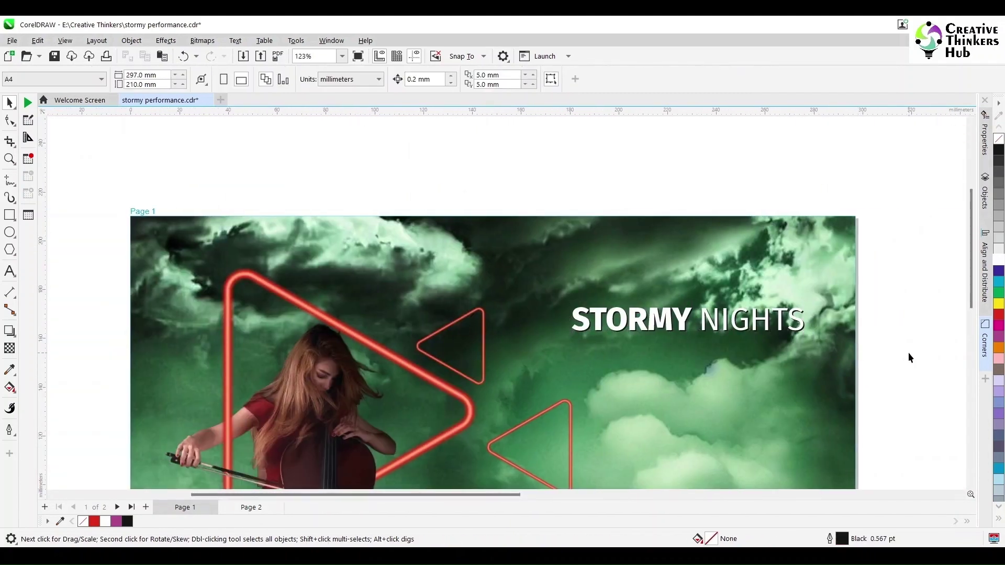
Try a red fill on the front title text and a white fill on its shadow copy.
scroll(888, 325, "down", 2)
left_click_drag(534, 495, 661, 494)
left_click(596, 324)
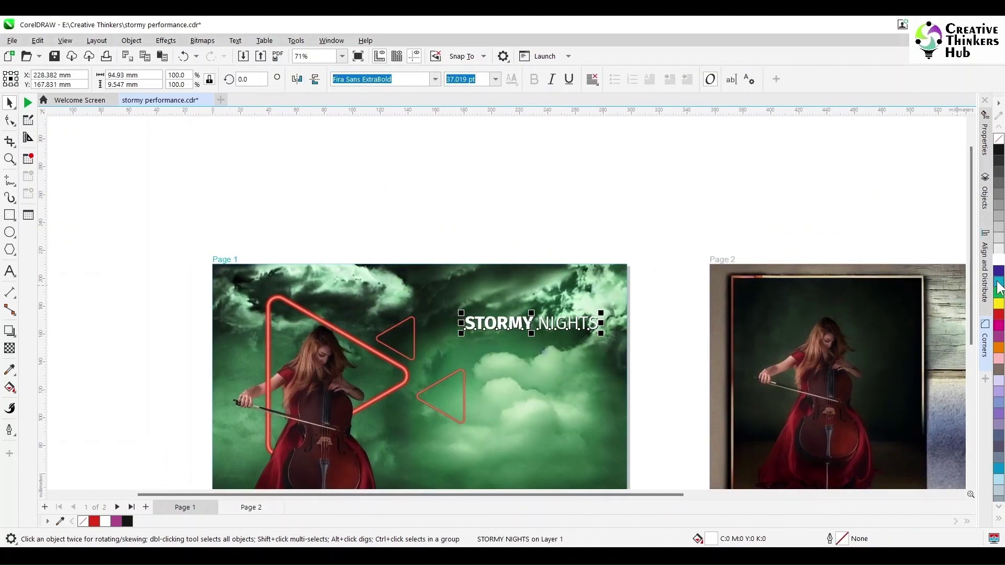
left_click(999, 316)
scroll(652, 324, "up", 3)
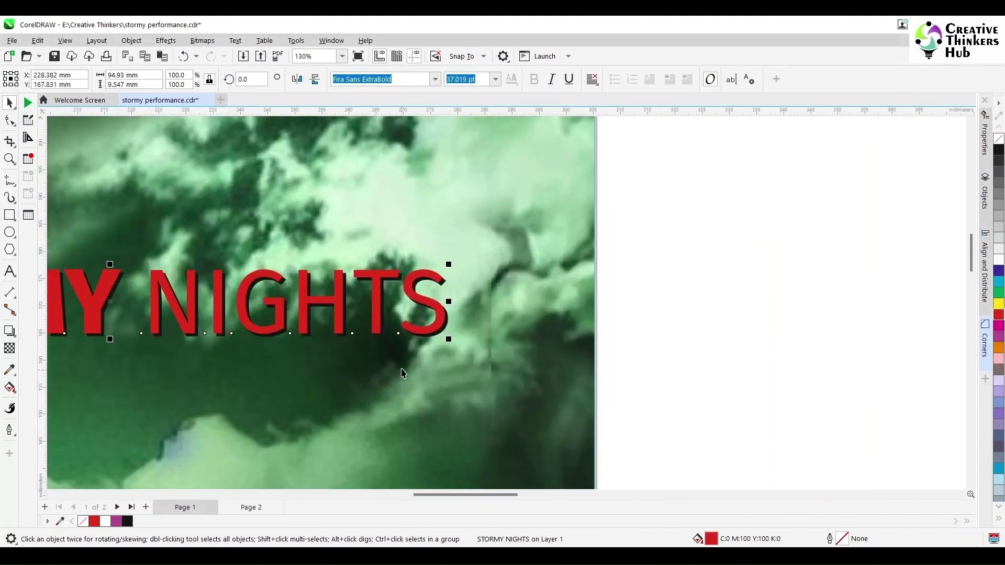
left_click(454, 325)
left_click(999, 260)
scroll(245, 432, "down", 3)
left_click_drag(442, 495, 352, 501)
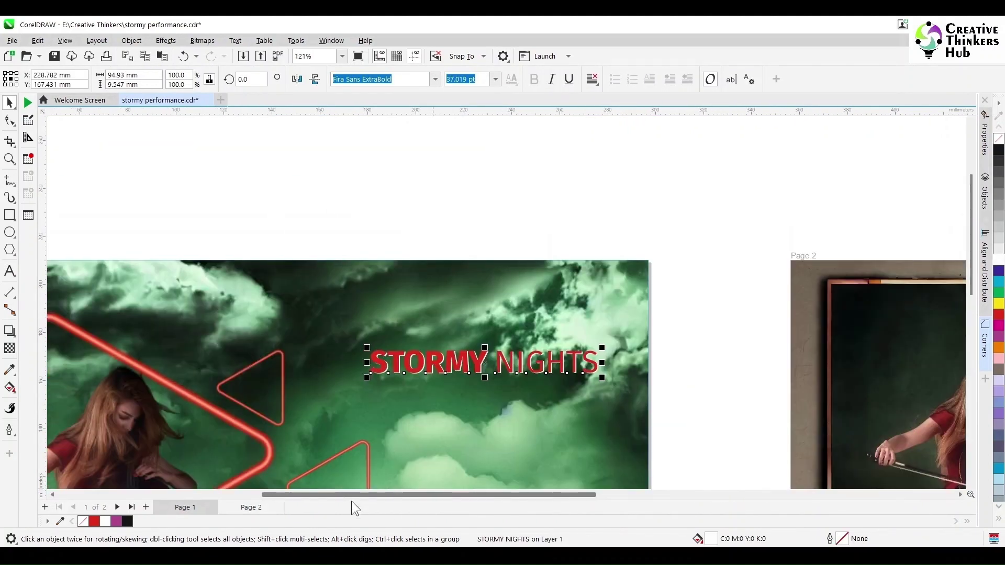
scroll(352, 464, "down", 2)
scroll(375, 453, "down", 1)
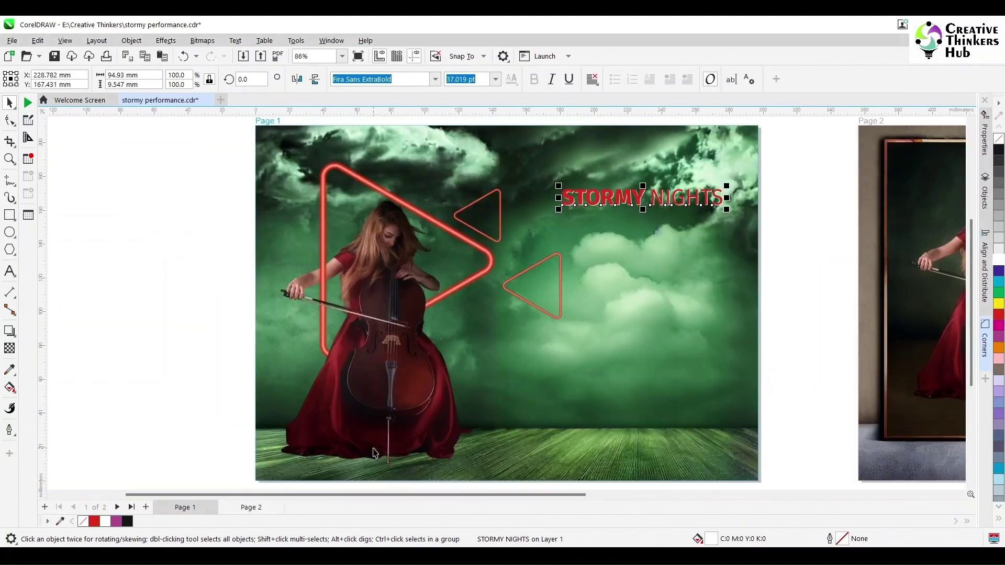
left_click(786, 278)
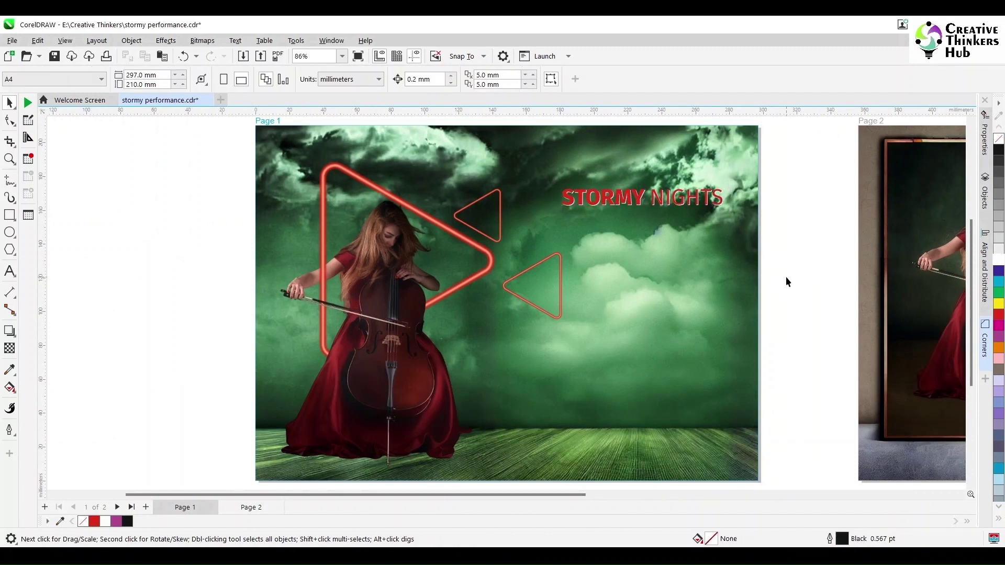
Fill the page 1 PowerClip frame red and fade the background picture inside with a linear transparency from the centre to the right edge.
left_click(705, 291)
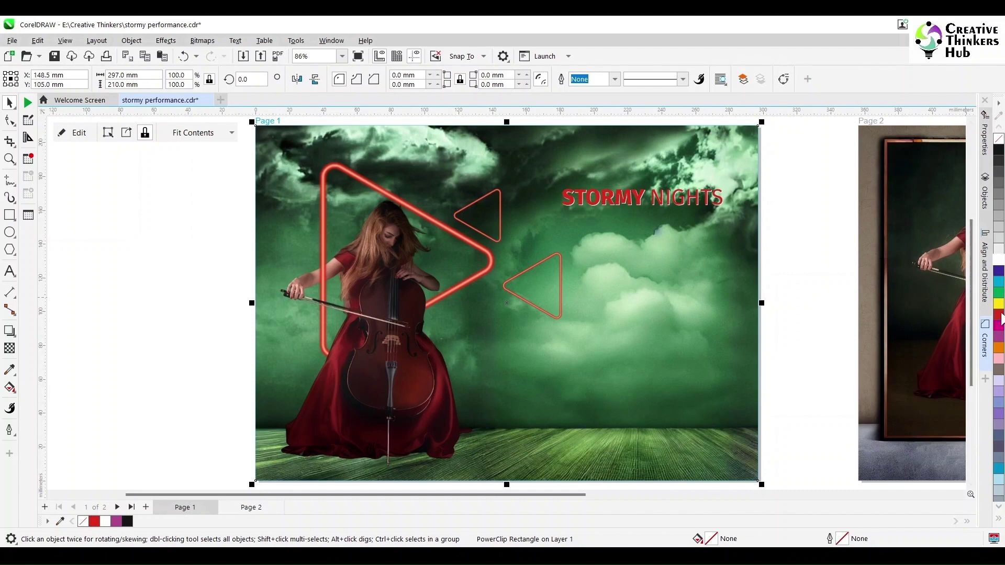
left_click(738, 299)
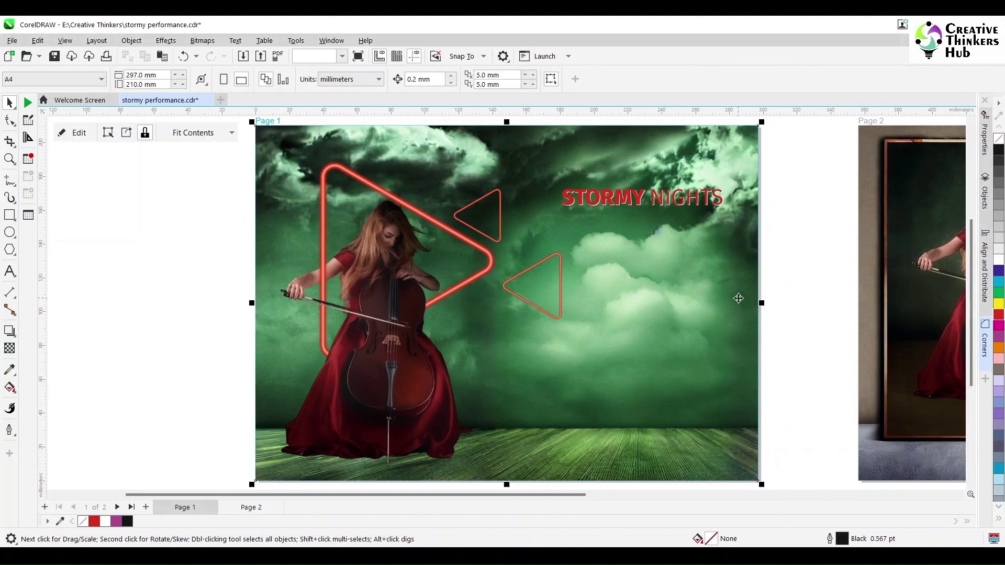
left_click(9, 348)
left_click_drag(566, 485, 754, 481)
left_click_drag(565, 481, 501, 481)
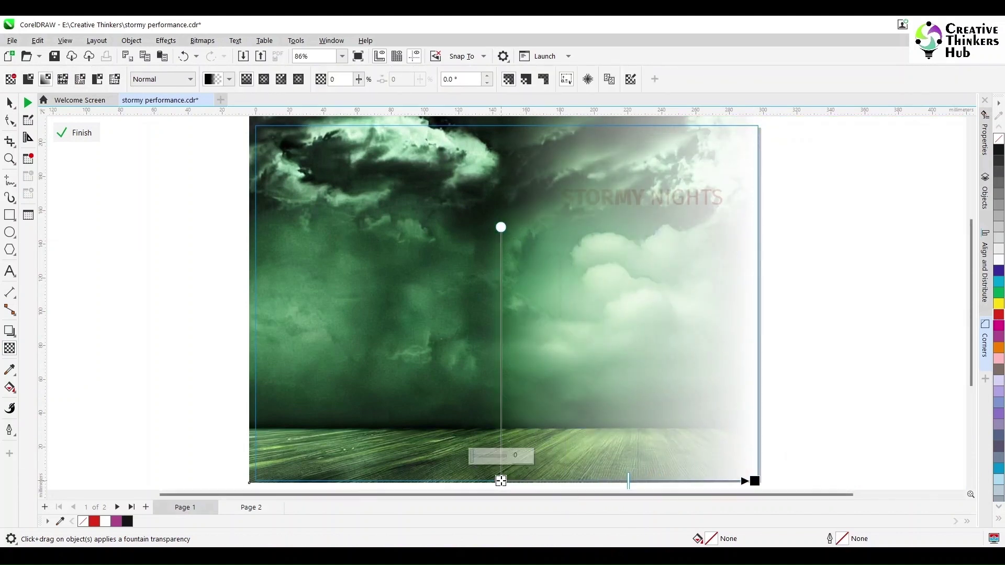
left_click(65, 132)
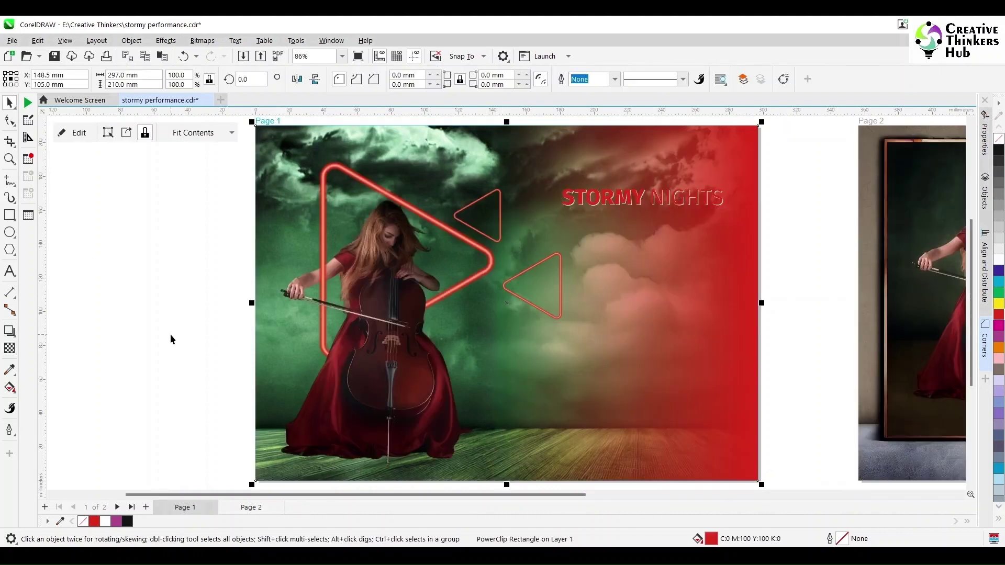
scroll(171, 339, "down", 1)
scroll(188, 335, "up", 1)
left_click(188, 335)
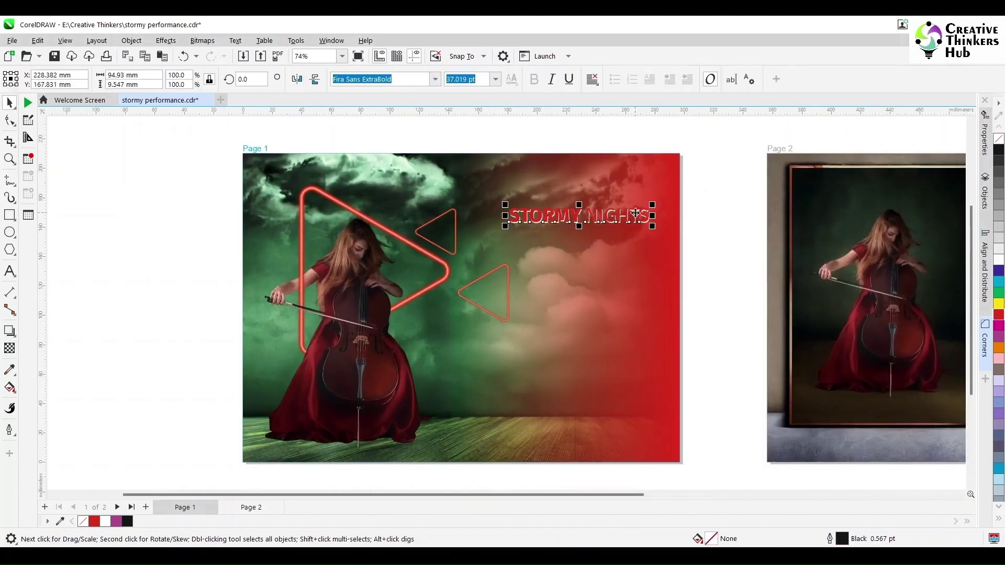
Fill the front STORMY NIGHTS title white and its shadow copy black.
left_click(707, 228)
scroll(696, 229, "up", 1)
scroll(695, 229, "up", 2)
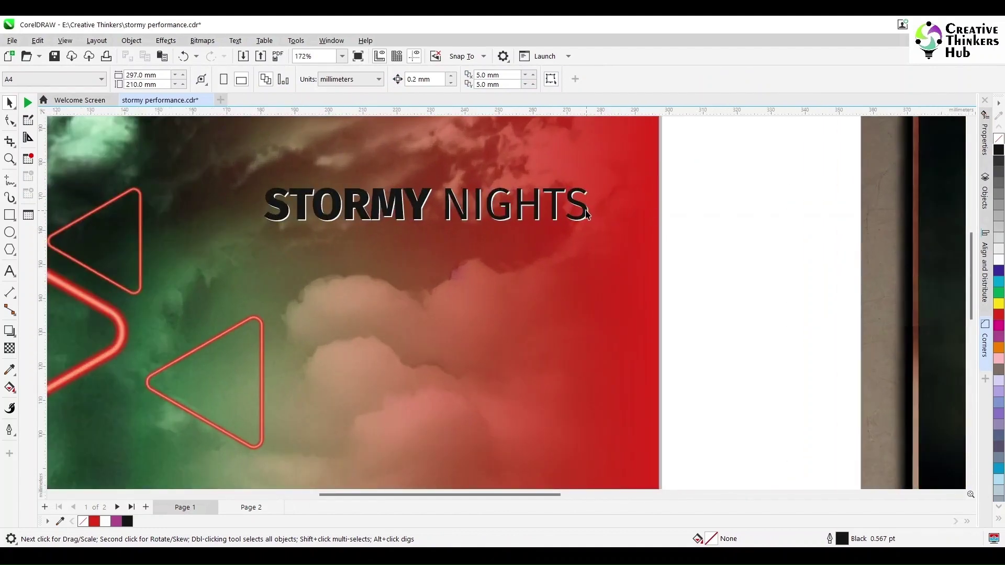
scroll(588, 204, "up", 2)
left_click(585, 200)
left_click(999, 262)
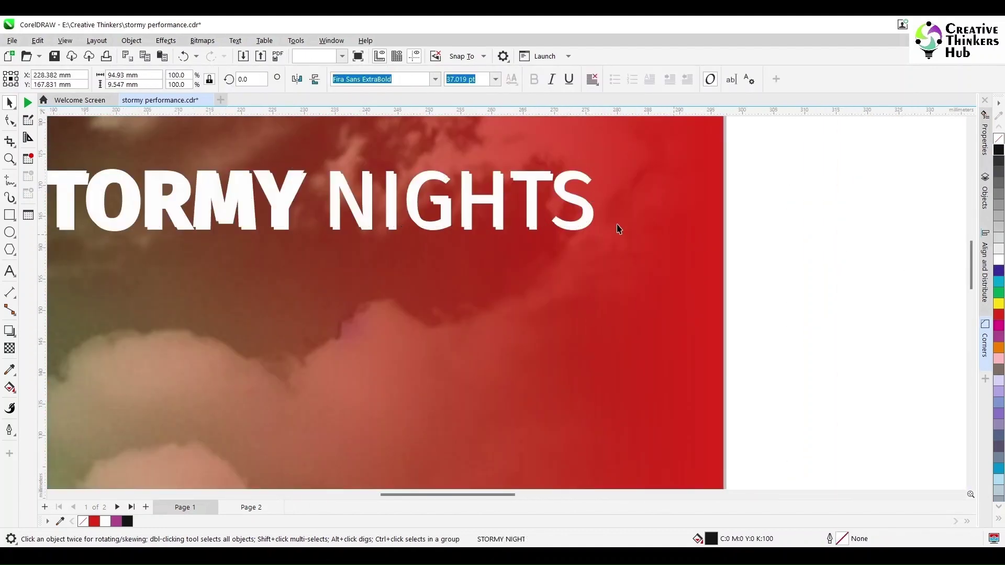
left_click(597, 222)
left_click(594, 220)
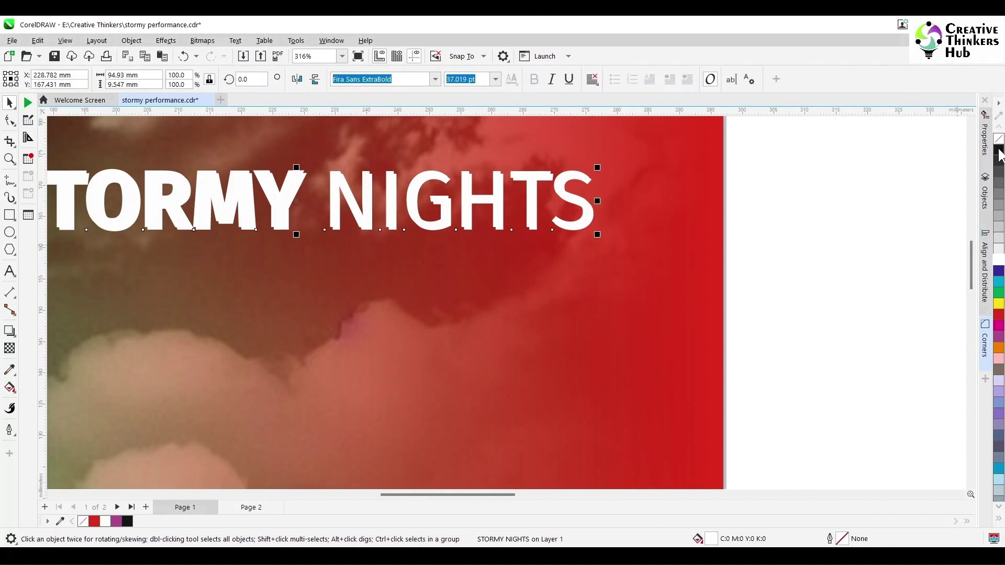
scroll(729, 274, "down", 5)
scroll(967, 260, "down", 1)
left_click_drag(967, 260, 972, 298)
Sample a dark maroon (#360909) with the eyedropper and apply it as the fill of the PowerClip frame.
left_click(547, 388)
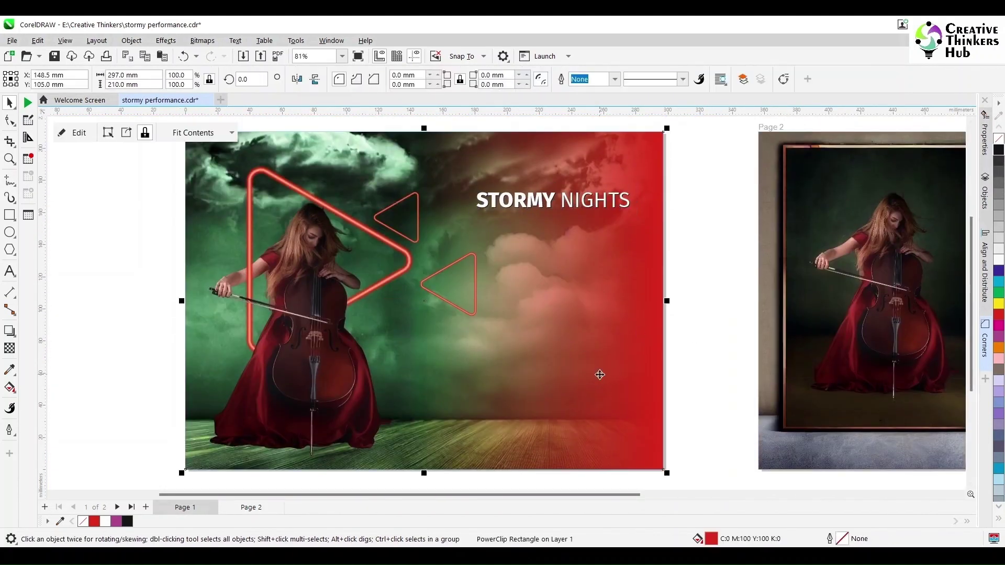
left_click(9, 370)
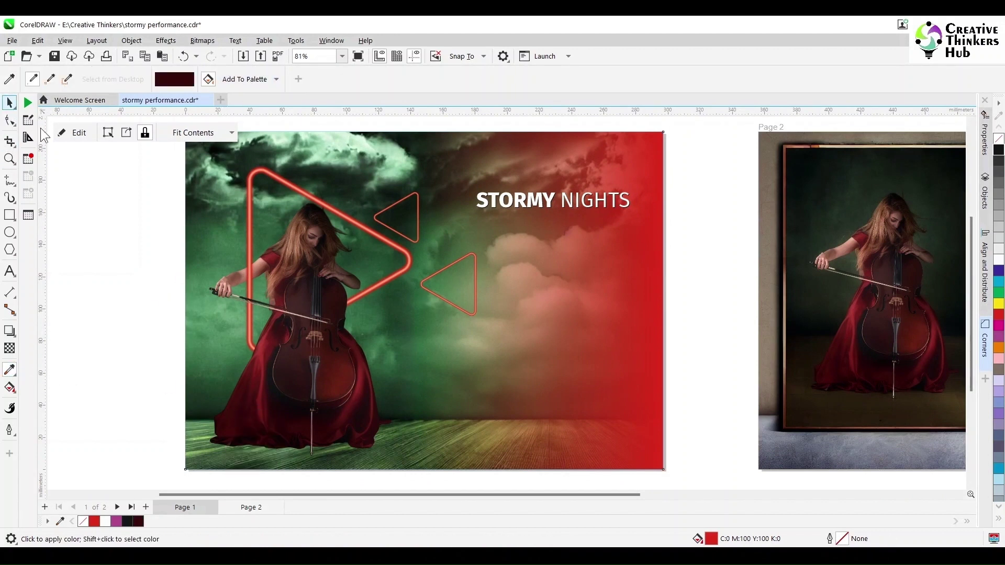
left_click(9, 102)
left_click(137, 522)
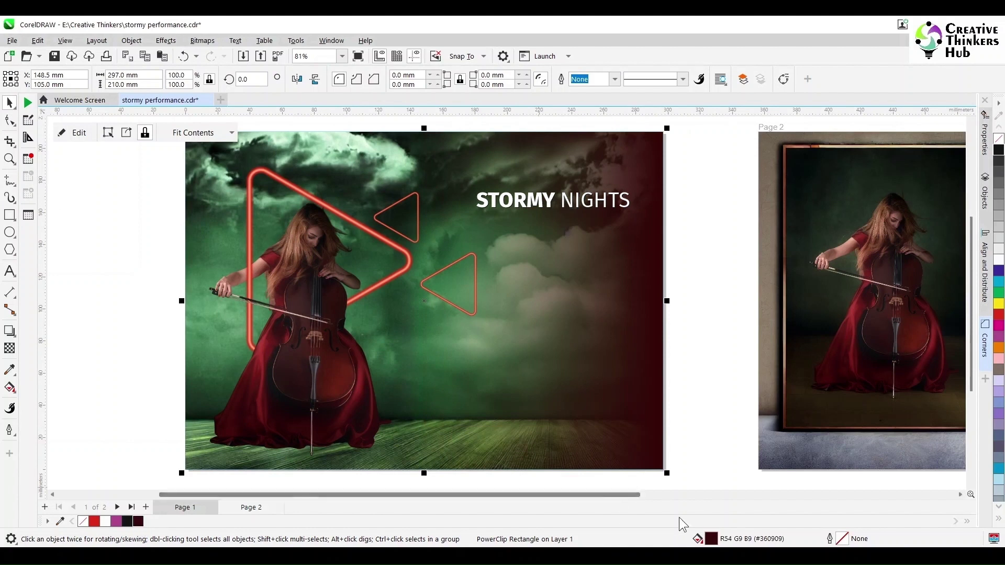
Open the PowerClip frame's uniform fill for editing and switch its colour model to CMYK.
double_click(713, 539)
left_click(345, 166)
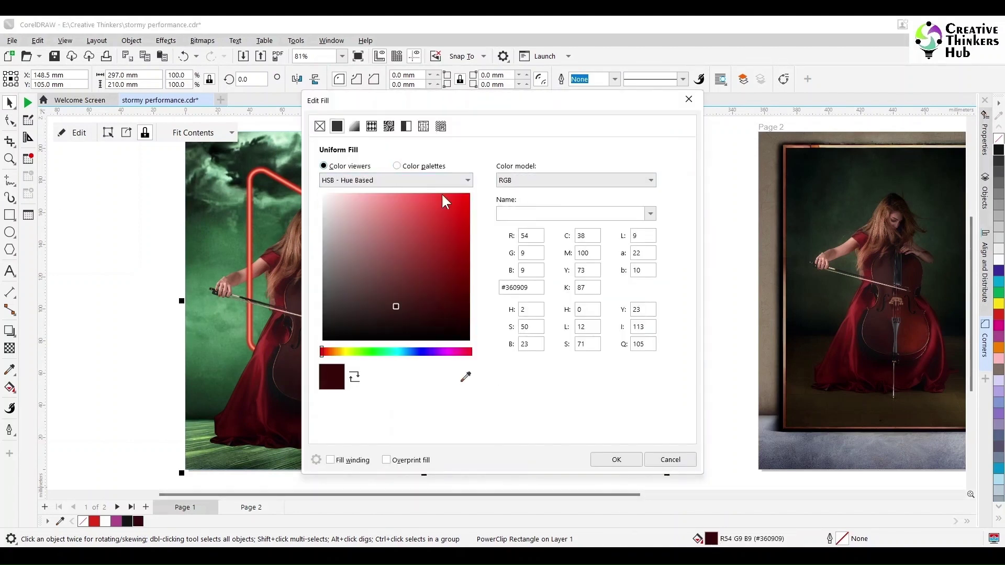
key("Tab")
left_click_drag(497, 102, 858, 113)
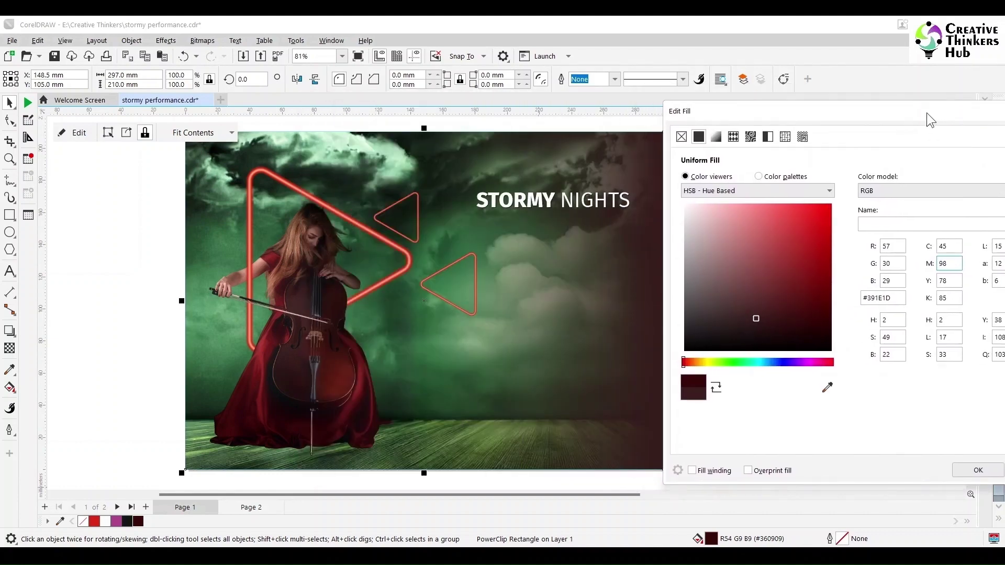
left_click(846, 166)
left_click(838, 187)
Set the PowerClip frame's fill to C40 M100 Y75 K80 and apply it.
double_click(870, 222)
key("Tab")
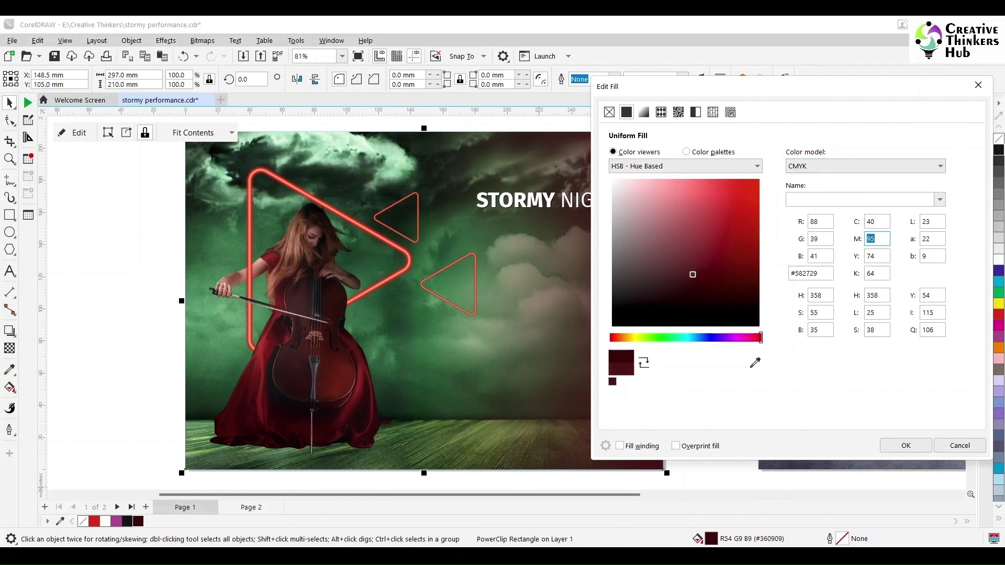
type("100")
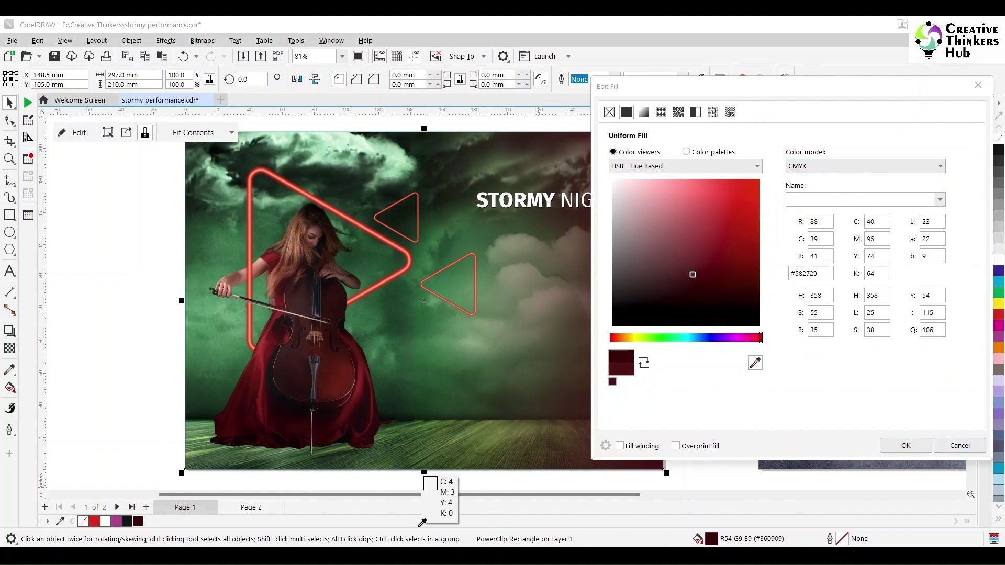
key("Tab")
type("40")
key("Tab")
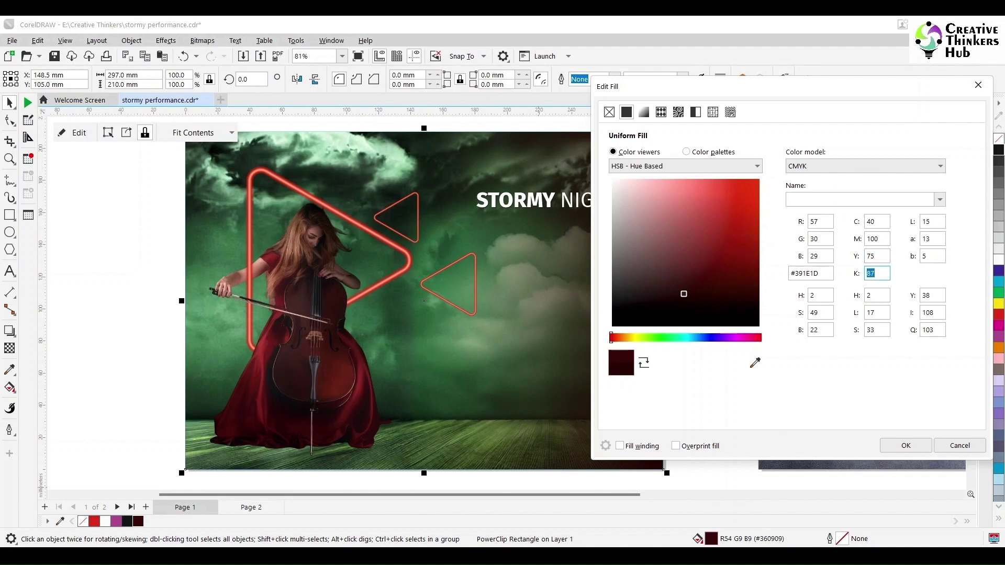
key("Tab")
left_click_drag(779, 93, 832, 107)
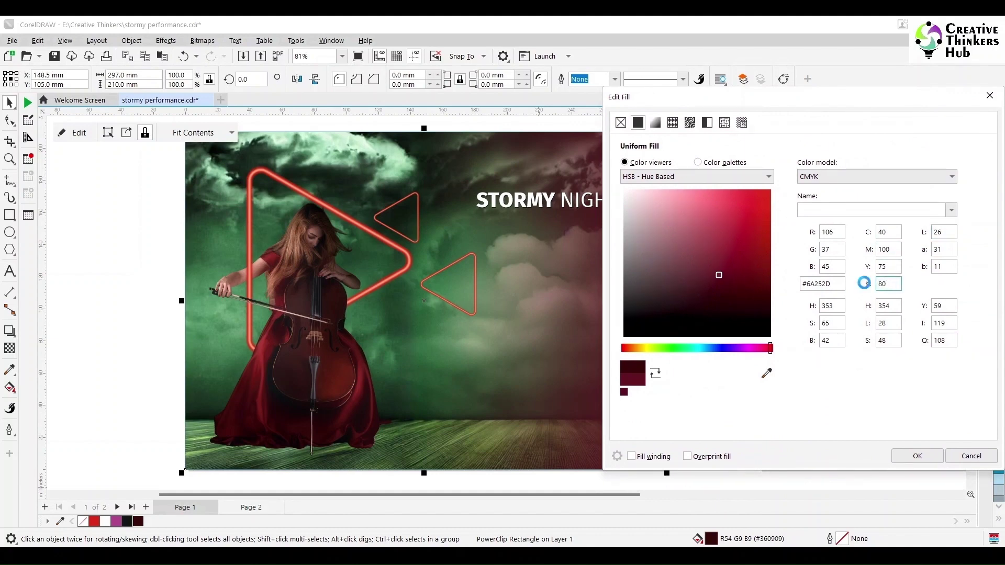
type("80")
key("Tab")
mouse_move(820, 112)
left_mouse_down()
mouse_move(388, 225)
mouse_move(819, 98)
left_mouse_up()
left_click(910, 443)
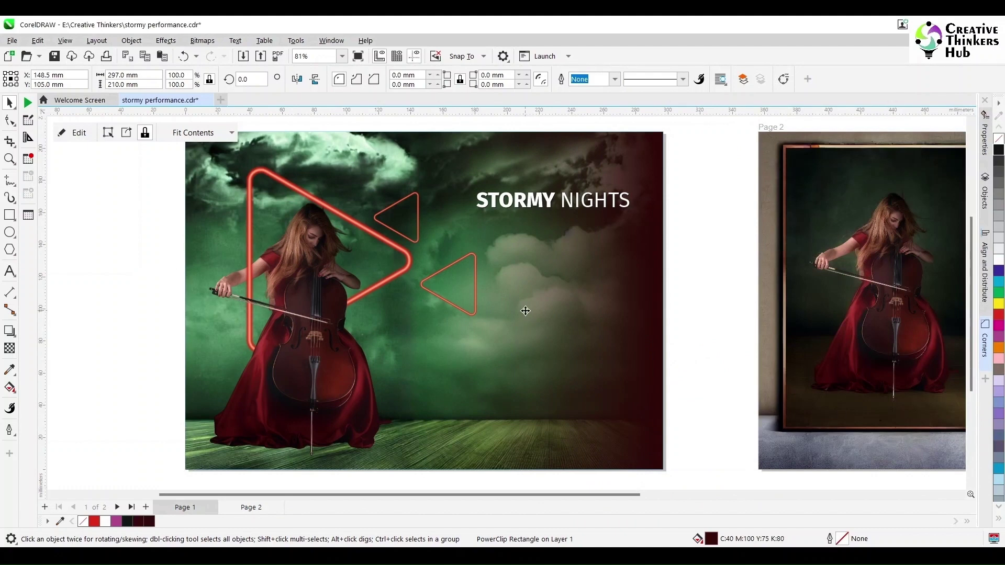
Move the lower small triangle down beside the cello and the upper one slightly right, away from the large triangle.
left_click_drag(451, 289, 380, 326)
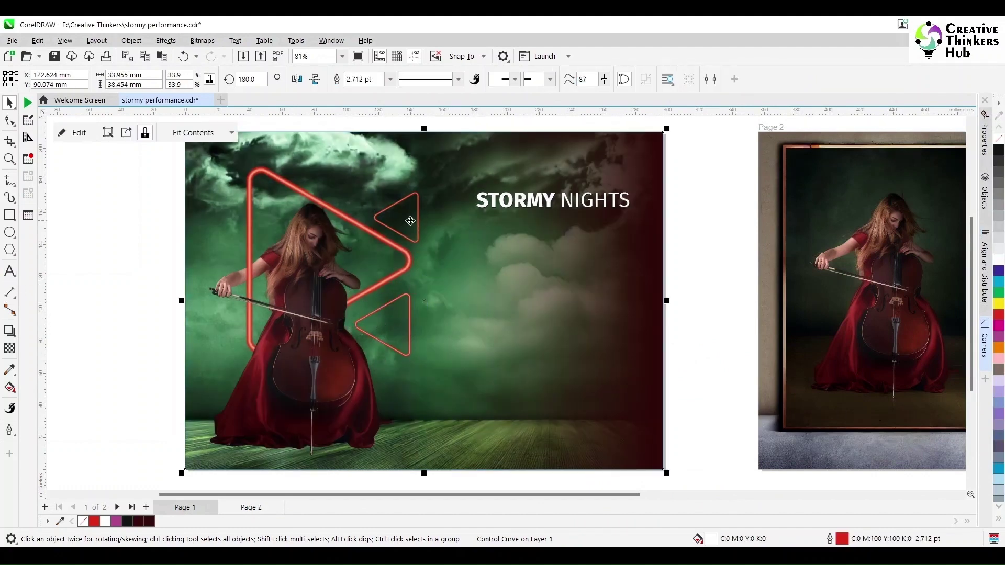
left_click_drag(395, 218, 421, 227)
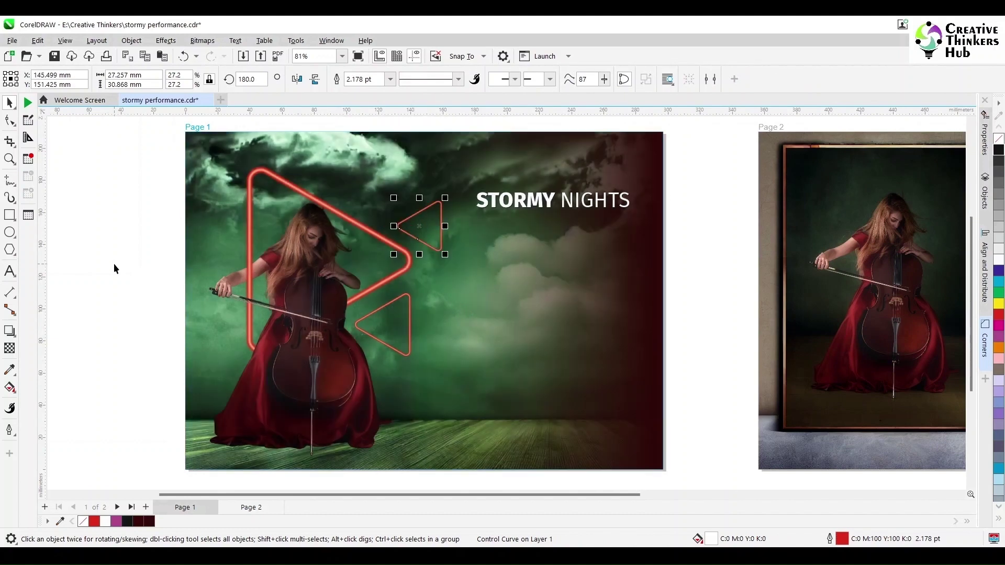
left_click(114, 264)
key("F8")
left_click(9, 102)
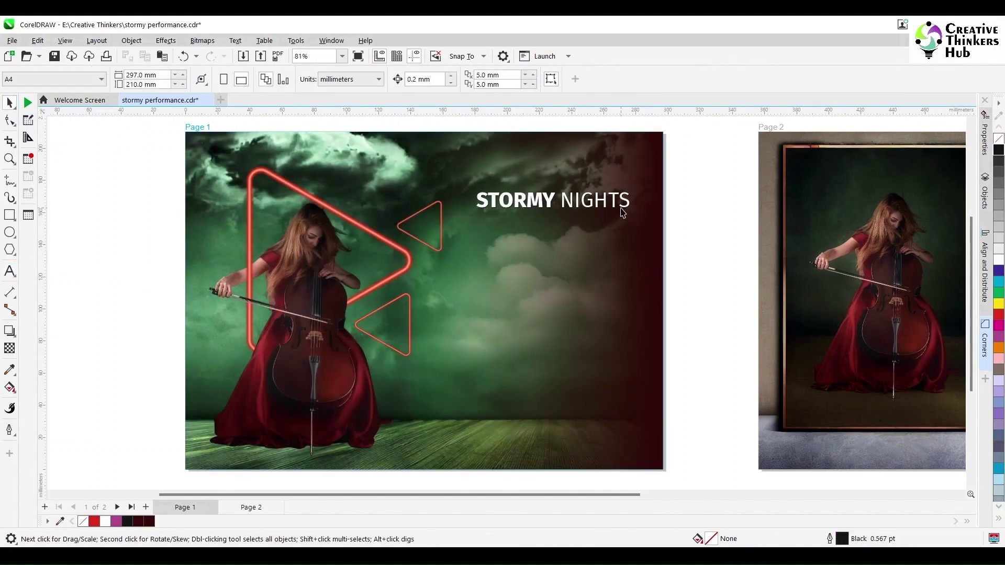
Place a copy of the white STORMY NIGHTS title directly below the original.
left_click(622, 207)
left_click(692, 183)
left_click_drag(628, 202, 625, 237)
scroll(702, 205, "up", 2)
Replace the wording of the copied title with "August 23, 2023" in Fira Sans.
key("F8")
left_click(534, 244)
left_click_drag(302, 228, 479, 227)
type("E")
key("ctrl+a")
type("August")
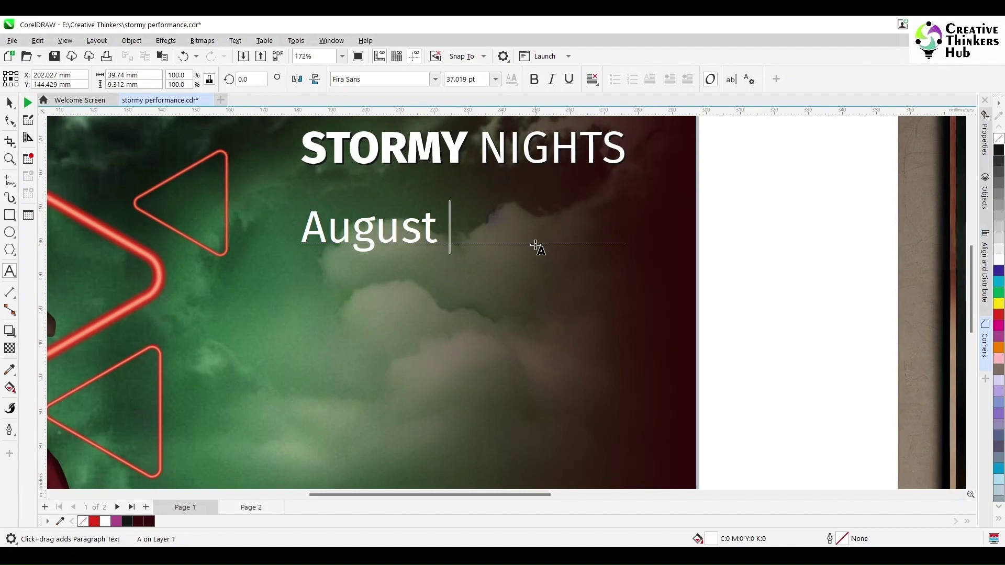
type(" 23, 2023")
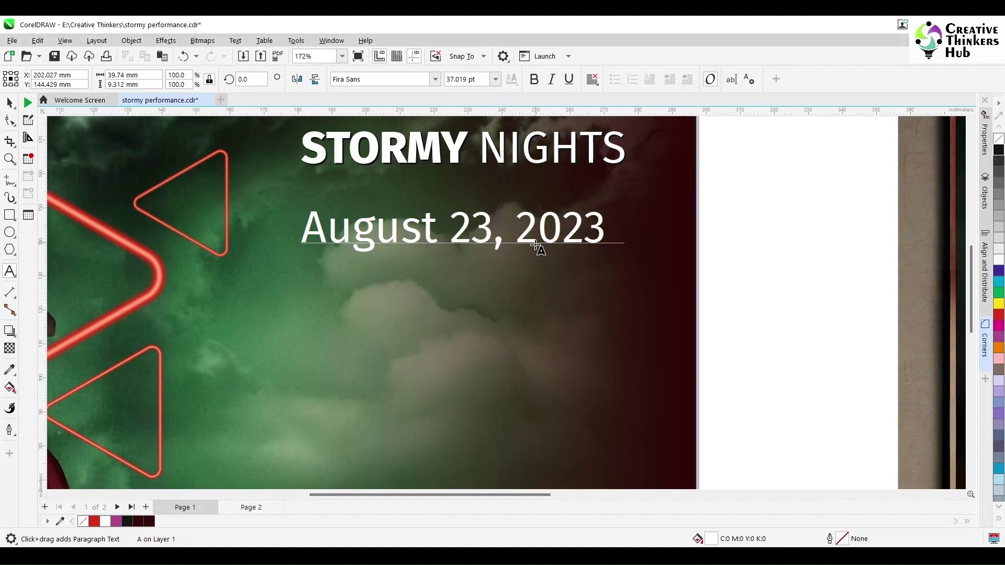
Add a second line reading "Town Hall, Mumbai" under the event date.
key("Return")
type("Town Ha")
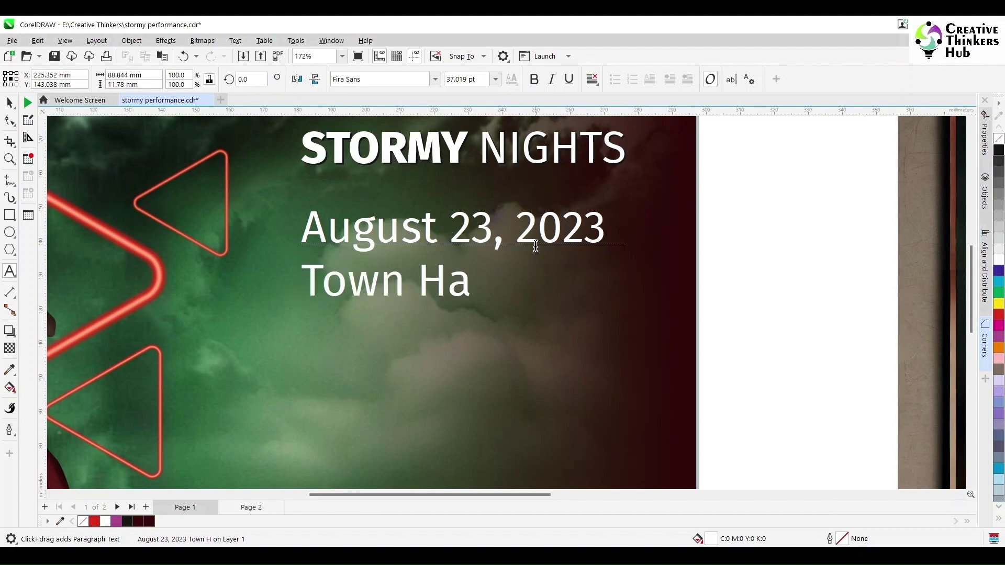
type("ll, INDIA")
key("Escape")
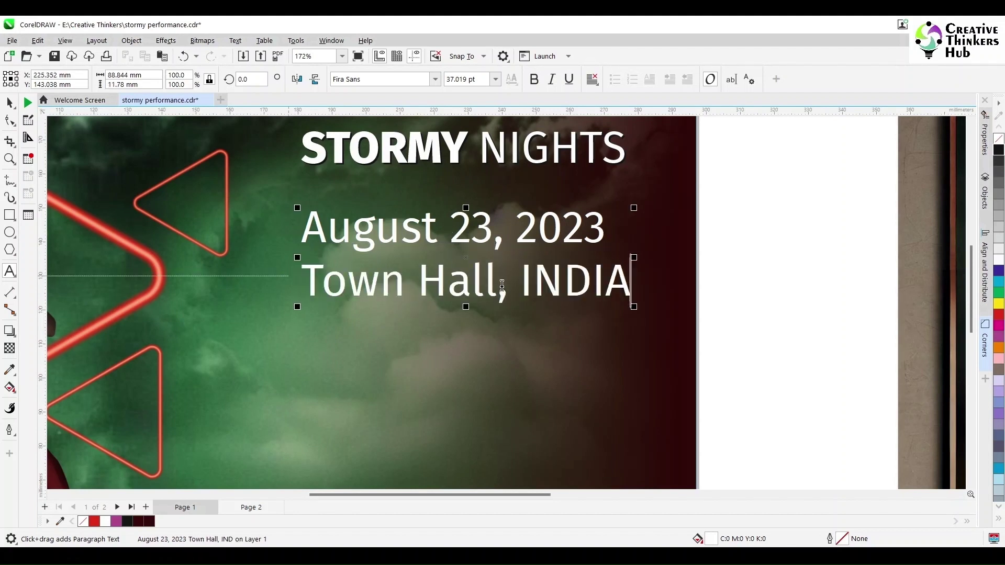
key("ctrl+shift+Left")
type("Mumbai")
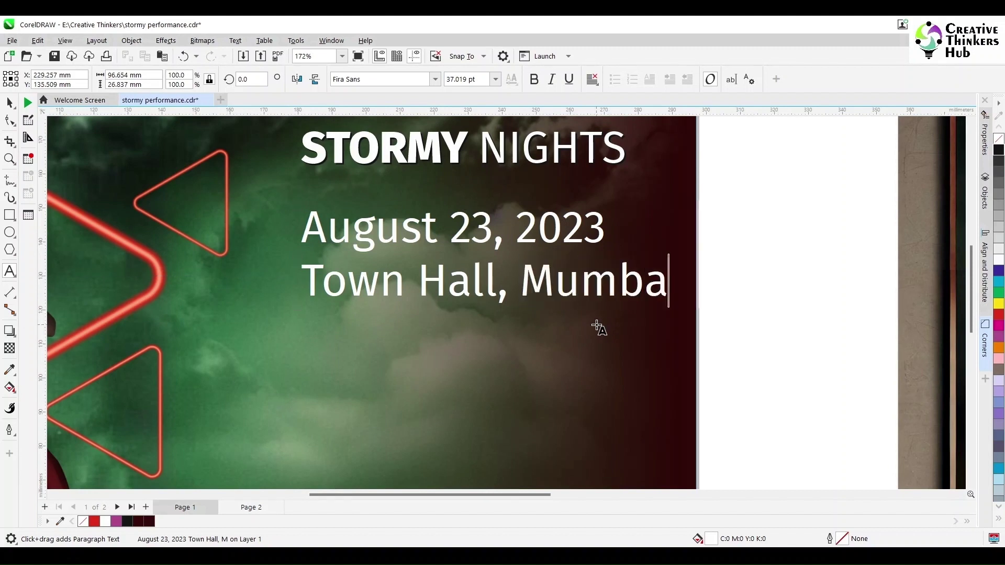
Centre-align the date and venue text and centre the block beneath the STORMY NIGHTS title.
left_click(10, 102)
left_click(592, 79)
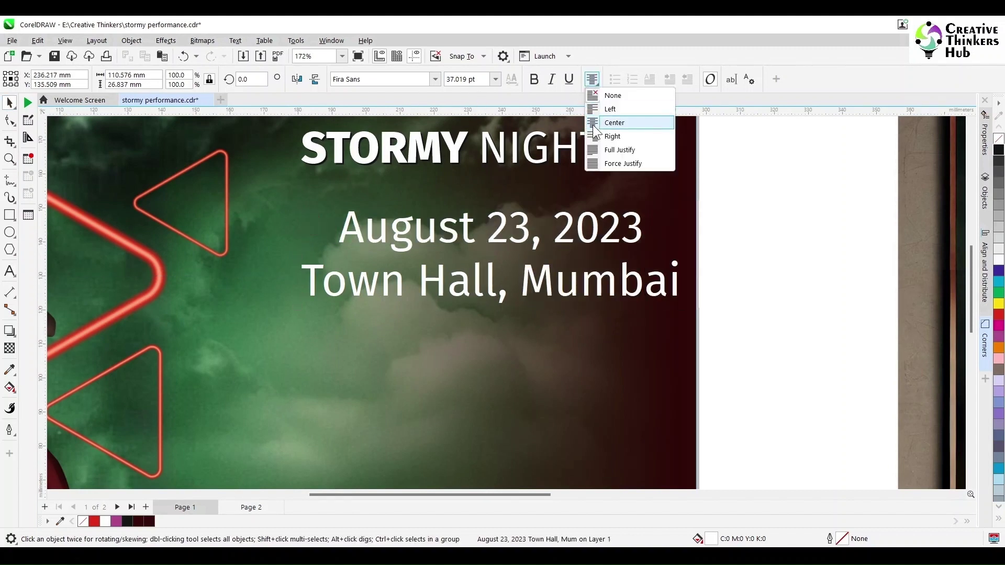
left_click(610, 121)
left_click(773, 202)
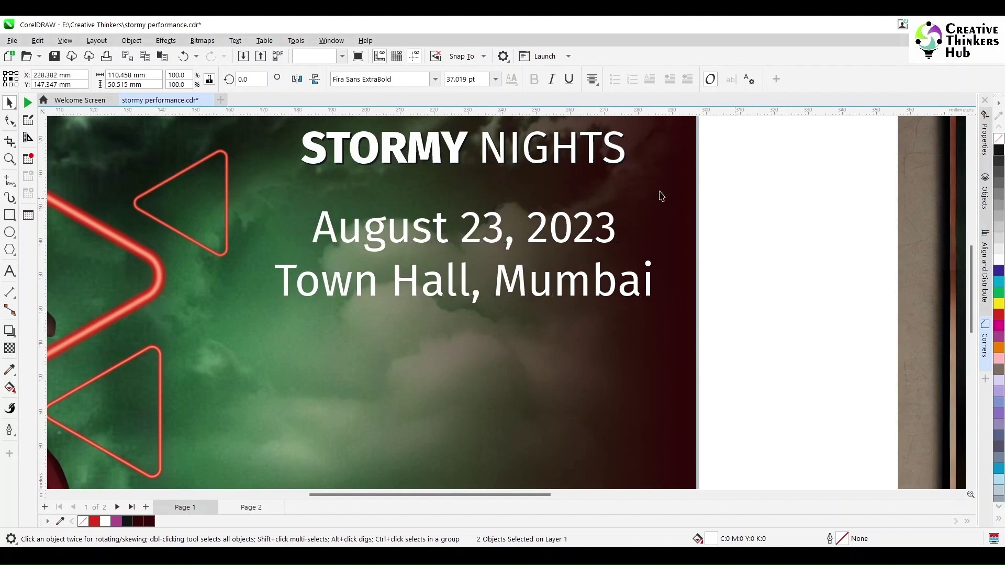
scroll(623, 157, "up", 3)
scroll(700, 197, "down", 2)
left_click(626, 181)
left_click(624, 267, "shift")
scroll(624, 267, "down", 2)
left_click_drag(971, 277, 971, 324)
left_click(726, 305)
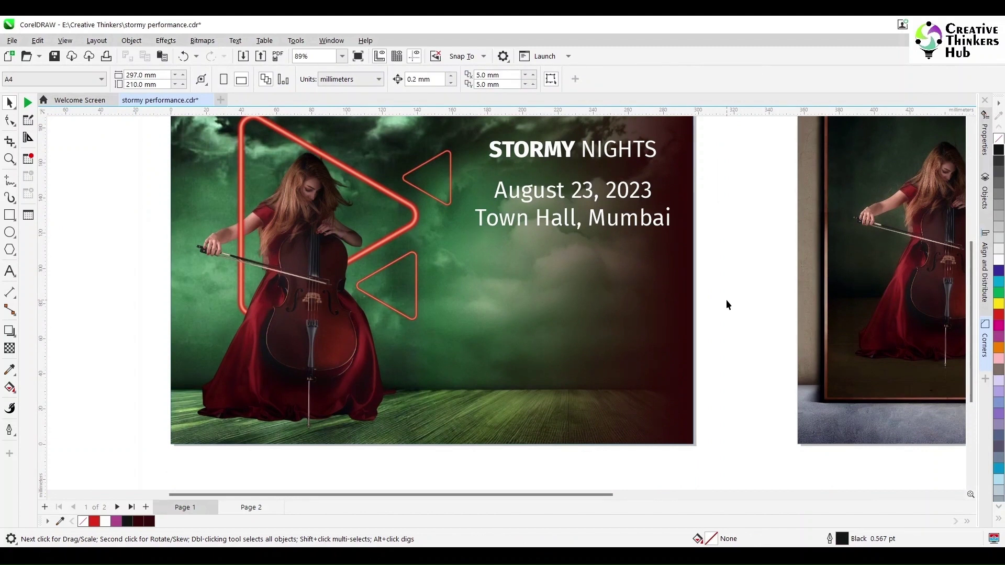
Place a copy of the STORMY NIGHTS title below the date and venue text.
left_click(10, 271)
left_click(10, 103)
left_click(561, 148)
left_click_drag(561, 149, 568, 286)
Set the font size of the title, the date and venue text, and the title copy to 36 pt.
left_click_drag(729, 234, 384, 115)
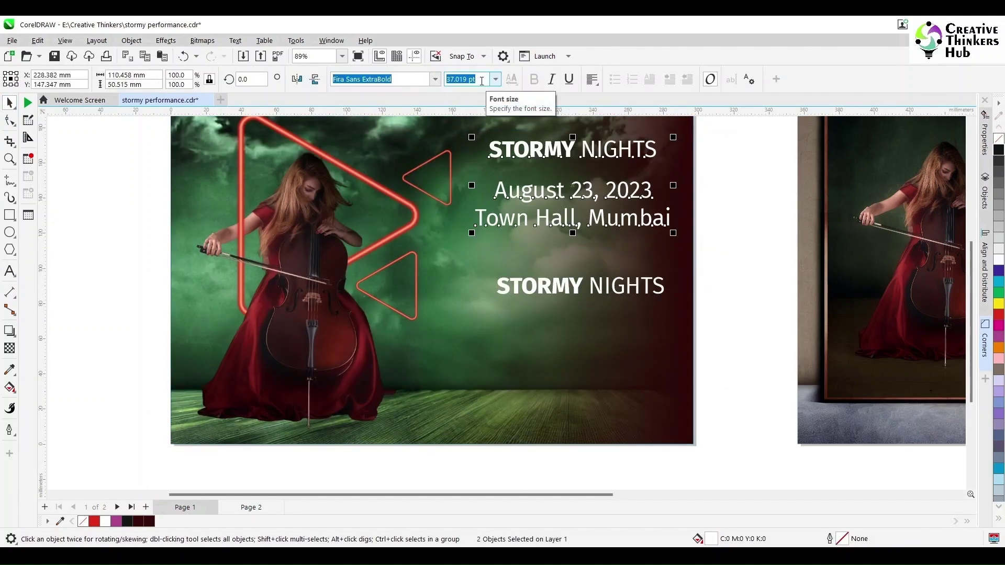
type("36")
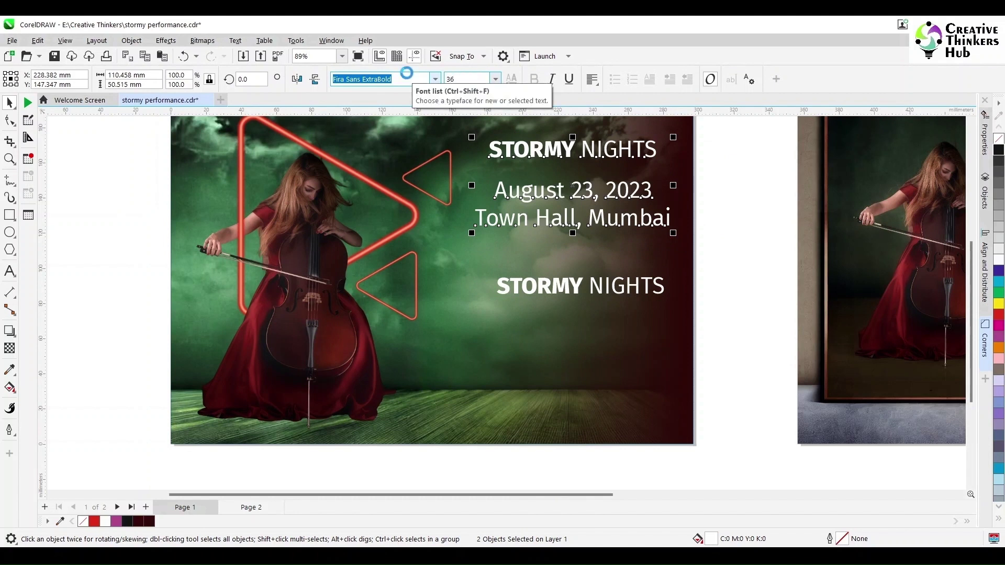
key("Return")
key("Tab")
type("36")
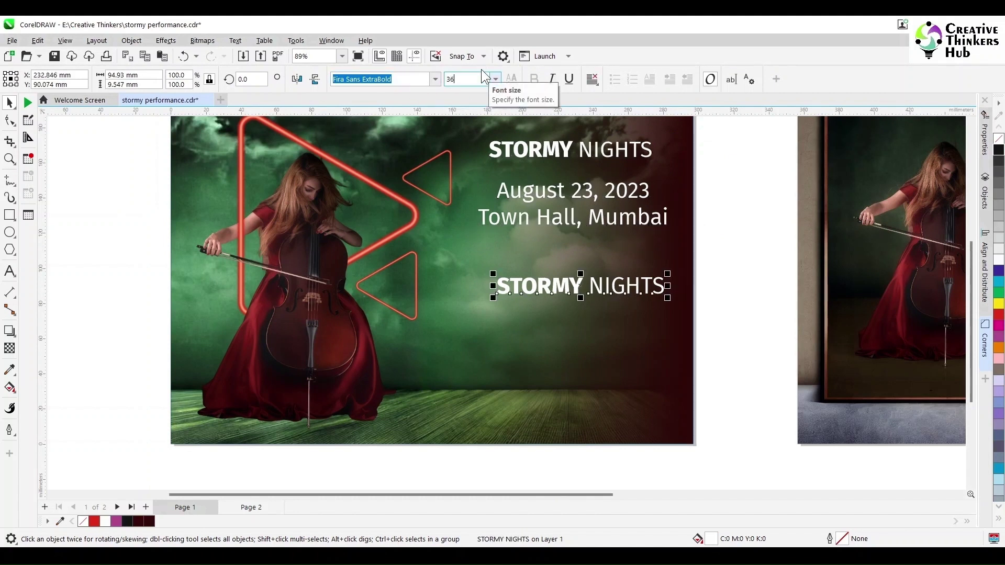
key("Return")
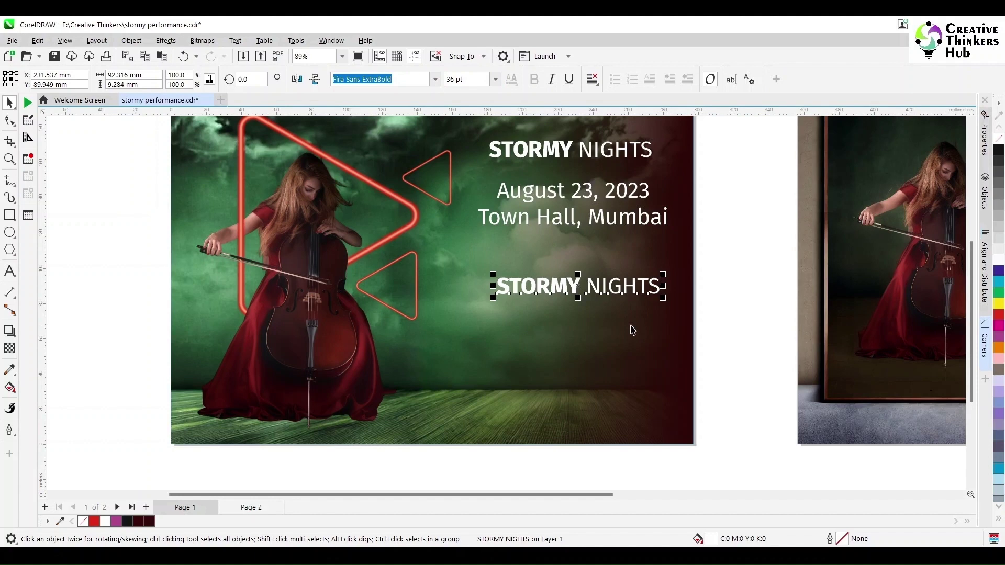
Set the date and venue text to 24 pt and move it up closer to the title.
left_click(605, 213)
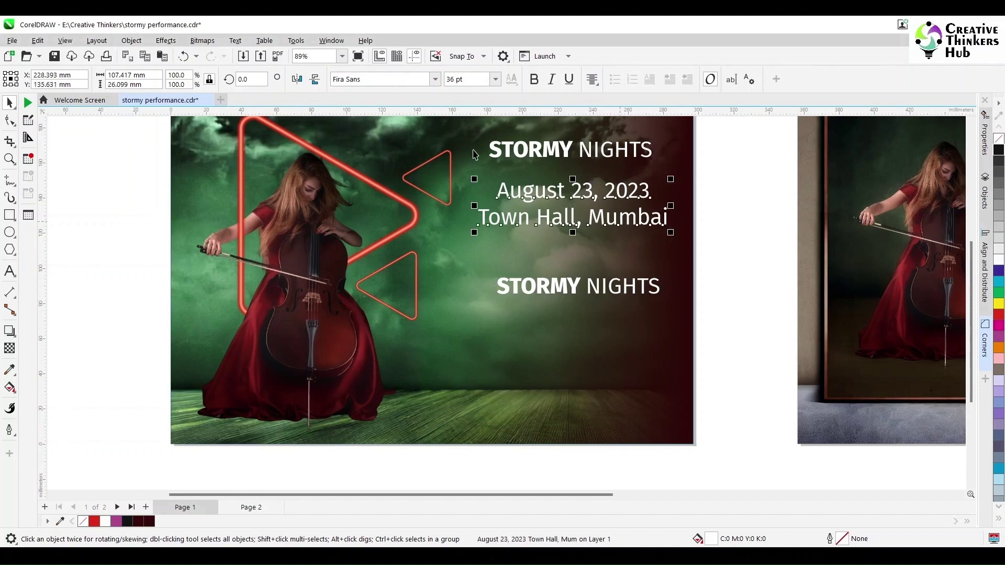
type("24")
key("Return")
left_click_drag(570, 210, 571, 192)
Replace the copied title's wording with "FREE TICKET", keeping FREE bold, and set its size to 30 pt.
left_click(573, 293)
key("F8")
left_click_drag(585, 286, 476, 282)
type("FREE")
key("shift+Right")
key("shift+Right")
key("shift+Right")
key("shift+Right")
key("shift+Right")
key("shift+Right")
type("TICKET")
key("ctrl+space")
left_click(494, 79)
left_click(476, 214)
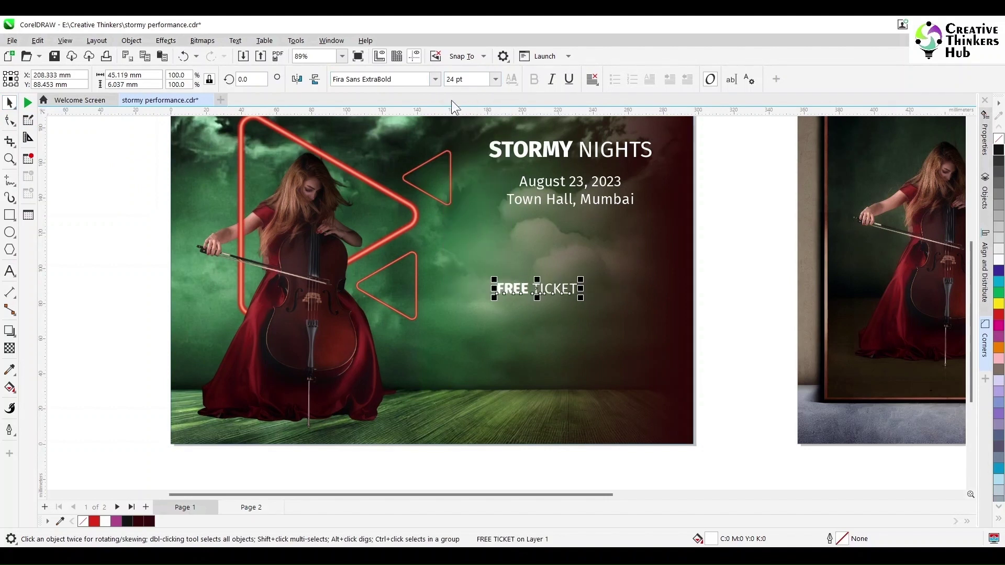
Enlarge the STORMY NIGHTS title's font size and centre it over the date and venue text.
left_click(612, 150)
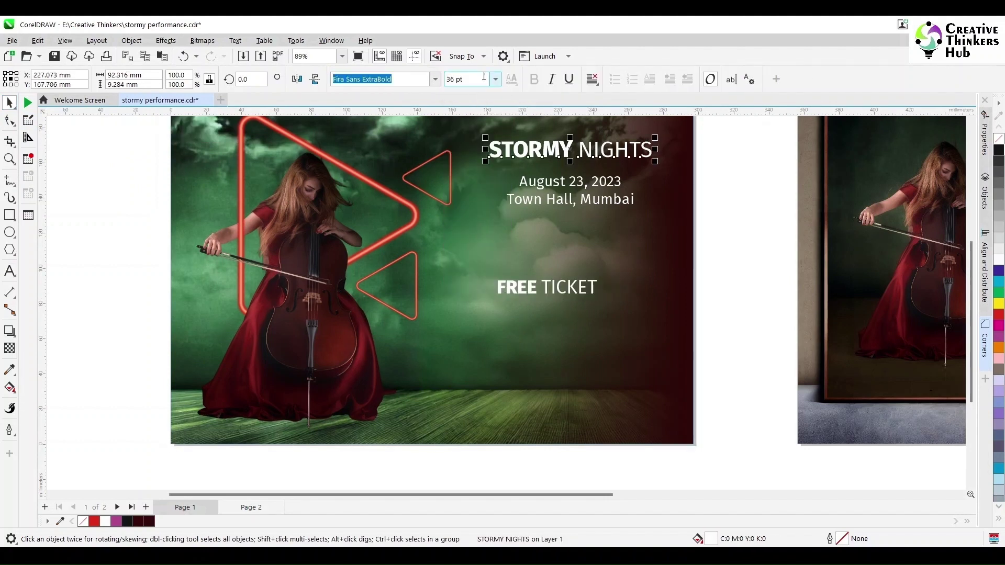
left_click(495, 79)
left_click(478, 238)
left_click_drag(595, 155, 569, 156)
left_click(562, 181, "shift")
left_click(721, 204)
Move the FREE TICKET text to the poster's upper-left corner and rotate it about 30 degrees to slope upward.
left_click(544, 287)
left_click_drag(533, 273, 207, 121)
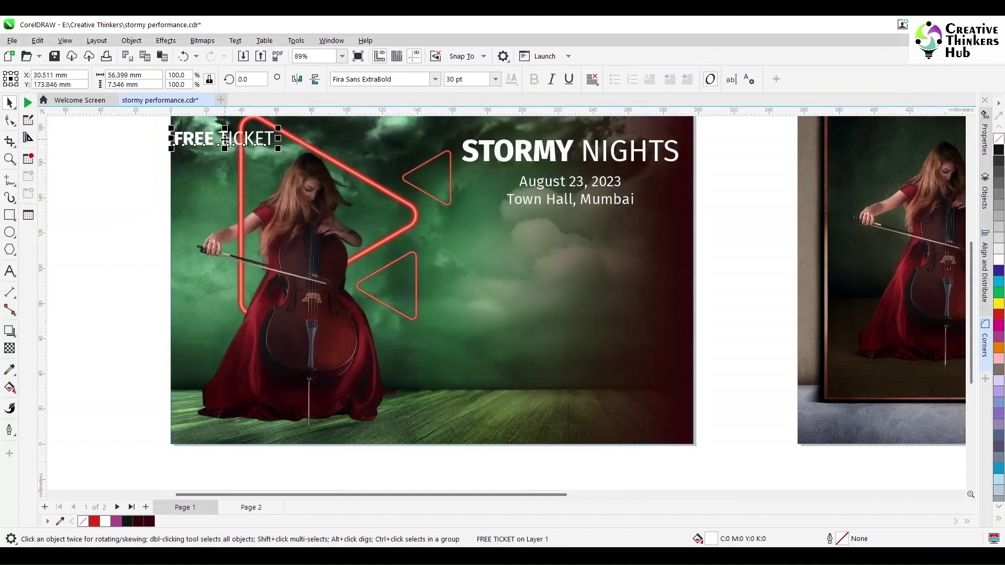
scroll(207, 121, "down", 1)
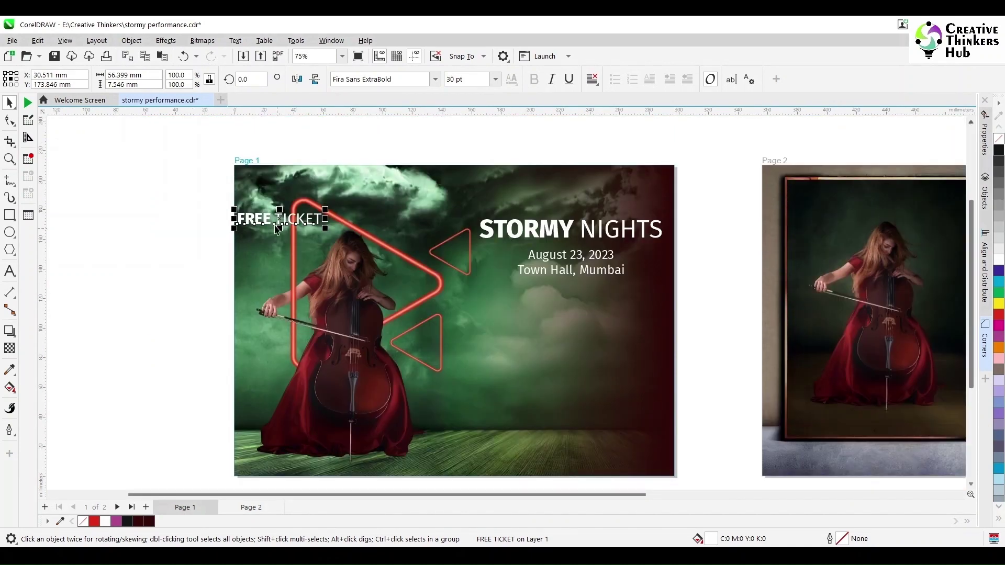
left_click(278, 229)
left_click_drag(325, 209, 285, 193)
Fill the slanted FREE TICKET text with red C0 M100 Y100 K0.
left_click(203, 231)
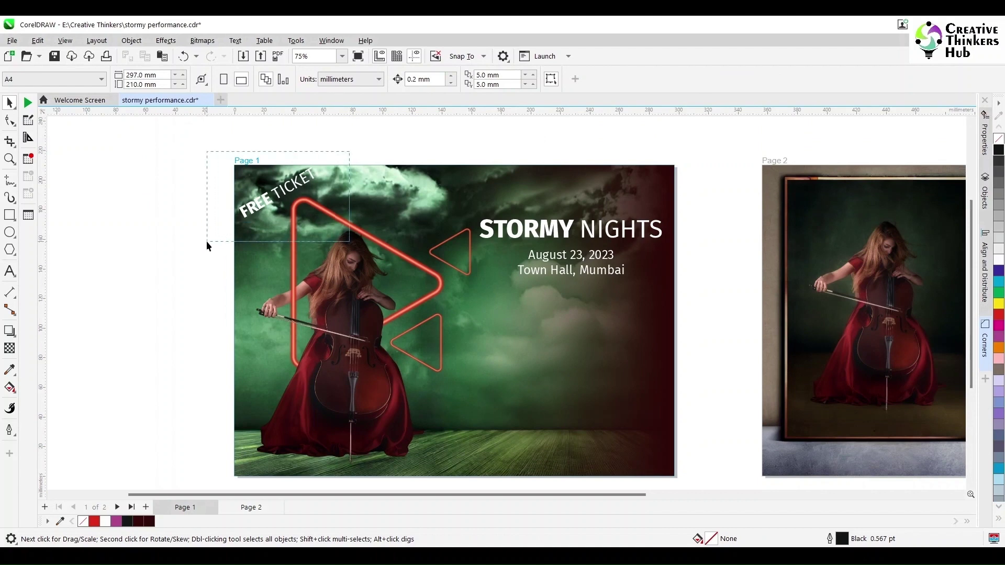
left_click(252, 241)
left_click(1000, 321)
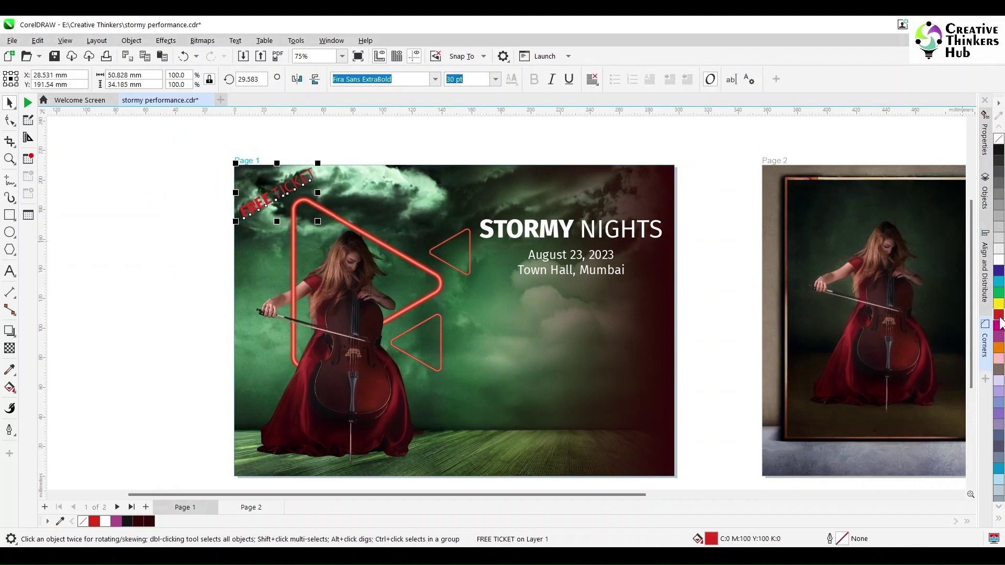
left_click(210, 229)
Switch to the Opera browser, search for "lorem ipsum text" and open the loremipsum.io generator.
scroll(211, 229, "up", 3)
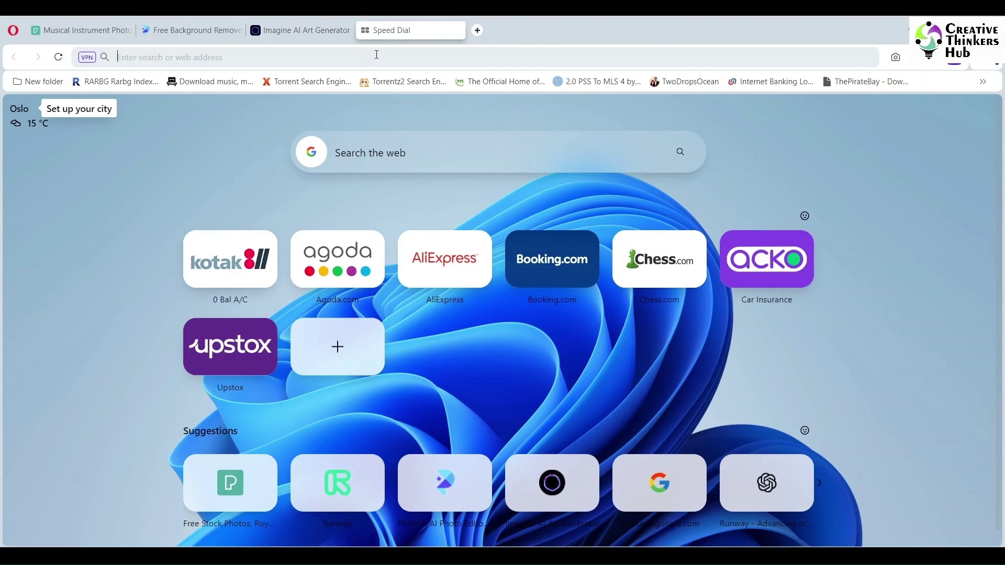
left_click(376, 54)
type("lorem")
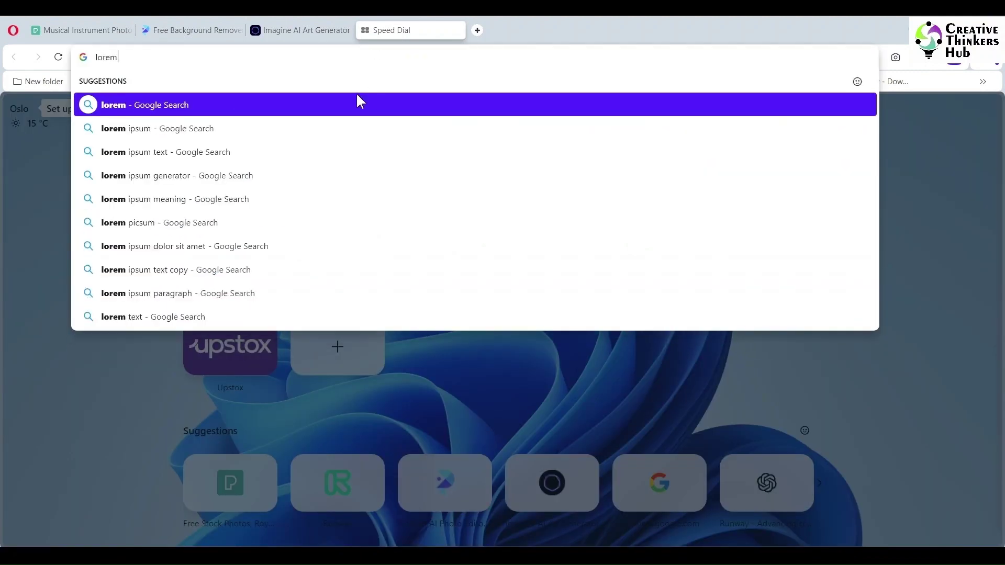
left_click(217, 152)
left_click(289, 436)
Copy the lorem ipsum placeholder paragraph from the generator page.
scroll(284, 432, "down", 5)
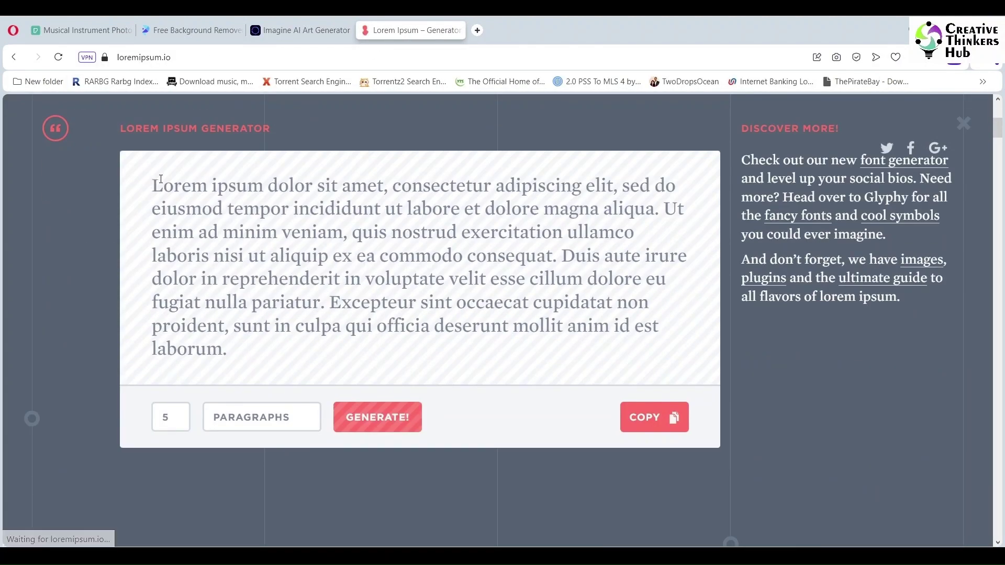
left_click_drag(157, 181, 455, 369)
left_click(674, 425)
Return to CorelDRAW and paste the lorem ipsum text as a text object below the venue line.
left_click(704, 556)
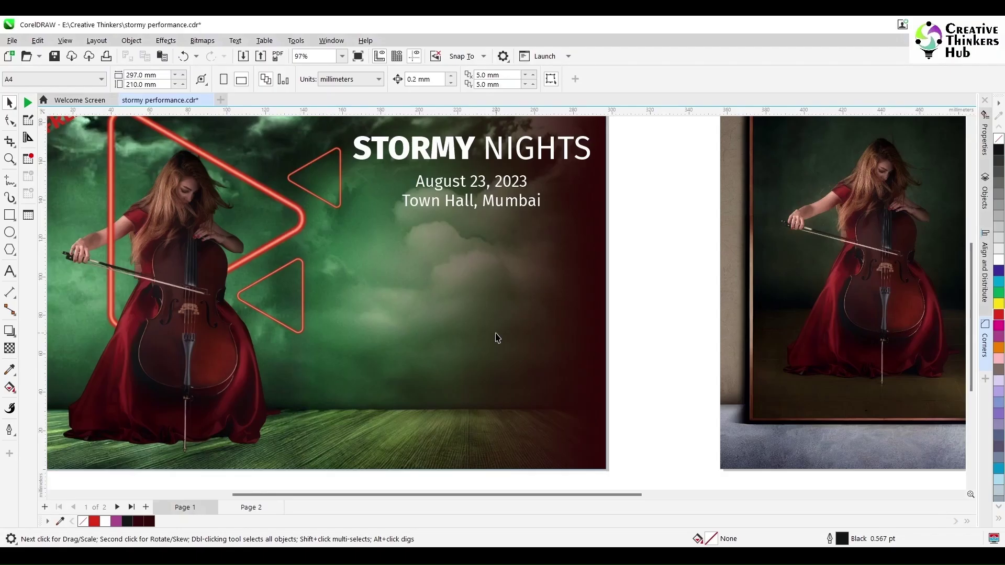
left_click(9, 270)
key("ctrl+v")
key("ctrl+space")
left_click(427, 272)
Set the pasted lorem ipsum text to Fira Sans at 18 pt.
left_click(422, 262)
left_click(425, 83)
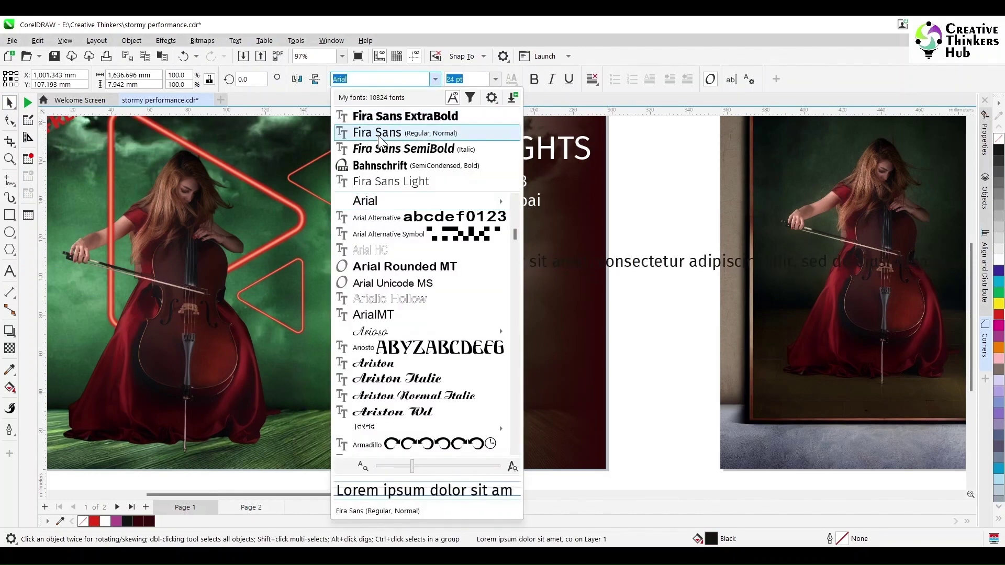
left_click(378, 135)
left_click_drag(573, 267, 526, 263)
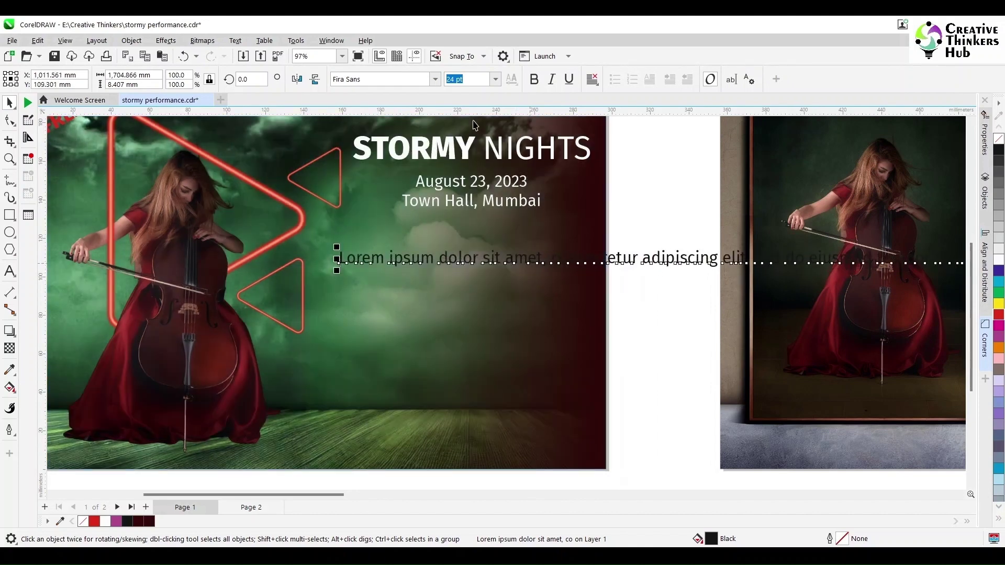
type("18")
key("Return")
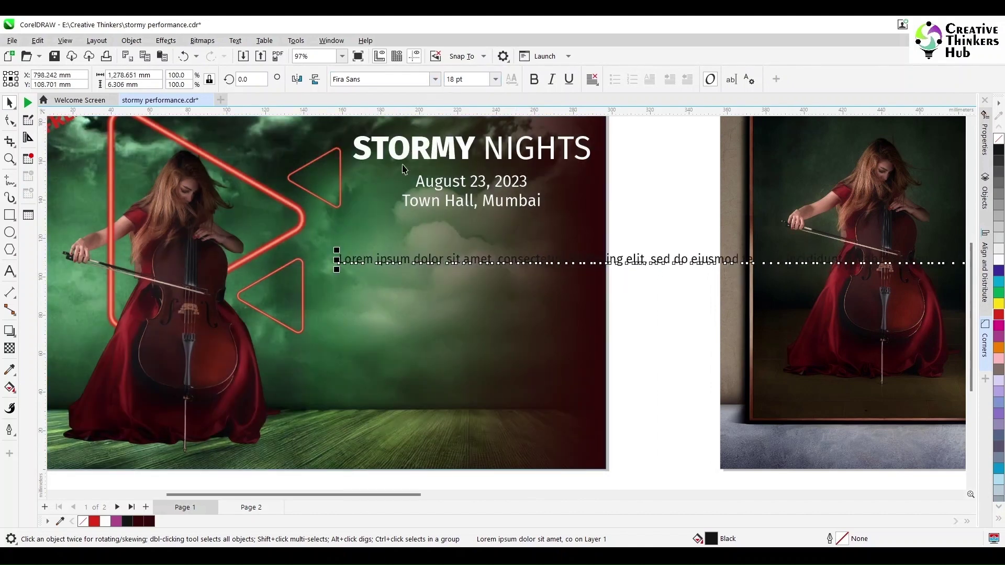
Draw a paragraph text frame about 122 by 52 mm below the lorem ipsum line and centre it under the title.
left_click(9, 271)
left_click_drag(336, 273, 575, 375)
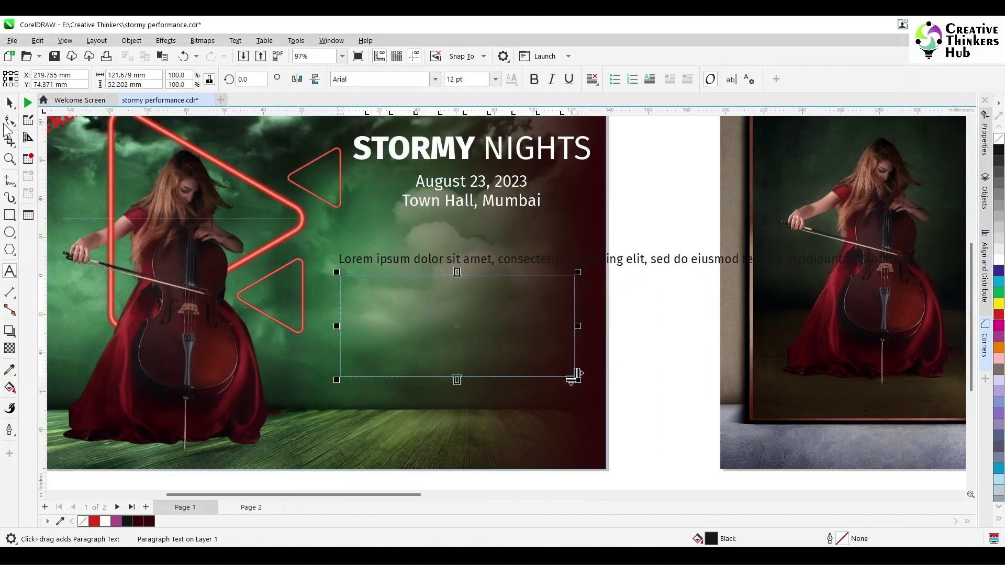
key("ctrl+space")
left_click(683, 335)
Cut the long lorem ipsum line and paste its text into the empty paragraph frame.
left_click(629, 264)
double_click(628, 264)
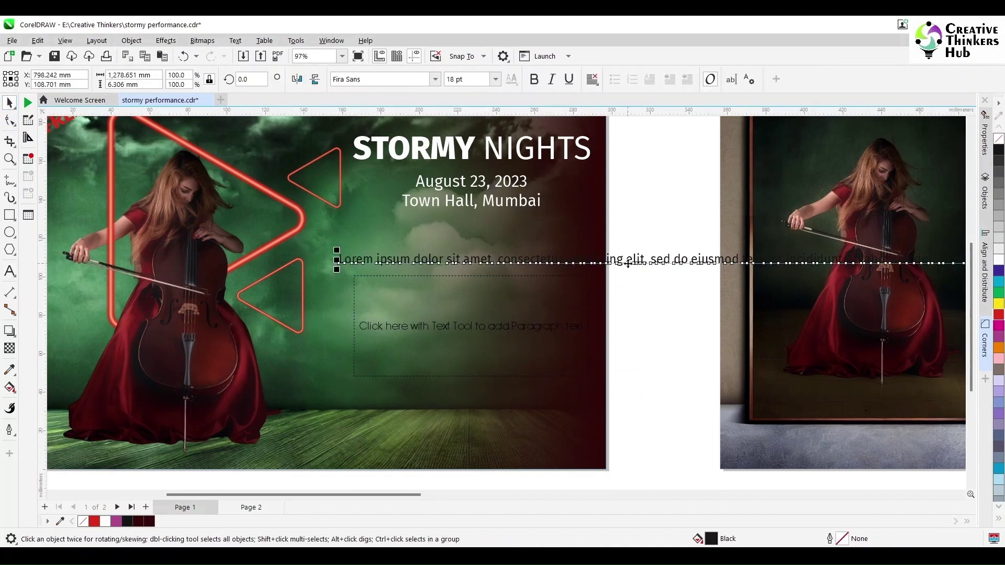
key("ctrl+a")
key("ctrl+x")
left_click(399, 298)
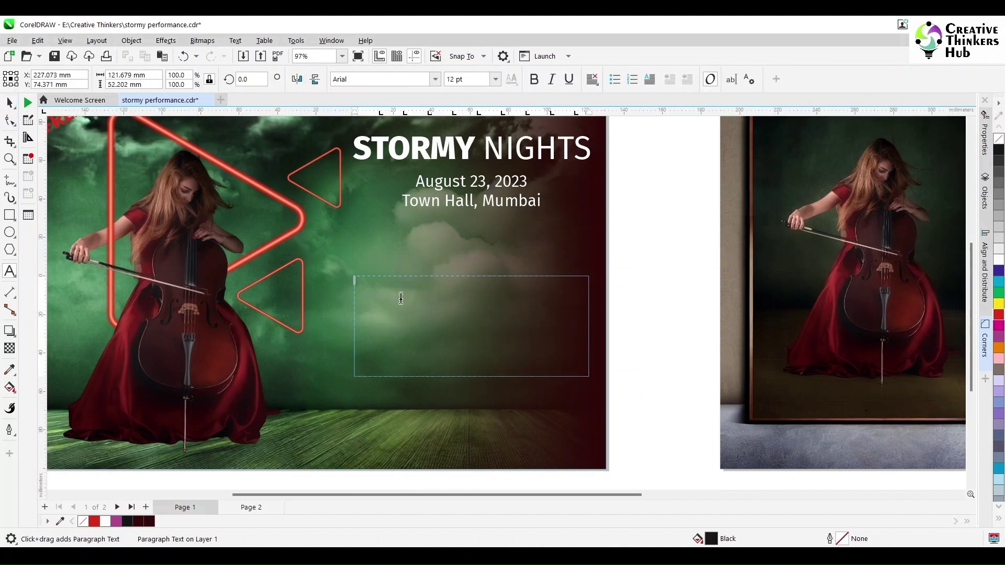
key("ctrl+v")
Trim the paragraph to its first sentence, ending at "dolore magna aliqua.".
scroll(466, 361, "up", 3)
scroll(466, 362, "up", 1)
left_click_drag(327, 295, 661, 355)
key("Delete")
key("shift+Down")
key("shift+Down")
key("ctrl+shift+Right")
key("ctrl+shift+Right")
key("ctrl+shift+Right")
key("Delete")
key("shift+Down")
key("shift+Down")
key("shift+Right")
key("shift+Right")
key("shift+Right")
key("Delete")
Resize the paragraph frame to about 111 by 34 mm and apply Full Justify to its text.
left_click(9, 102)
left_click_drag(713, 293, 672, 292)
left_click(592, 79)
left_click(605, 149)
scroll(482, 281, "down", 3)
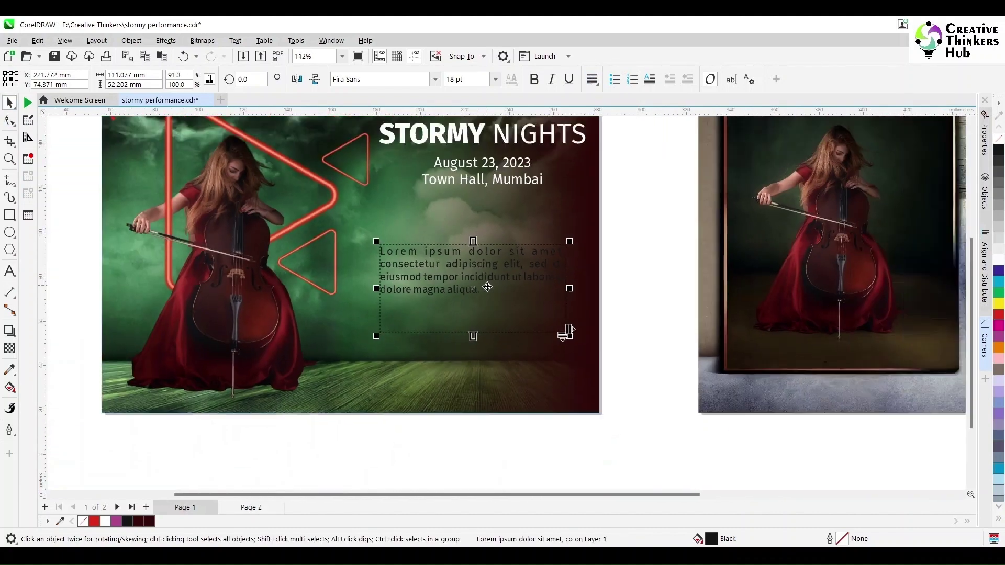
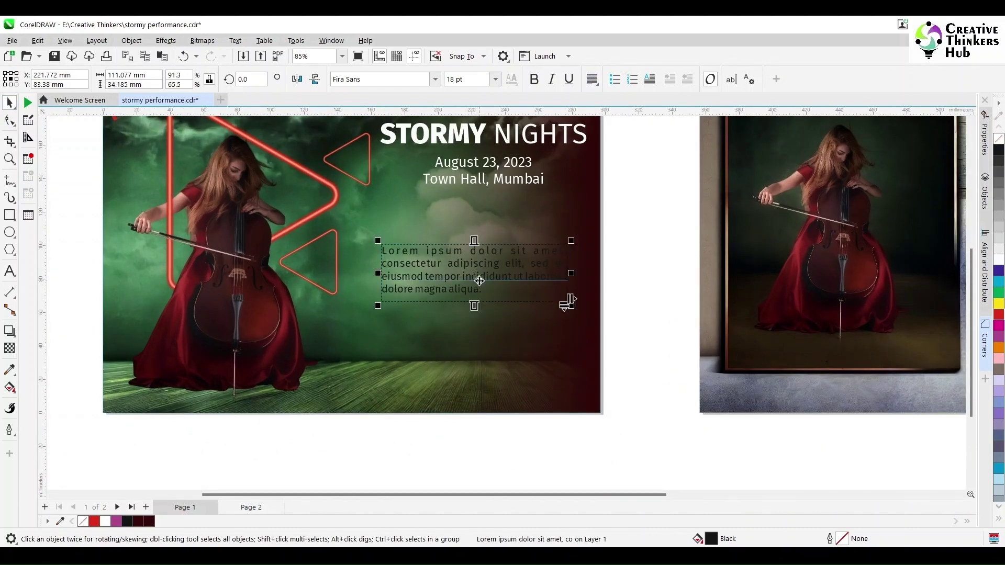
scroll(479, 280, "down", 2)
left_click(570, 210)
Import the phone R (1), website and OIP envelope icons from the Creative Thinkers Icons folder into the CorelDRAW document.
left_click(391, 490)
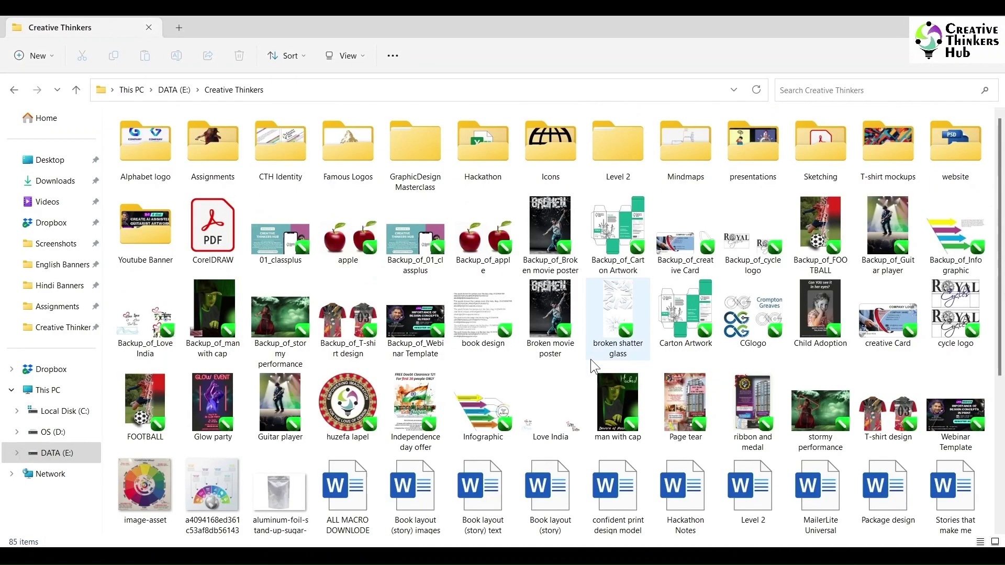
double_click(548, 107)
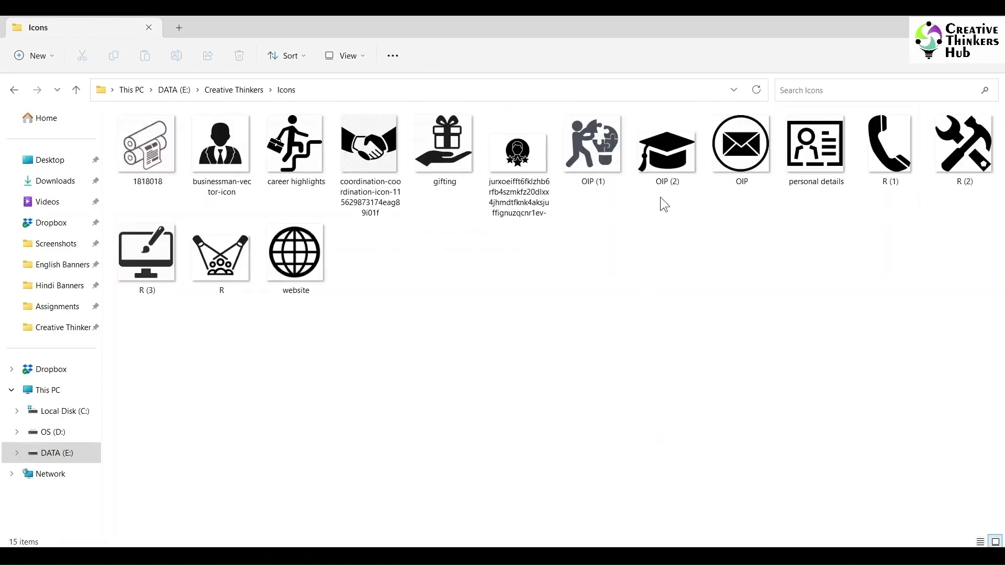
key("r")
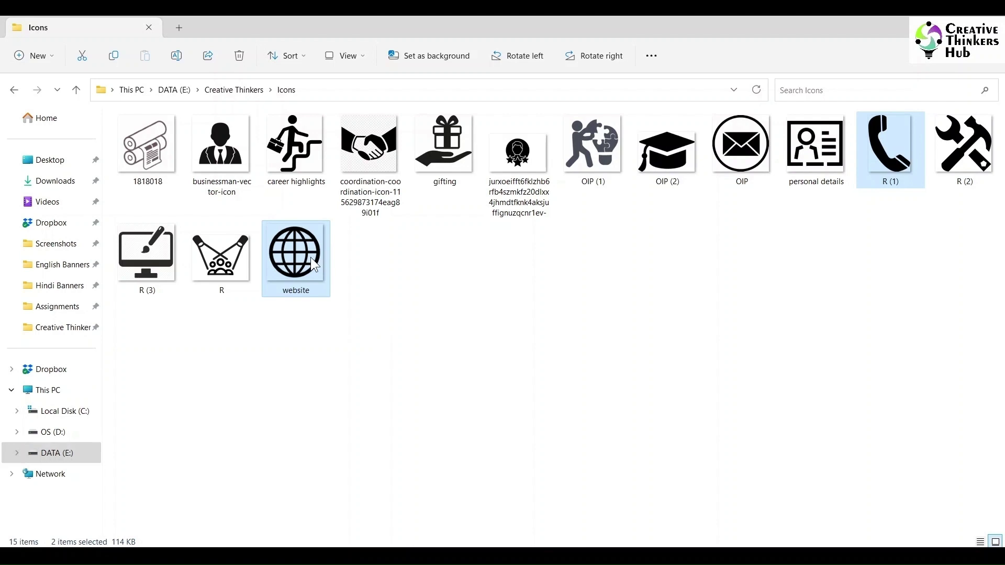
left_click(741, 149, "ctrl")
left_click_drag(741, 149, 459, 427)
scroll(458, 427, "down", 3)
Scale the website globe icon down to about 26 mm and place it beside the other icons below the poster.
left_click_drag(762, 285, 763, 286)
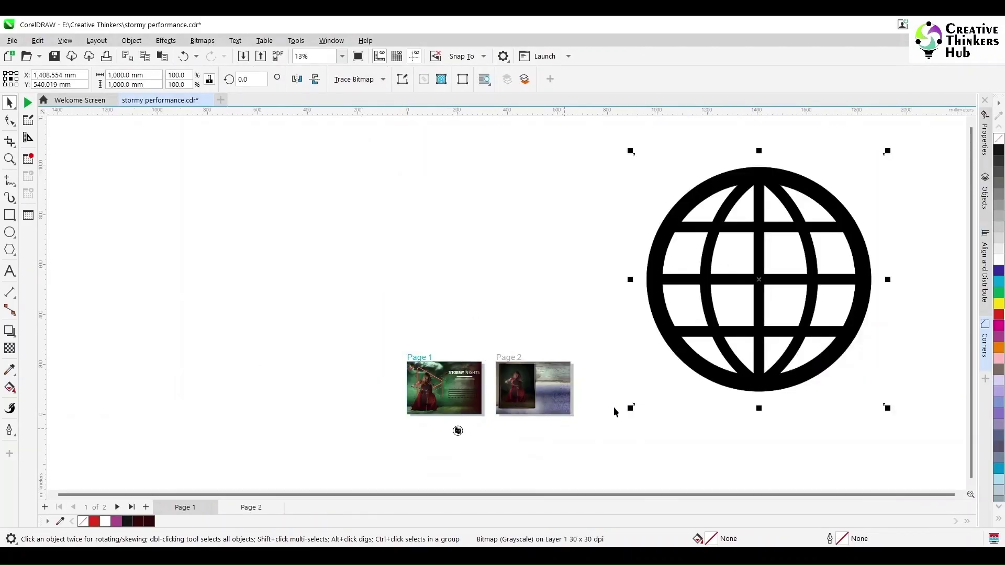
left_click_drag(888, 152, 712, 400)
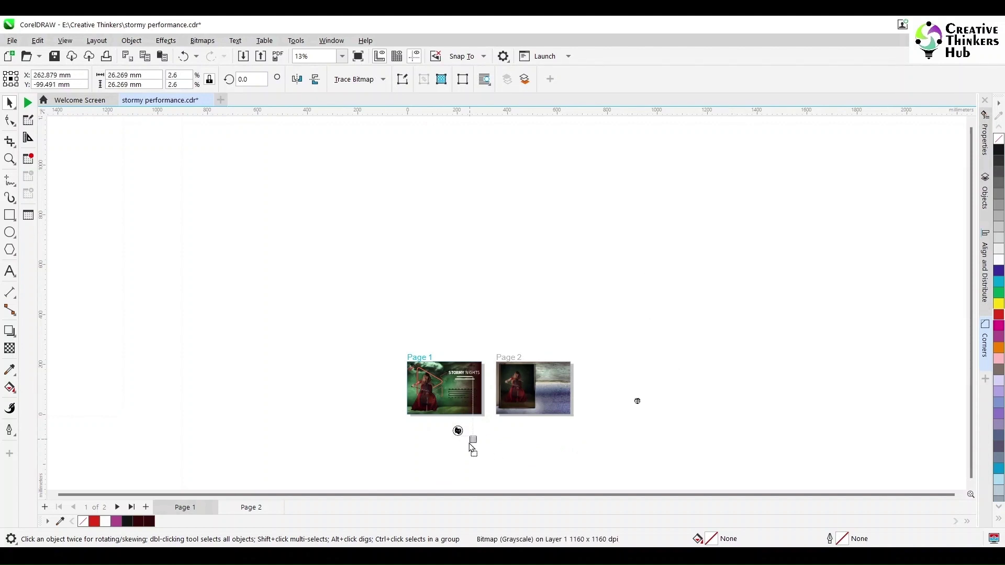
left_click_drag(472, 436, 476, 451)
scroll(480, 377, "up", 5)
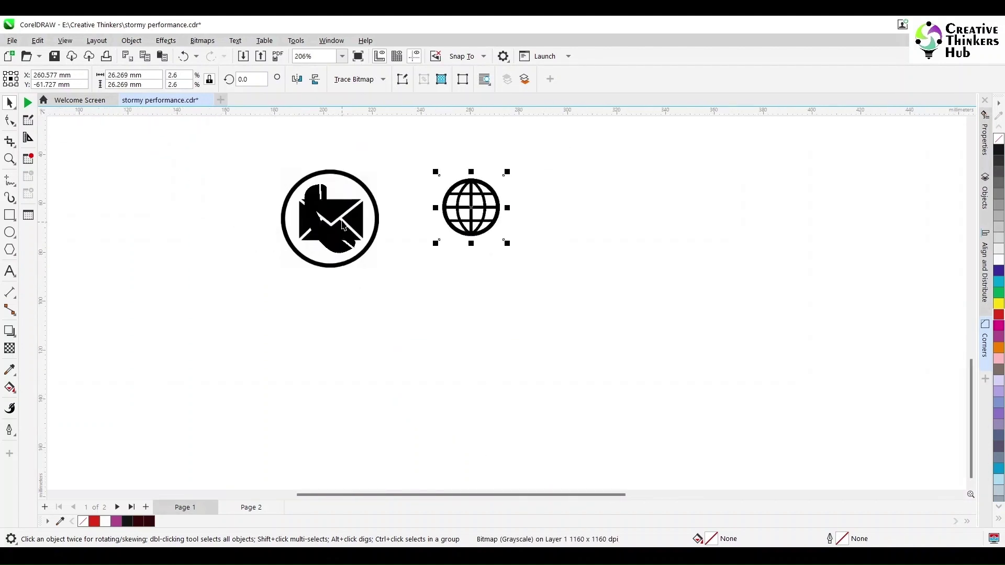
Move the phone icon off the envelope and convert it to a 300 dpi Black and White (1-bit) bitmap.
left_click_drag(439, 303, 420, 288)
left_click(202, 40)
left_click(223, 56)
left_click(528, 258)
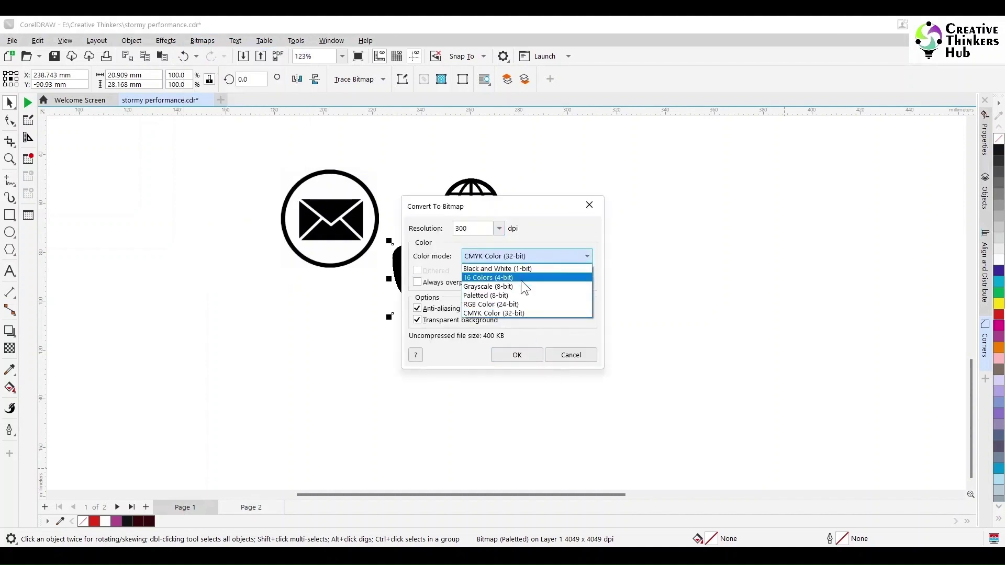
left_click(519, 268)
left_click(517, 355)
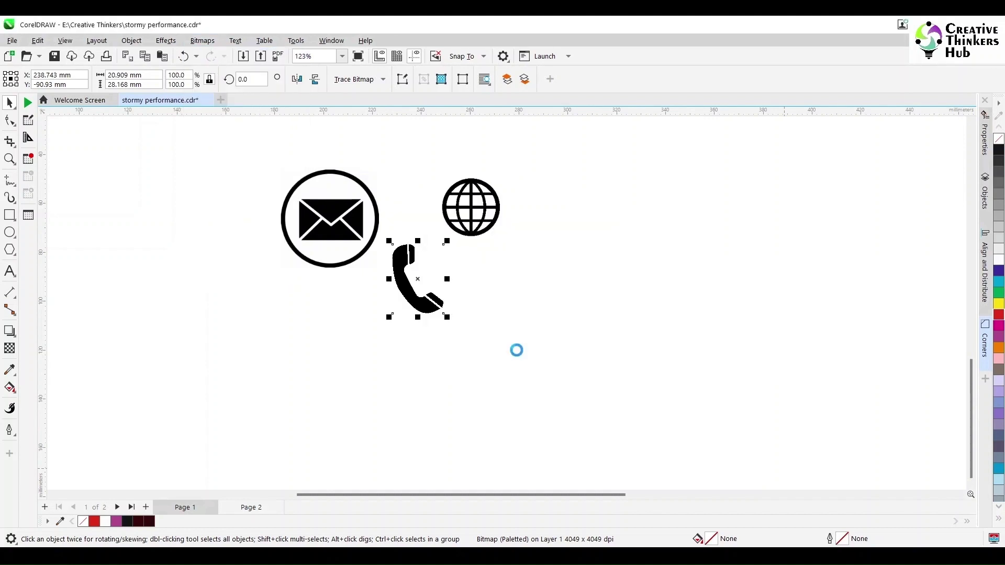
Convert the globe and envelope icons to Black and White (1-bit) bitmaps at 300 dpi.
left_click(471, 207)
left_click(203, 40)
left_click(224, 56)
left_click(517, 355)
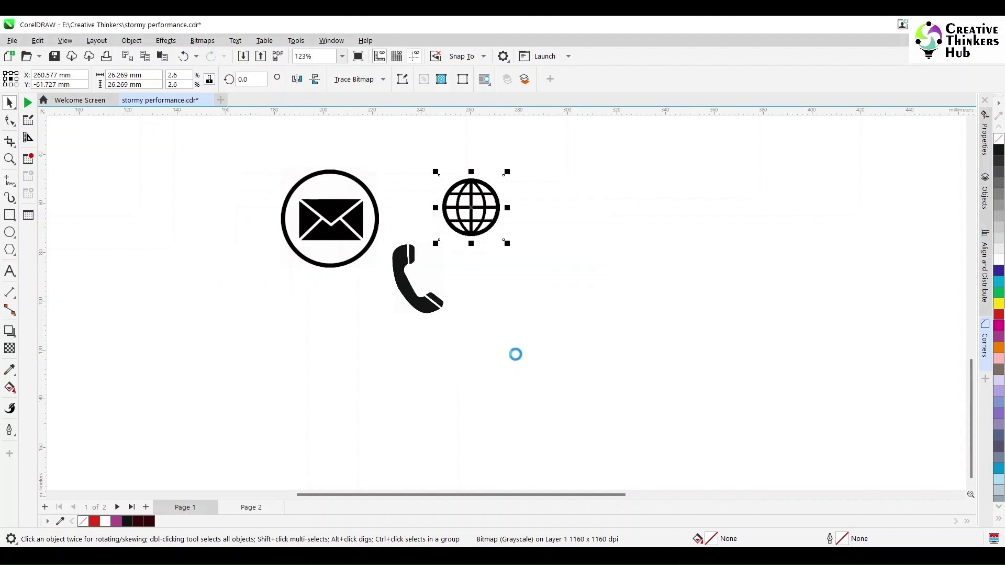
left_click(330, 219)
left_click(202, 40)
left_click(225, 55)
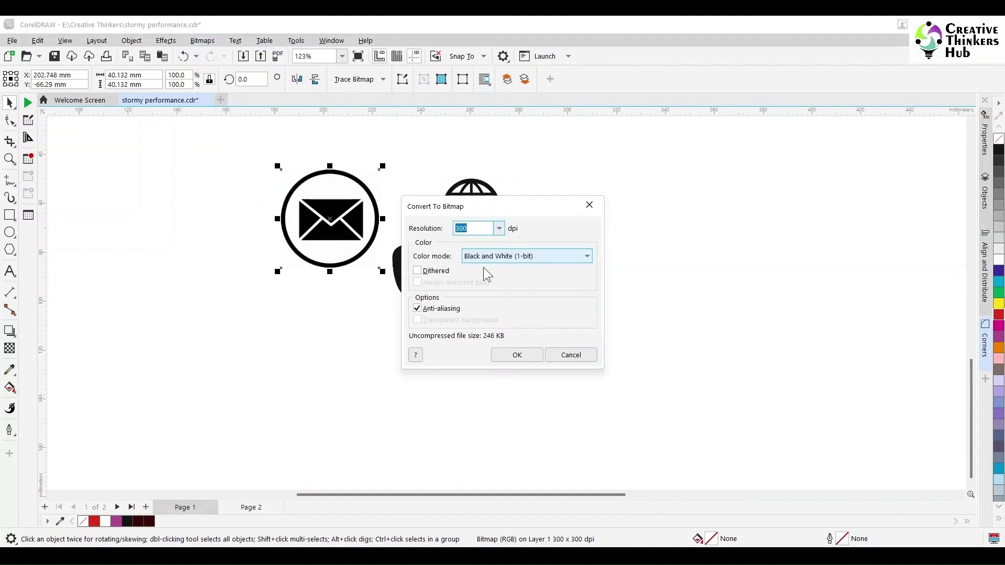
left_click(517, 355)
left_click(511, 356)
Outline-trace the globe bitmap as Line Art, move the traced globe aside and delete the original bitmap.
left_click(471, 208)
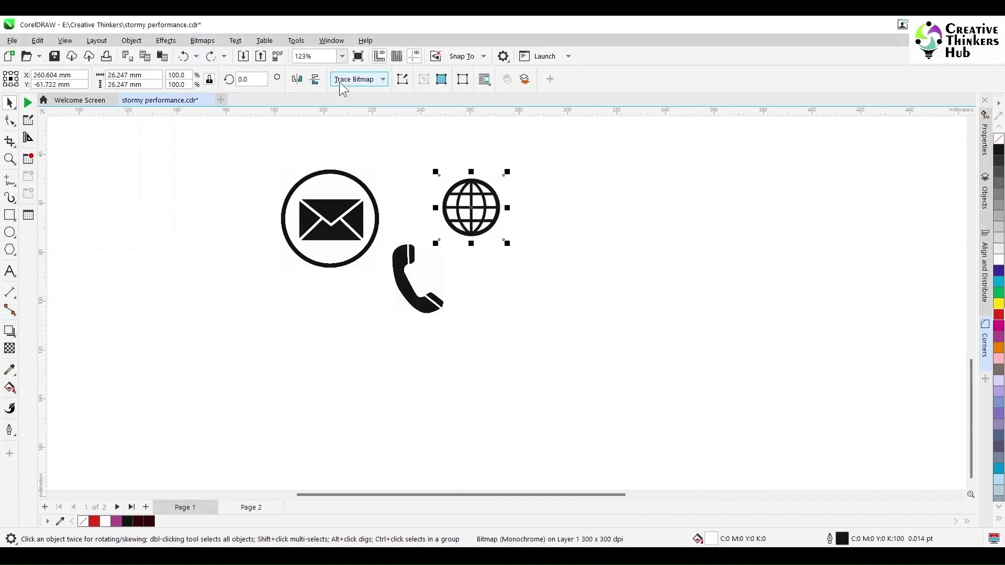
left_click(359, 79)
mouse_move(398, 122)
left_click(468, 126)
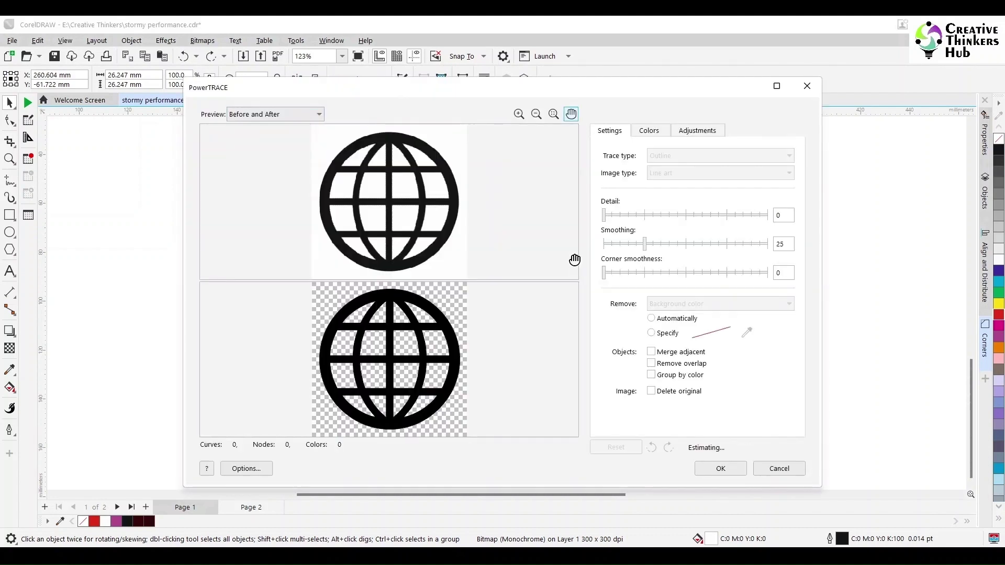
left_click(649, 130)
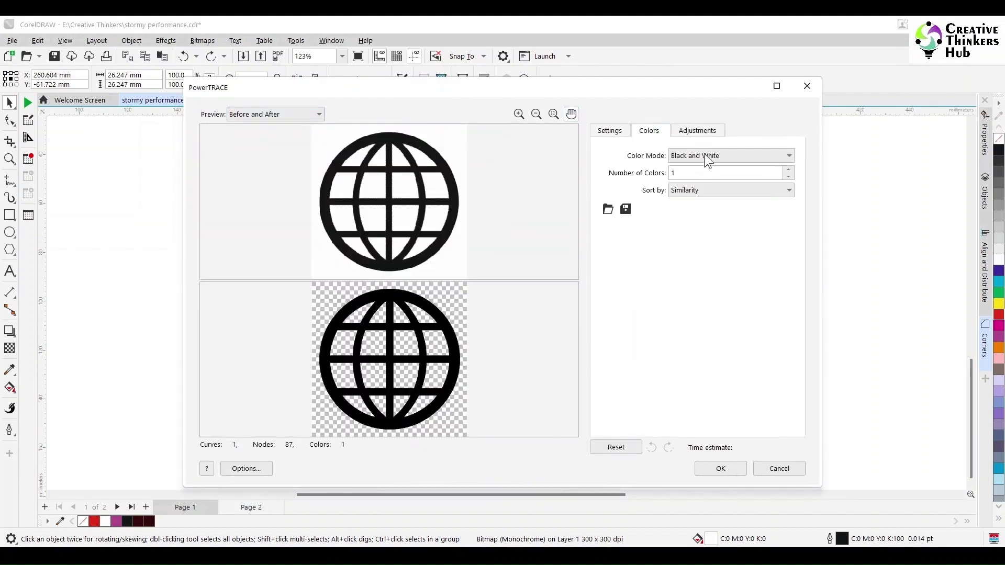
left_click(706, 466)
left_click_drag(474, 210, 602, 220)
left_click(481, 221)
key("Delete")
Outline-trace the phone bitmap as Line Art, move the traced phone aside and delete the original bitmap.
left_click(417, 278)
left_click(354, 79)
mouse_move(386, 124)
left_click(484, 118)
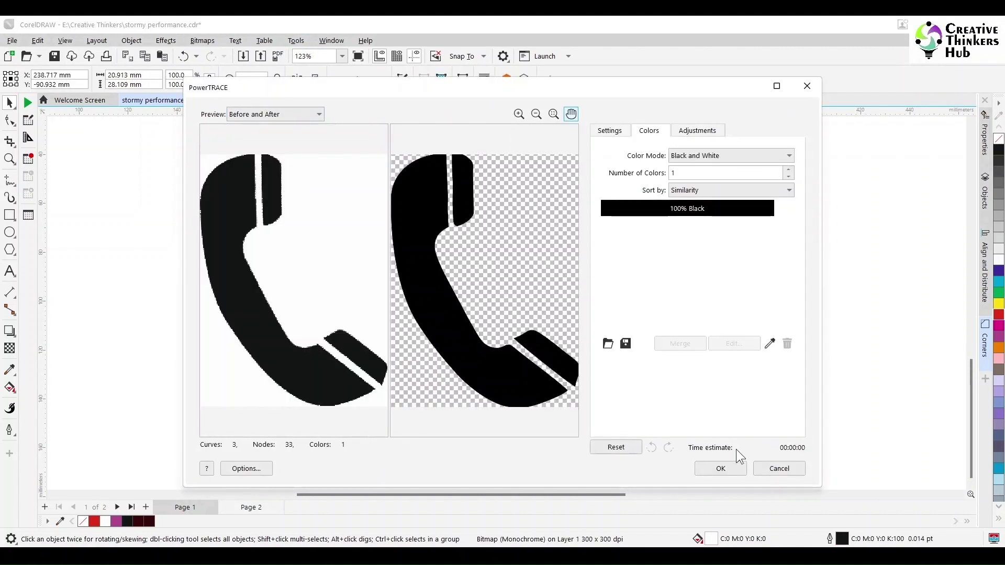
left_click(717, 466)
left_click_drag(419, 277, 529, 266)
left_click(416, 277)
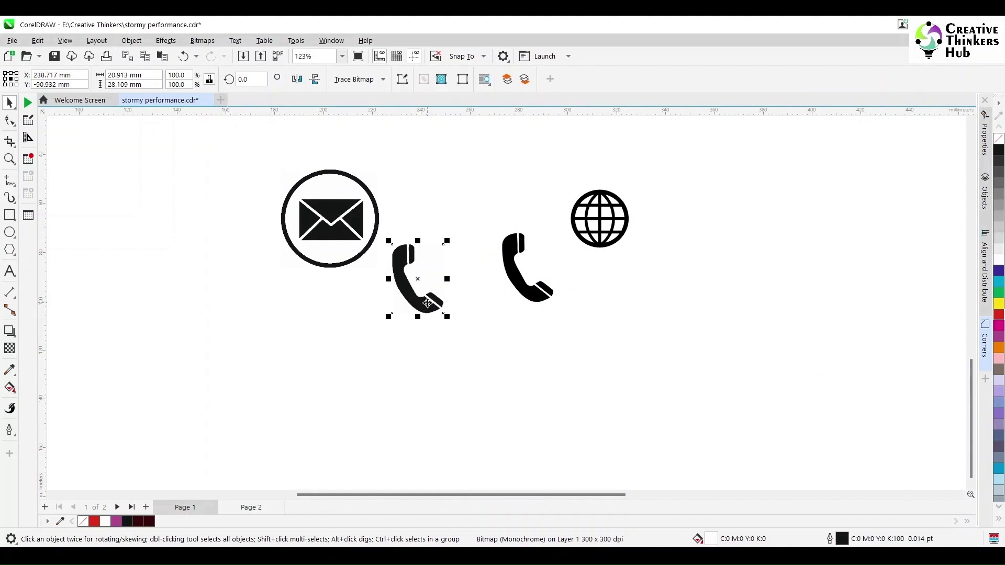
key("Delete")
Outline-trace the envelope bitmap as Line Art with the white removed, move the trace aside and delete the original bitmap.
left_click(331, 220)
left_click(353, 80)
mouse_move(386, 124)
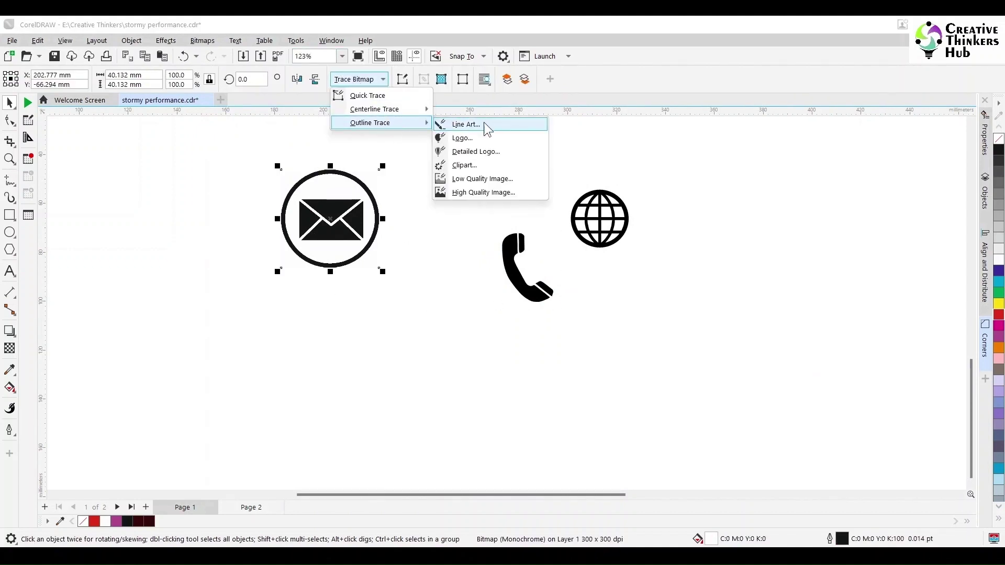
left_click(483, 121)
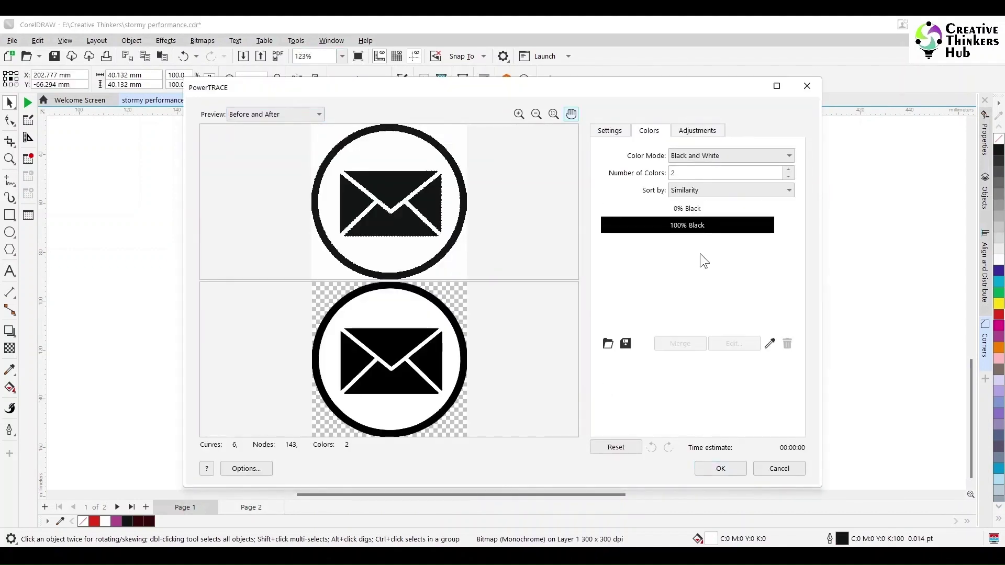
left_click(610, 134)
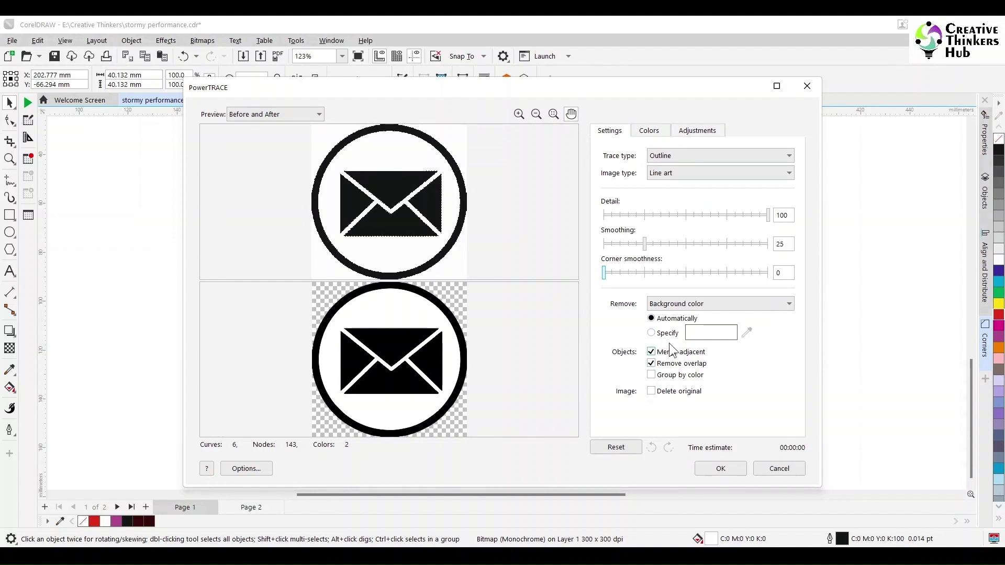
left_click(686, 303)
left_click(687, 327)
left_click(721, 469)
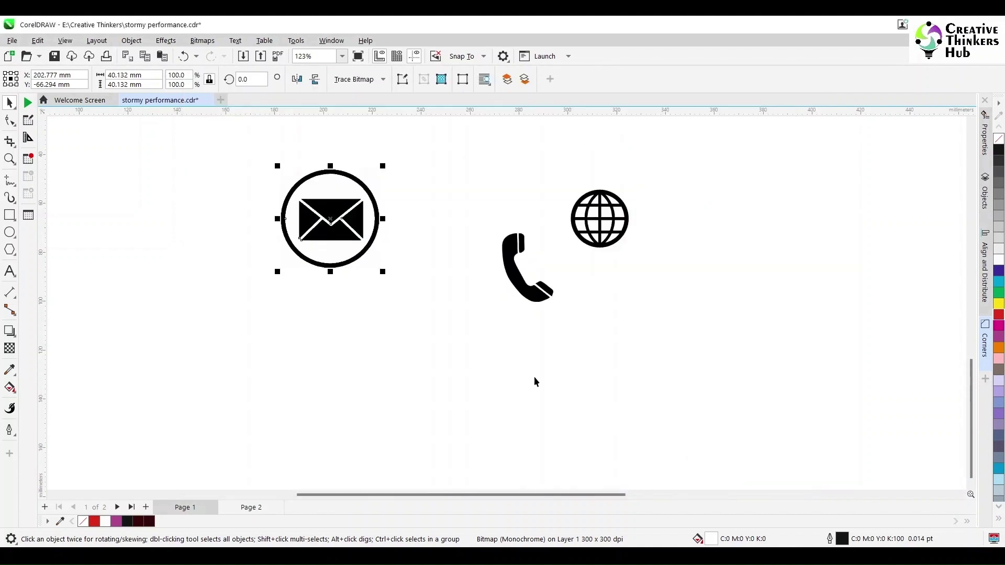
left_click_drag(337, 221, 453, 201)
left_click(331, 219)
key("Delete")
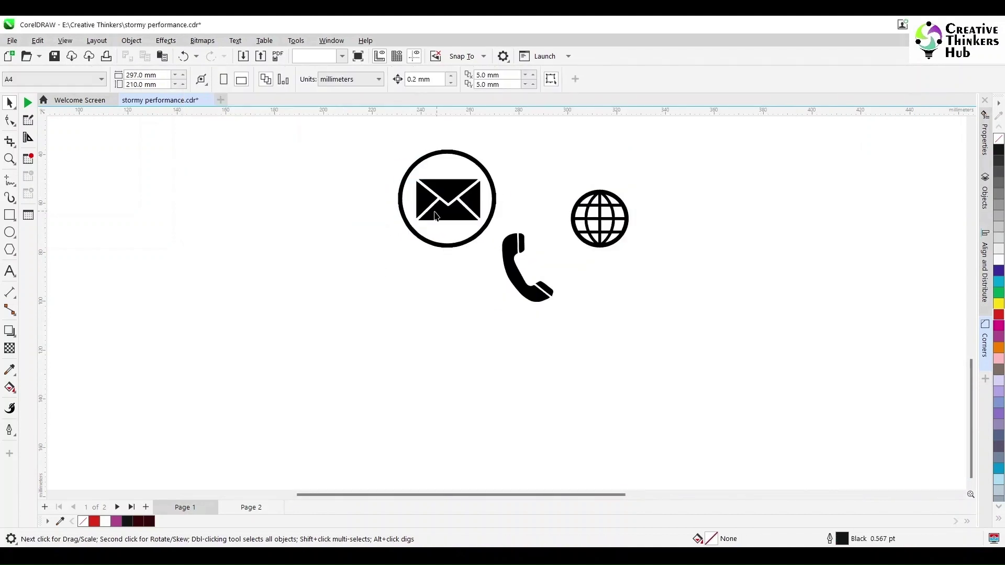
Delete the circular ring around the traced envelope.
left_click(440, 215)
left_click(460, 154, "ctrl")
key("Delete")
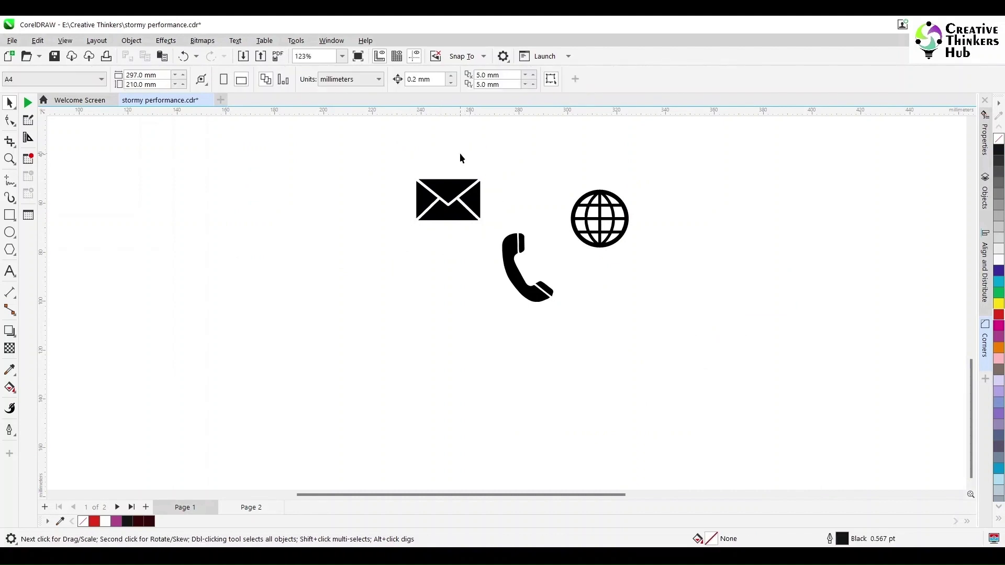
Fill the envelope, phone and globe icons with white and move them onto the lower part of the green poster.
scroll(492, 203, "down", 4)
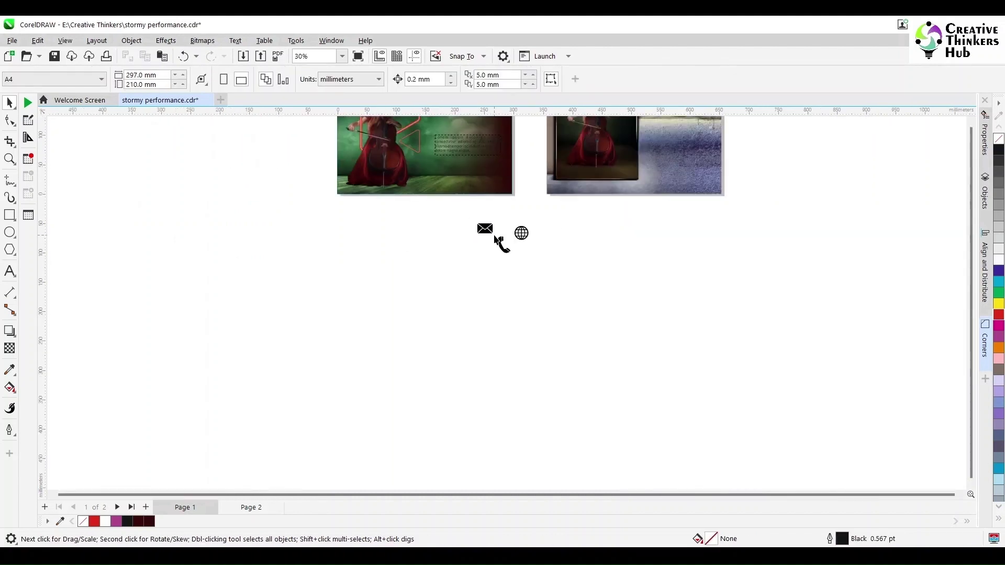
left_click_drag(452, 196, 596, 296)
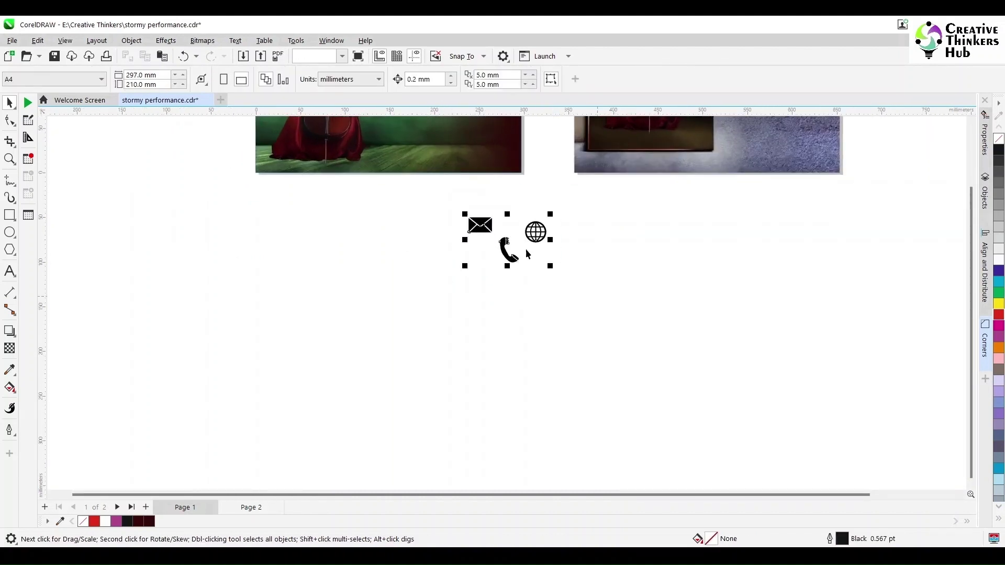
left_click(507, 269)
left_click(480, 225)
left_click(490, 291)
left_click(508, 250)
left_click(514, 255)
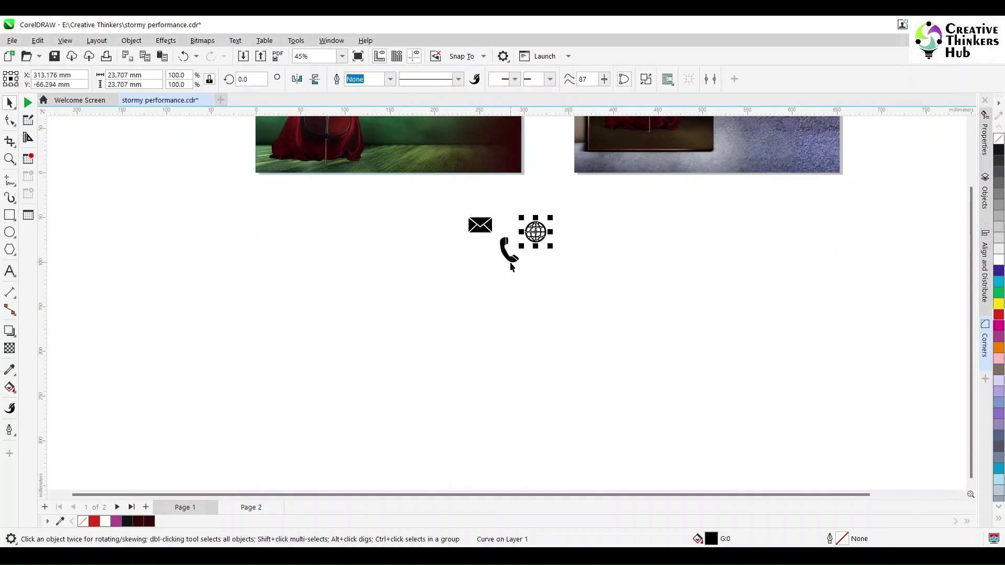
left_click(480, 227)
left_click(999, 258)
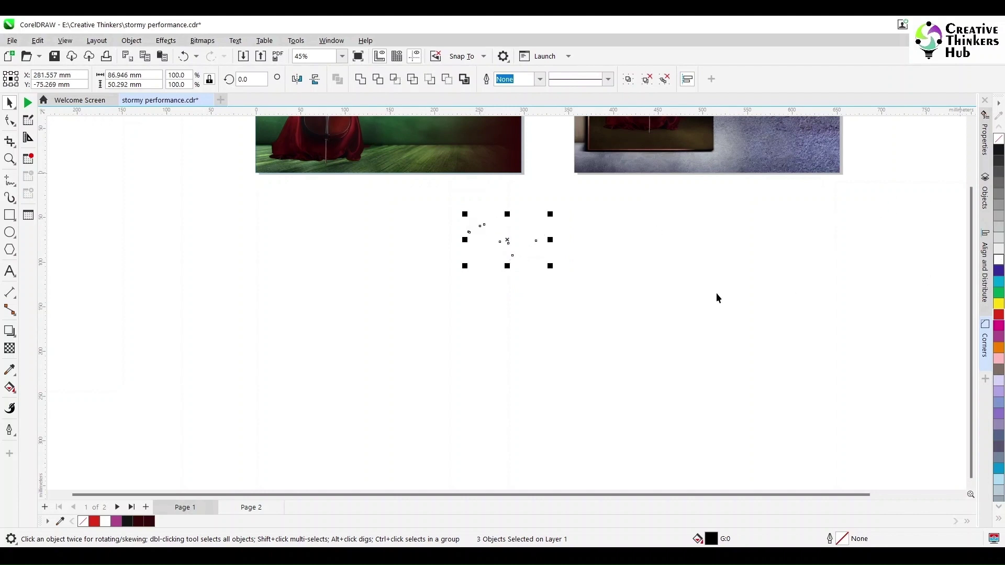
left_click_drag(507, 240, 429, 151)
scroll(414, 218, "down", 2)
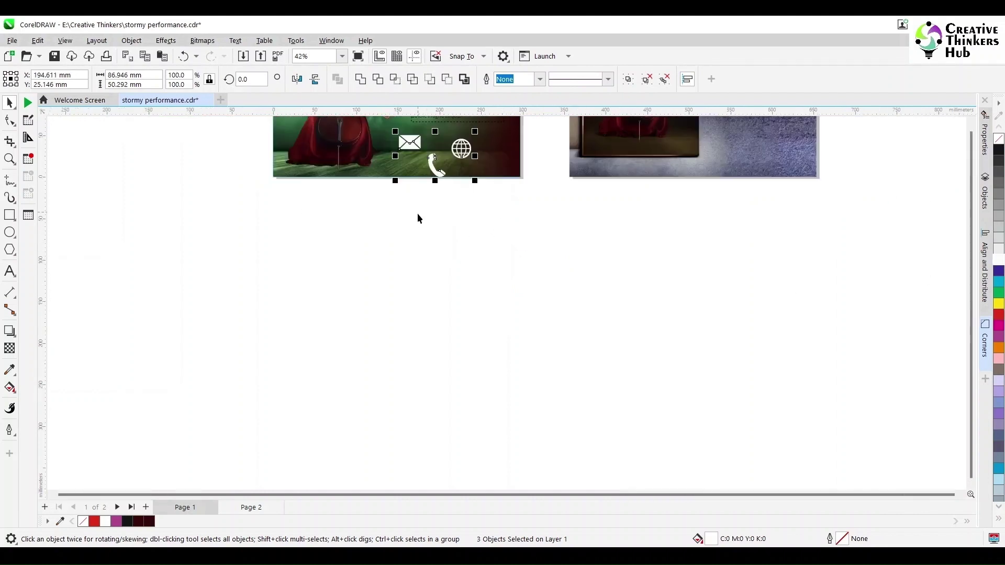
Convert the placeholder paragraph to curves and fill it with white.
scroll(424, 168, "up", 4)
left_click(424, 169)
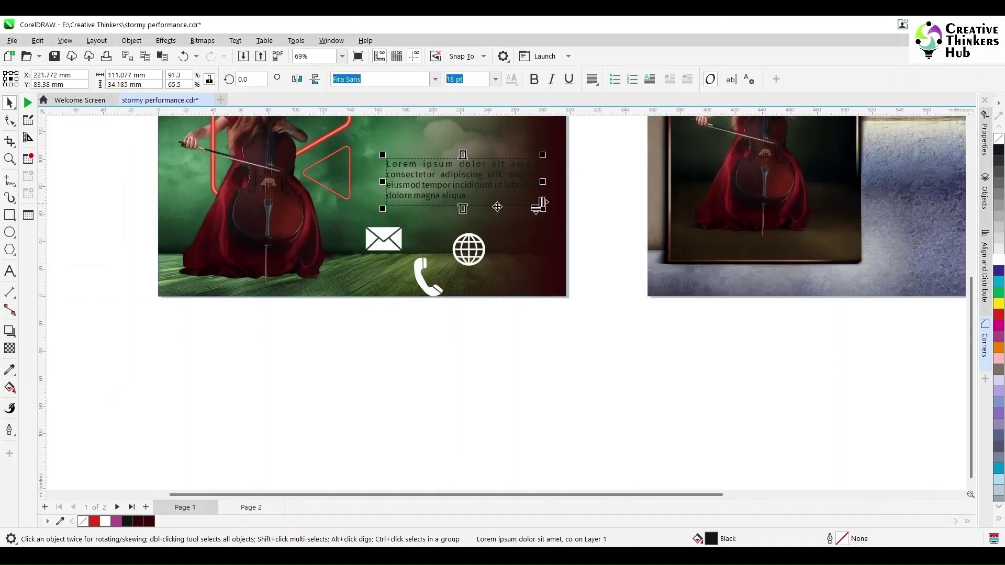
scroll(430, 172, "down", 3)
scroll(487, 180, "up", 3)
left_click(492, 184)
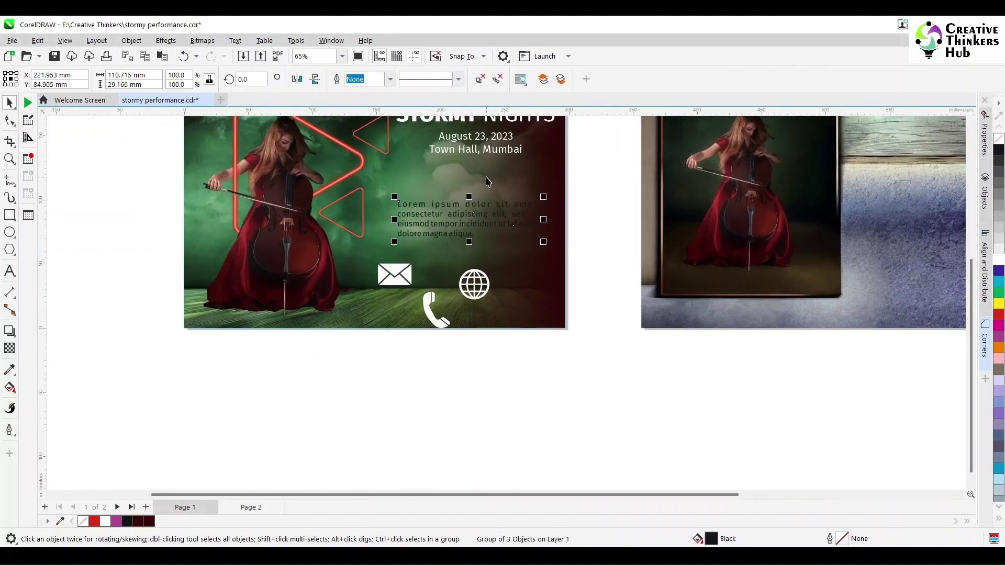
left_click(465, 332)
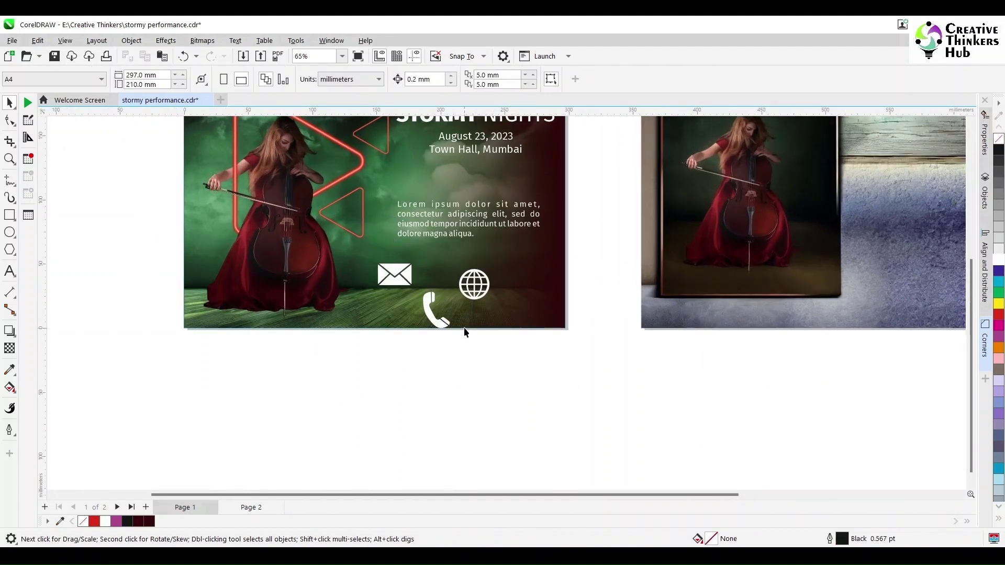
Reposition the envelope icon below the paragraph and scale it down to about 12 by 7.7 mm.
scroll(464, 330, "up", 2)
left_click(361, 259)
left_click_drag(362, 259, 372, 281)
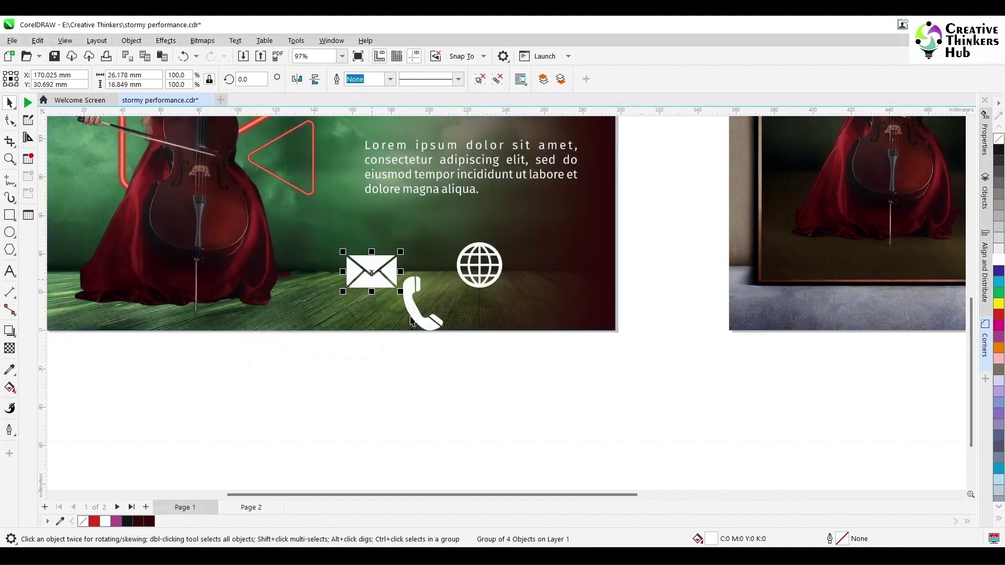
key("ctrl+z")
left_click(407, 299)
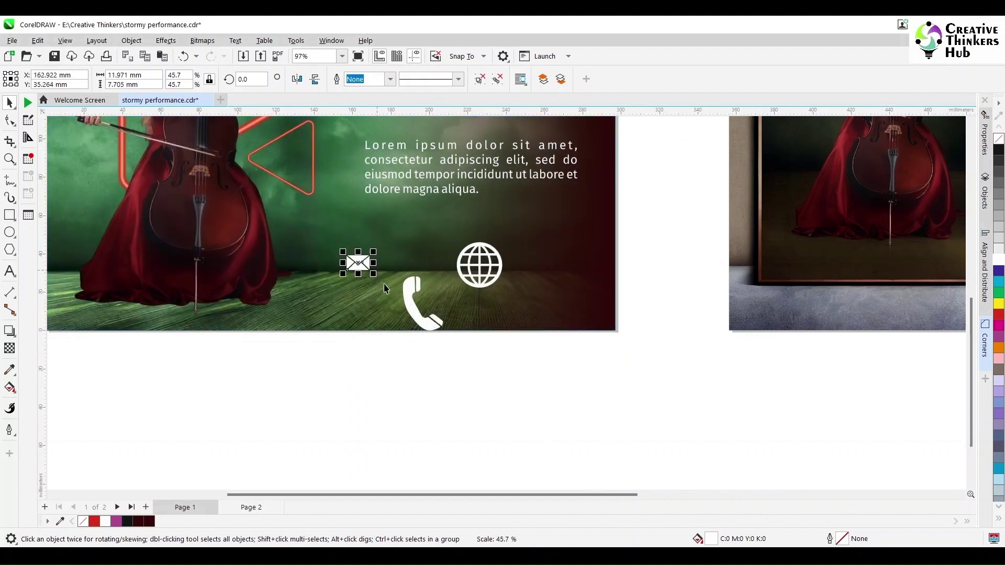
Scale the phone icon down to about 8.5 by 11.4 mm and place it directly below the envelope.
left_click(10, 272)
key("ctrl+space")
left_click_drag(447, 334, 359, 294)
key("Tab")
left_click(357, 292)
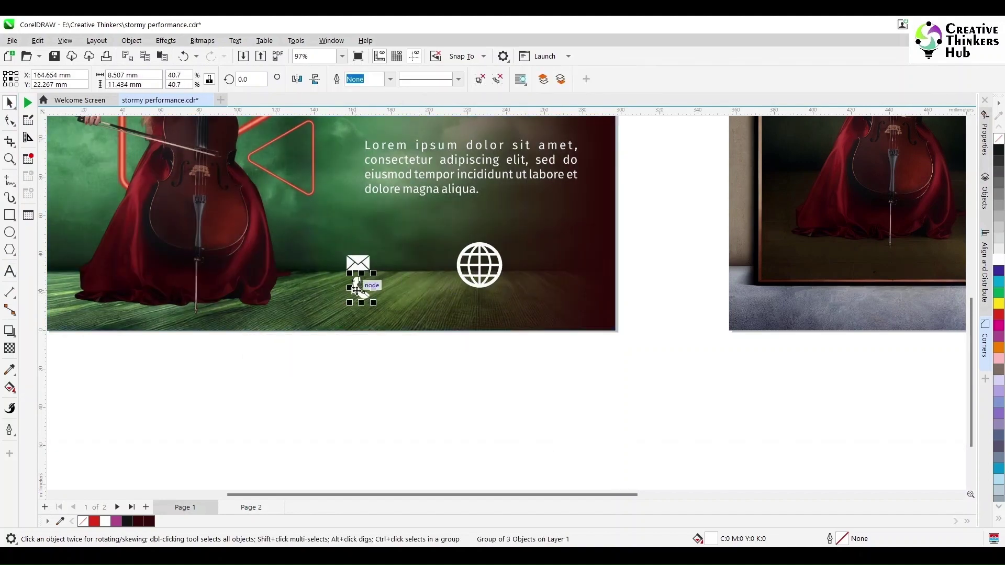
Set the phone icon's height to 6 mm and the envelope and globe icons' widths to 6 mm, keeping proportions.
key("Tab")
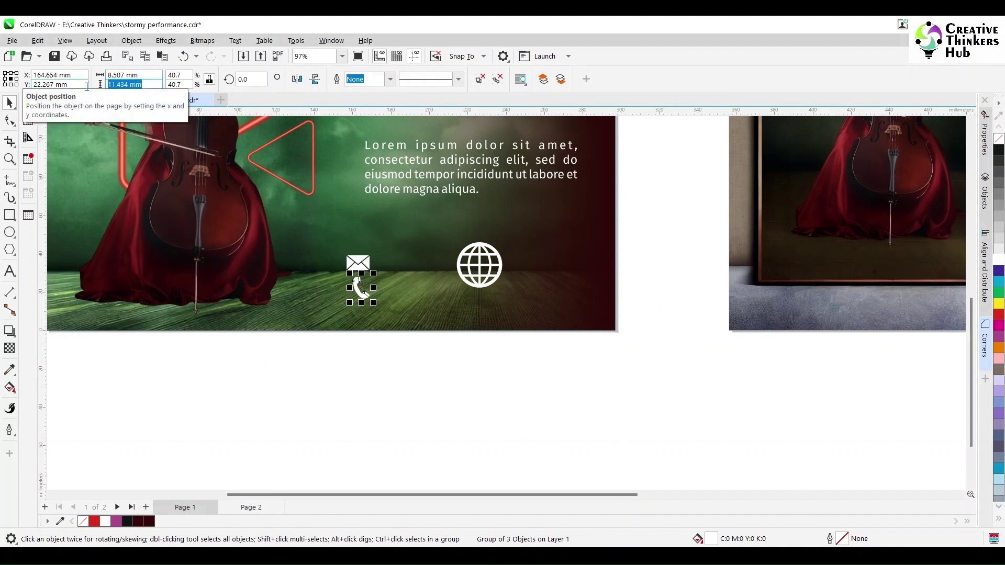
type("6")
key("Return")
key("Tab")
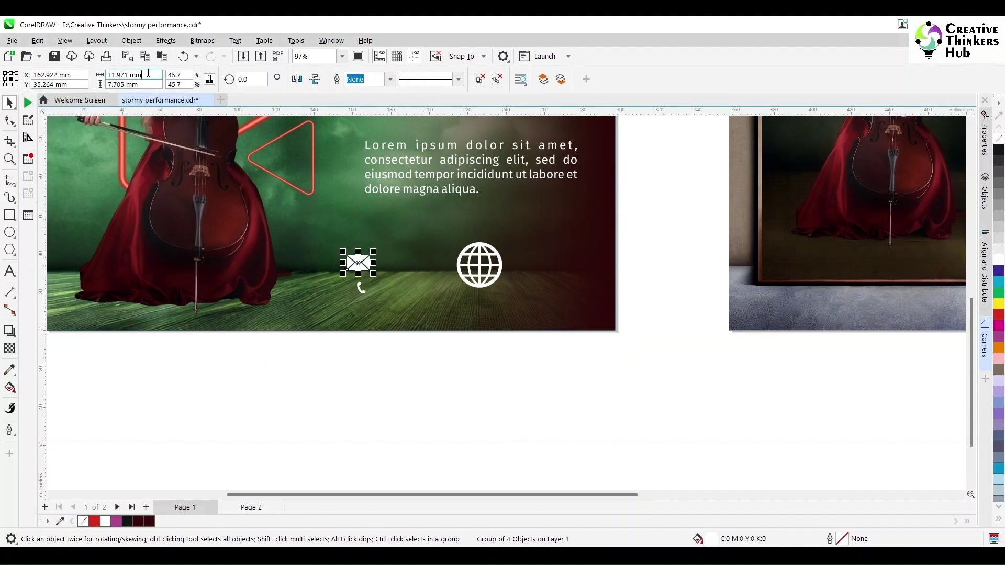
key("Tab")
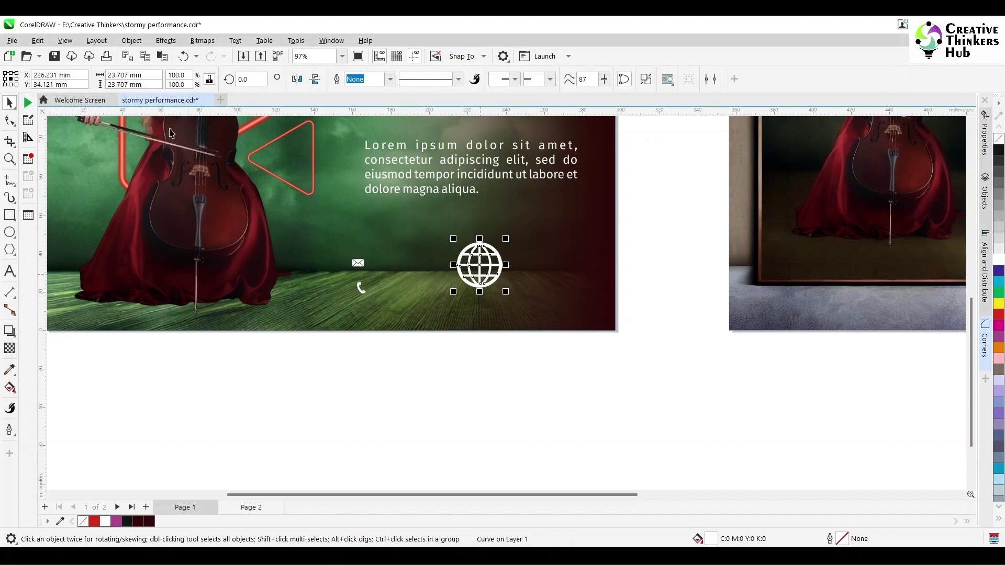
double_click(152, 76)
type("6")
key("Return")
Place the globe below the phone icon and centre-align the three icons in a vertical column.
left_click_drag(479, 266, 362, 310)
left_click_drag(327, 340, 404, 242)
key("c")
left_click(408, 386)
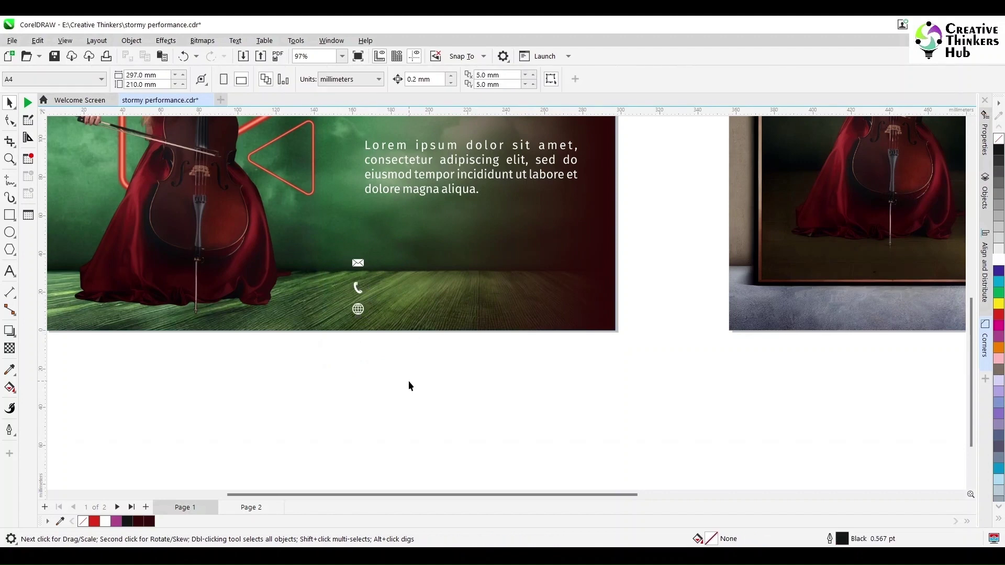
Distribute the three icons vertically with 0 mm spacing, then nudge the phone and globe slightly down.
left_click_drag(335, 384, 429, 212)
left_click(687, 79)
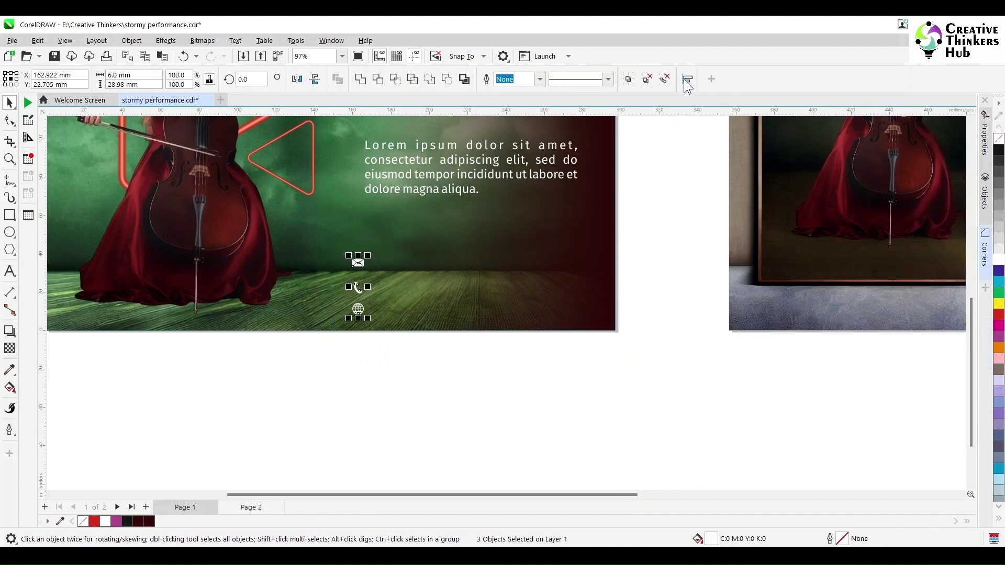
left_click(568, 373)
left_click_drag(242, 346, 323, 267)
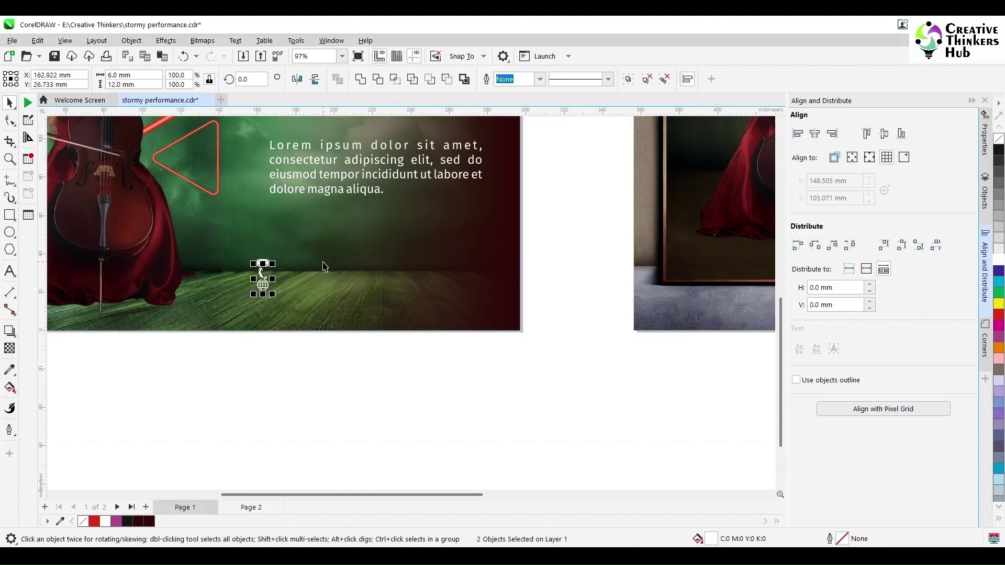
left_click_drag(209, 381, 311, 276)
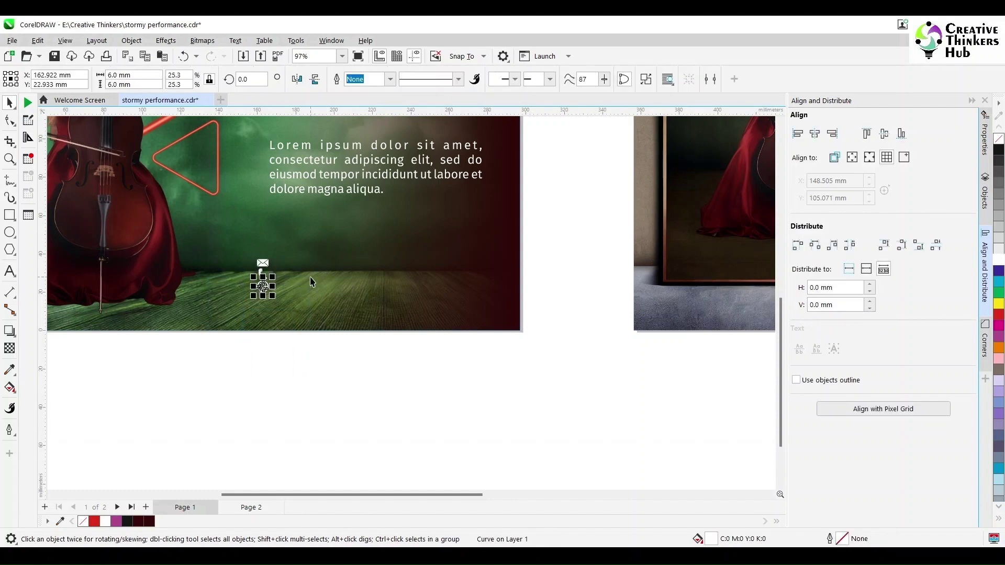
left_click(226, 362)
Set the nudge distance to 1 mm and nudge the phone and globe down to widen the gaps between the icons.
scroll(225, 337, "up", 2)
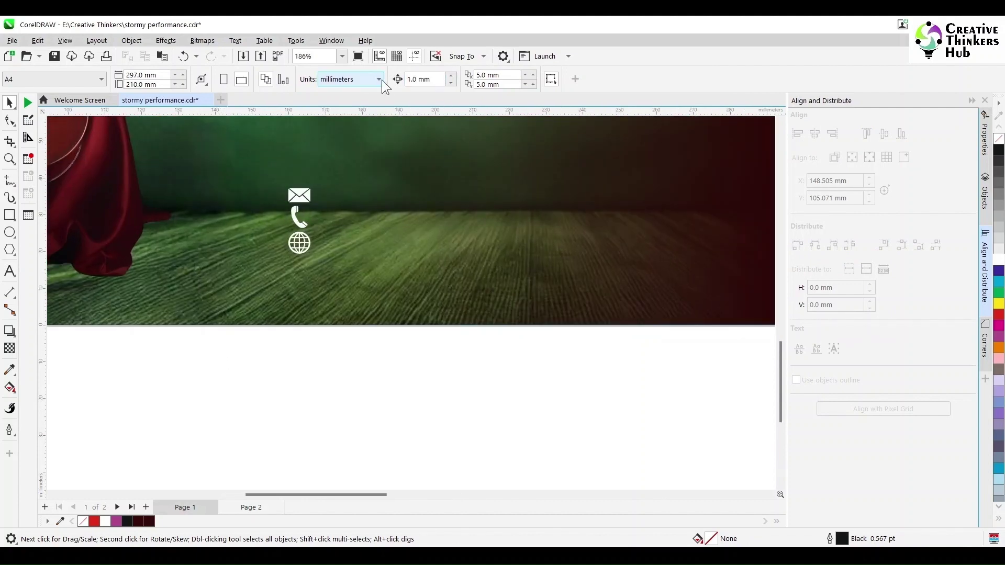
left_click_drag(244, 380, 389, 193)
left_click_drag(252, 361, 392, 225)
left_click(351, 291)
Move the column of three icons down towards the poster's bottom edge.
scroll(200, 372, "down", 2)
left_click_drag(210, 370, 314, 265)
mouse_move(261, 295)
left_mouse_down()
mouse_move(280, 314)
mouse_move(264, 311)
left_mouse_up()
left_click(278, 373)
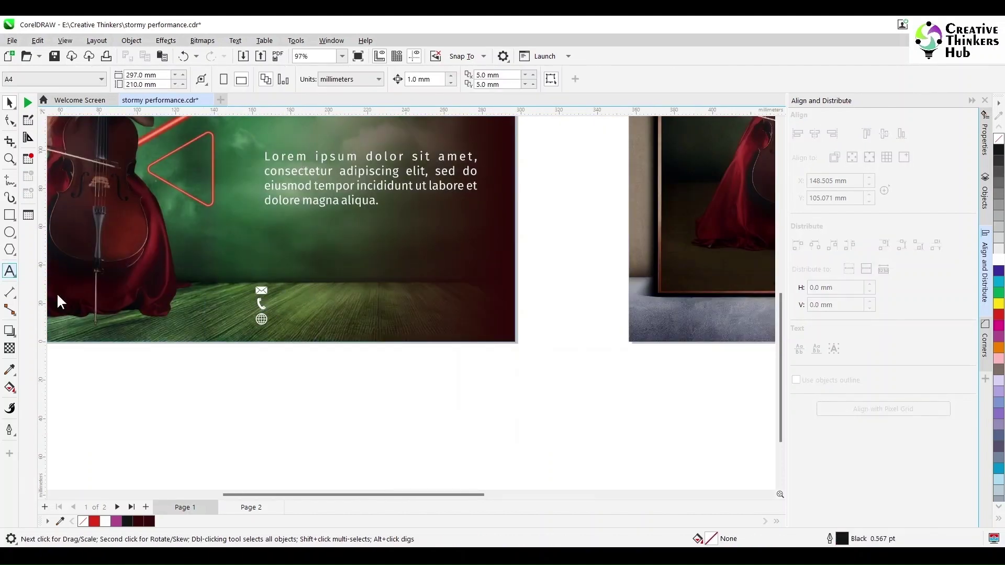
left_click(288, 391)
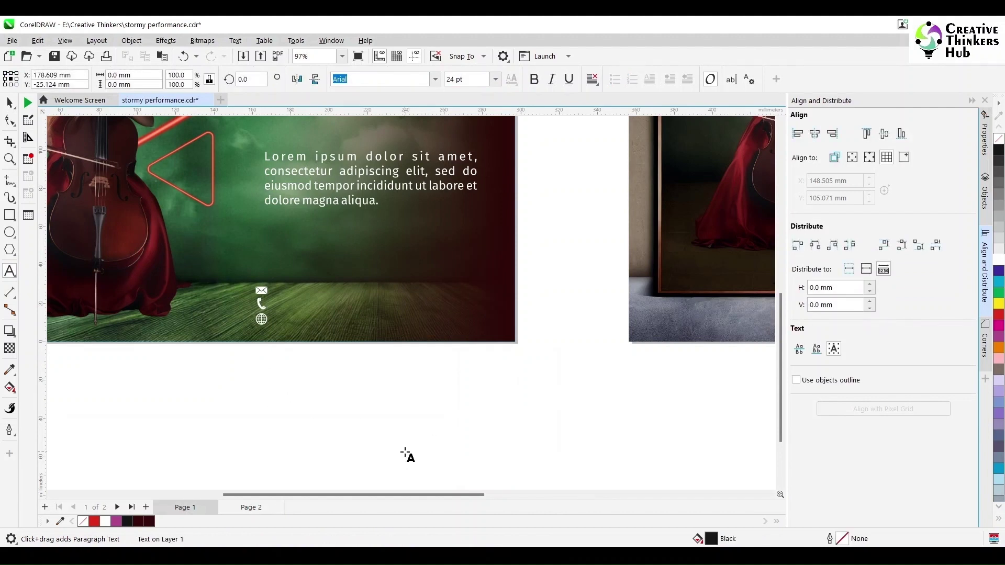
type("yourmail@gmail.com")
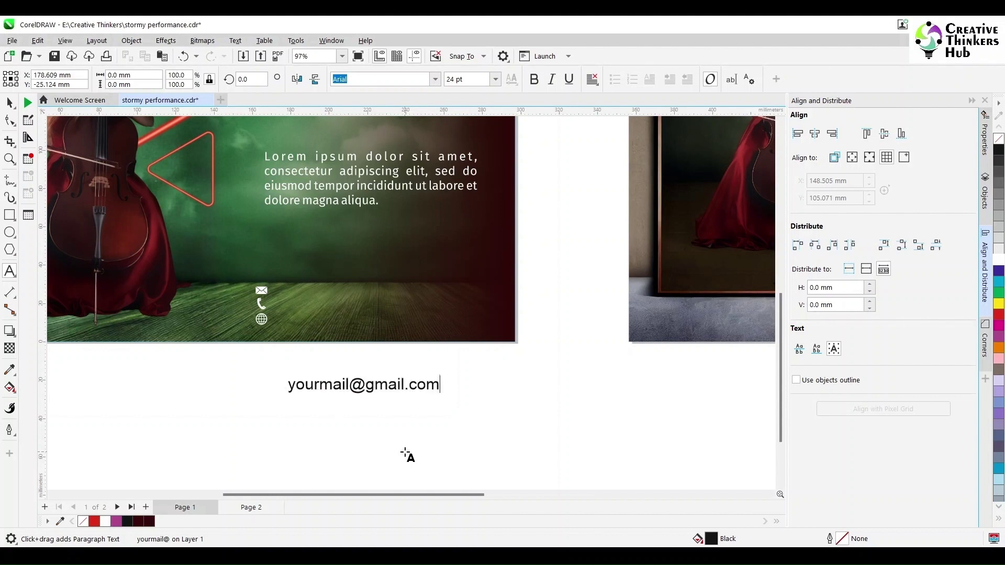
key("Escape")
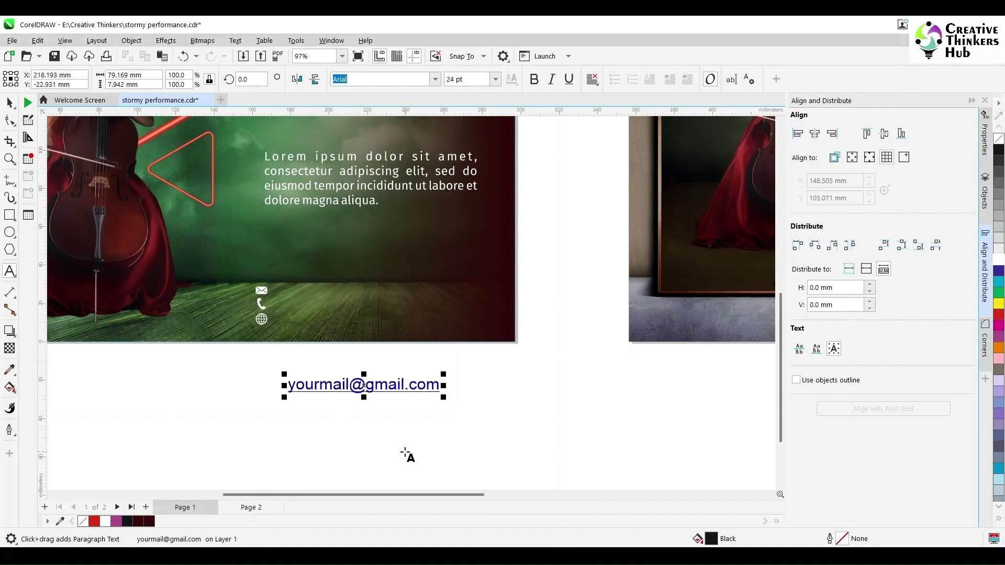
key("ctrl+z")
type("+7492")
key("BackSpace")
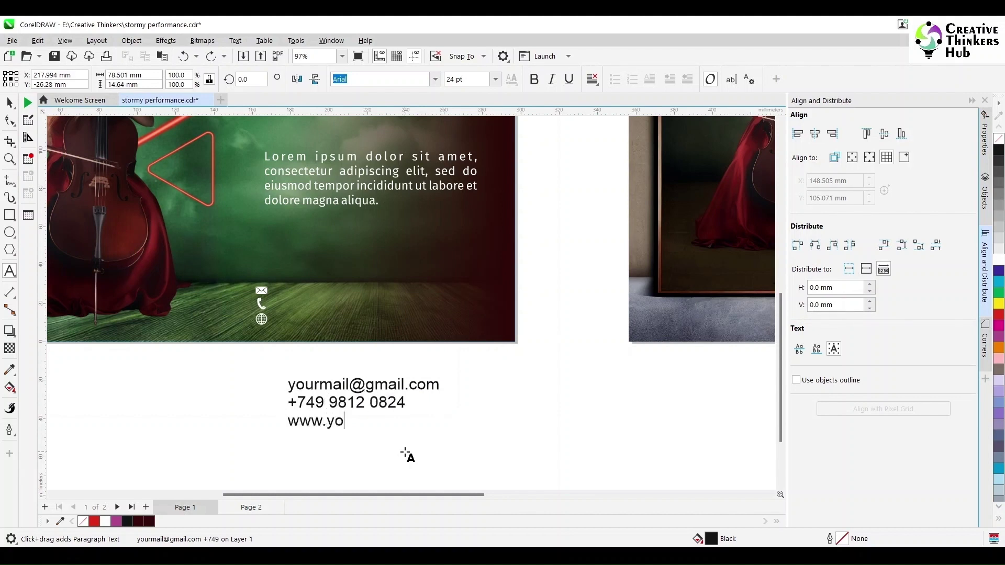
type("om")
key("Escape")
left_click(9, 102)
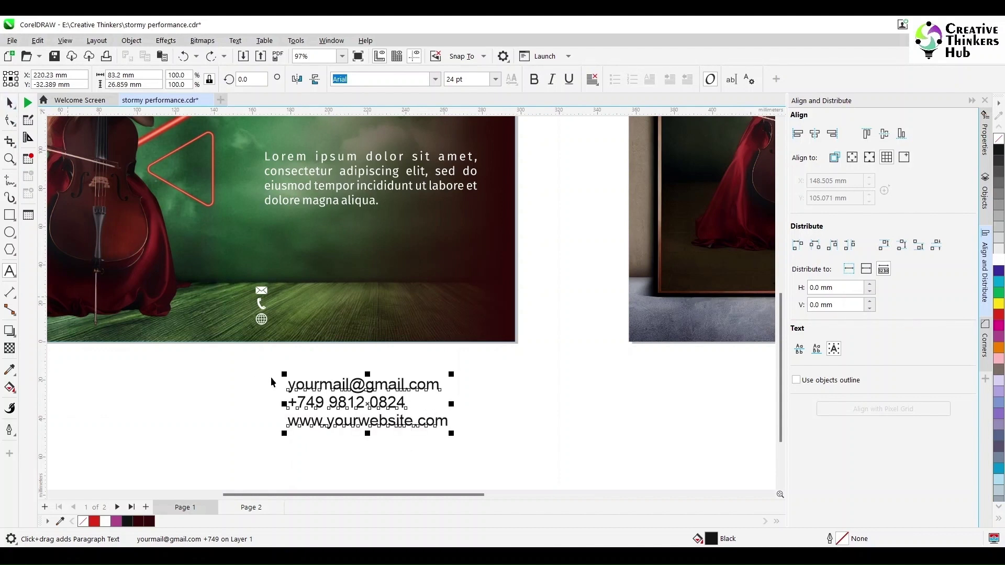
Place the contact text in white beside the three icons and format it as 18 pt Fira Sans.
left_click_drag(368, 403, 356, 309)
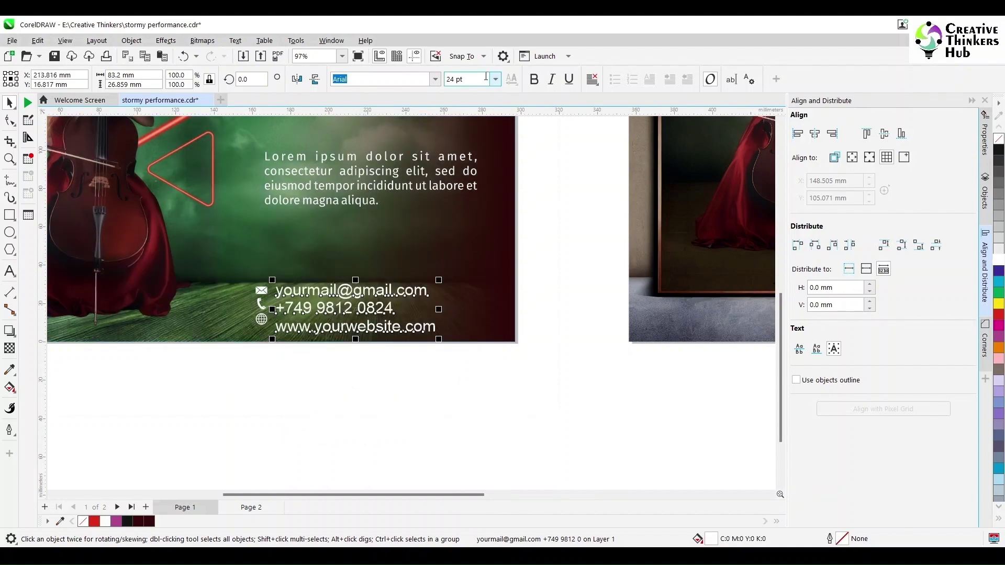
type("18")
key("Return")
left_click(404, 81)
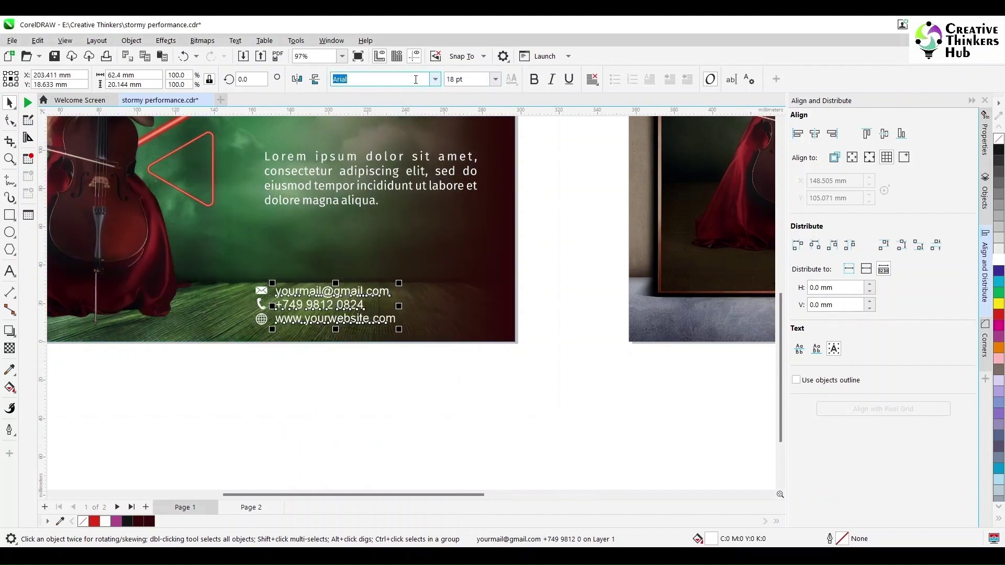
left_click(435, 79)
left_click(377, 118)
Bring the contact text closer to the three icons and line each row up with its icon.
key("z")
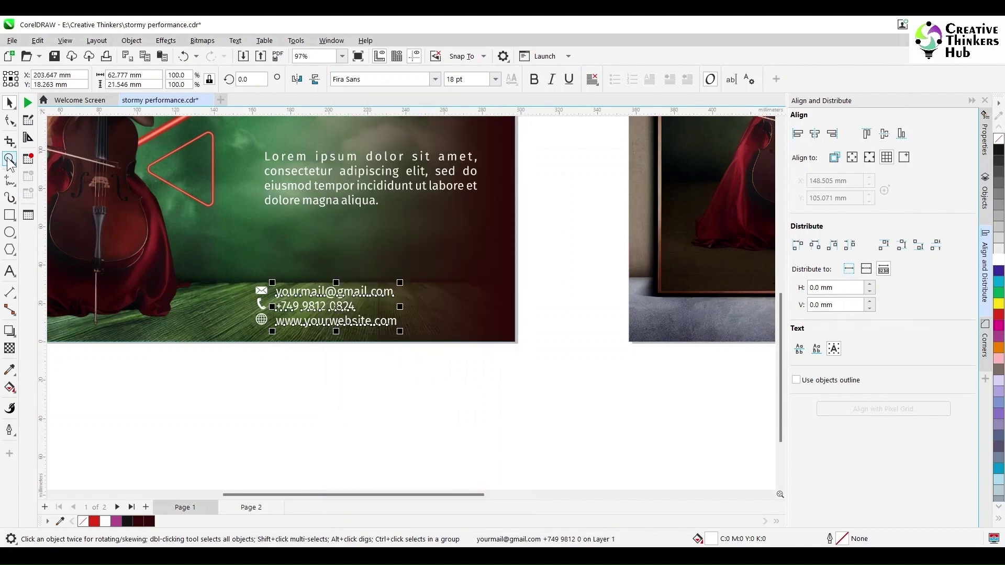
left_click_drag(197, 264, 459, 346)
left_click(9, 103)
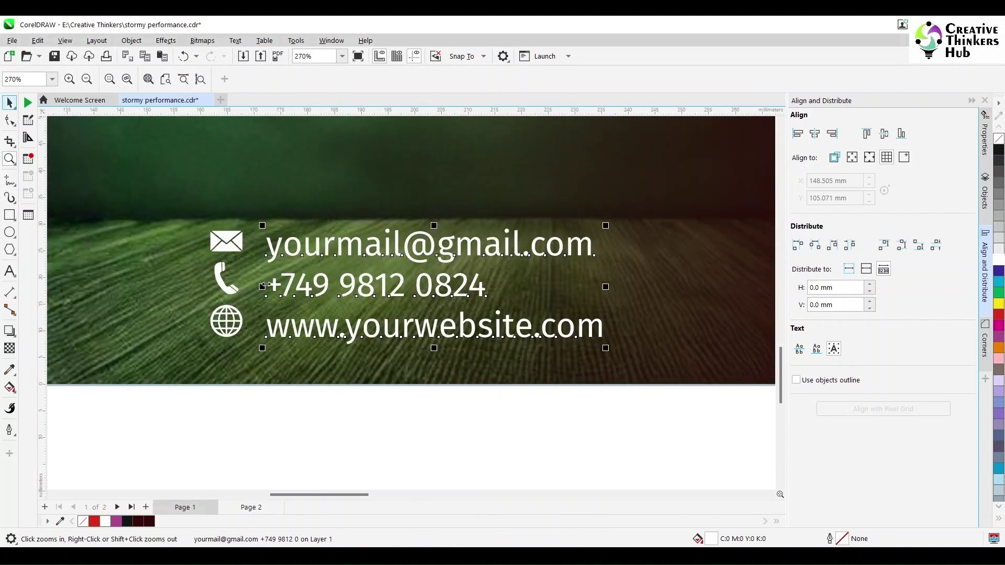
left_click_drag(273, 256, 254, 250)
left_click_drag(192, 410, 278, 257)
left_click(226, 323)
left_click_drag(273, 406, 620, 193)
key("shift+F4")
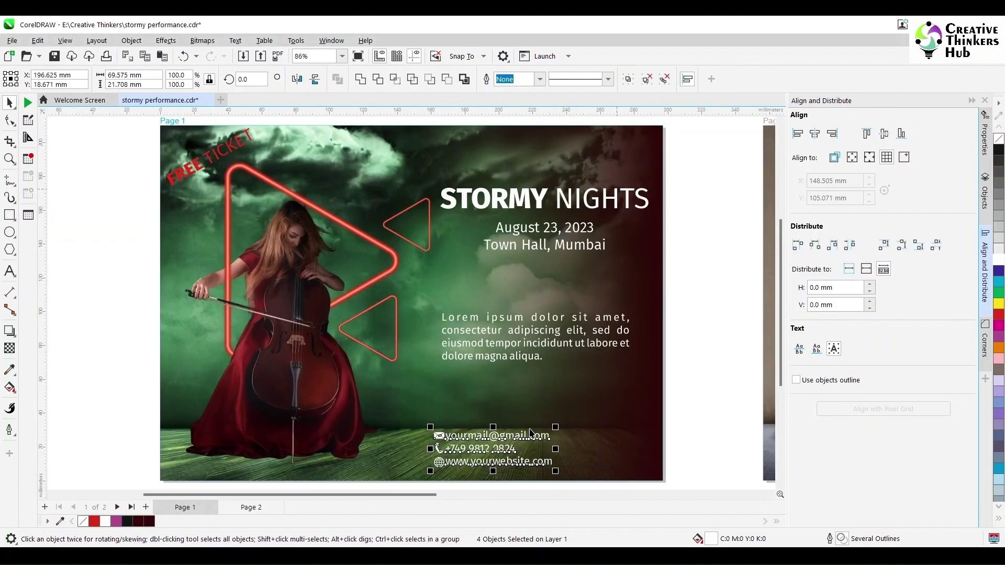
Group the contact icons and text at the poster's lower right and right-align the group with the STORMY NIGHTS title.
left_click(668, 442)
left_click(487, 449)
left_click_drag(690, 414, 435, 473)
left_click_drag(550, 451, 580, 451)
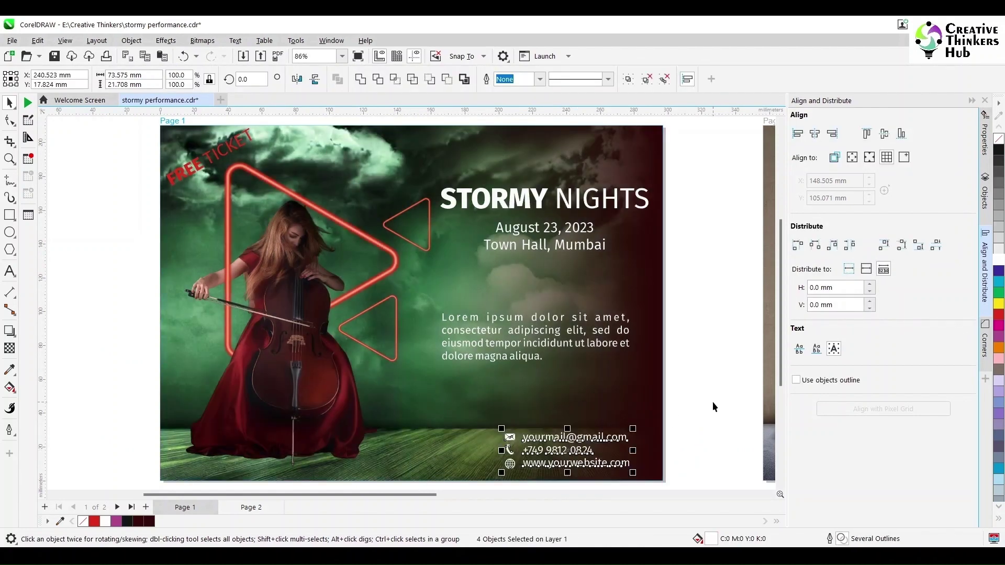
key("ctrl+g")
left_click(643, 213, "shift")
key("r")
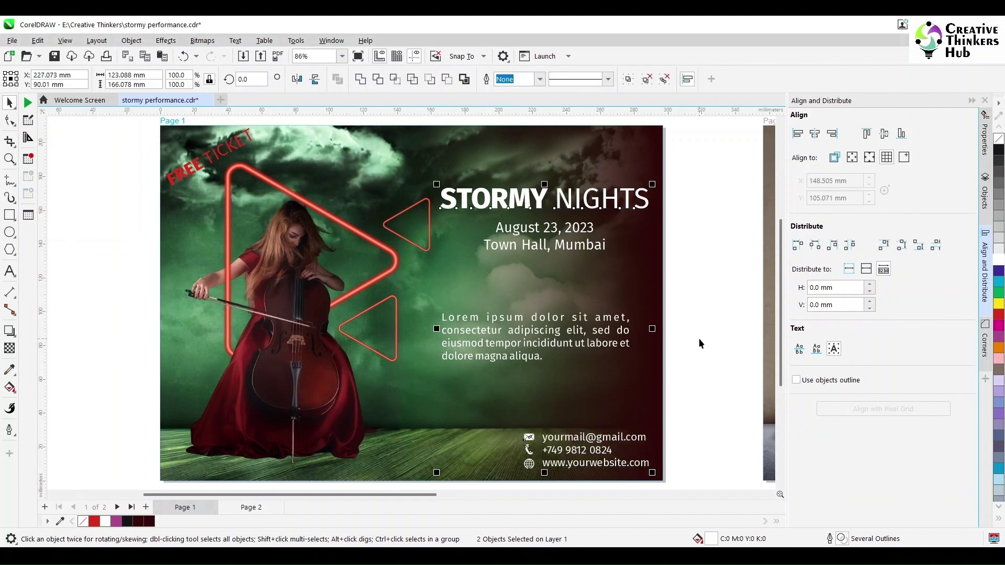
Centre the Lorem ipsum paragraph horizontally under the STORMY NIGHTS title.
left_click(684, 295)
left_click(586, 341)
left_click(590, 207, "shift")
left_click(678, 232)
left_click(576, 335)
left_click(571, 212, "shift")
key("c")
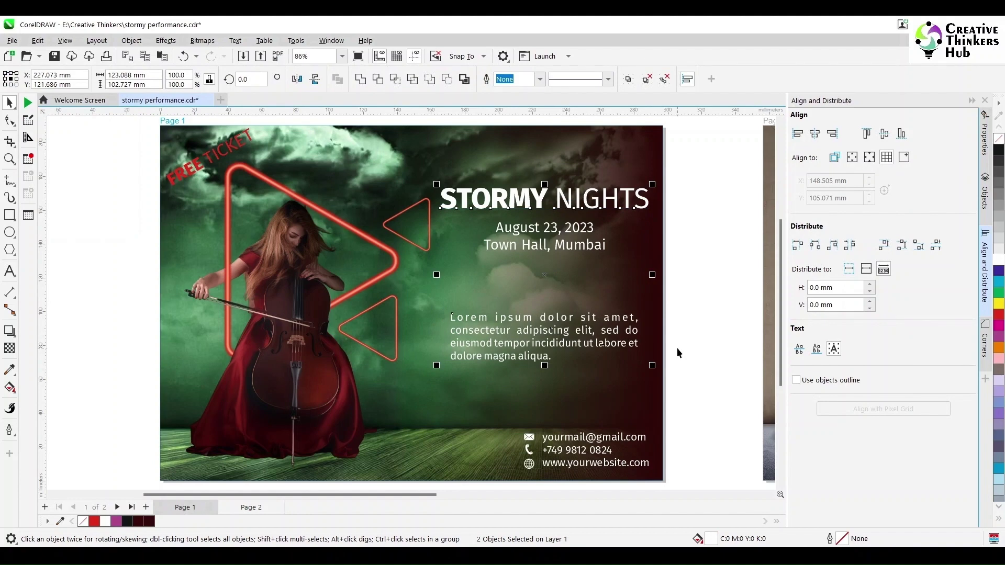
left_click(680, 343)
Create a new paragraph text frame over the poster's lower left, fill it with placeholder text and widen it to about 164 mm.
scroll(685, 341, "down", 2)
scroll(686, 341, "up", 1)
left_click(600, 350)
left_click(600, 350)
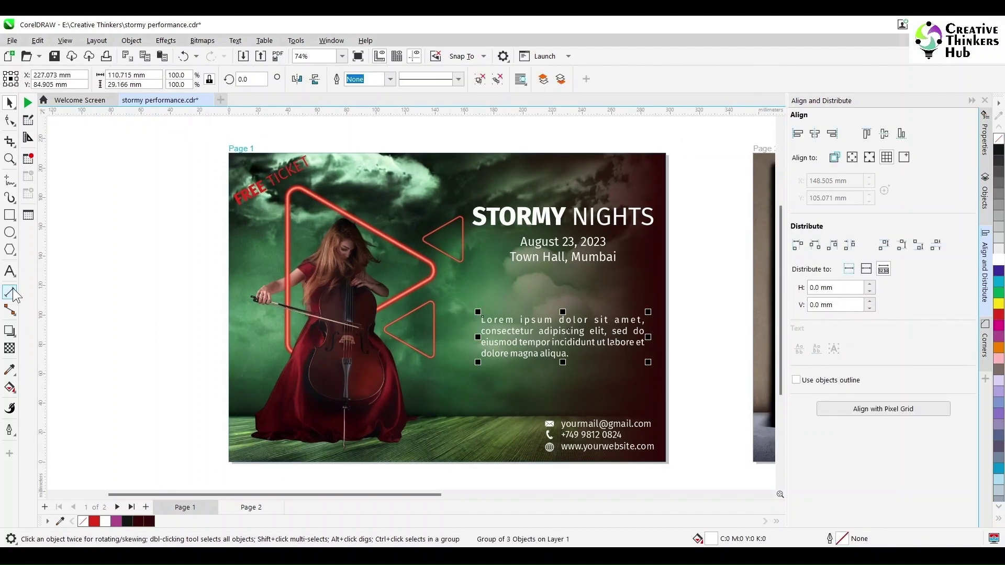
left_click(9, 272)
left_click_drag(157, 333, 353, 449)
left_click(195, 367)
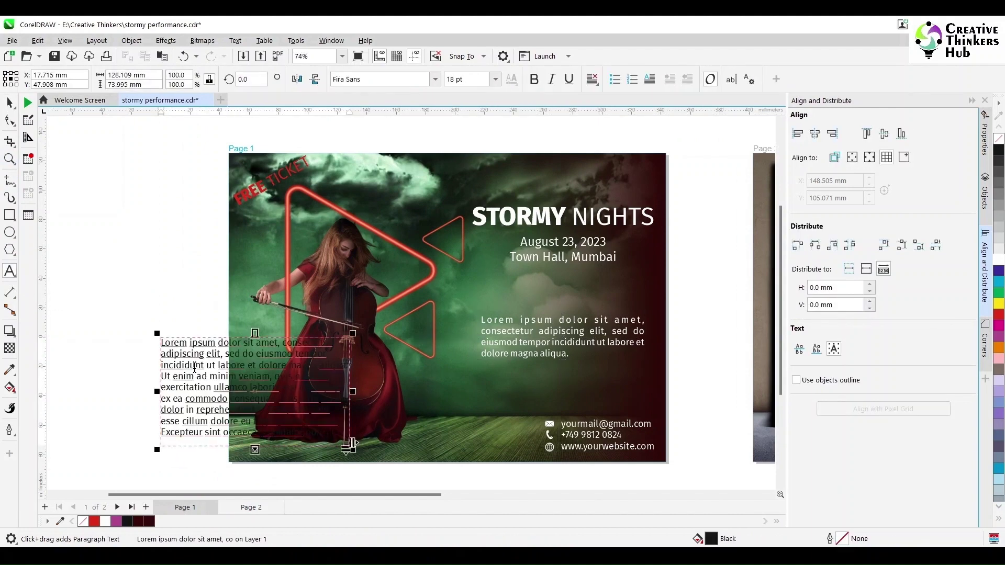
left_click_drag(386, 393, 406, 392)
Centre-align all the placeholder text in the new paragraph frame.
key("ctrl+a")
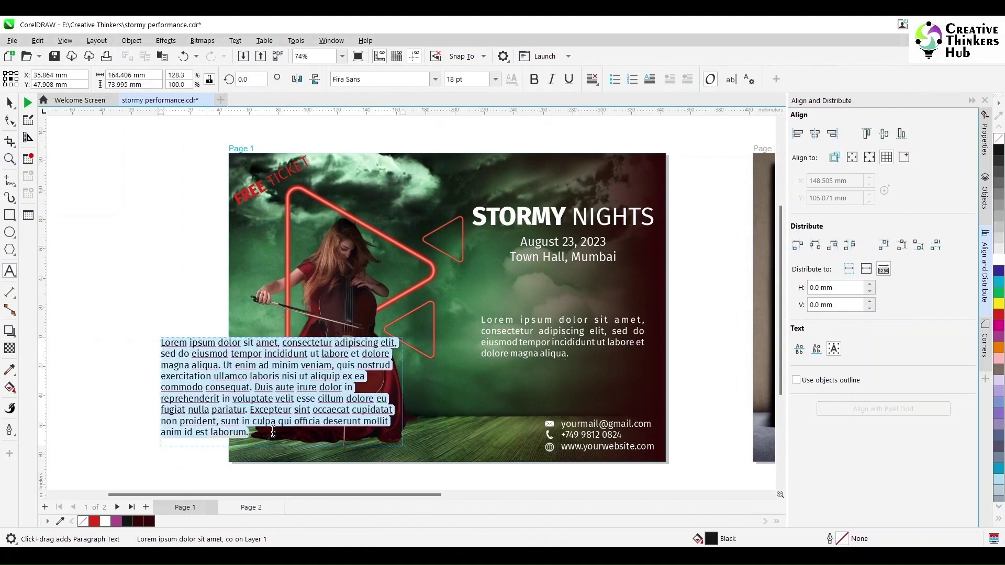
left_click(593, 79)
left_click(614, 122)
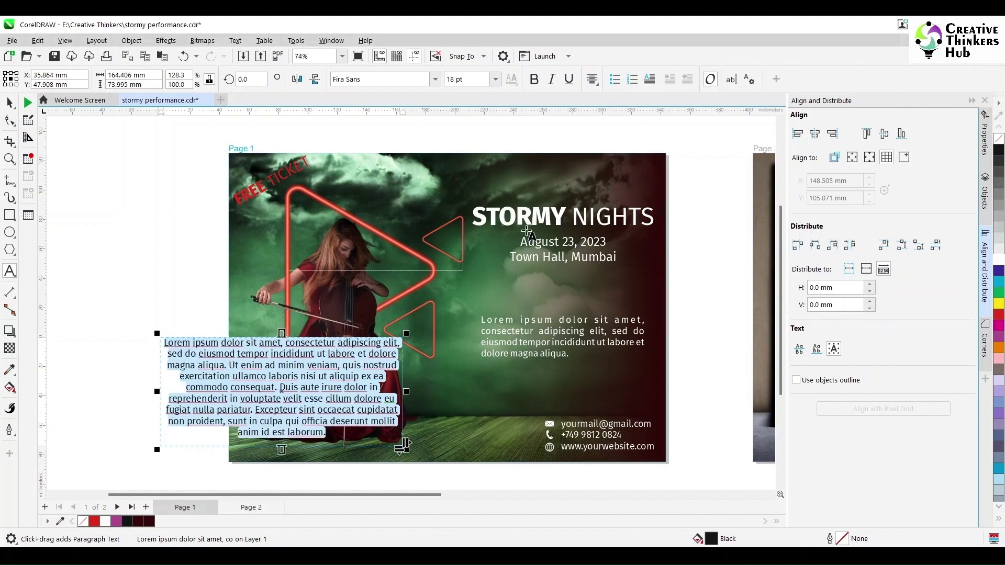
Remove everything after "commodo consequat." from the new placeholder paragraph.
scroll(273, 400, "up", 3)
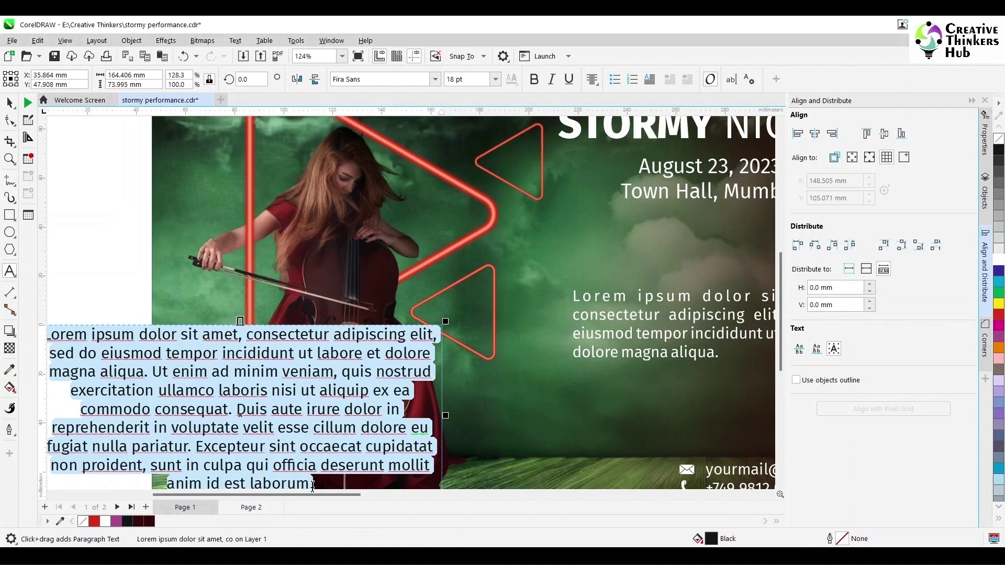
left_click(238, 412)
key("shift+Down")
key("shift+Down")
key("shift+Down")
key("shift+Down")
key("shift+Right")
key("shift+Right")
key("shift+End")
key("ctrl+x")
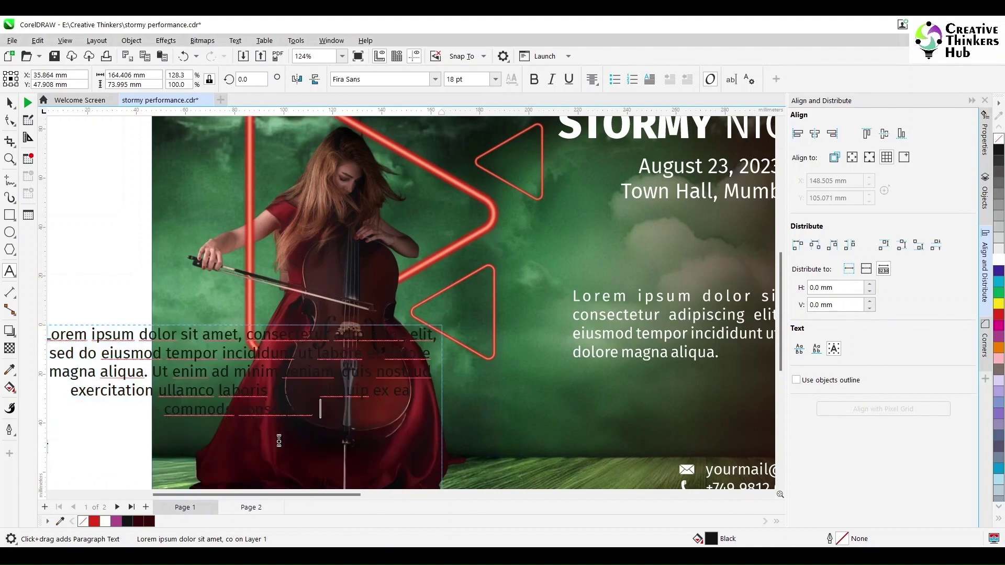
key("ctrl+space")
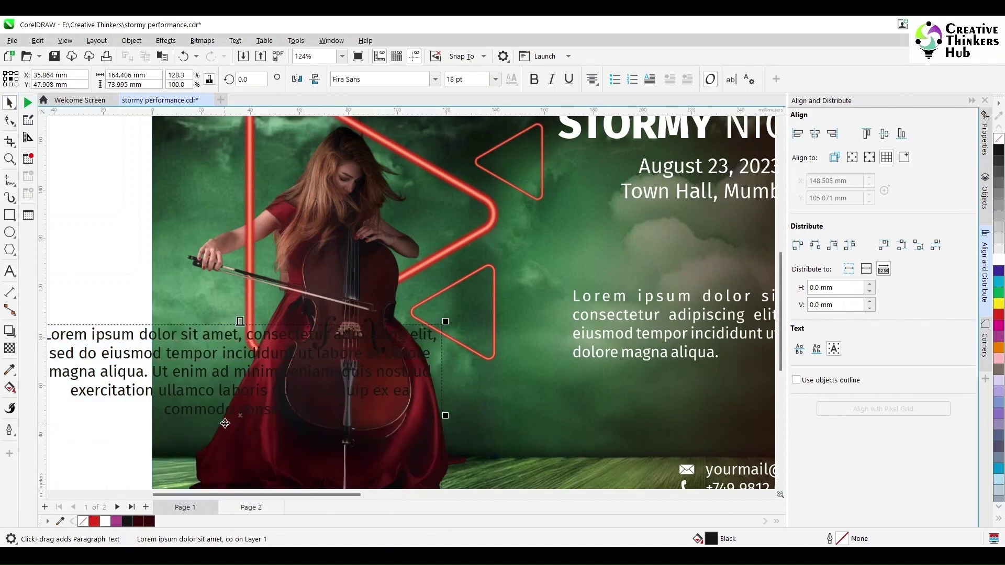
Replace the old paragraph with the new text frame, fitting it to the title's width of about 123 mm and centring it underneath.
scroll(224, 423, "down", 2)
left_click(523, 341)
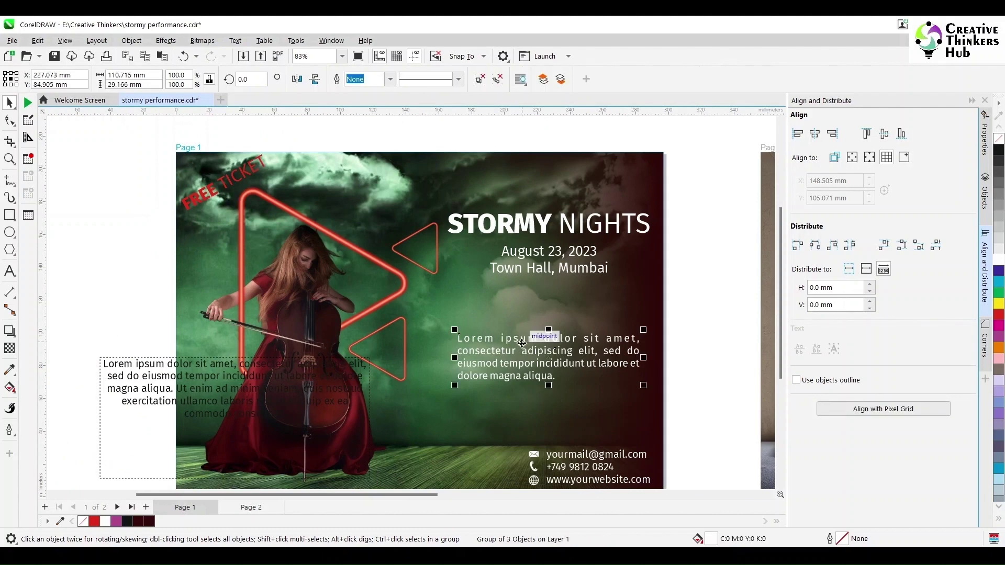
left_click_drag(190, 367, 504, 332)
left_click_drag(683, 383, 641, 384)
left_click_drag(414, 383, 430, 384)
left_click_drag(491, 330, 503, 329)
left_click(705, 340)
left_click(503, 330)
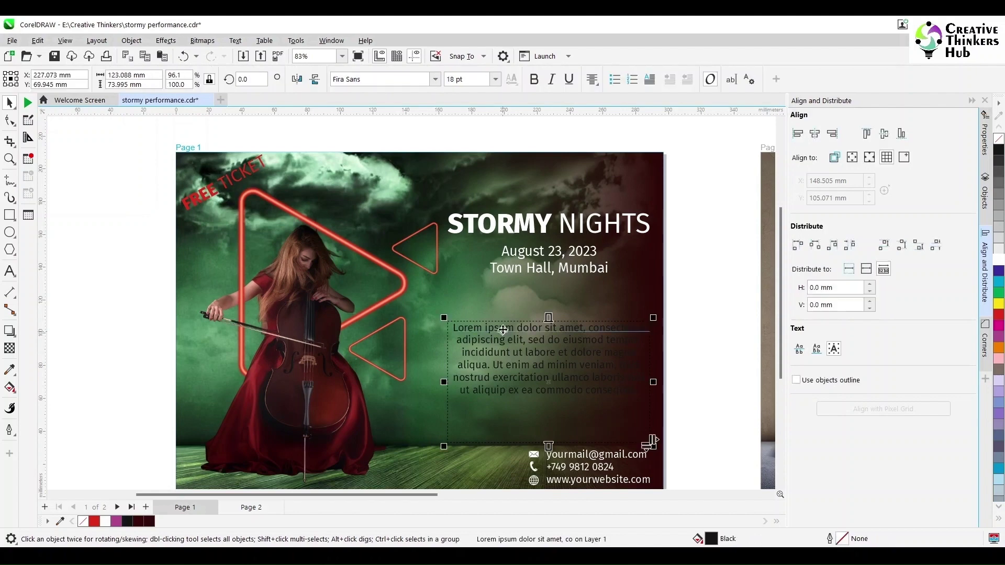
Colour the new paragraph white and shorten its frame to fit just below the last line.
left_click(999, 261)
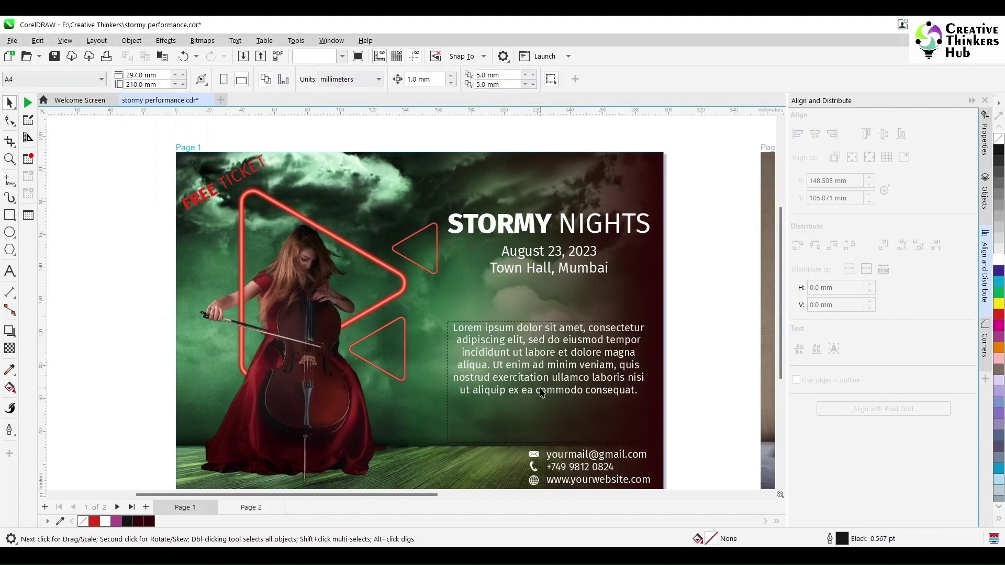
left_click_drag(549, 446, 549, 407)
scroll(714, 375, "down", 1)
scroll(715, 381, "up", 1)
left_click(717, 367)
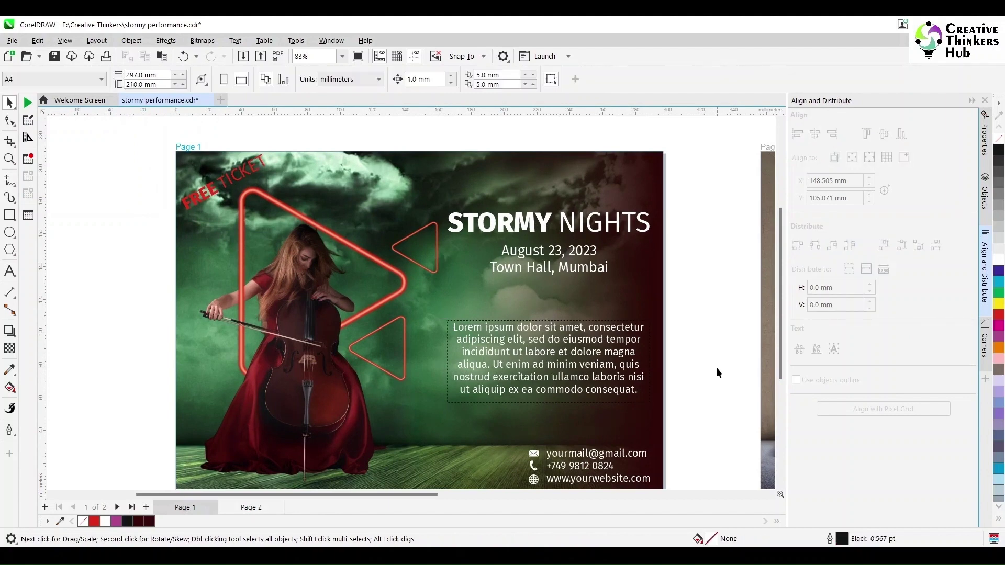
Convert the white placeholder paragraph to curves.
left_click(601, 232)
left_click(581, 256, "shift")
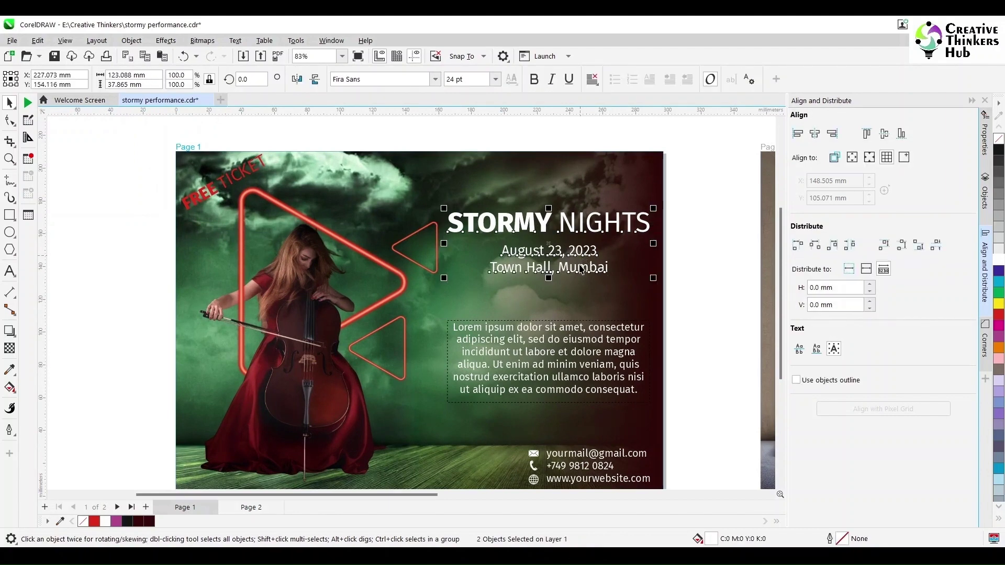
left_click(568, 332, "shift")
left_click(596, 326)
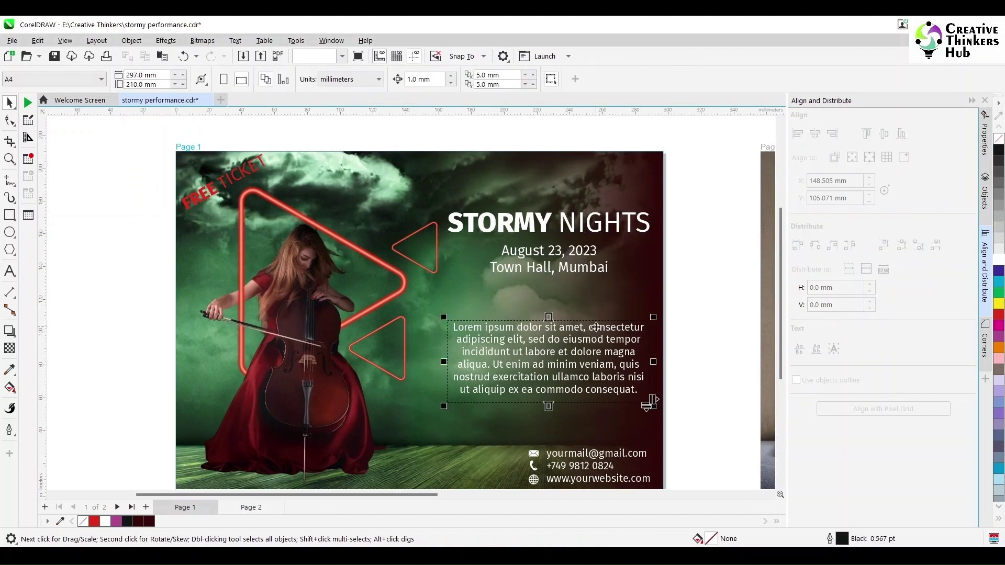
left_click(679, 346)
left_click(573, 462)
left_click(546, 385)
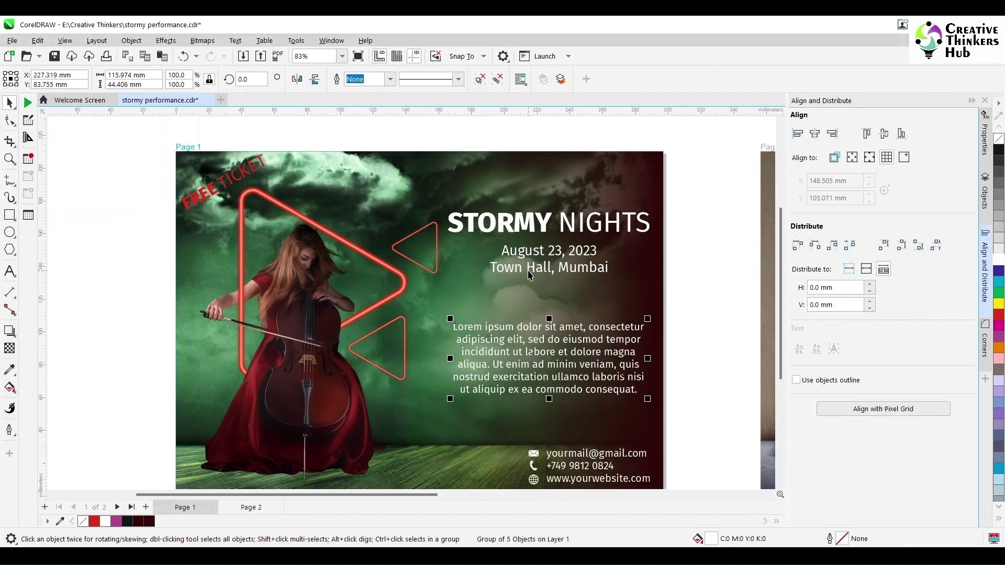
Duplicate the title and event details 1 mm right and down, in black behind the originals, as a drop shadow.
left_click(518, 228)
left_click(518, 251, "shift")
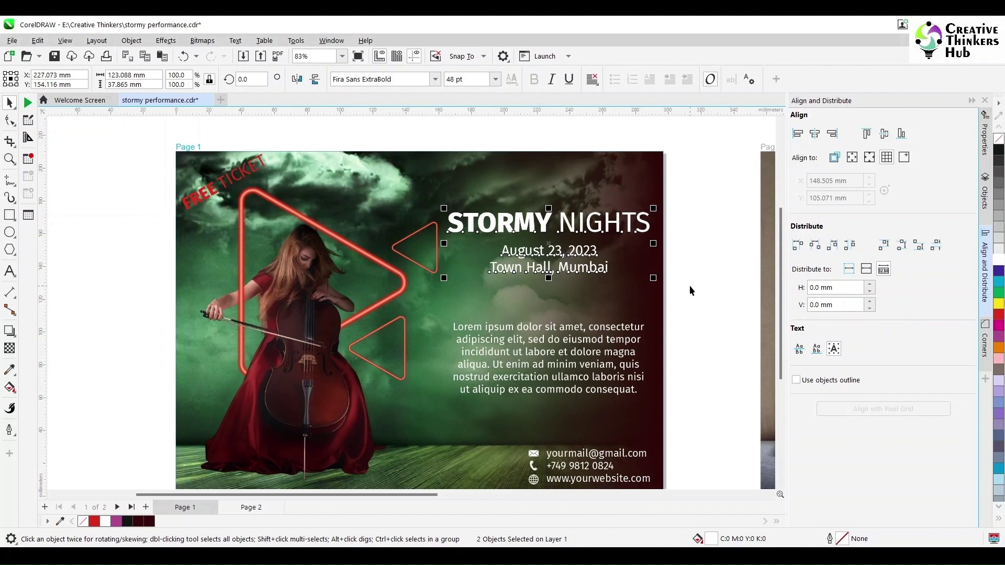
key("KP_Add")
key("Right")
key("Down")
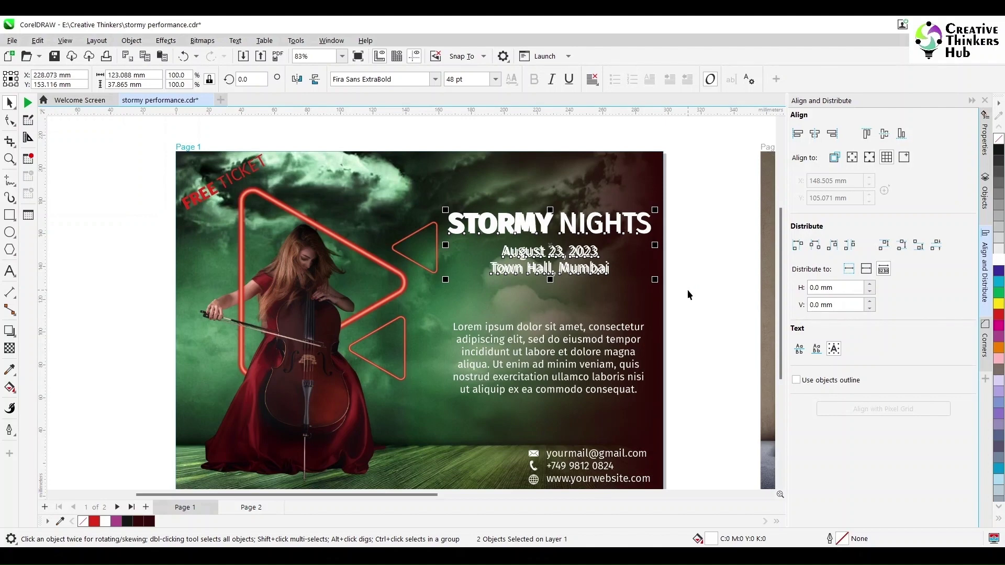
left_click(999, 150)
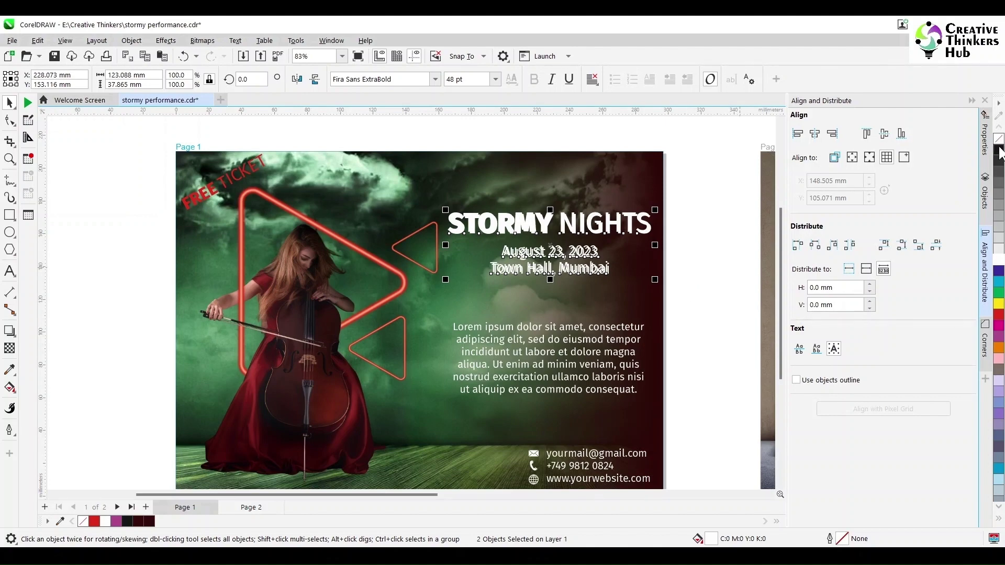
scroll(697, 259, "up", 1)
scroll(698, 259, "down", 2)
left_click(723, 243)
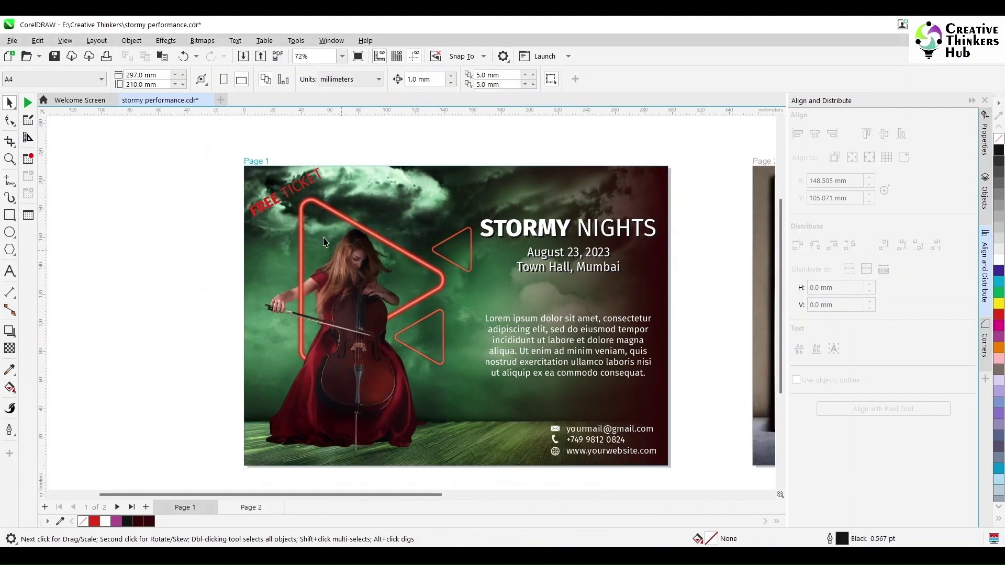
Add a black offset copy behind the red FREE TICKET text as a drop shadow.
left_click(309, 189)
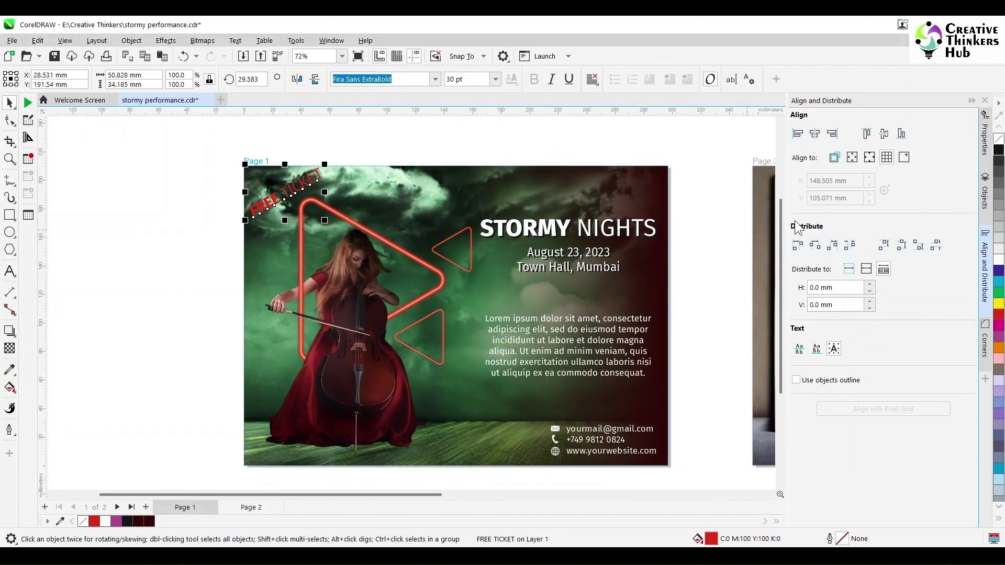
left_click(999, 150)
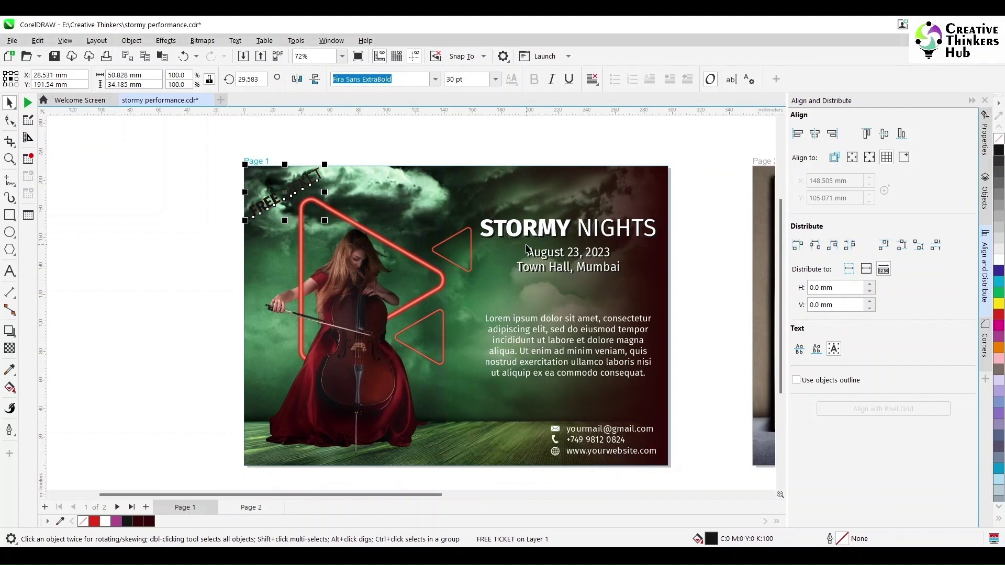
key("ctrl+z")
key("Escape")
Move the black FREE TICKET shadow closer to the red text, to X 29.031 mm and Y 191.04 mm.
scroll(285, 168, "up", 4)
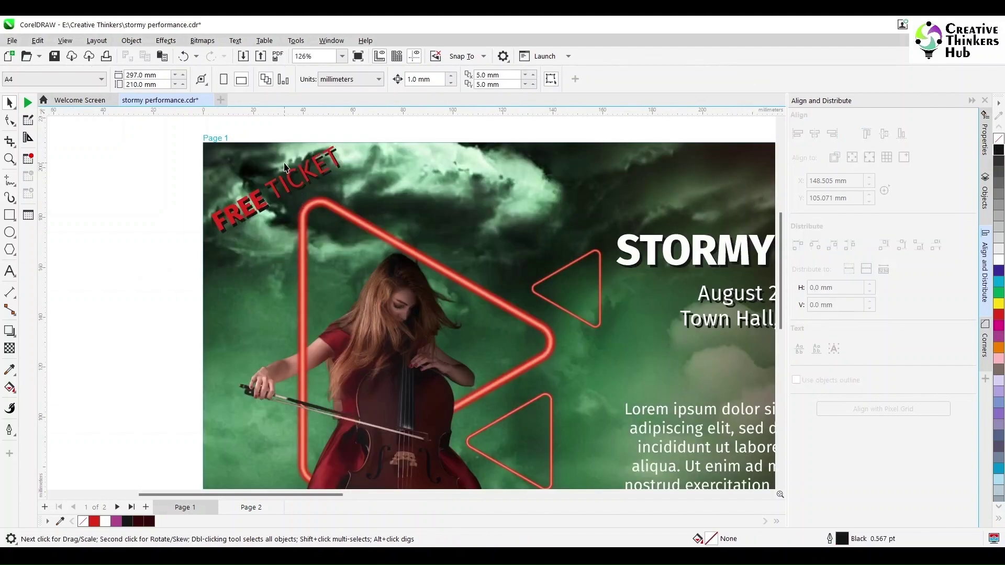
scroll(285, 168, "up", 4)
left_click(348, 200)
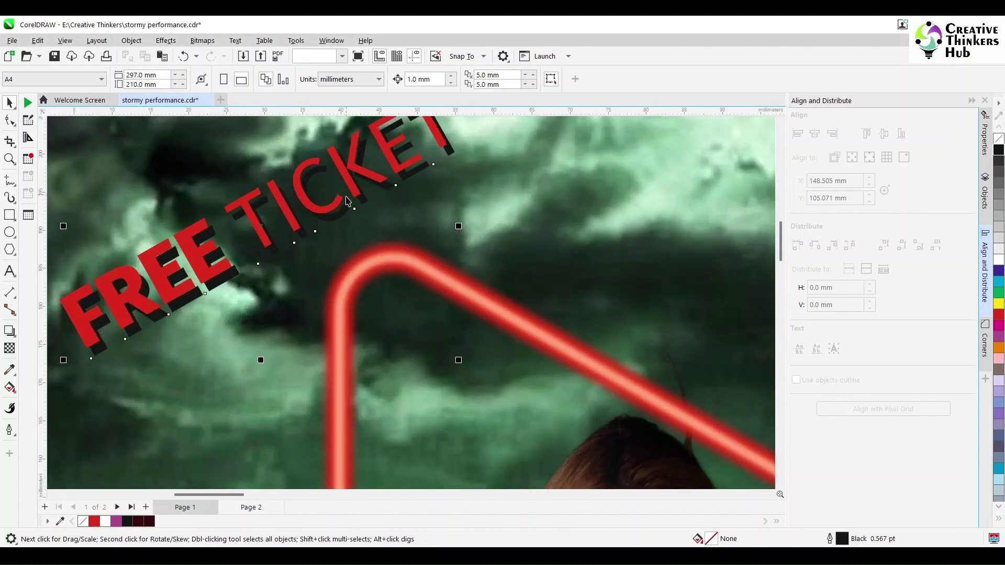
left_click_drag(348, 200, 344, 197)
scroll(348, 200, "down", 5)
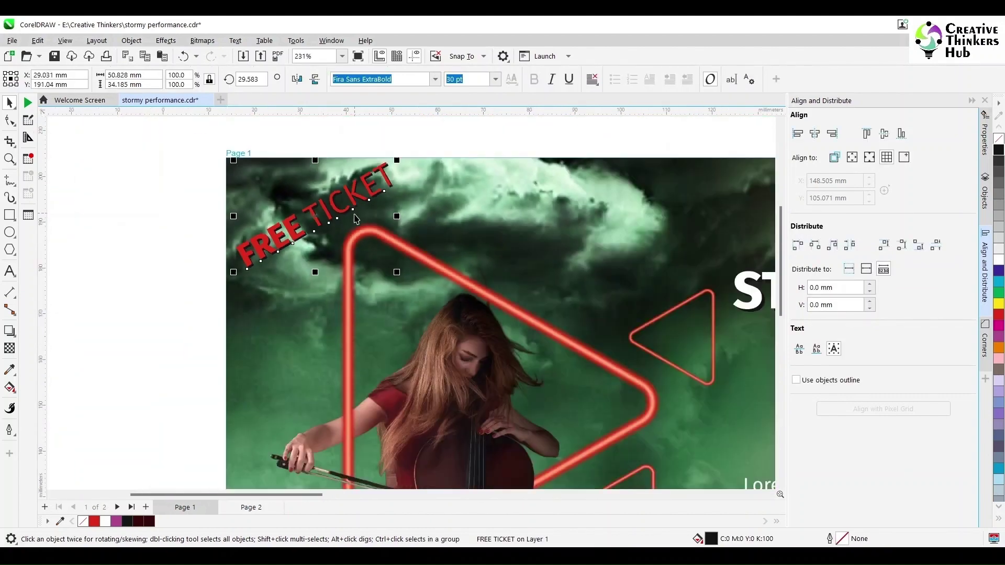
scroll(323, 274, "down", 3)
left_click(250, 316)
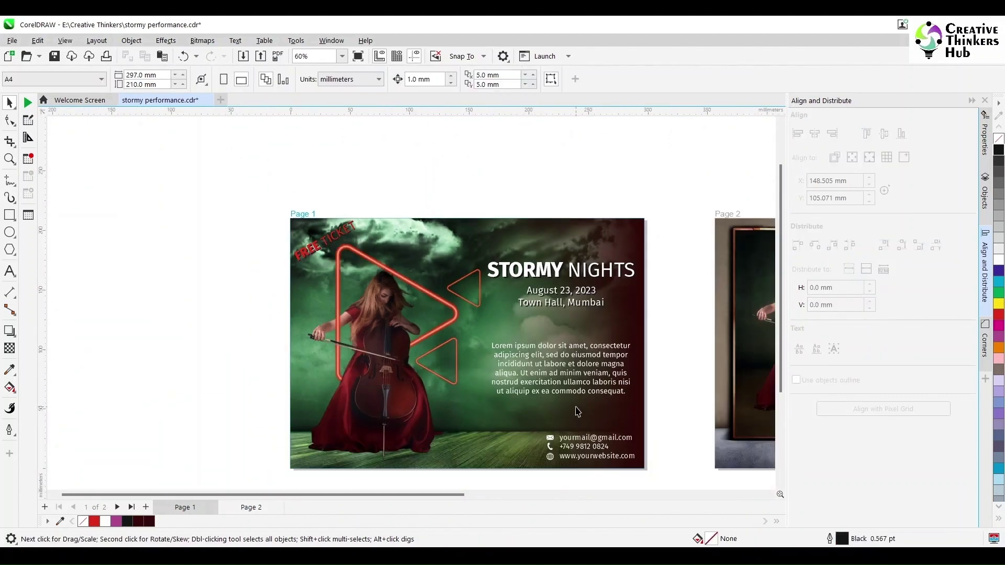
Copy the title, event details, their shadows, paragraph and contact block from page 1 onto page 2.
key("shift+F4")
scroll(121, 307, "down", 4)
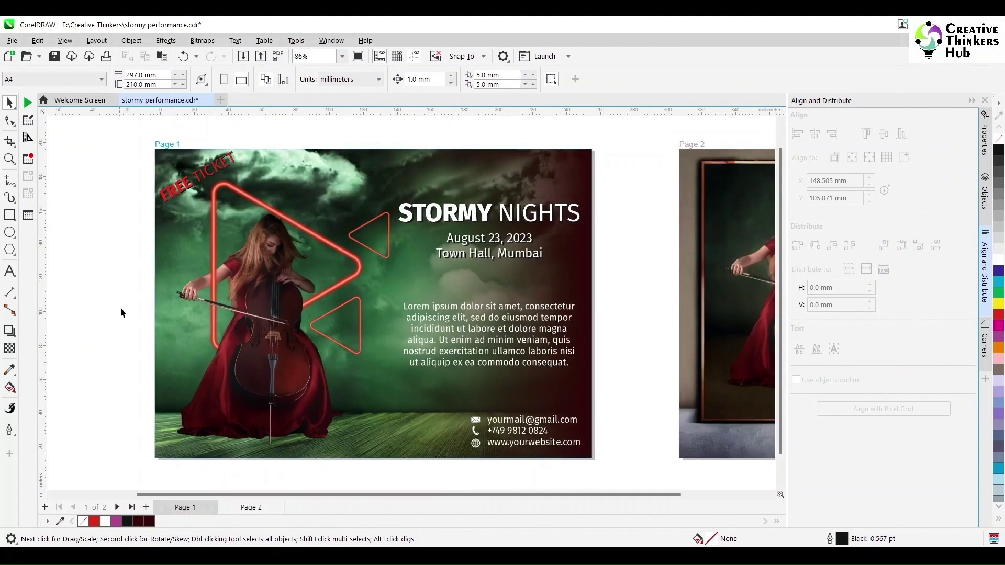
left_click_drag(325, 388, 248, 433)
key("ctrl+c")
left_click(553, 322)
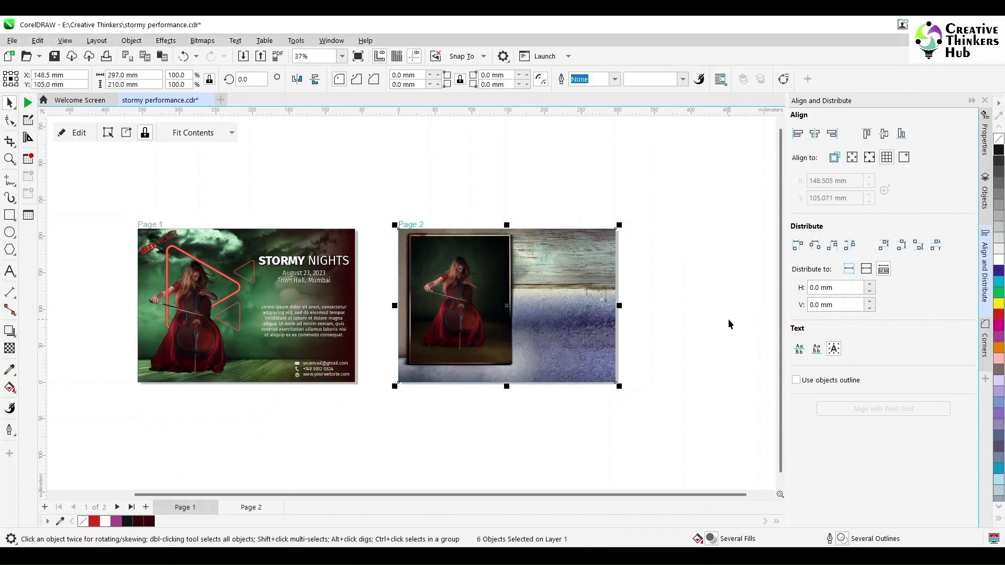
key("ctrl+v")
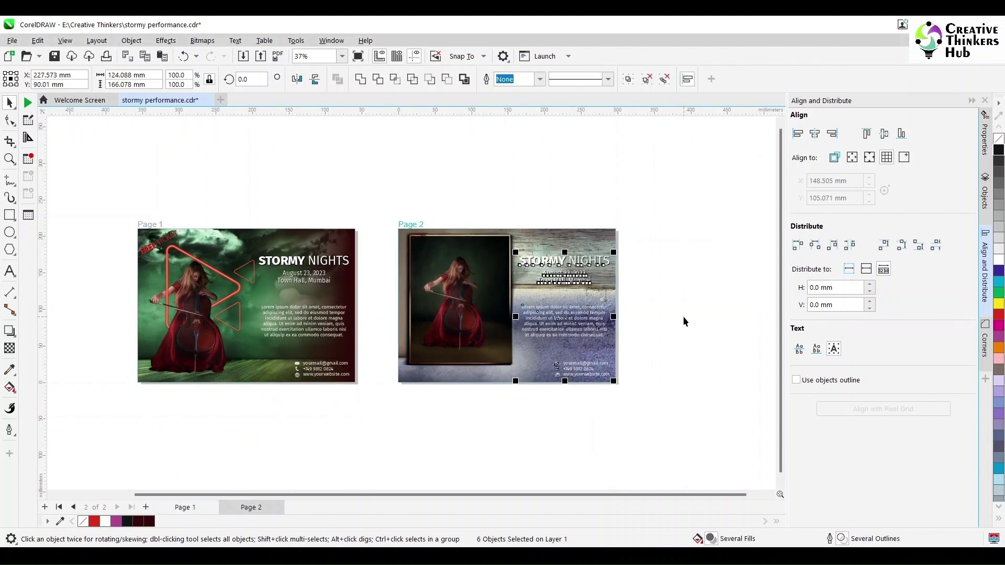
left_click(684, 317)
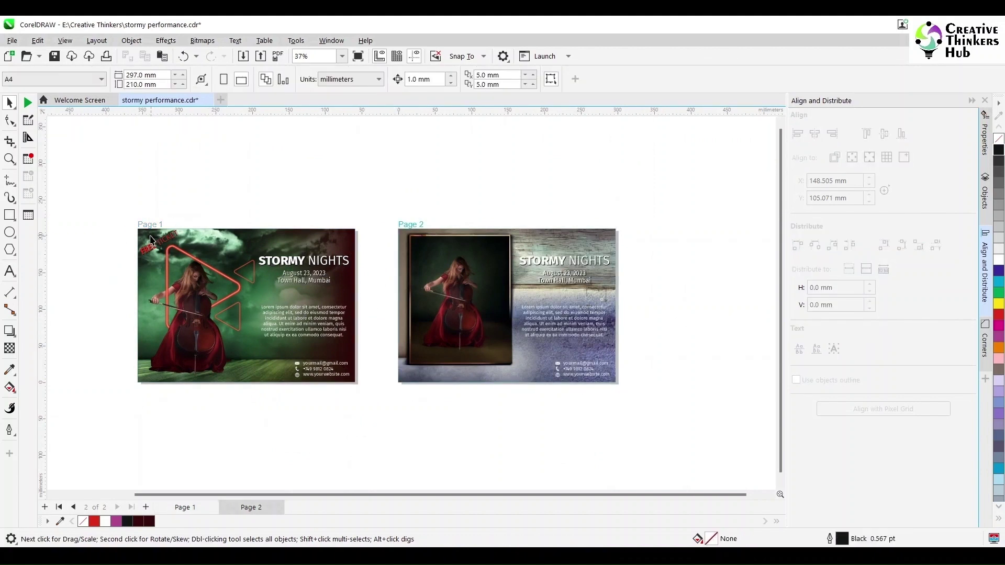
Copy the red FREE TICKET text with its black shadow from page 1 onto page 2.
left_click(149, 282)
left_click_drag(90, 183, 199, 288)
key("ctrl+c")
left_click(533, 238)
key("ctrl+v")
Set the FREE TICKET copy's rotation to 0 and place it below the framed cellist picture on page 2.
left_click_drag(419, 245, 425, 374)
scroll(445, 354, "up", 2)
double_click(249, 79)
type("0")
key("Return")
mouse_move(404, 387)
left_mouse_down()
mouse_move(418, 397)
mouse_move(418, 388)
left_mouse_up()
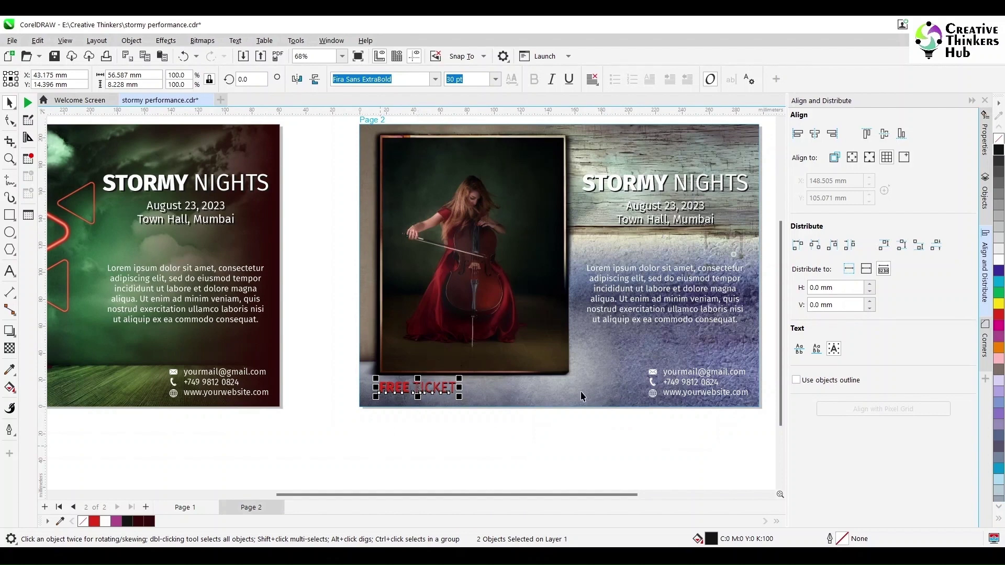
Move page 2's title, event details and paragraph higher and centre them horizontally on one another.
scroll(576, 392, "up", 1)
scroll(599, 381, "down", 2)
scroll(604, 405, "up", 1)
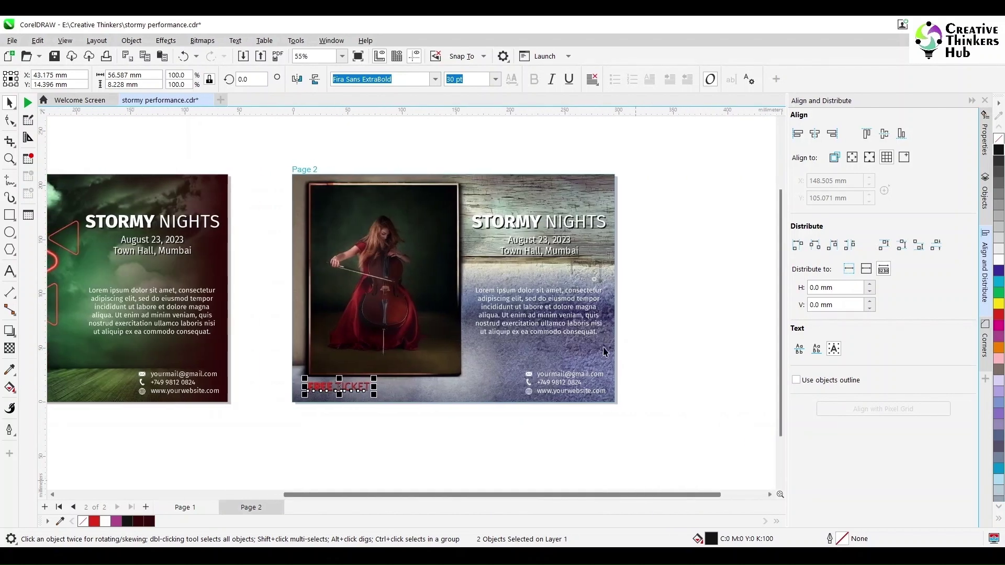
scroll(604, 405, "up", 1)
left_click_drag(671, 166, 426, 253)
left_click_drag(502, 219, 500, 201)
left_click_drag(533, 289, 533, 274)
left_click_drag(631, 166, 417, 354)
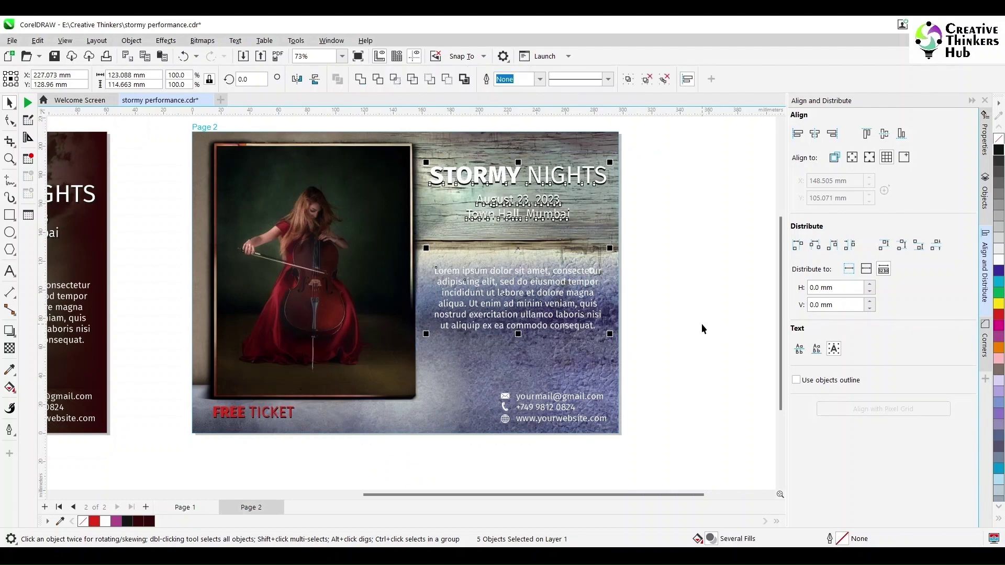
left_click(702, 323)
Shift the black shadows of page 2's title and event details 1 mm to the right of the white text.
scroll(648, 206, "up", 4)
key("ctrl+z")
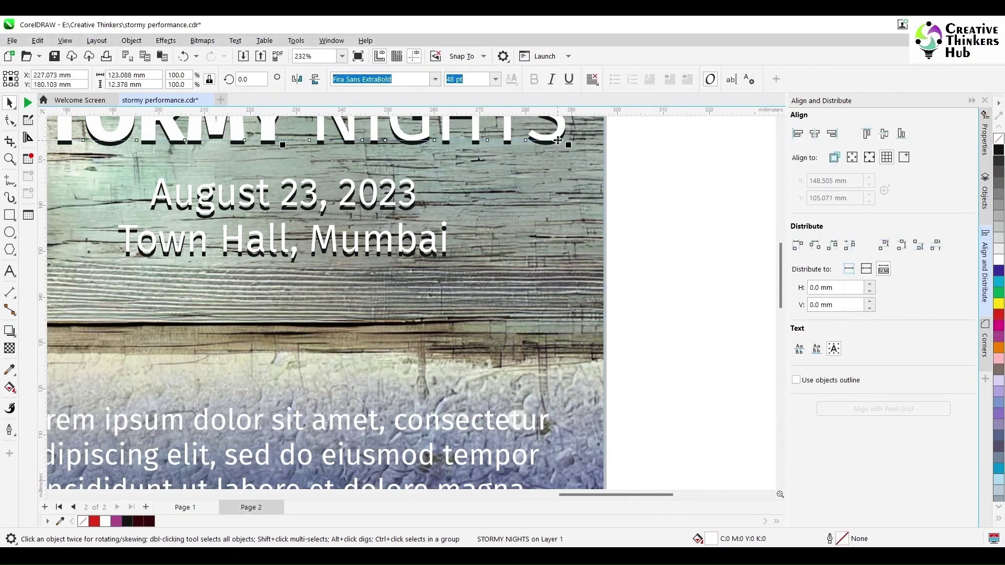
left_click(554, 149)
left_click(619, 164)
key("Tab")
left_click(417, 211, "shift")
key("c")
scroll(607, 391, "down", 3)
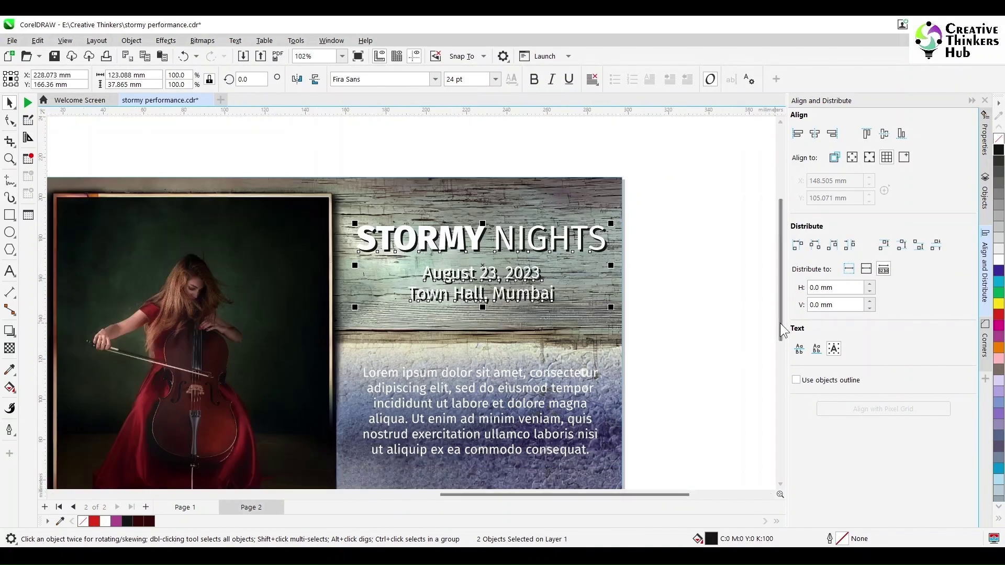
left_click_drag(779, 330, 779, 388)
left_click_drag(615, 460, 422, 355)
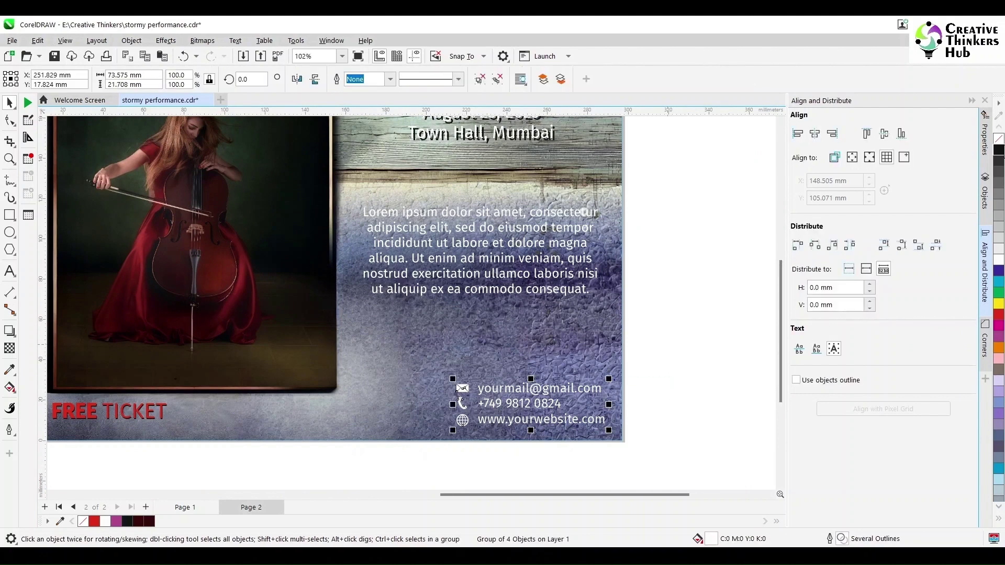
scroll(666, 386, "down", 2)
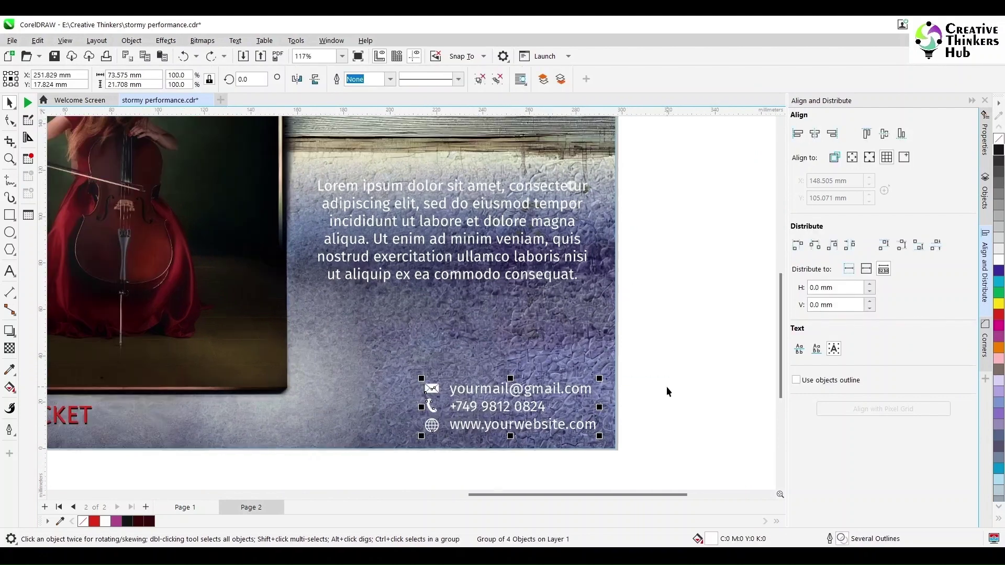
left_click(699, 222)
scroll(701, 221, "up", 1)
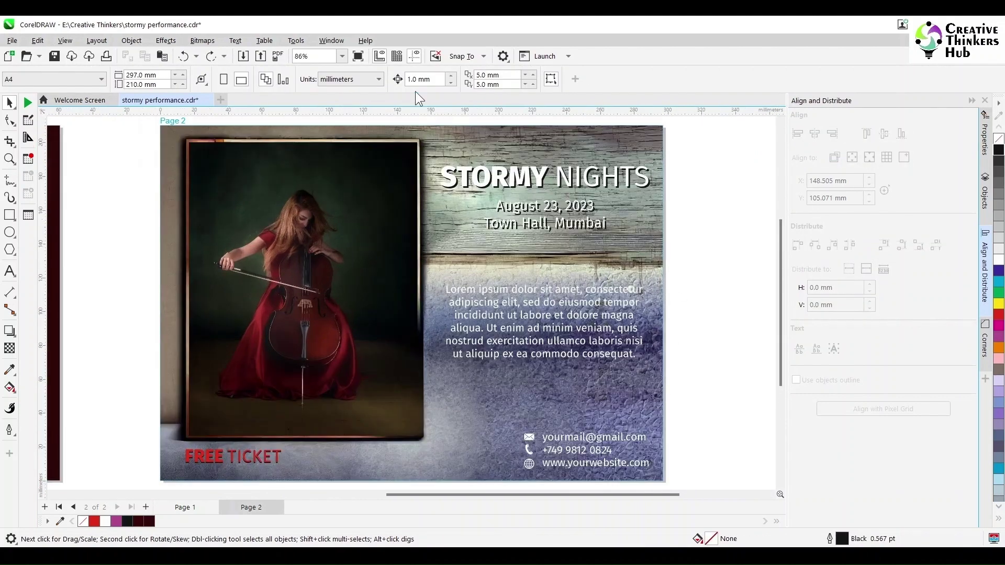
Draw a square about 116 mm wide at page 1's upper-left corner and fill it maroon, C40 M100 Y75 K80.
left_click(341, 56)
left_click(318, 79)
left_click_drag(64, 148, 224, 258)
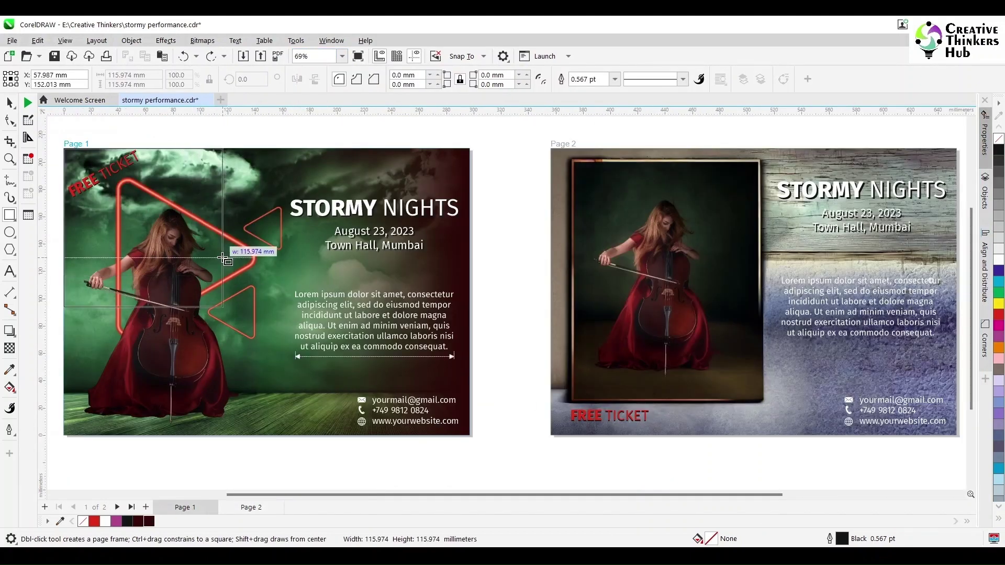
key("space")
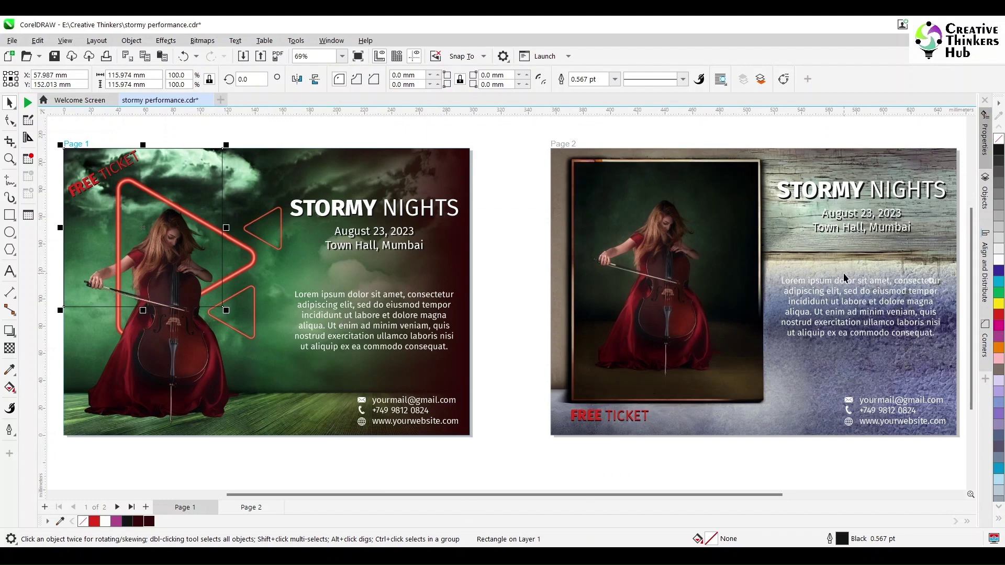
left_click(150, 522)
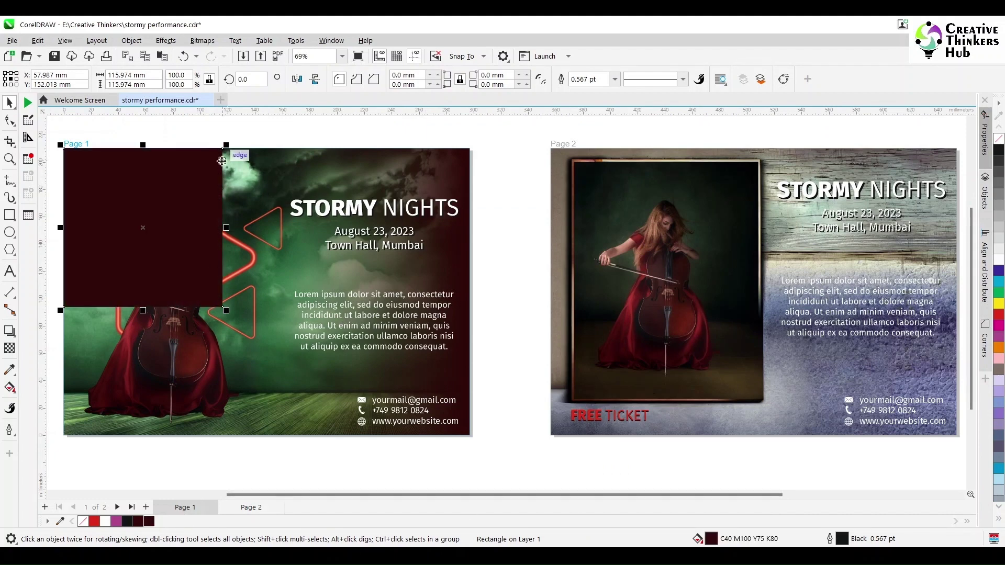
Apply an opaque horizontal Page Curl to the maroon square's upper-left corner, with width and height both 70%.
left_click(165, 41)
mouse_move(180, 69)
left_click(288, 113)
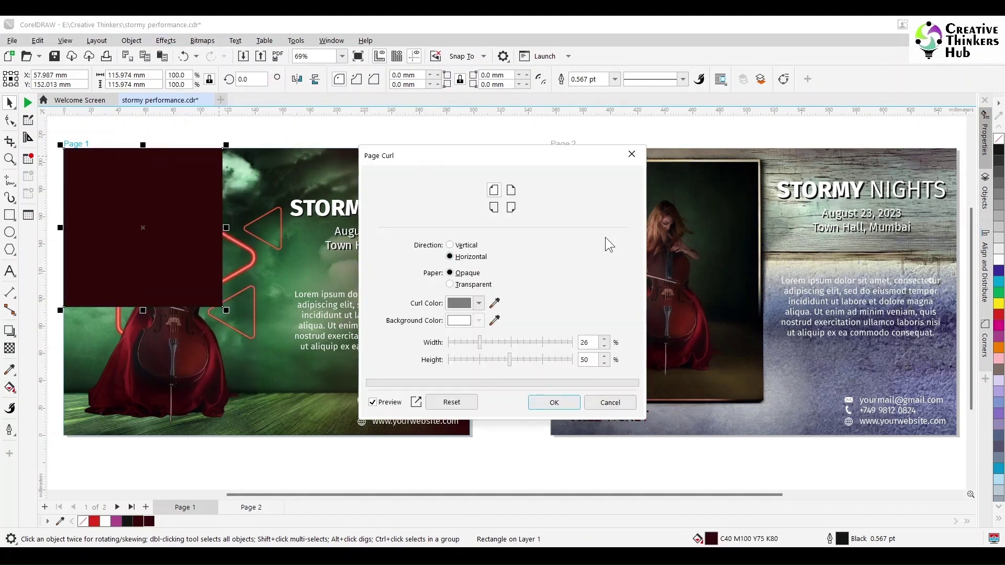
left_click_drag(496, 152, 592, 148)
left_click_drag(608, 339, 637, 339)
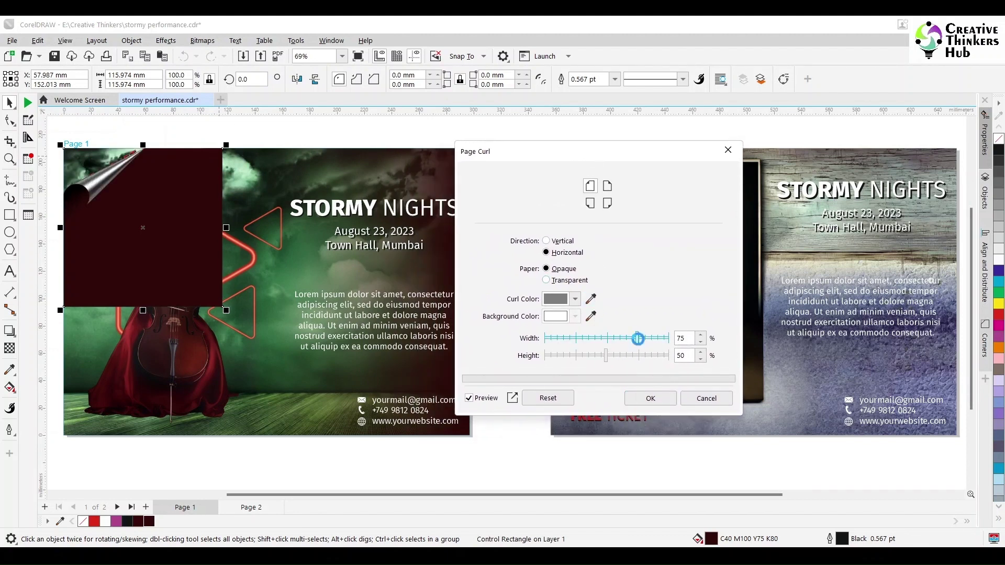
left_click(639, 356)
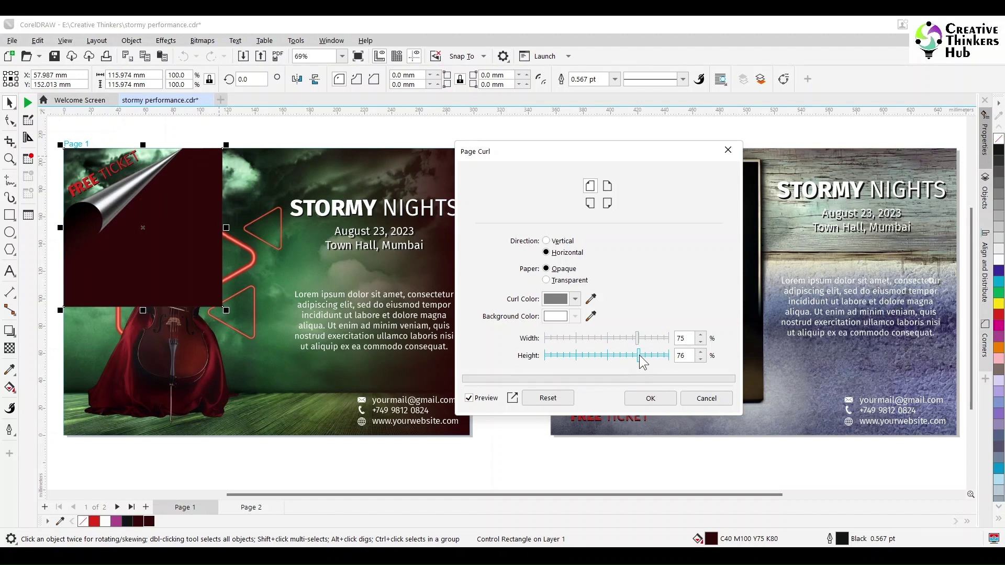
double_click(670, 336)
type("70")
key("Tab")
key("Tab")
key("Tab")
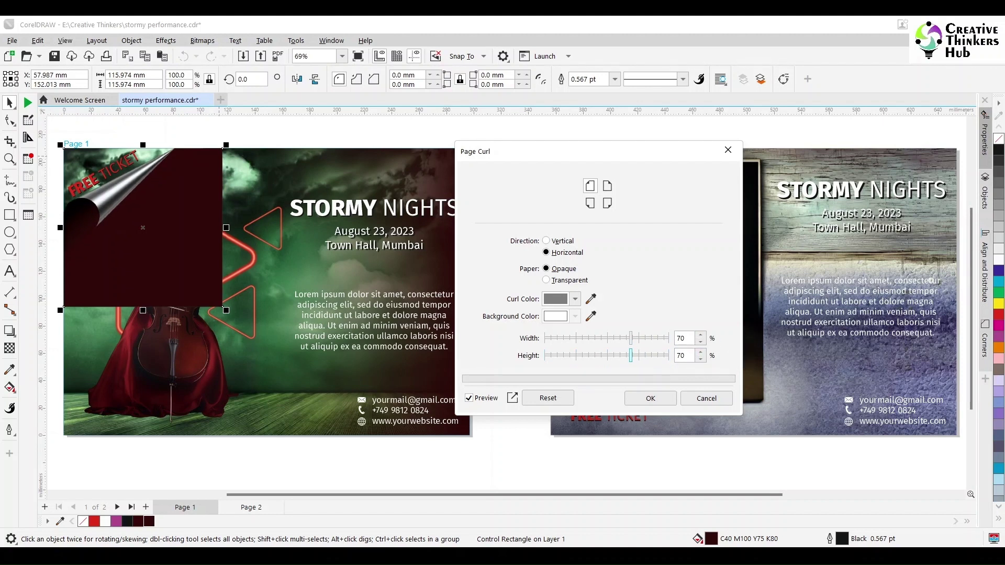
left_click(650, 399)
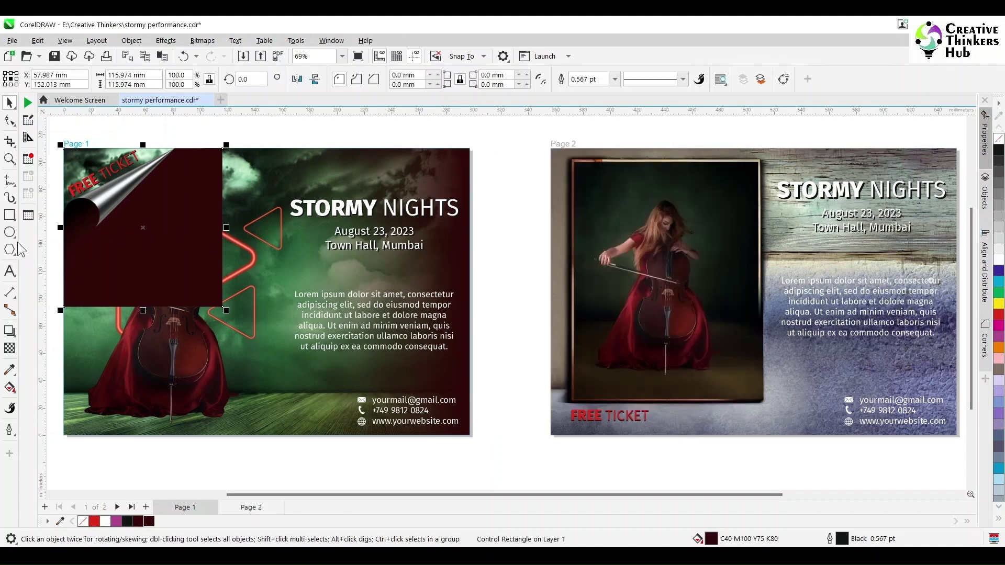
Draw a rectangle about 83.8 by 44.4 mm over the curled corner and reduce it to a three-node triangular curve.
left_click(10, 215)
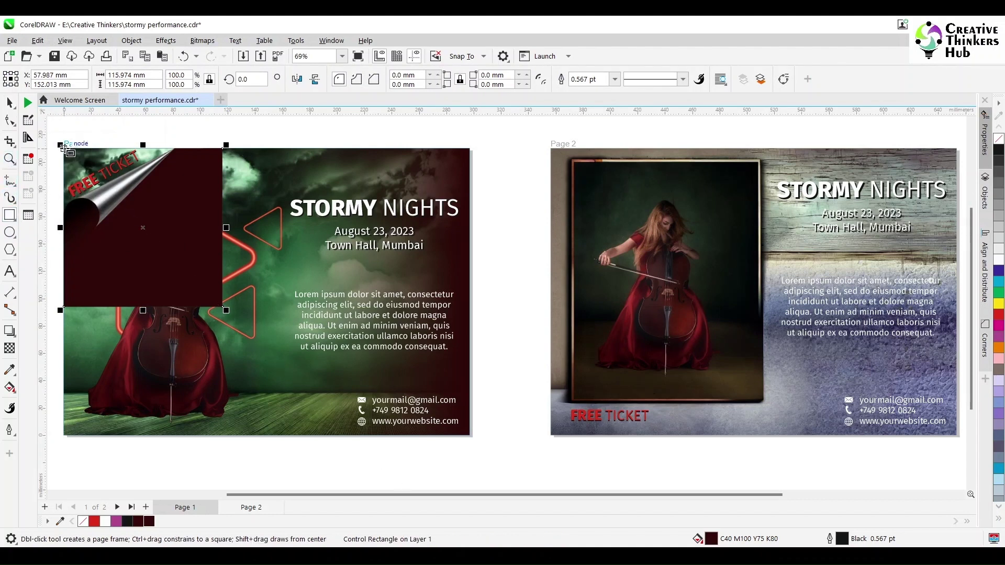
left_click_drag(157, 207, 180, 209)
left_click(9, 122)
key("ctrl+q")
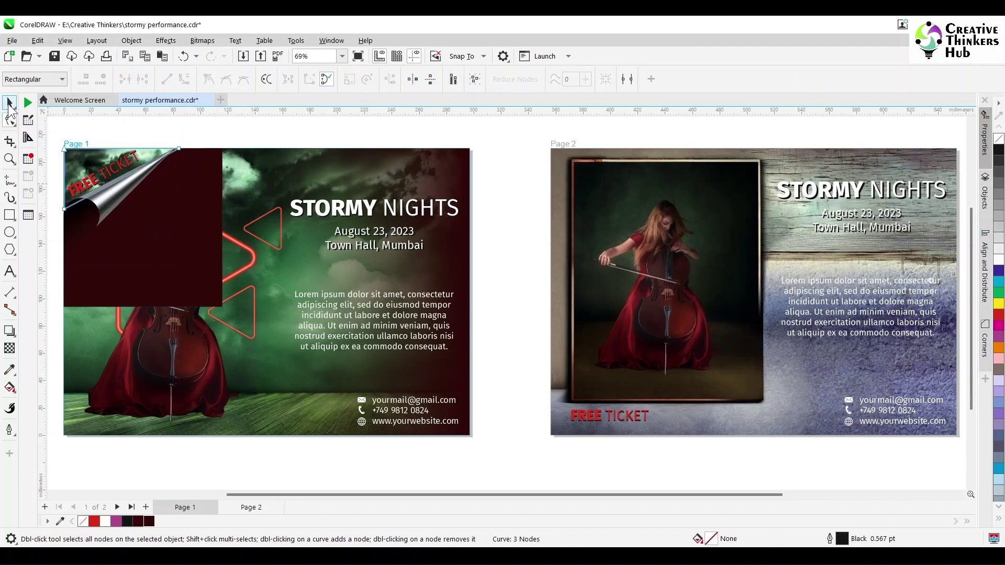
Fill the corner triangle white, remove its outline and apply a uniform transparency.
left_click(10, 103)
left_click(999, 262)
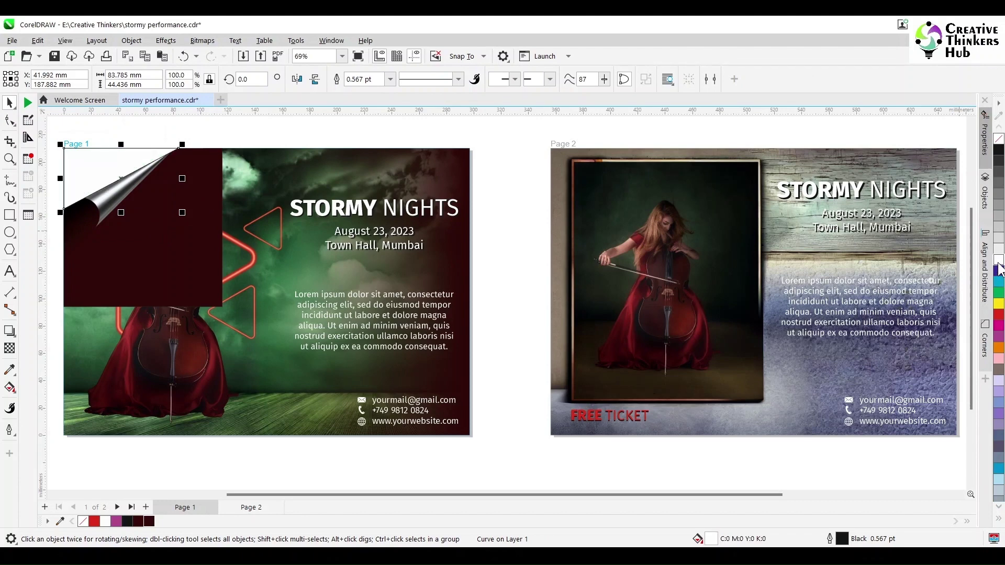
right_click(999, 139)
left_click(10, 348)
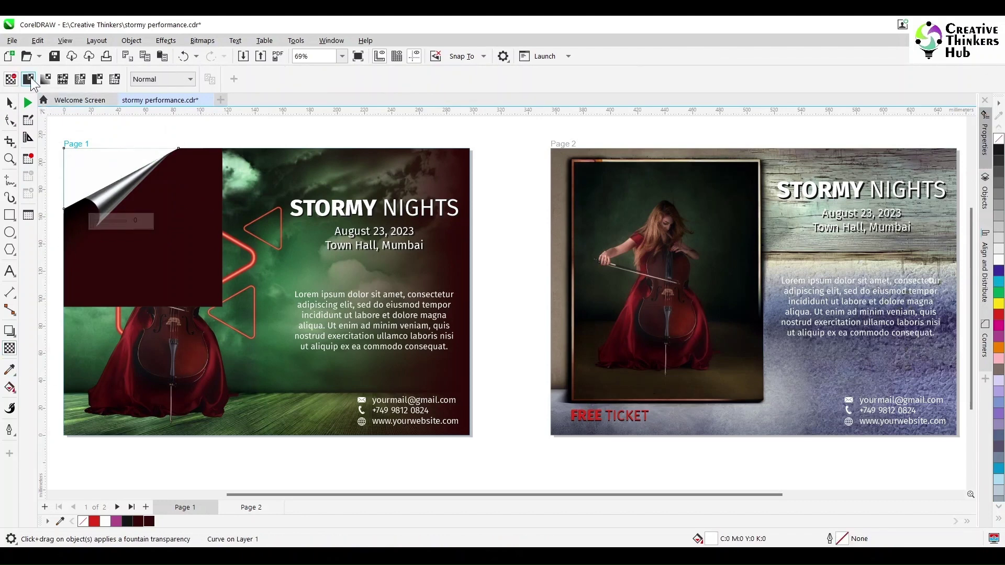
left_click(29, 79)
left_click(10, 103)
Bring page 1's FREE TICKET text and its shadow in front of the translucent white triangle.
left_click_drag(164, 126, 115, 138)
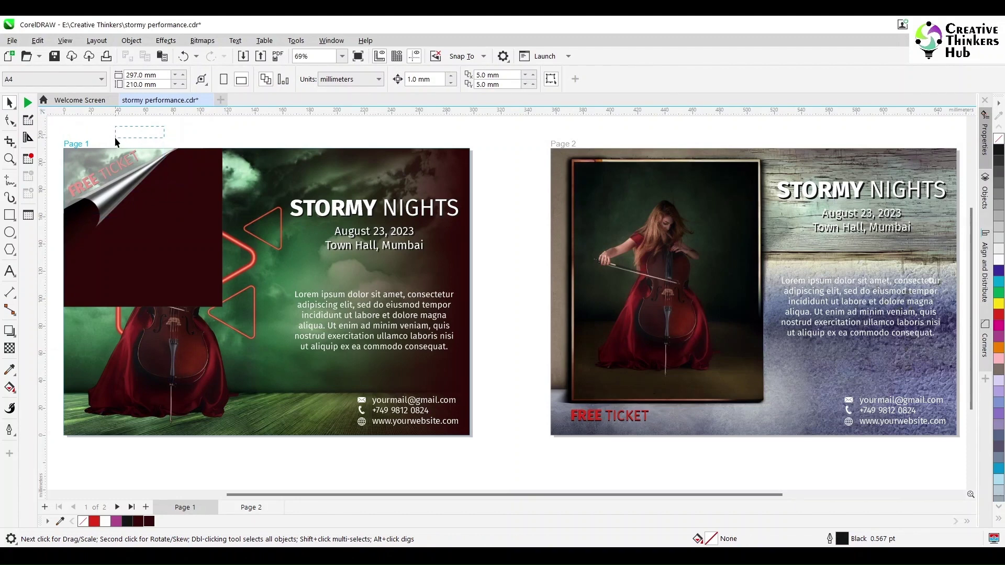
left_click(89, 157)
left_click_drag(55, 126, 158, 223)
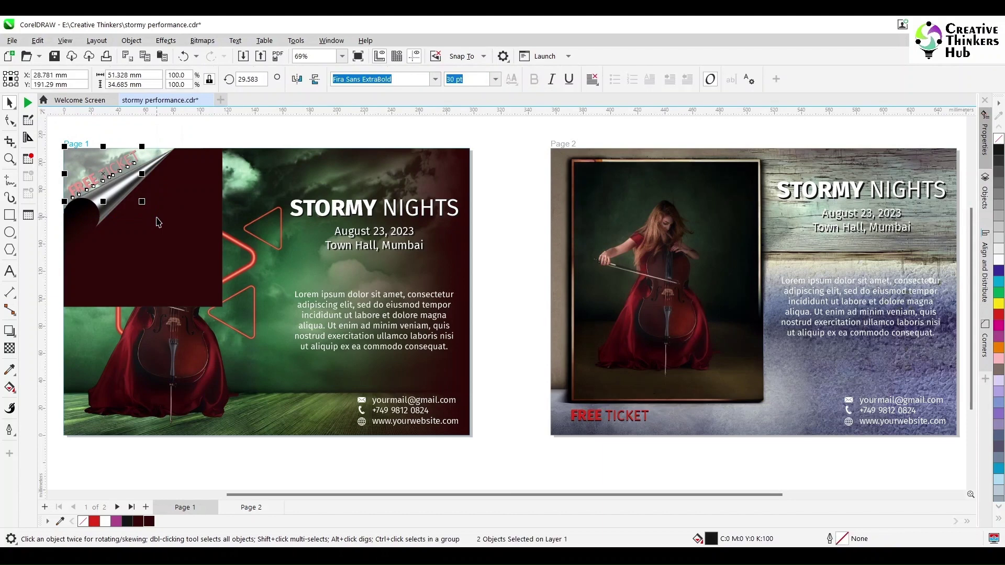
key("Escape")
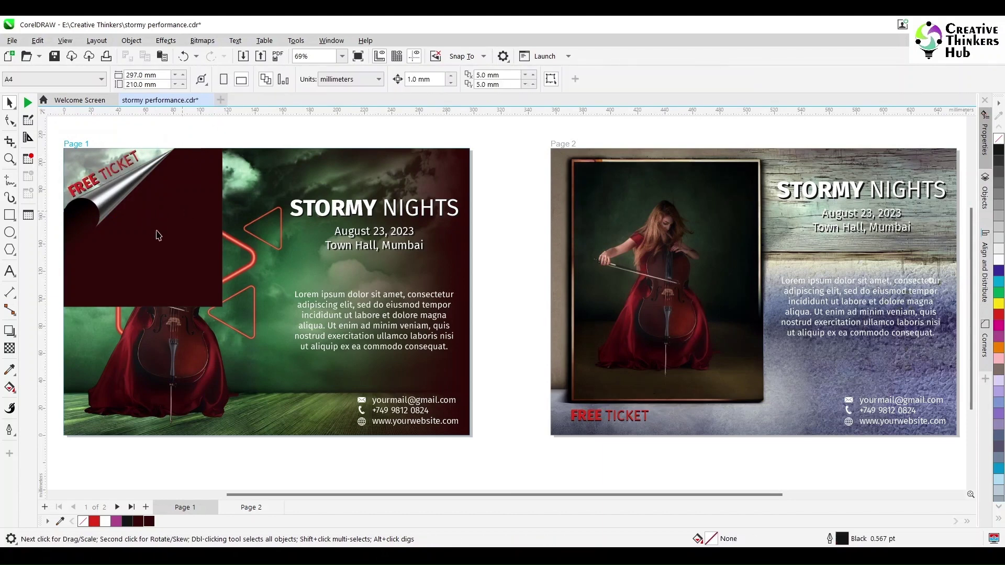
Apply a fountain transparency at about -51.4° to the curled square, fading out its maroon area beyond the curl.
left_click(169, 230)
left_click(9, 348)
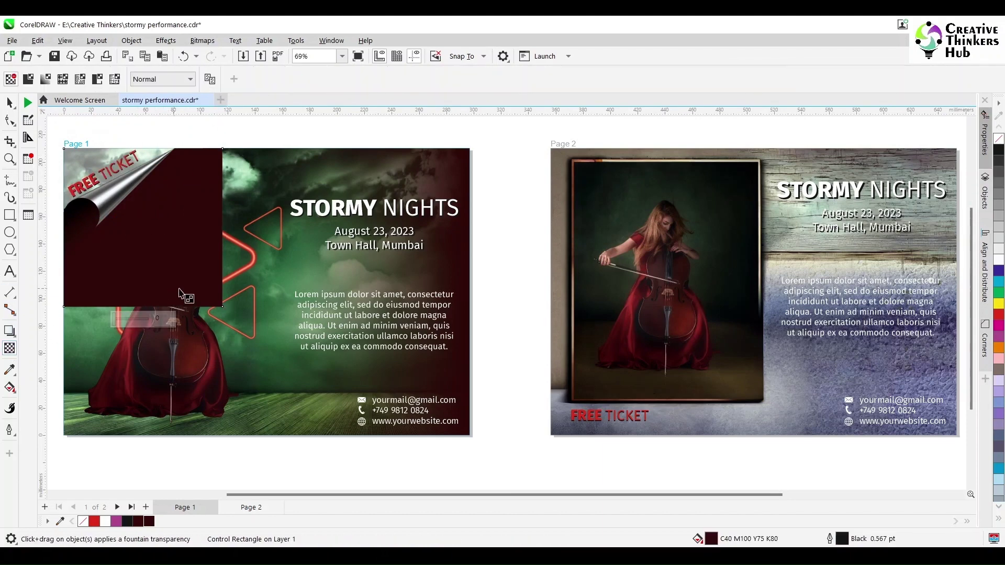
left_click_drag(119, 190, 138, 207)
key("space")
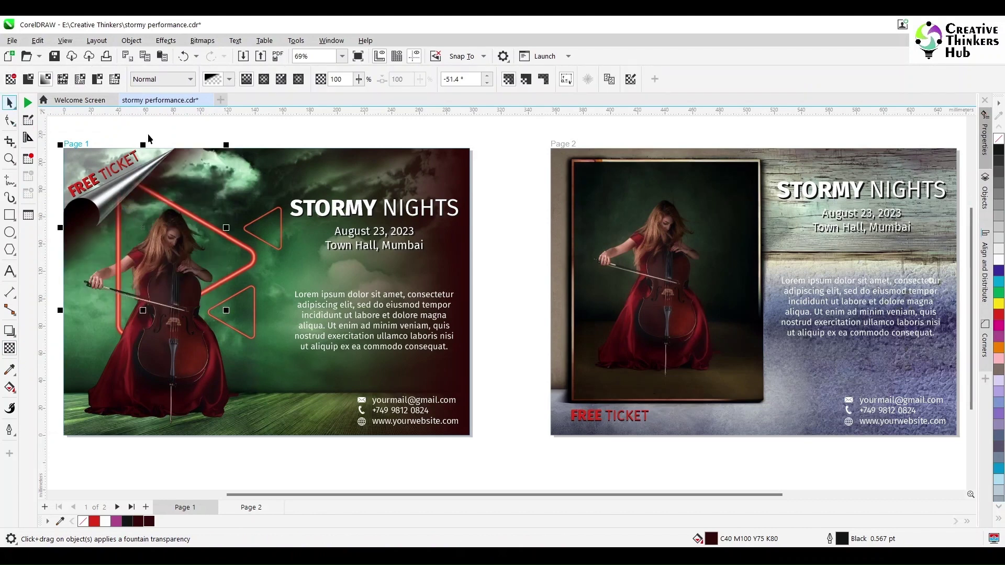
left_click(155, 128)
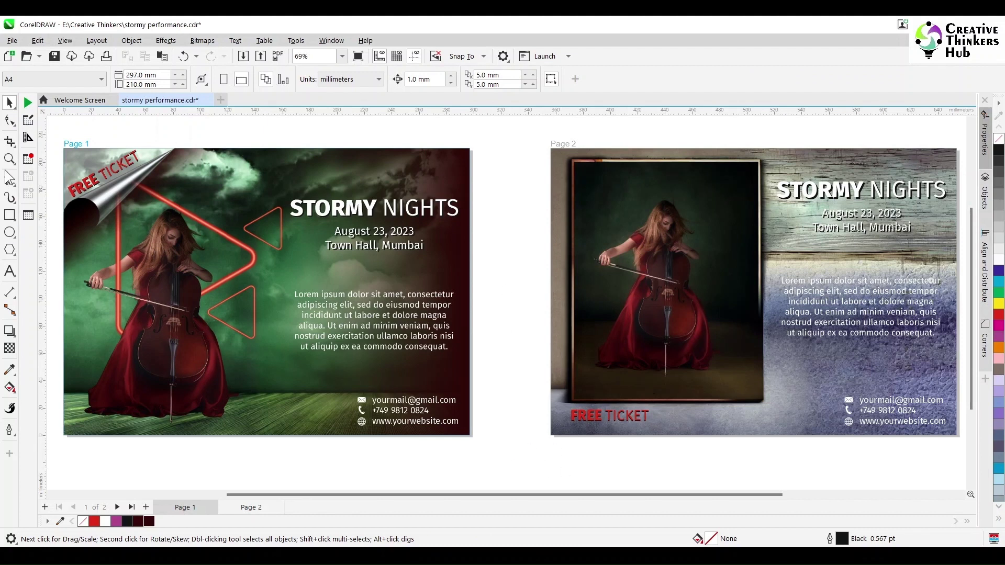
Draw a rectangle about 123.1 by 21.7 mm over the FREE TICKET text at page 2's lower-left corner.
left_click(12, 218)
left_click_drag(551, 436, 723, 401)
key("space")
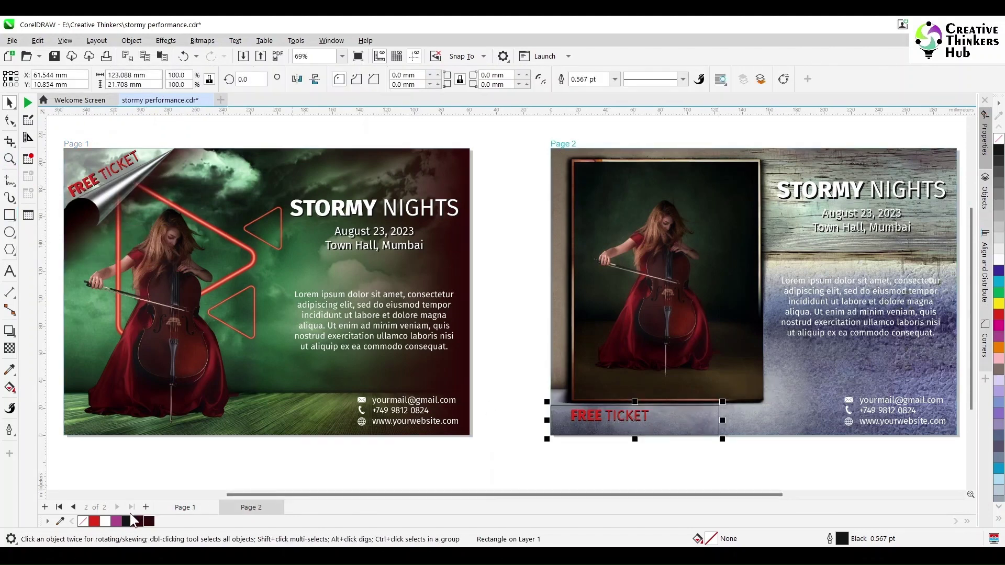
Fill page 2's ticket rectangle white without an outline and extend its upper edge to a height of about 23 mm.
left_click(104, 521)
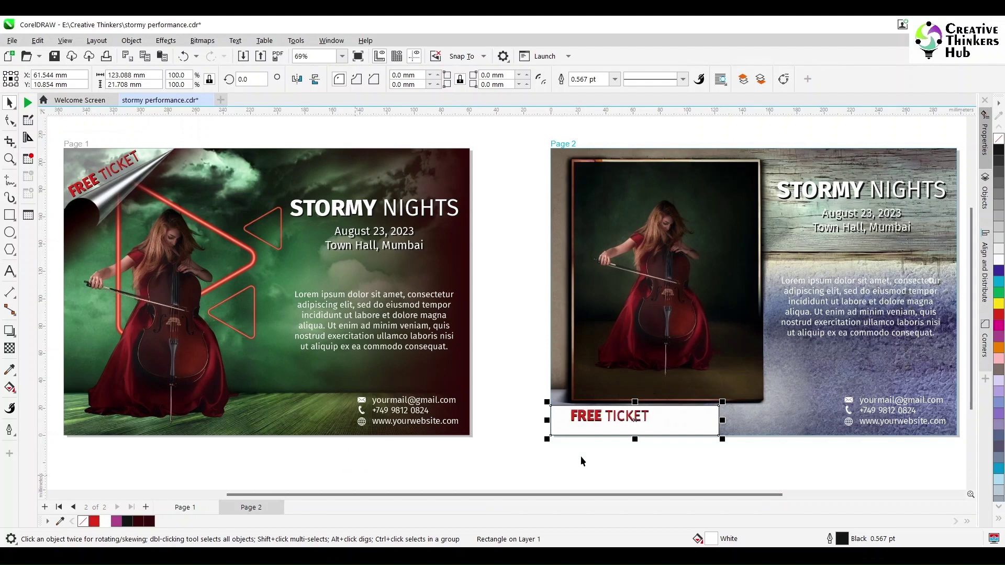
key("Escape")
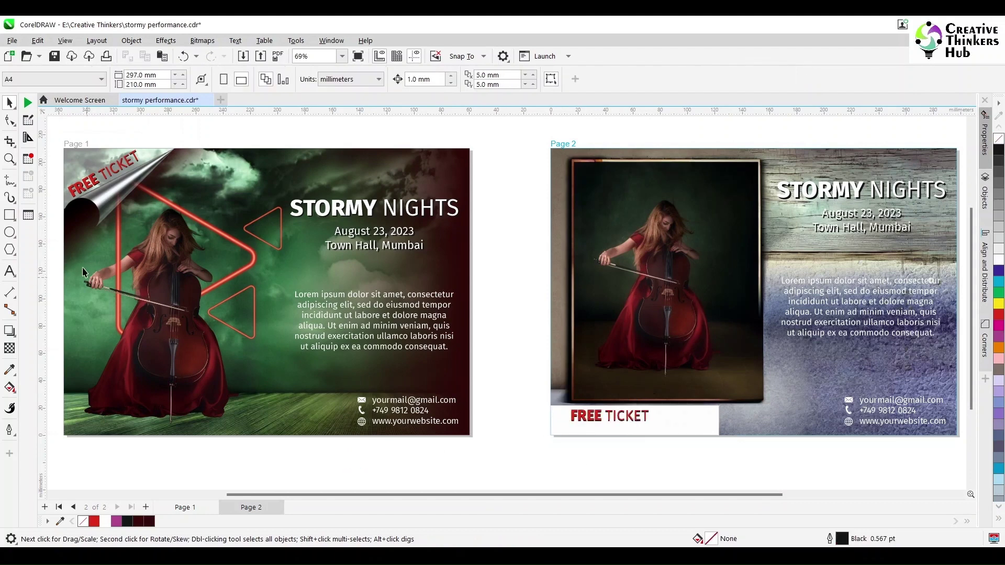
left_click(9, 159)
left_click_drag(560, 370, 735, 454)
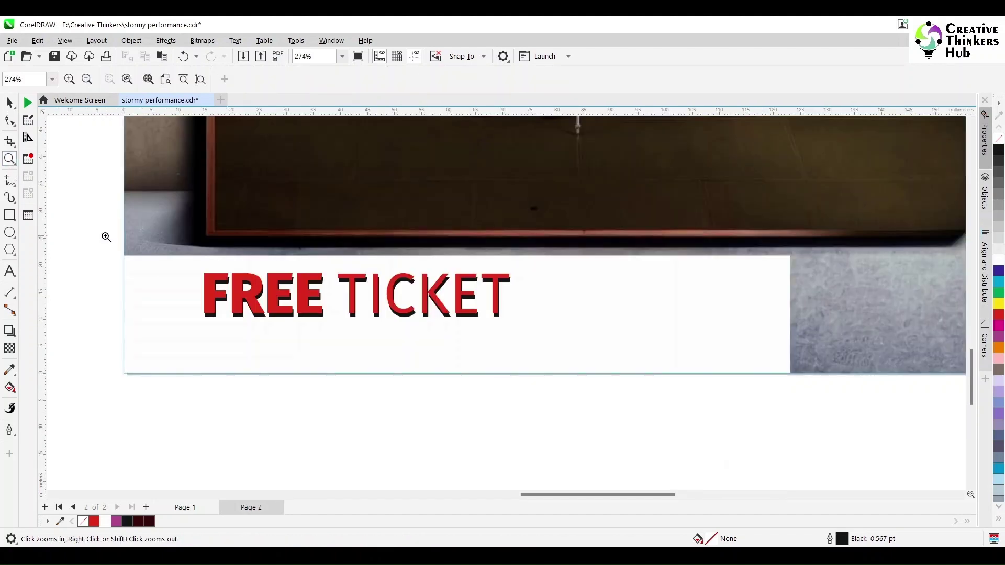
left_click(10, 103)
left_click(512, 256)
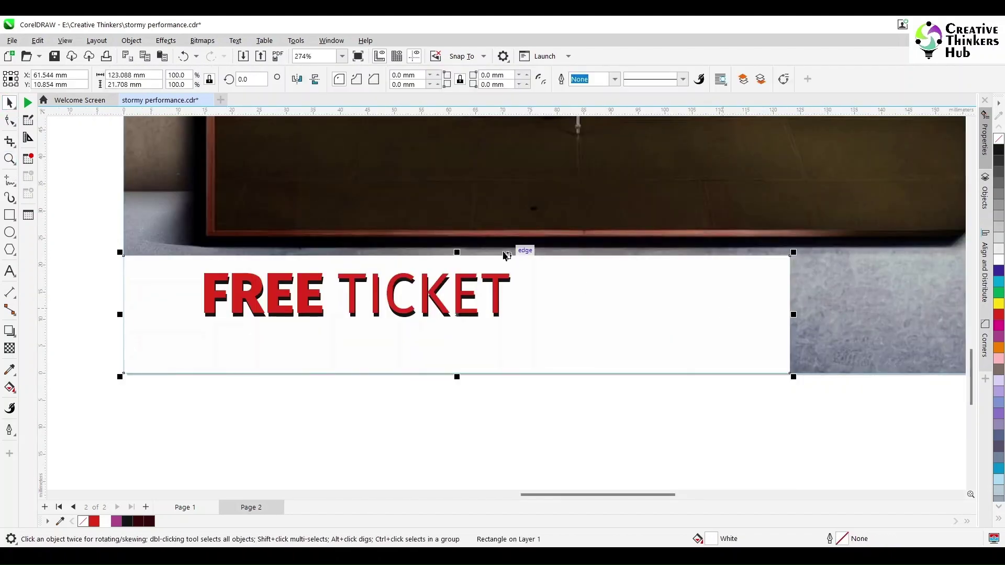
left_click_drag(458, 252, 456, 243)
mouse_move(456, 373)
left_mouse_down()
mouse_move(456, 351)
mouse_move(461, 374)
left_mouse_up()
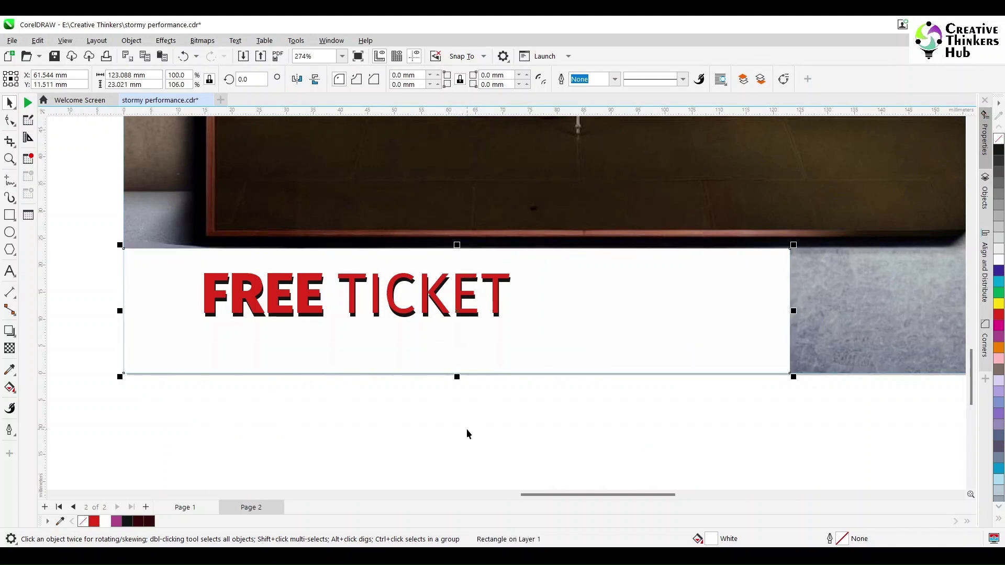
Group page 2's FREE TICKET text with its shadow and center the group in the white rectangle.
left_click(163, 424)
left_click_drag(87, 408, 588, 227)
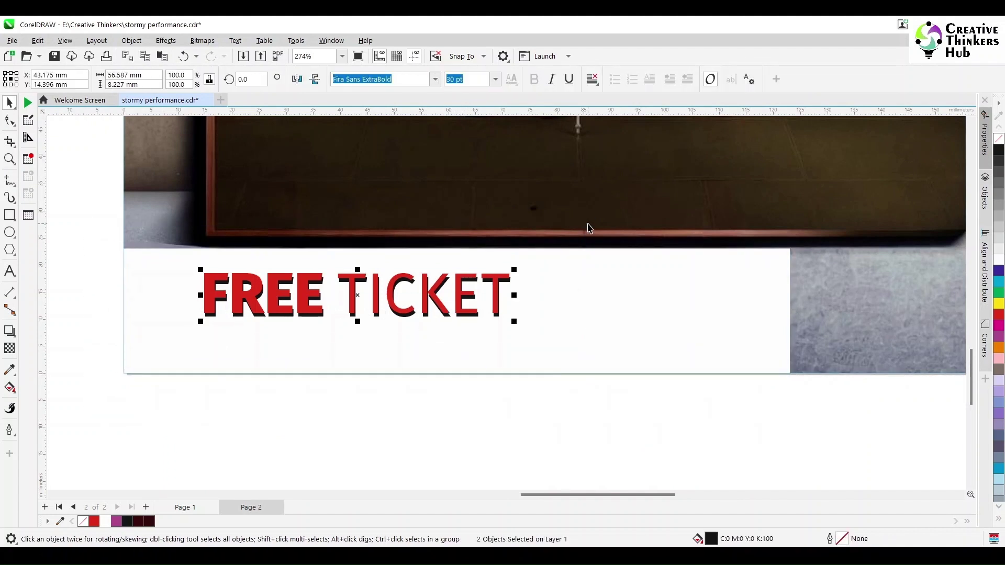
left_click(679, 324, "shift")
key("e")
key("c")
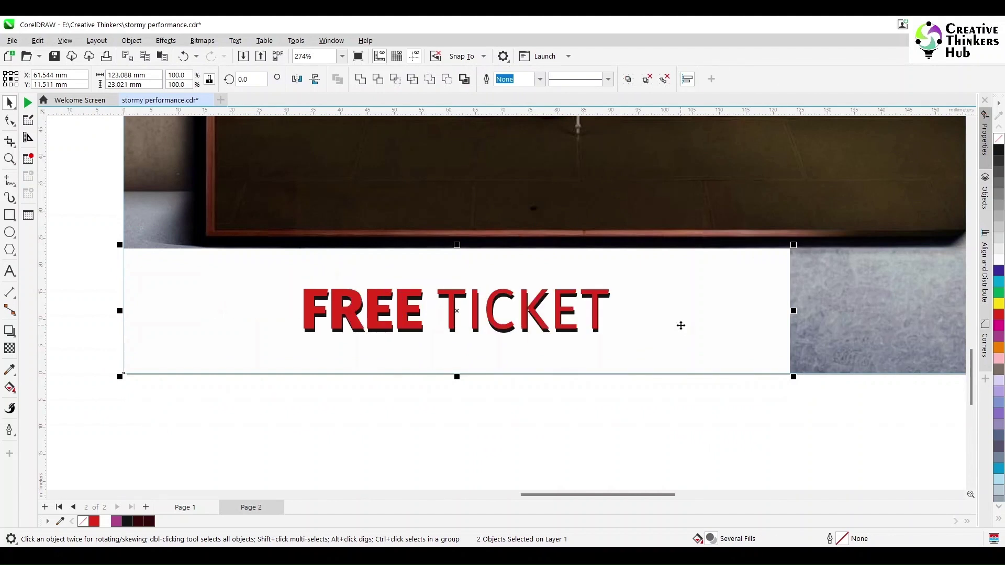
Nudge the FREE TICKET group left to an X position of about 43.5 mm.
left_click_drag(233, 420, 733, 220)
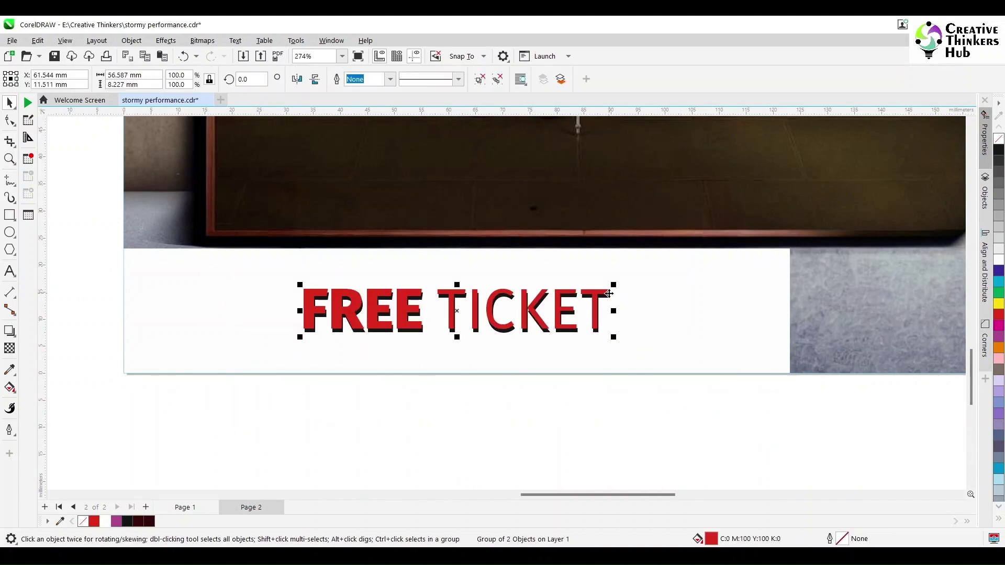
key("Left")
key("Left")
key("Left")
key("Left")
key("Left")
key("Left")
key("Left")
key("Left")
key("Left")
key("Left")
key("Left")
key("Left")
key("Left")
key("Left")
key("Left")
key("Left")
key("Left")
key("Left")
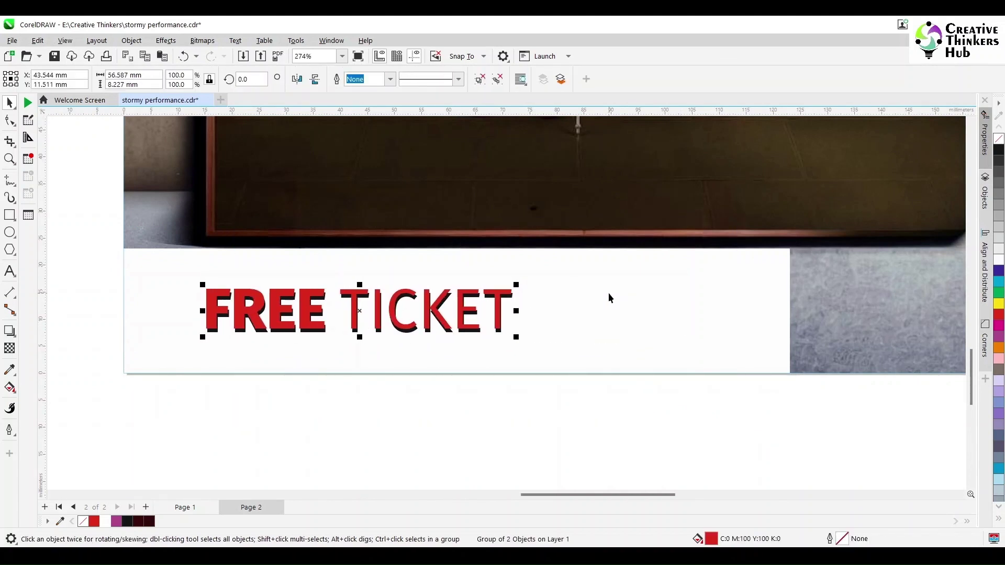
Narrow the white rectangle to about 83.6 mm wide and apply a horizontal fountain transparency that fades it out toward its right end.
left_click(631, 307)
left_click_drag(791, 311, 576, 316)
left_click(10, 348)
left_click_drag(255, 351, 568, 350)
left_click_drag(255, 351, 260, 374)
left_click_drag(567, 356, 576, 374)
left_click_drag(260, 373, 308, 373)
Convert the faded rectangle to a bitmap and add a vertical fountain transparency fading out its upper edge.
left_click(10, 103)
left_click(202, 40)
left_click(225, 52)
left_click(516, 355)
left_click(9, 348)
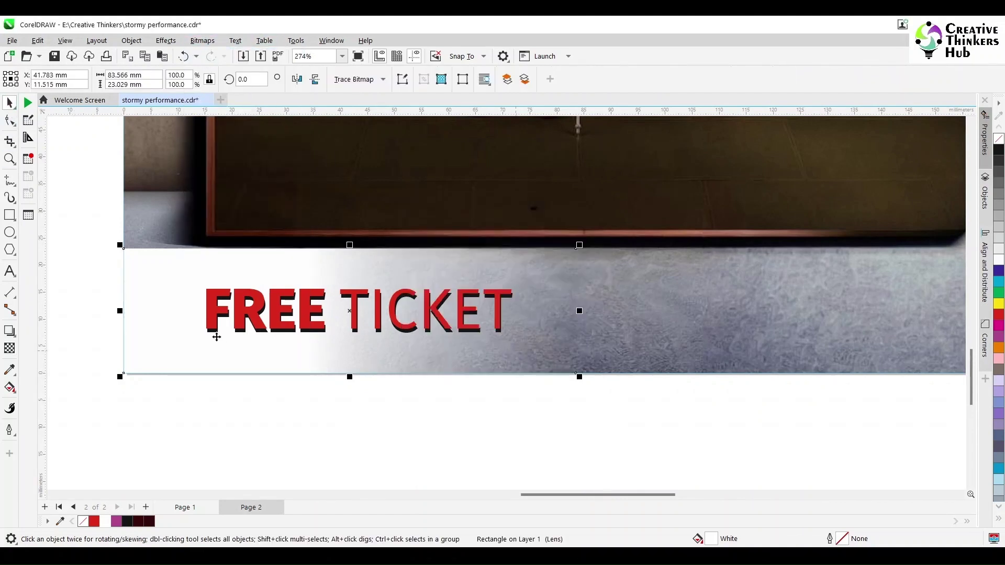
left_click_drag(124, 294, 123, 249)
left_click(10, 103)
key("shift+F4")
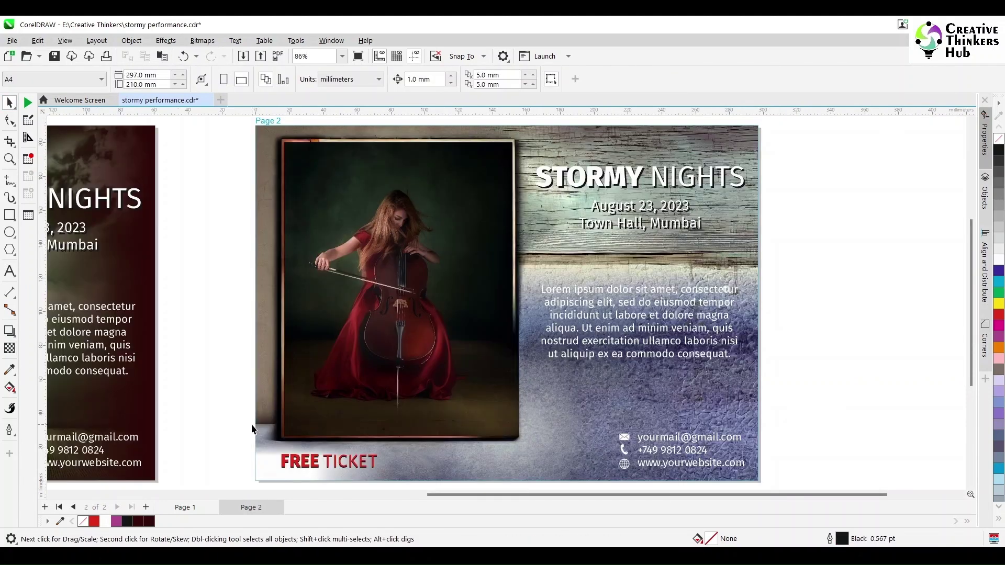
Try a uniform transparency of 40 on page 1's white corner triangle, and undo it.
left_click(343, 56)
left_click(313, 77)
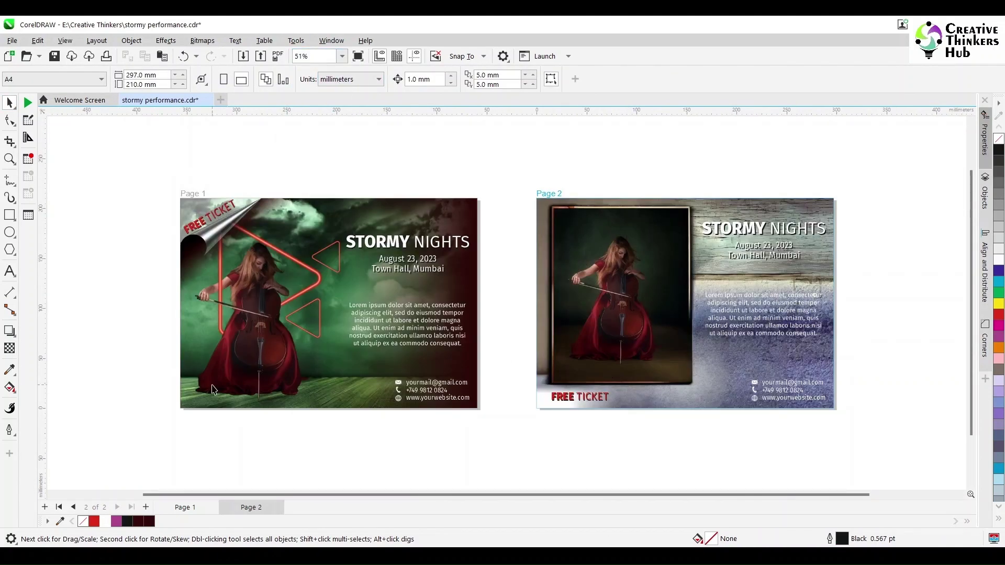
left_click(201, 215)
left_click_drag(132, 173, 289, 265)
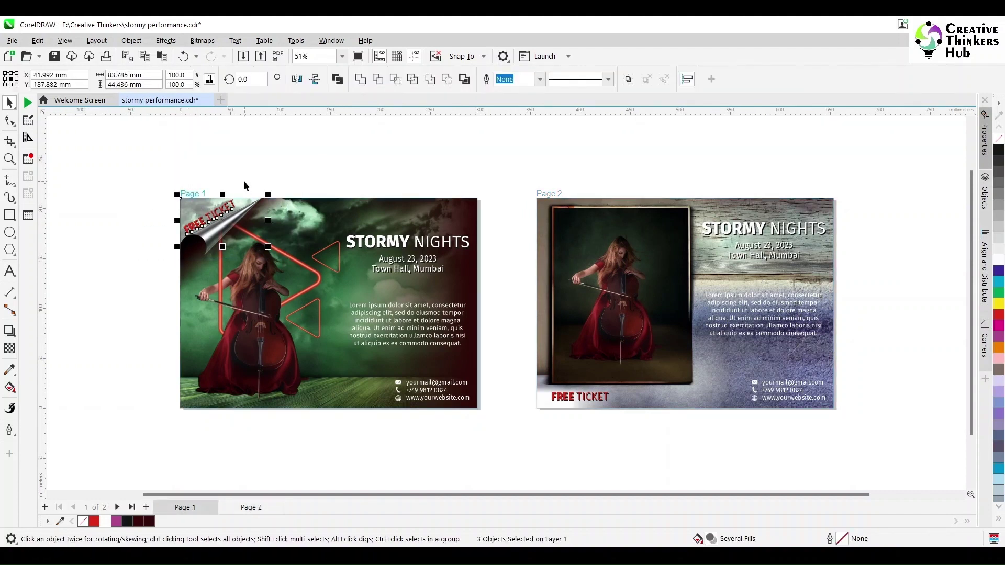
left_click(10, 348)
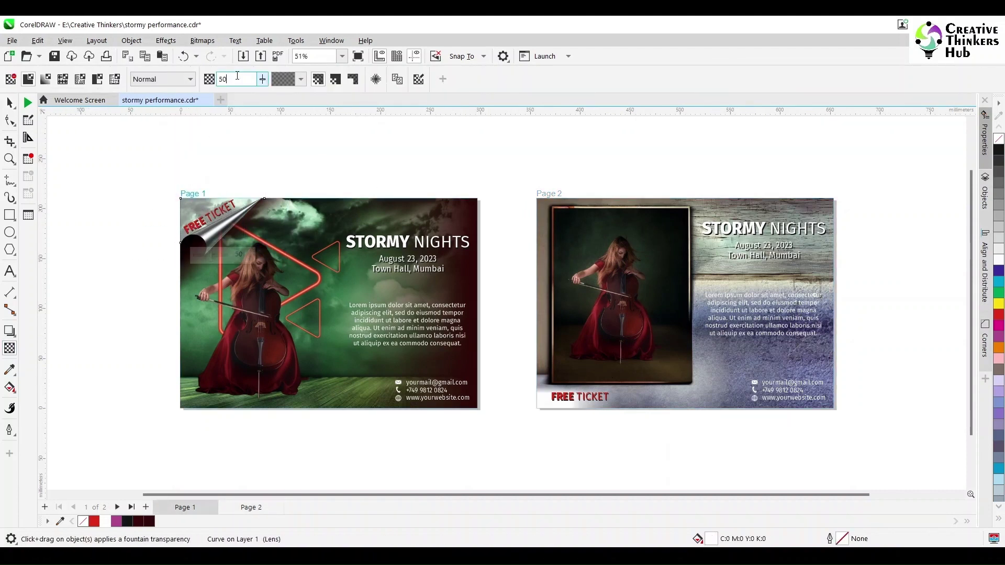
type("40")
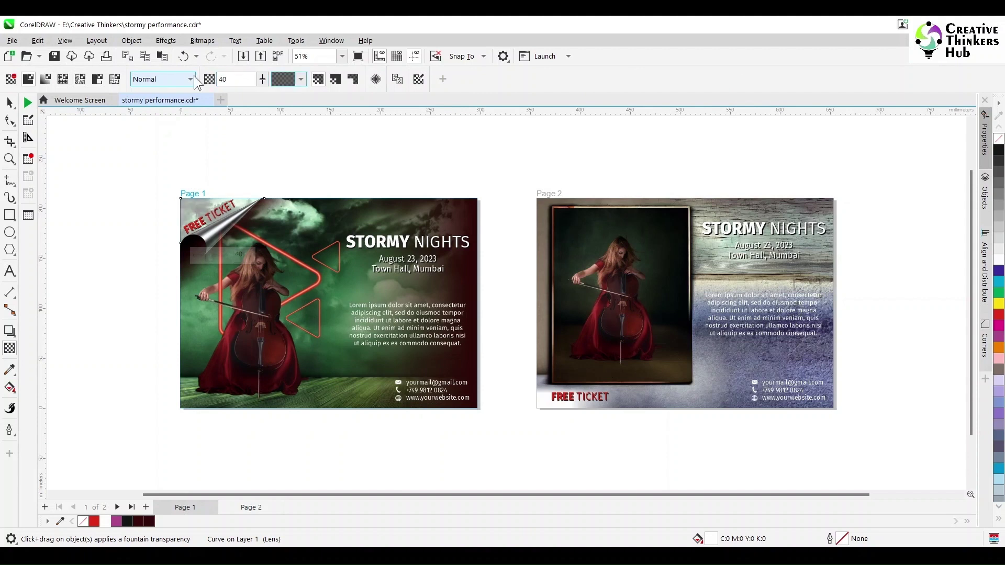
left_click(153, 200)
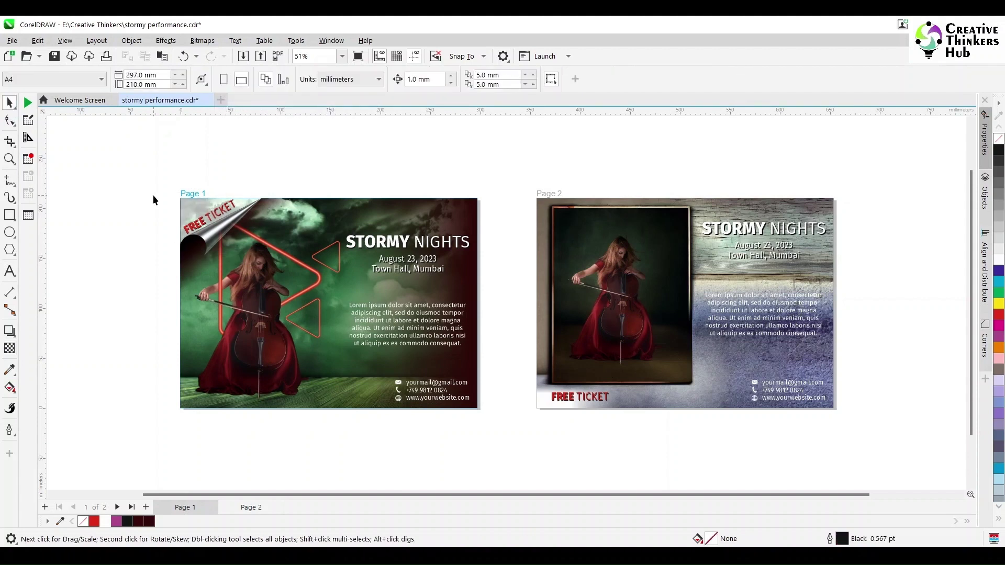
key("ctrl+z")
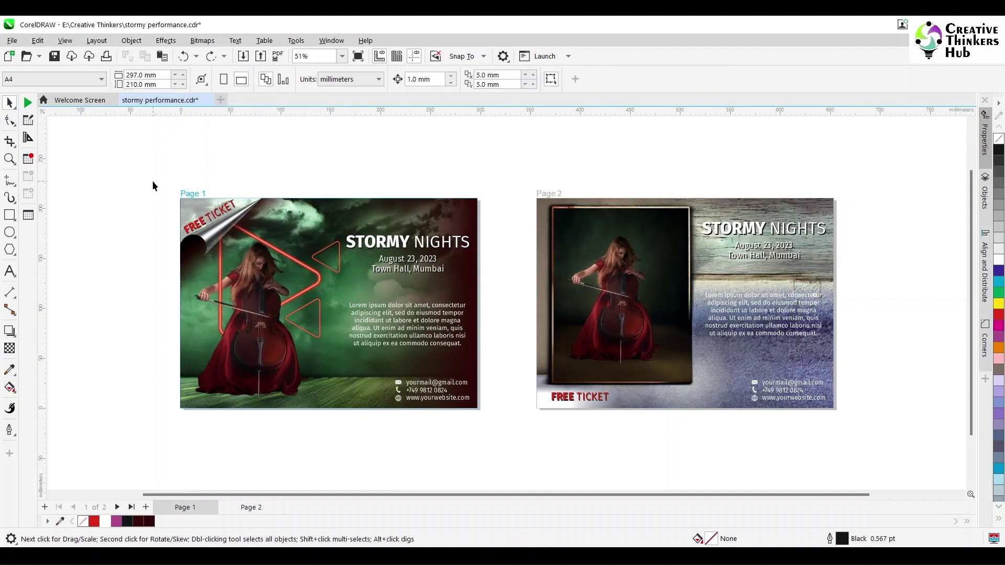
key("z")
left_click_drag(173, 185, 844, 436)
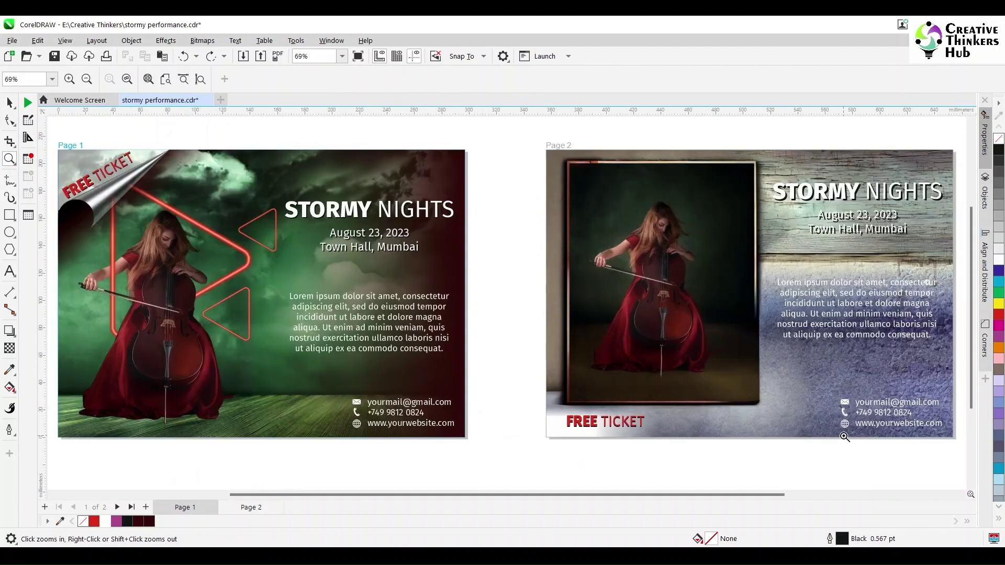